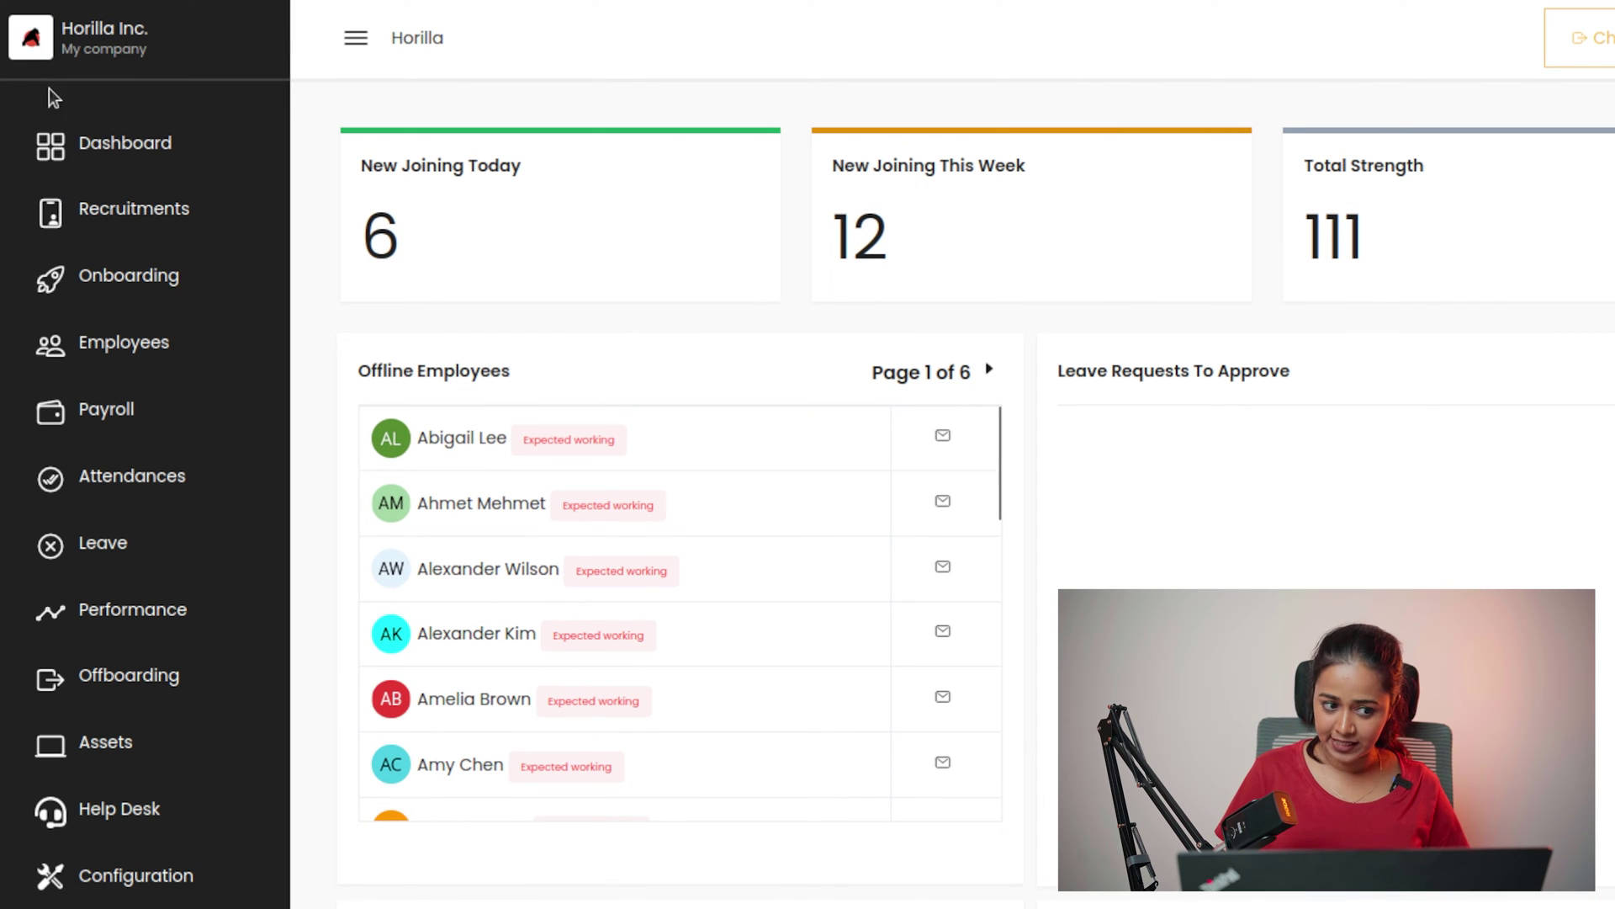
- Open the main dashboard and examine its summary cards, approval requests, attendance and overtime lists, and analytics charts
left_click(93, 147)
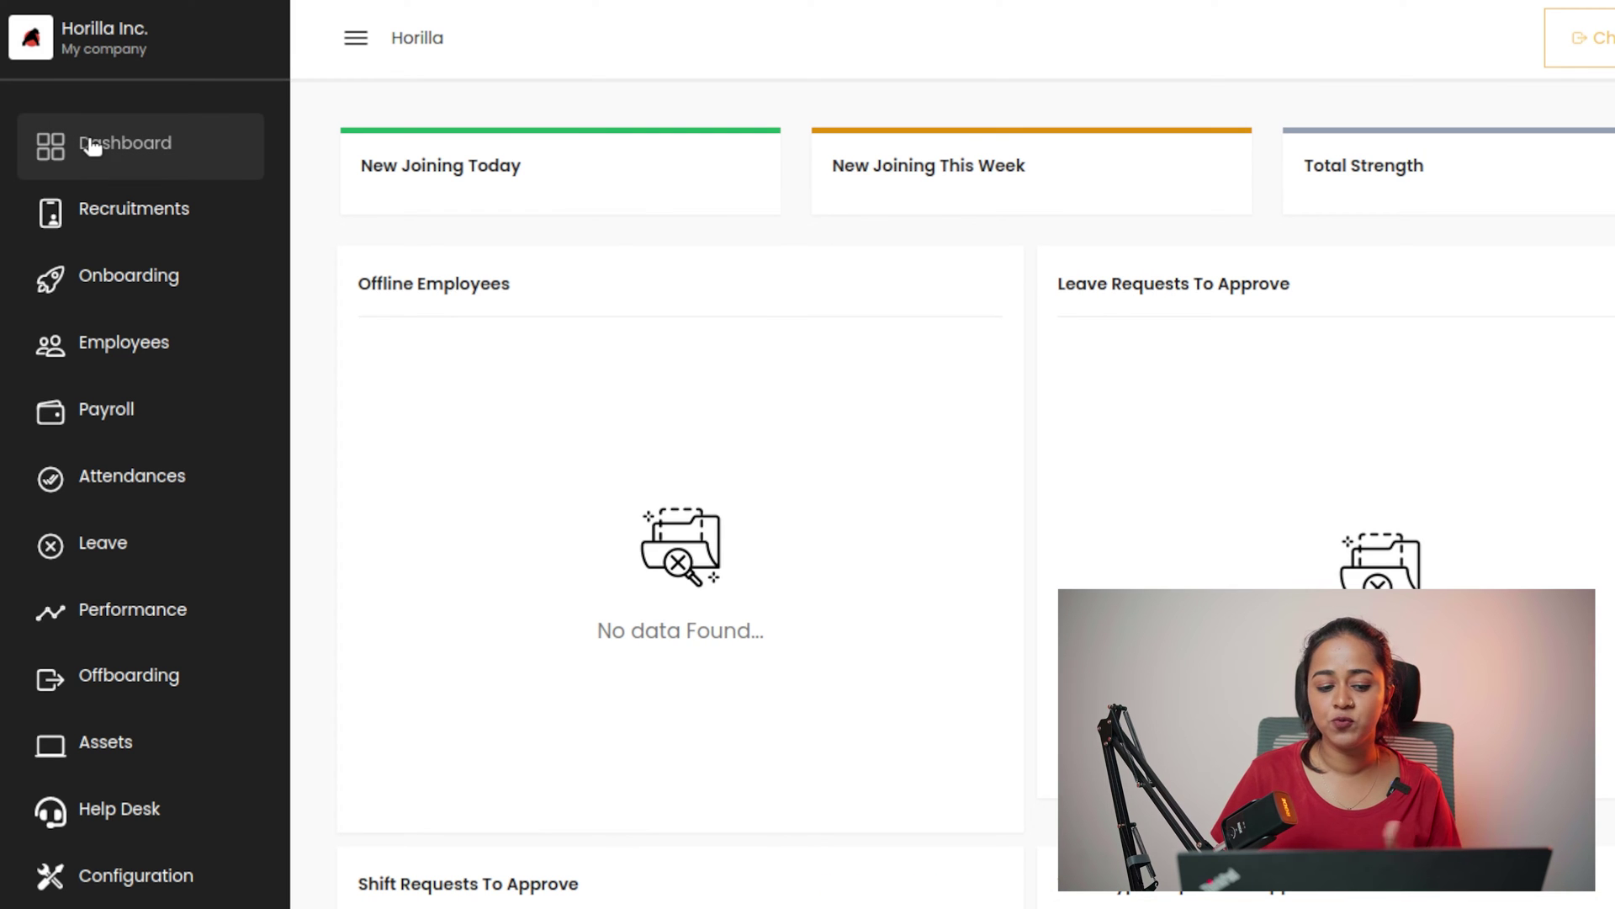
scroll(640, 513, "down", 8)
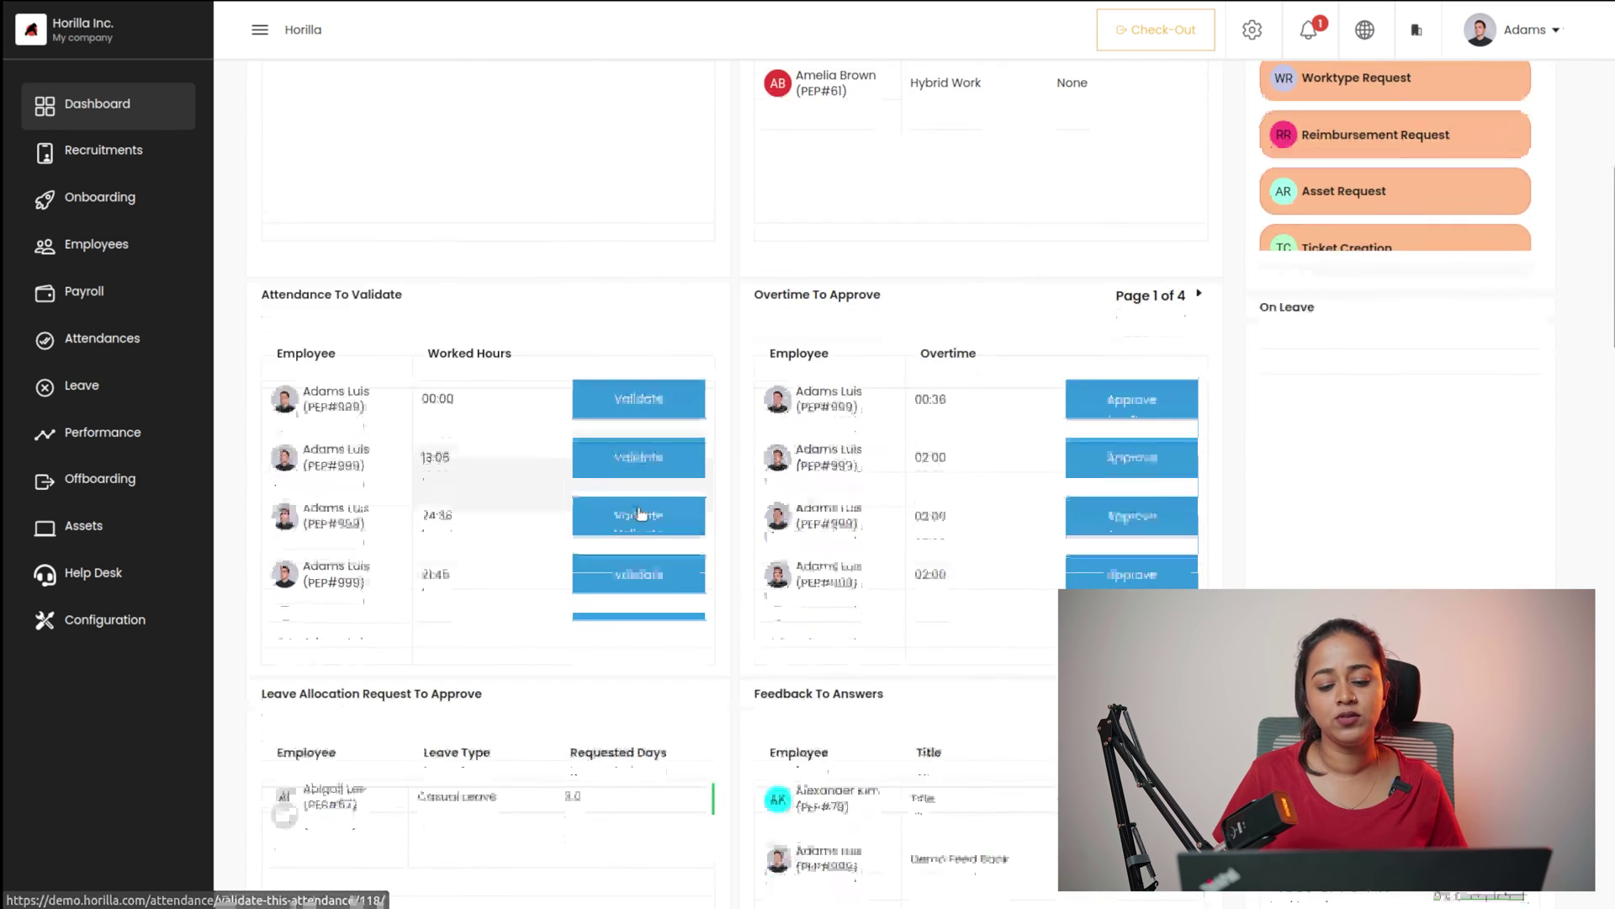
scroll(640, 514, "down", 15)
scroll(639, 513, "up", 9)
scroll(640, 513, "up", 10)
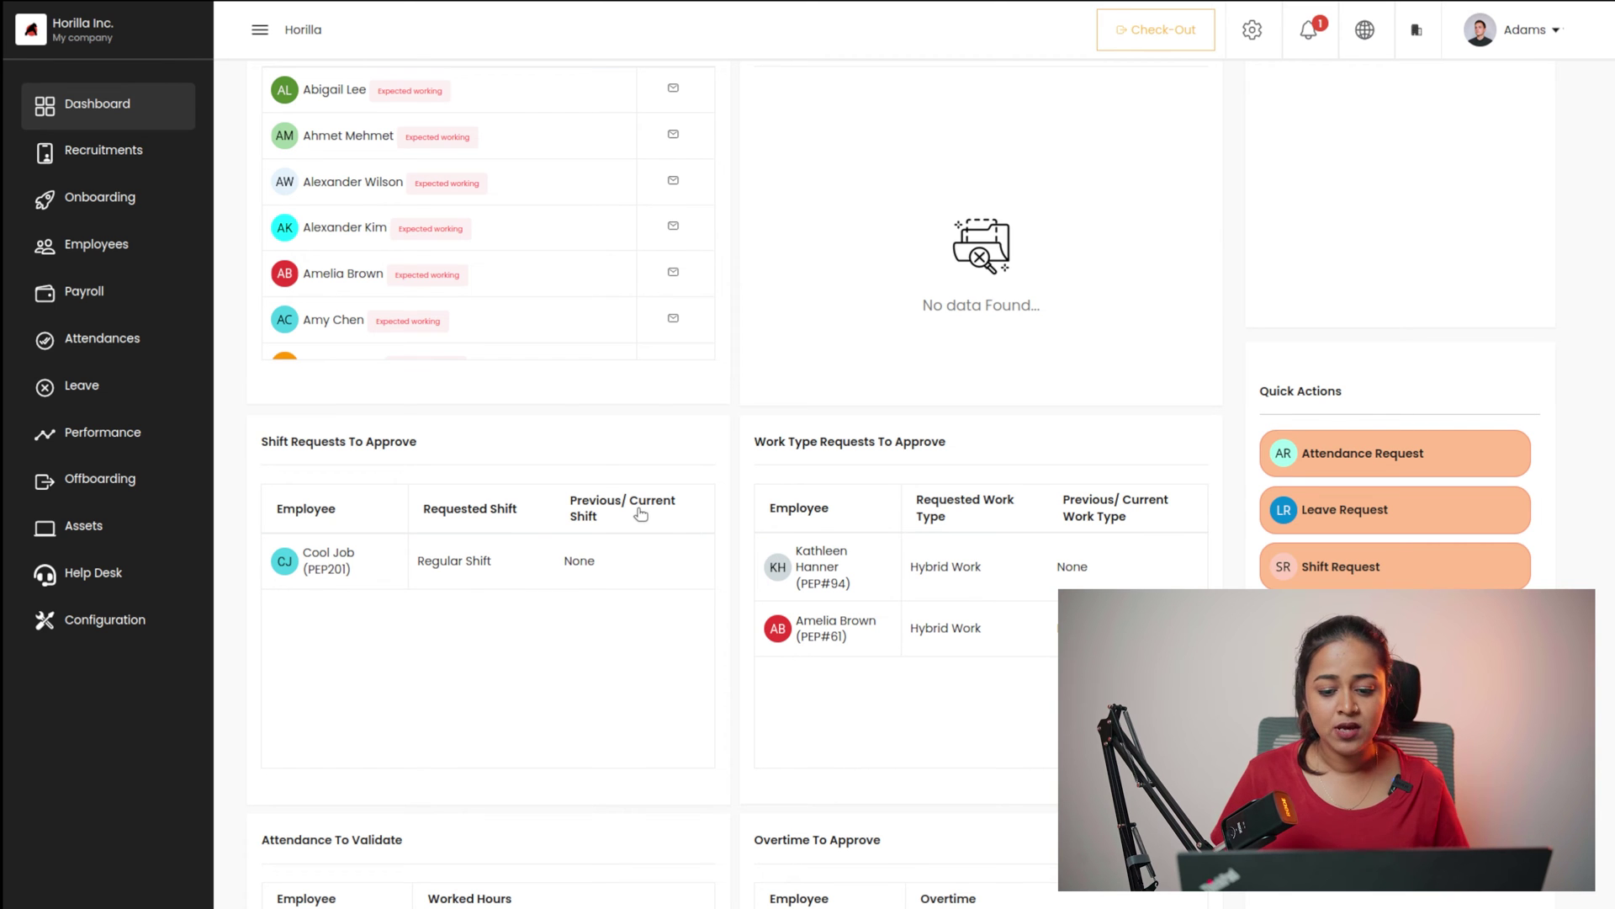
scroll(826, 385, "up", 3)
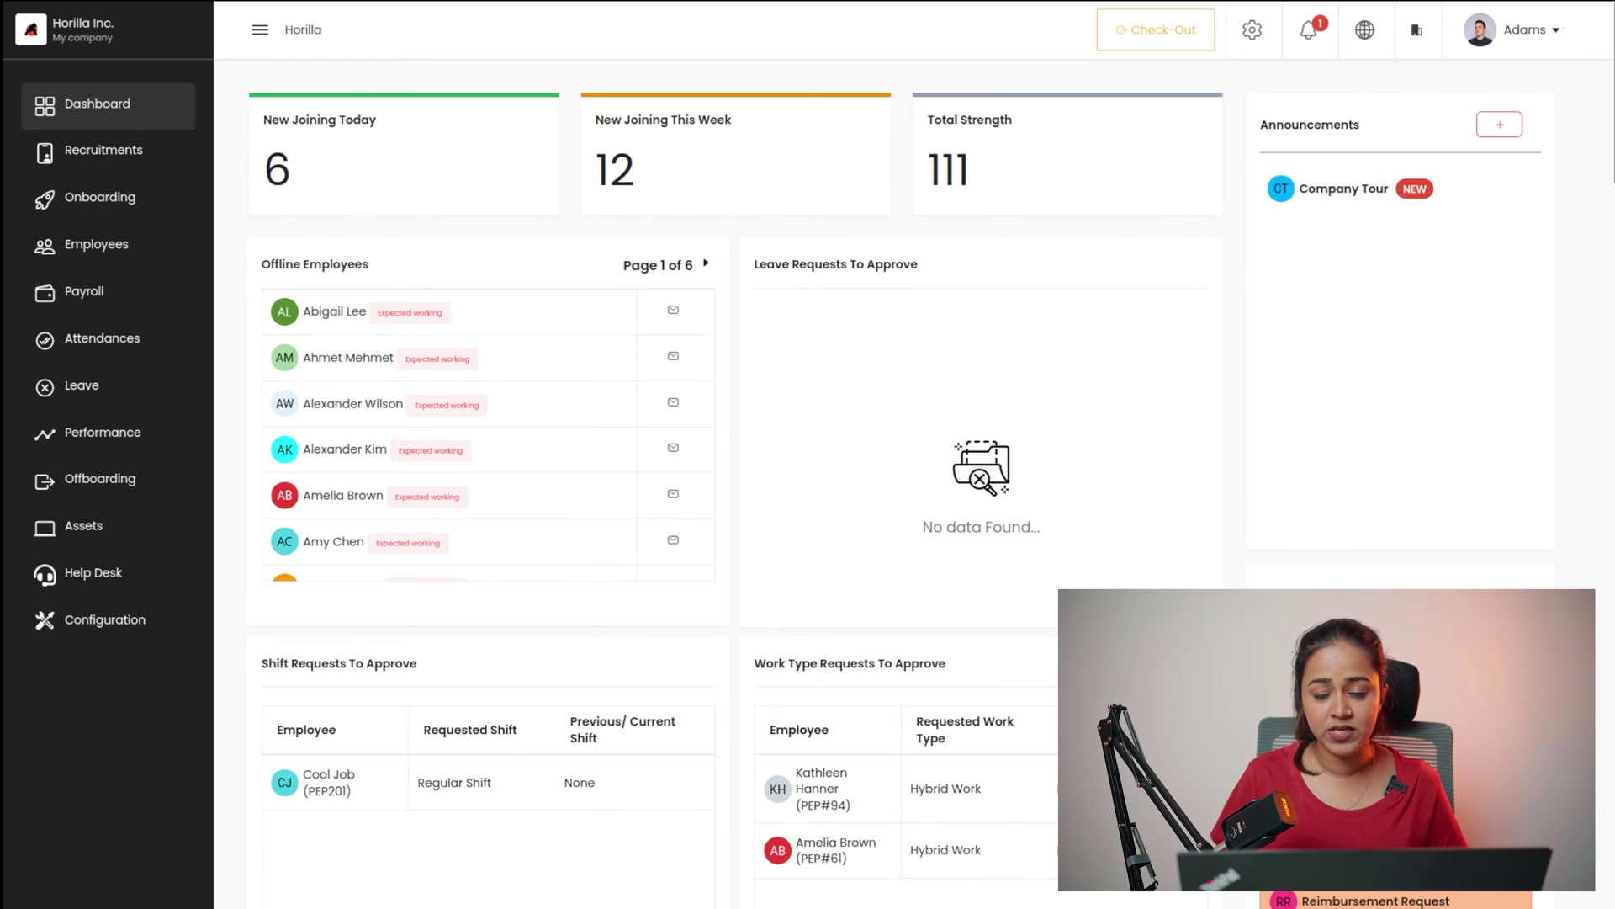
scroll(1467, 479, "down", 8)
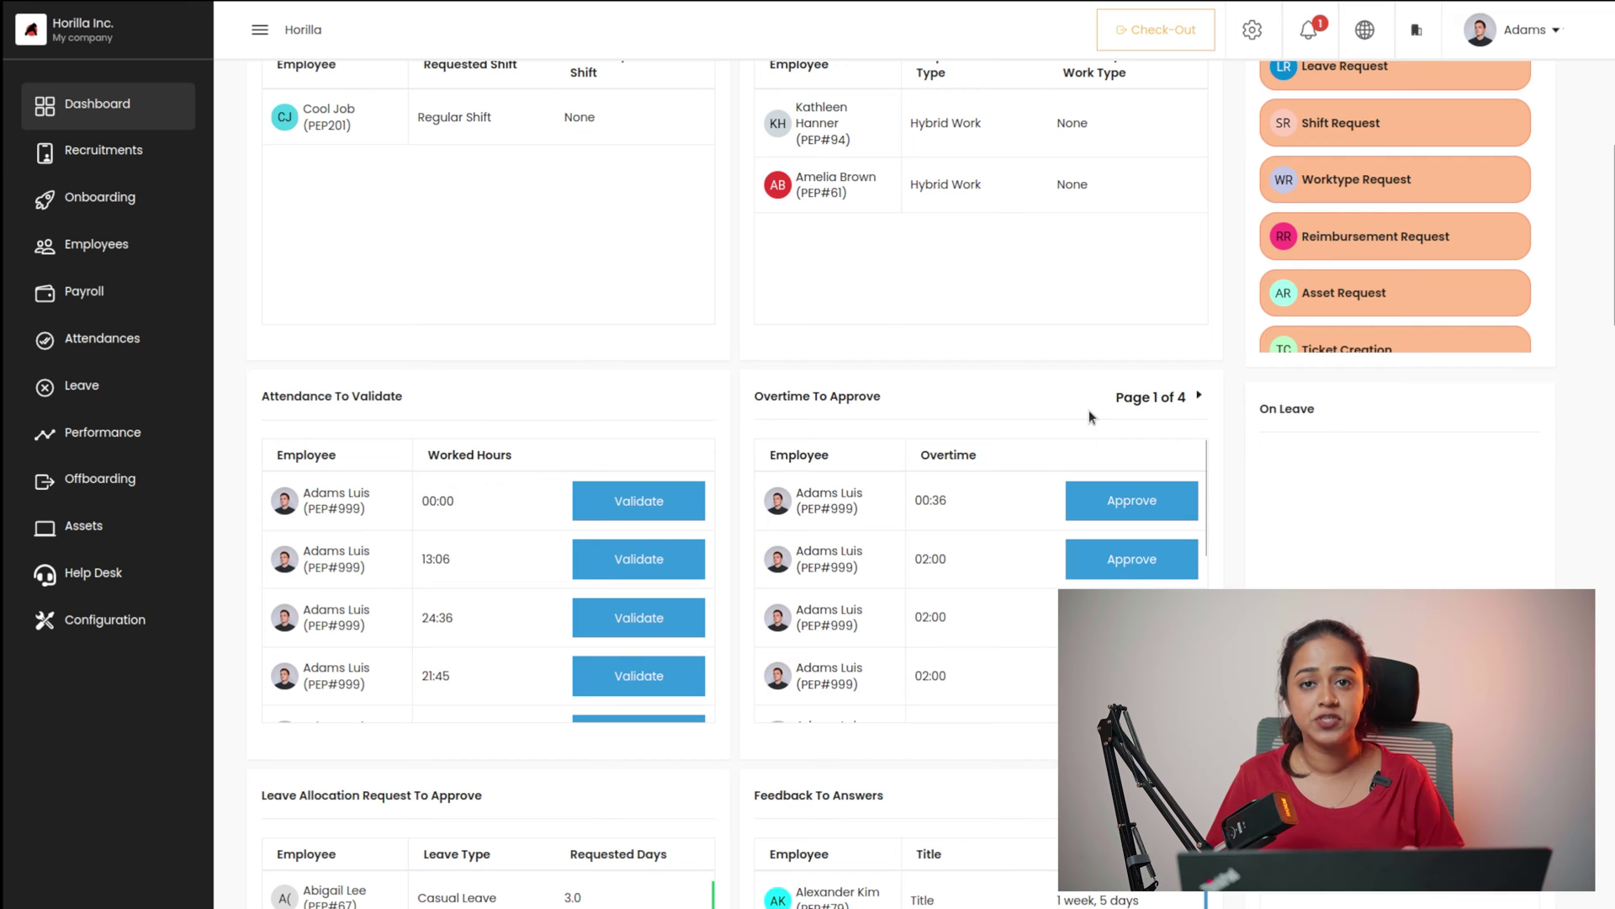
scroll(1089, 410, "up", 8)
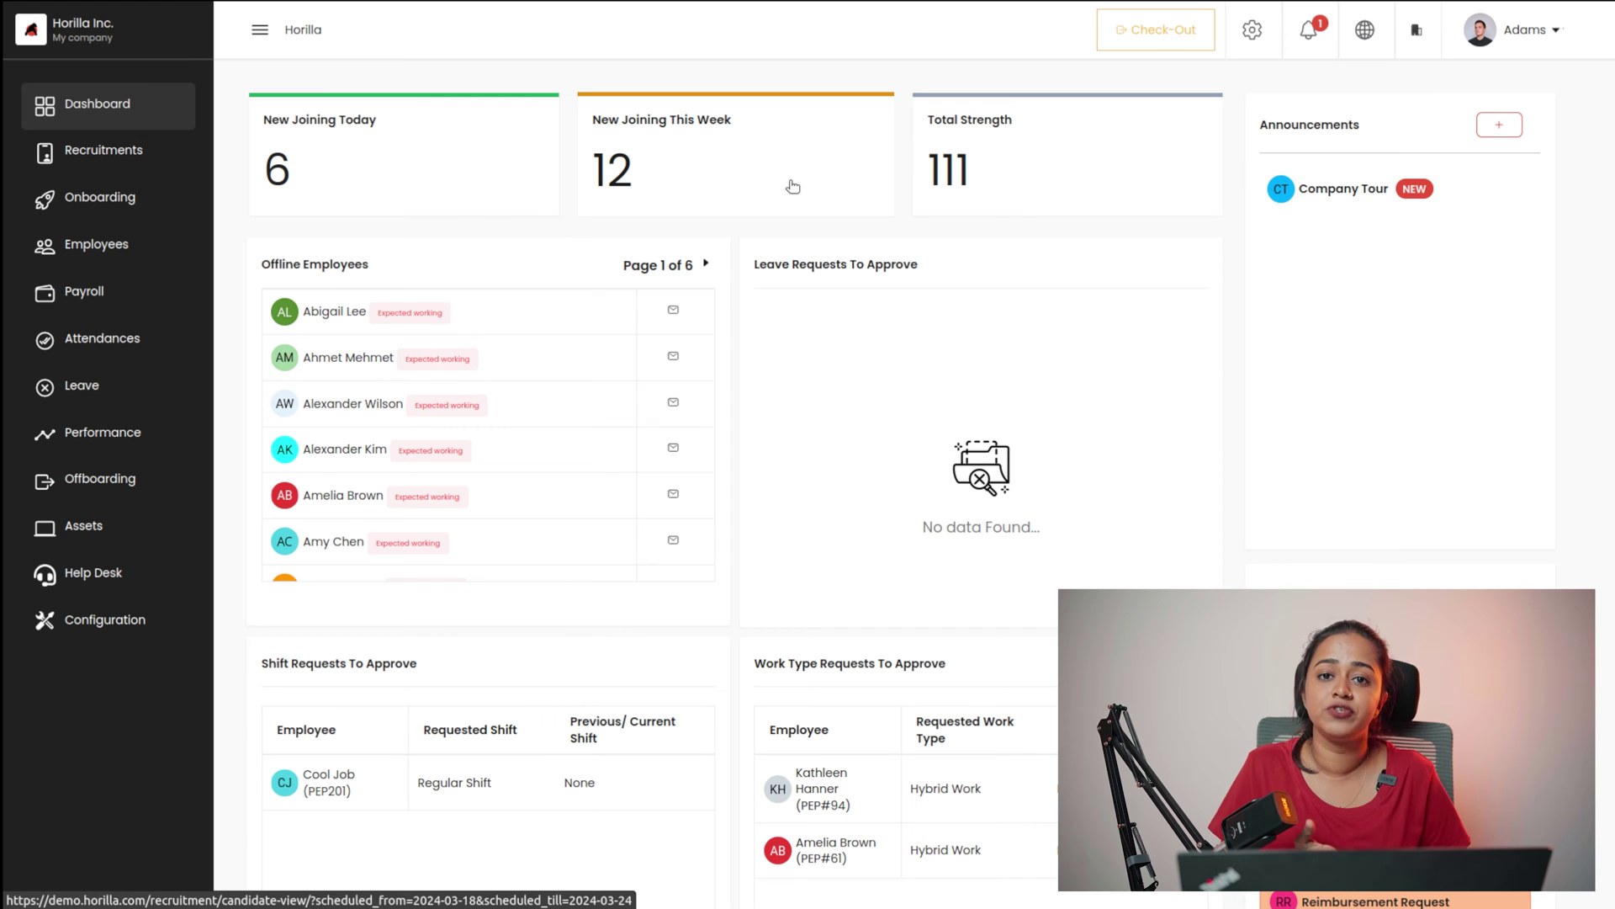
scroll(806, 143, "down", 20)
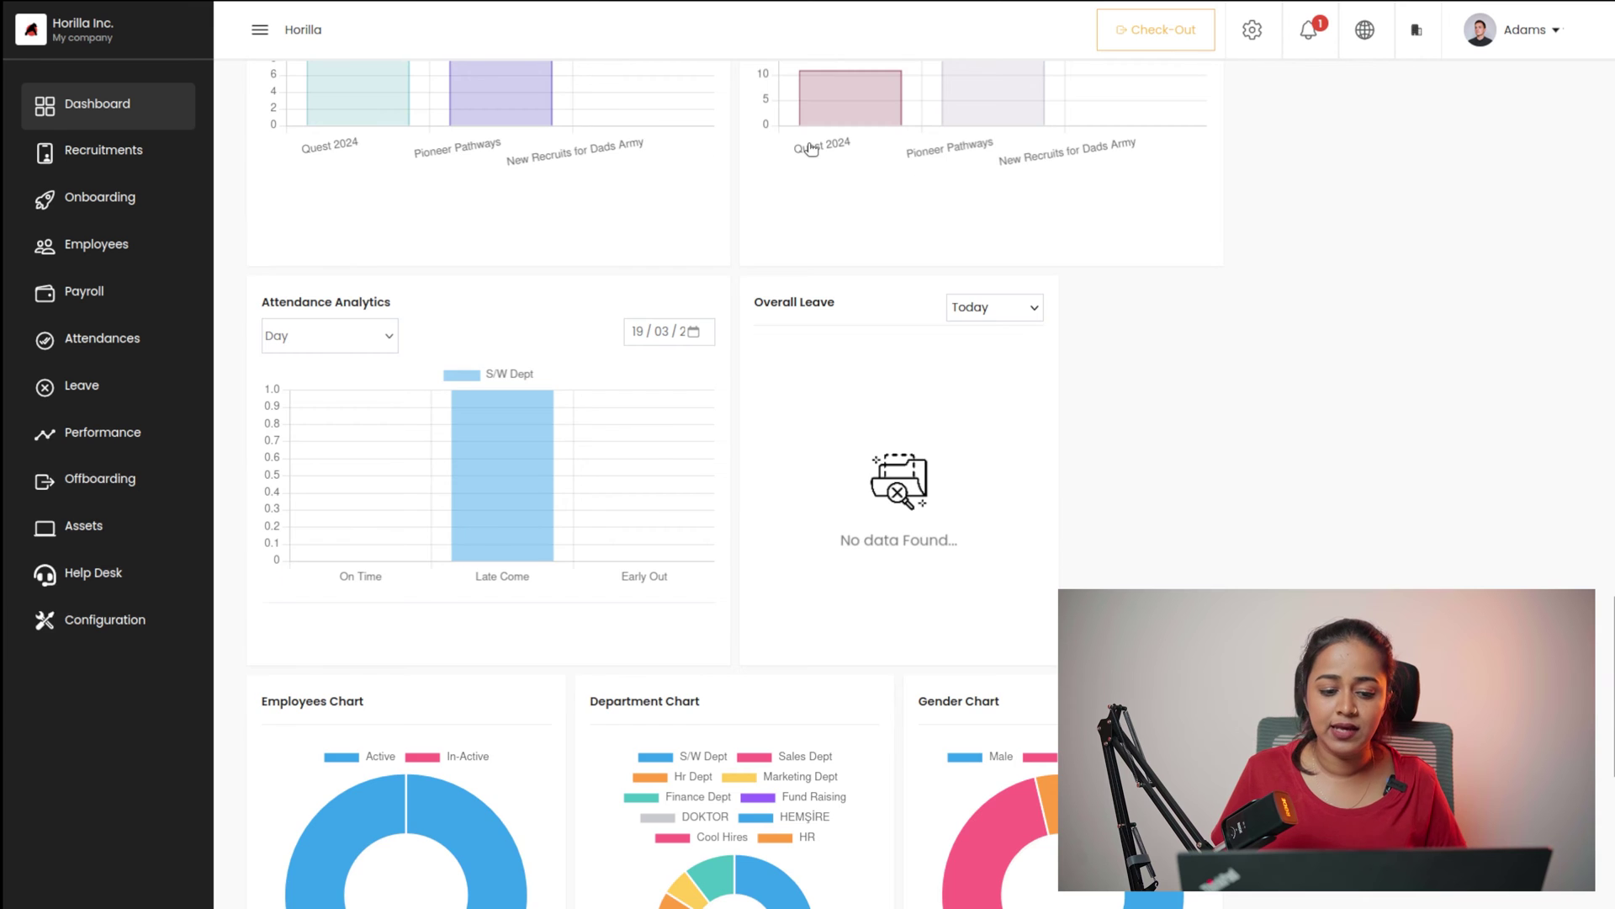
scroll(812, 149, "down", 7)
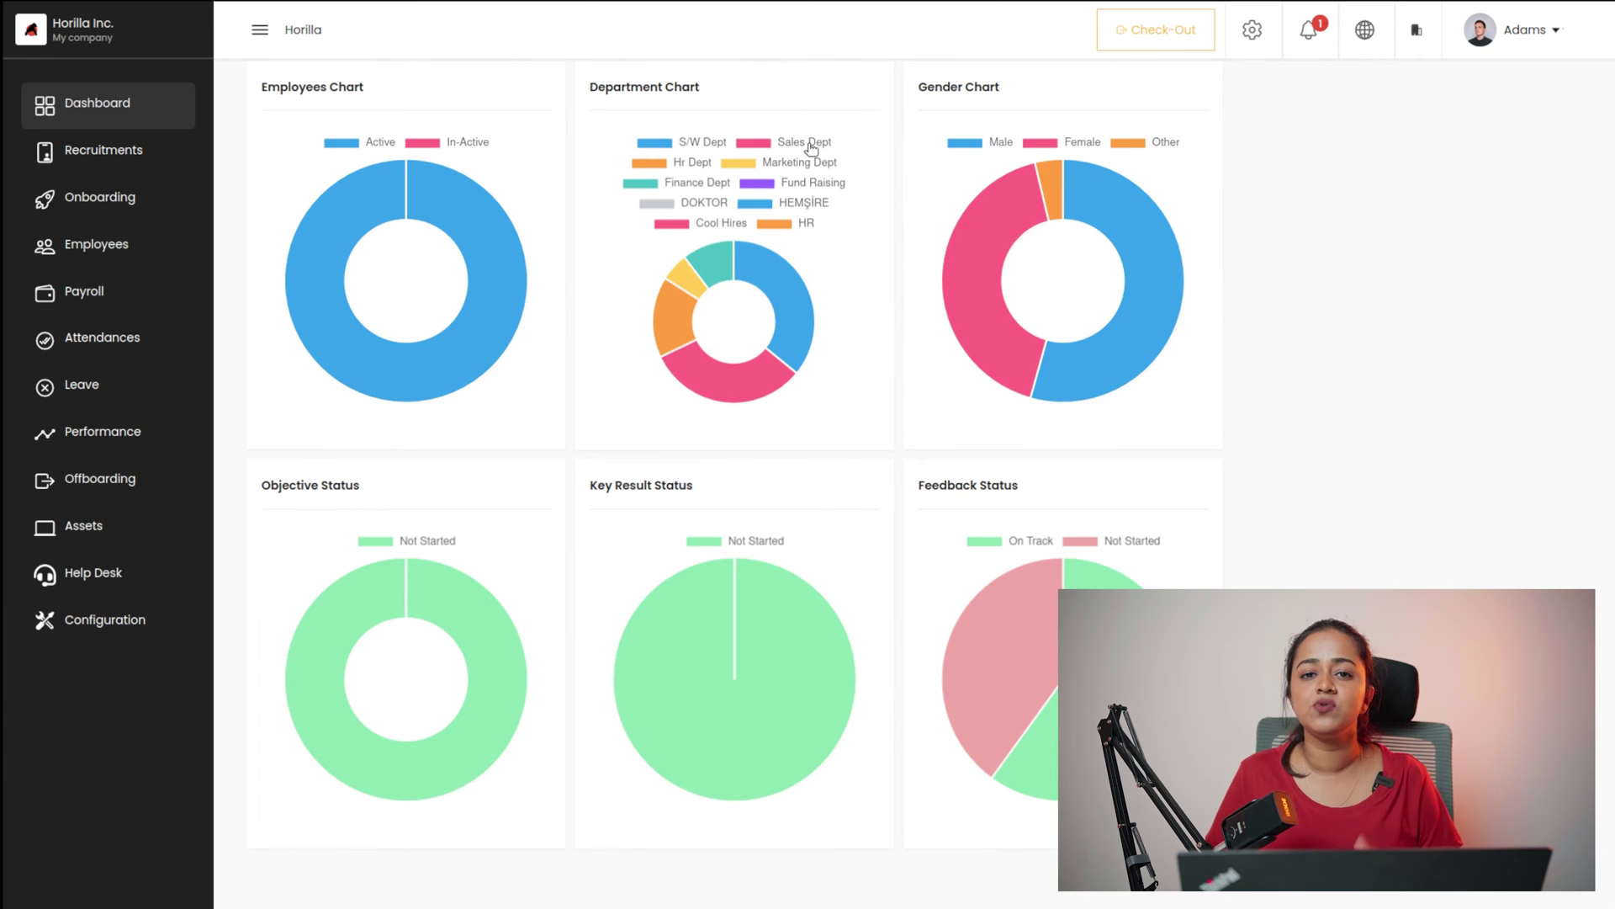
scroll(812, 149, "up", 20)
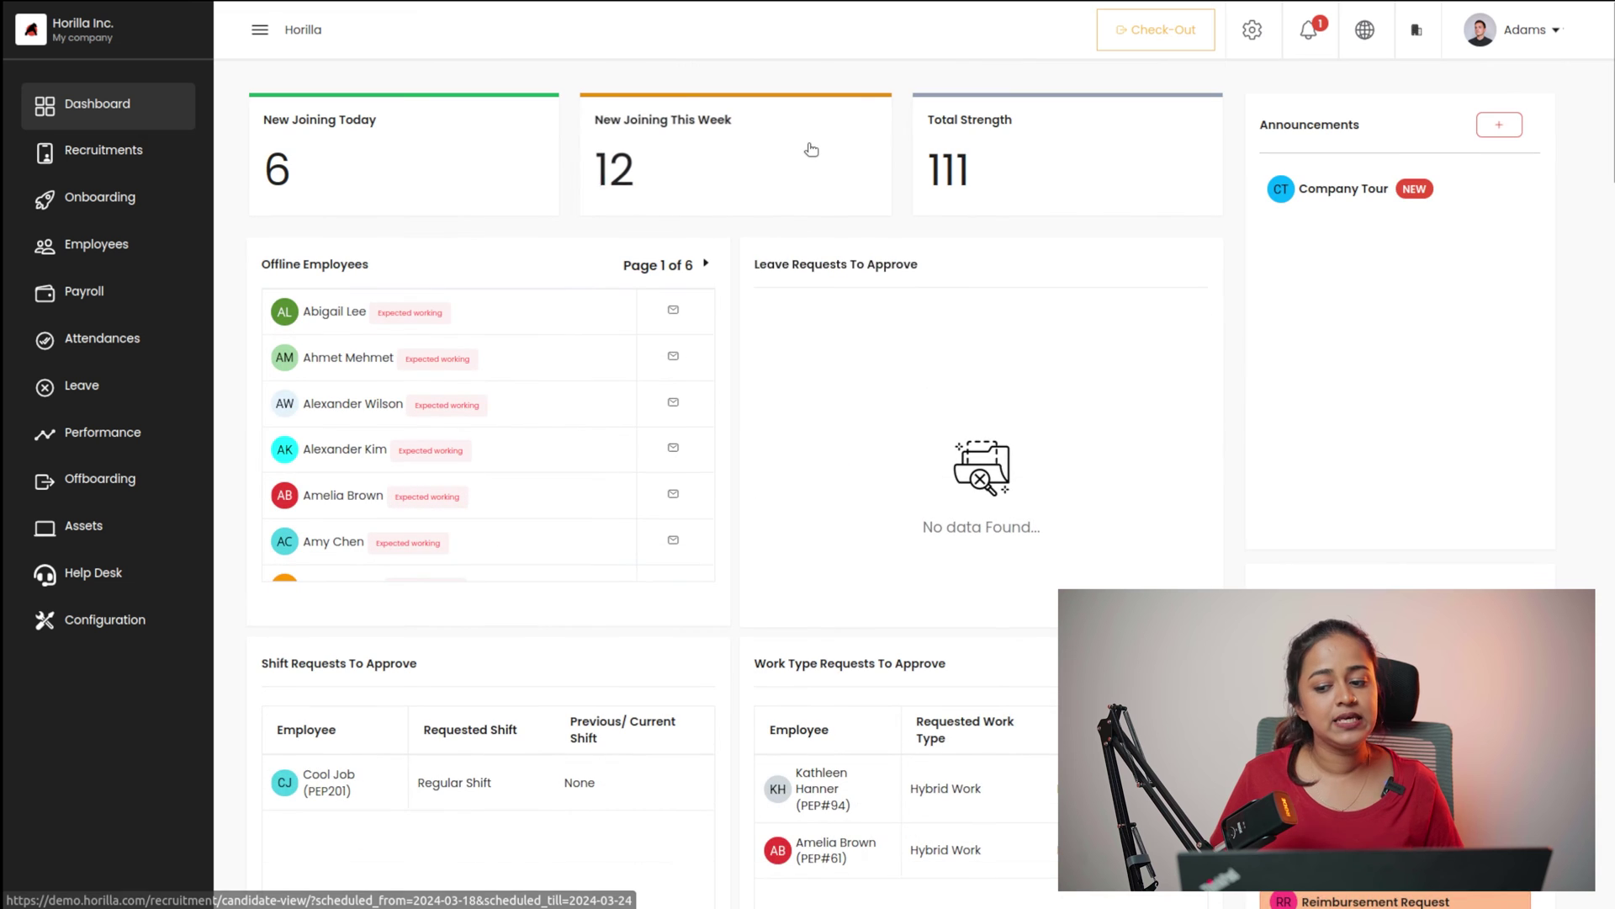
- Open the Recruitments module's dashboard and review its hiring metrics, skill zones, offer letter status, onboarding tasks and charts
left_click(99, 154)
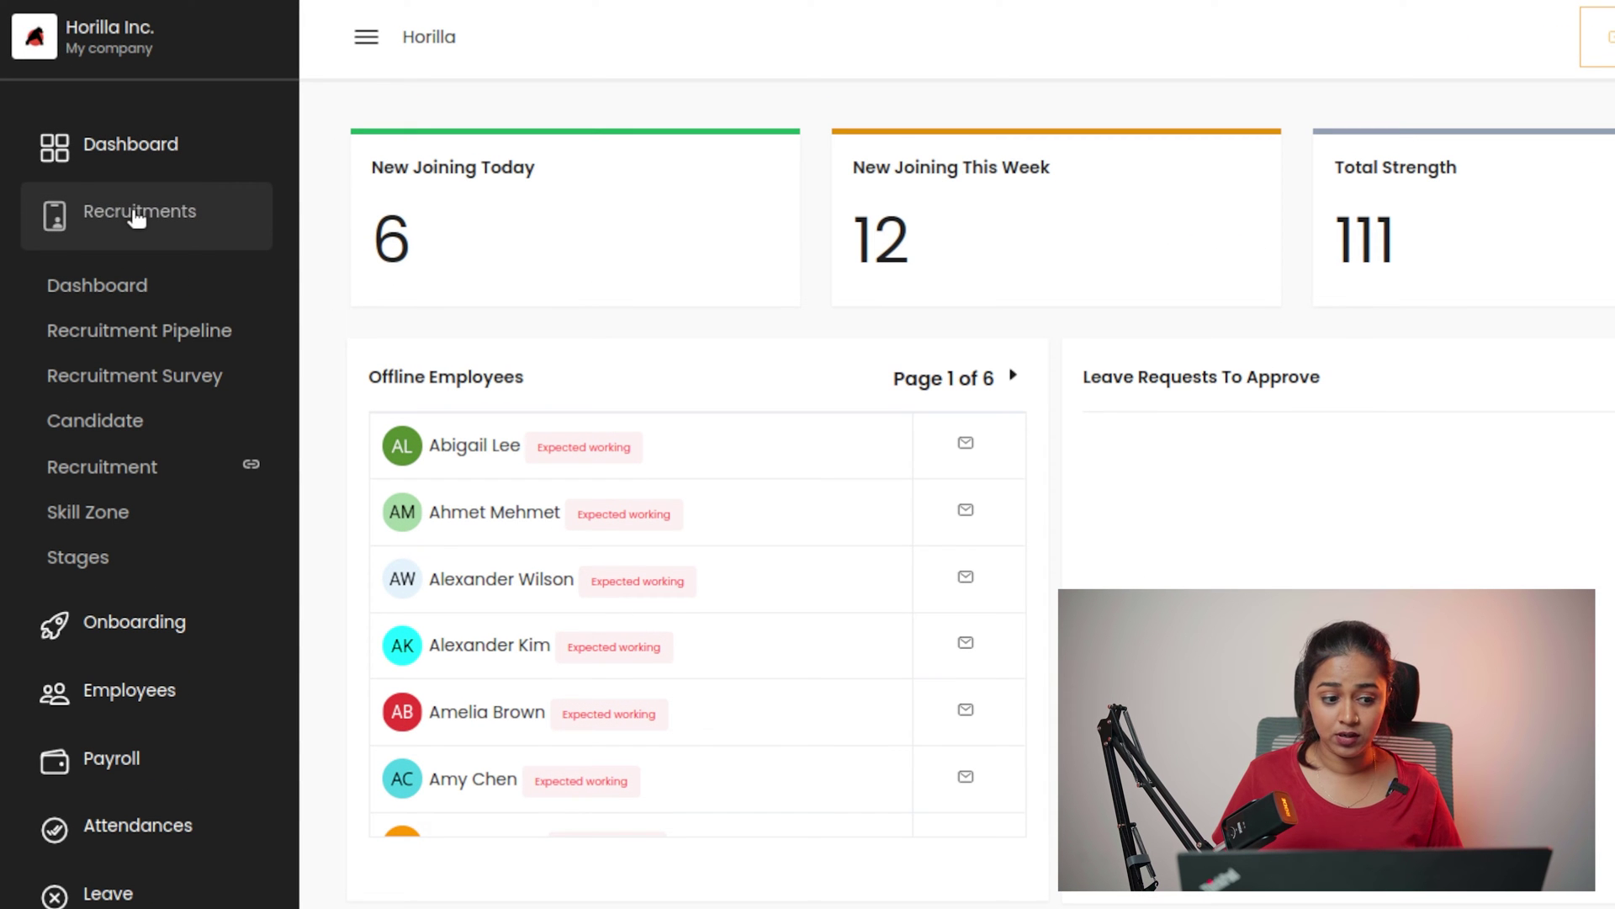
left_click(121, 290)
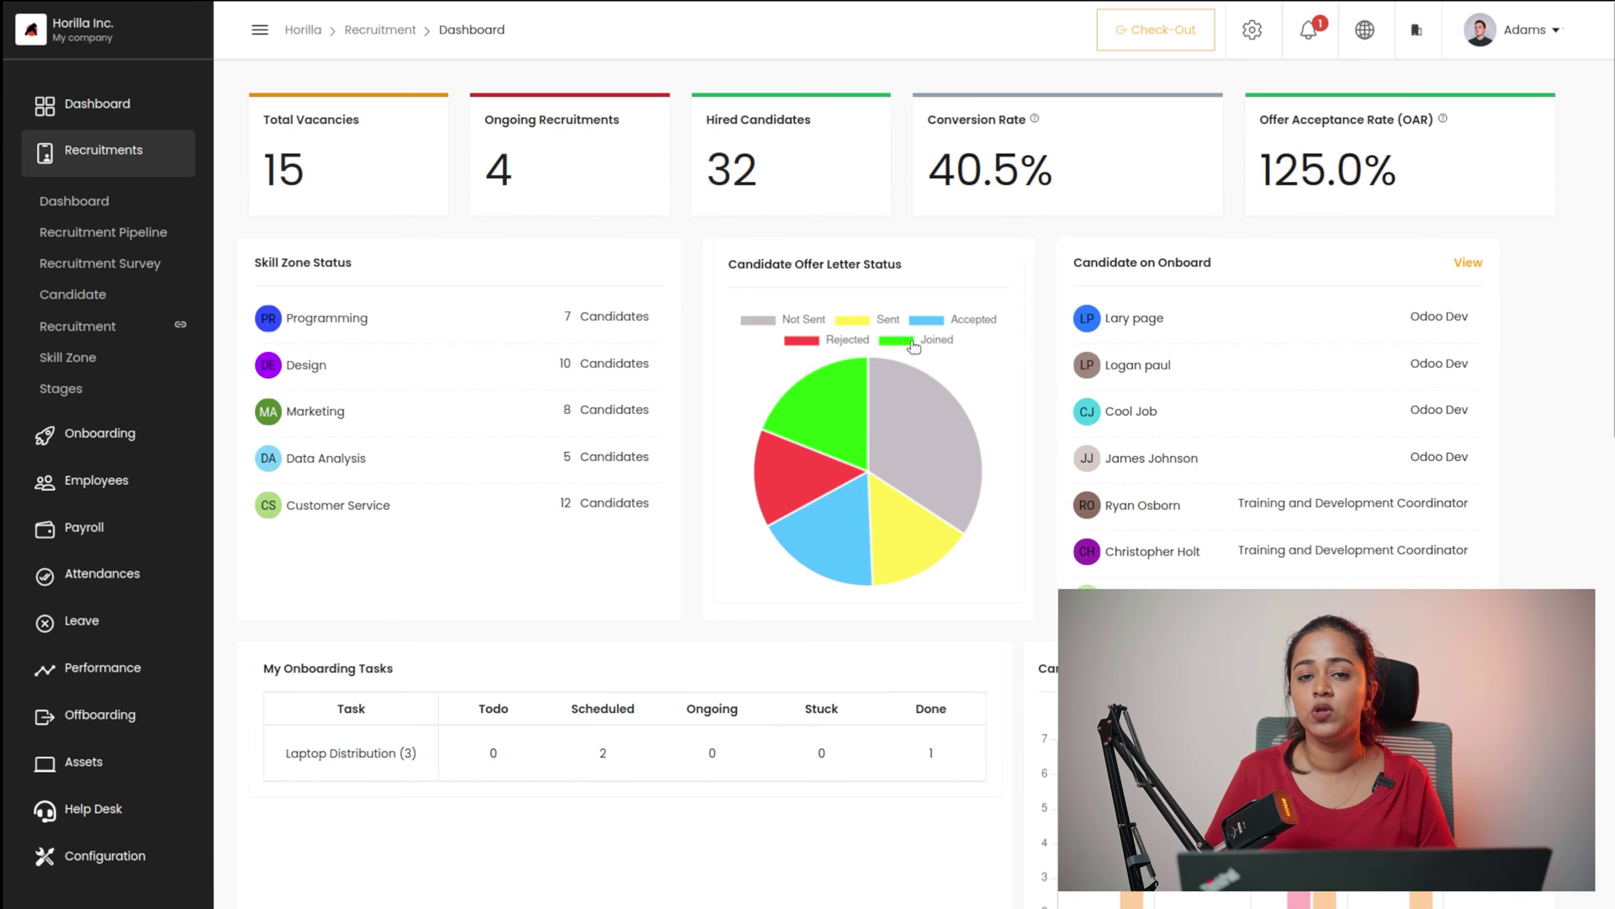
scroll(914, 347, "down", 5)
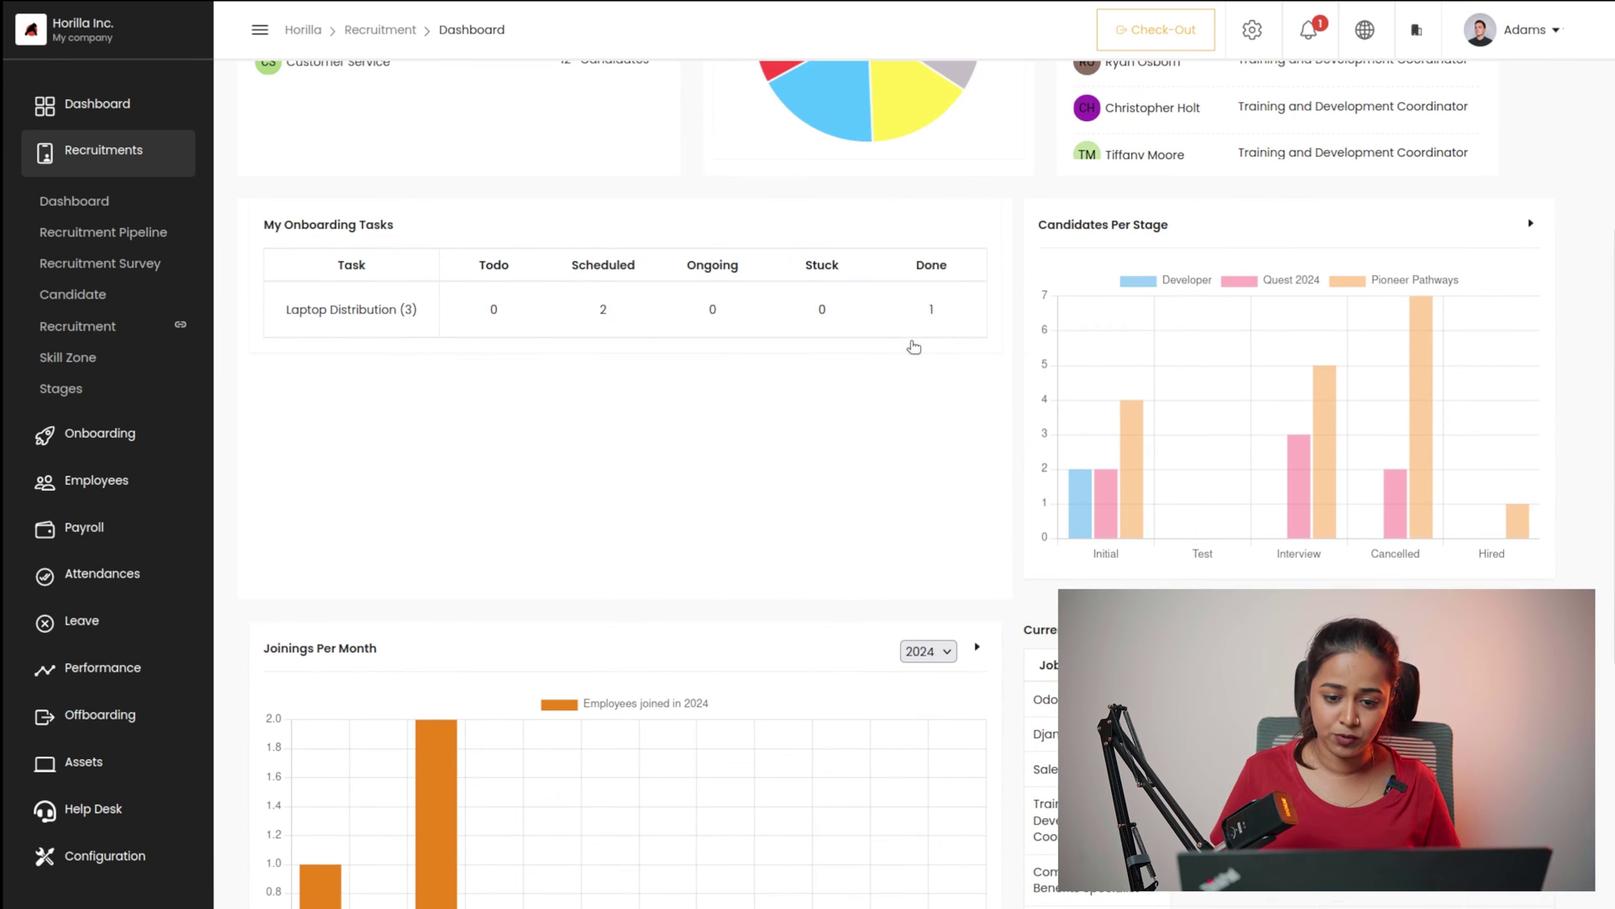
scroll(914, 346, "up", 5)
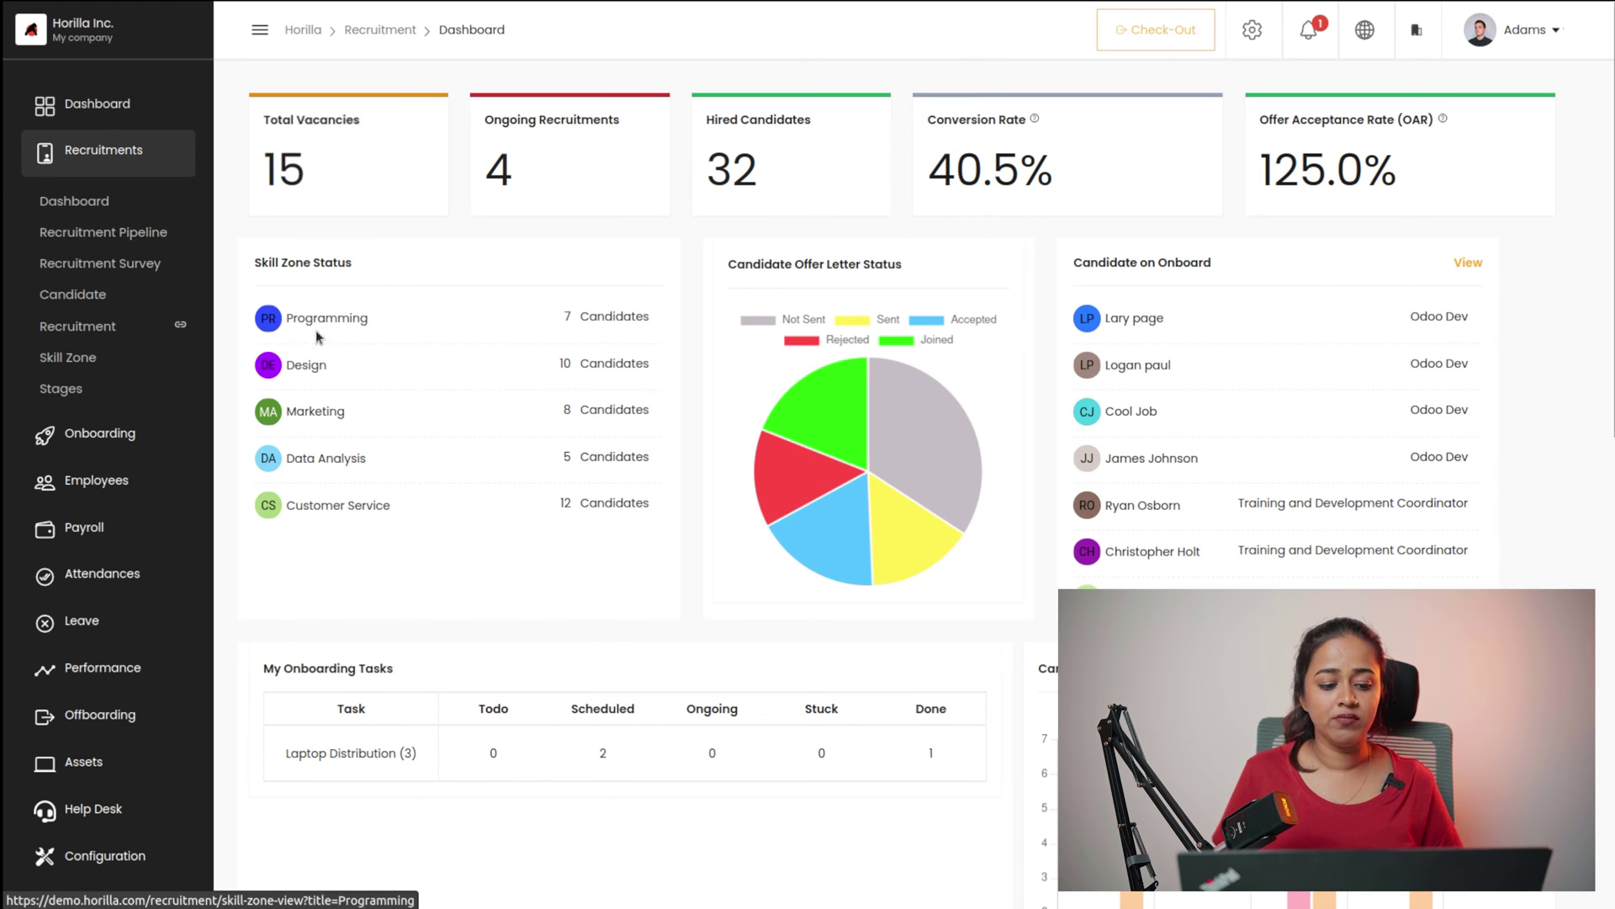
mouse_move(923, 566)
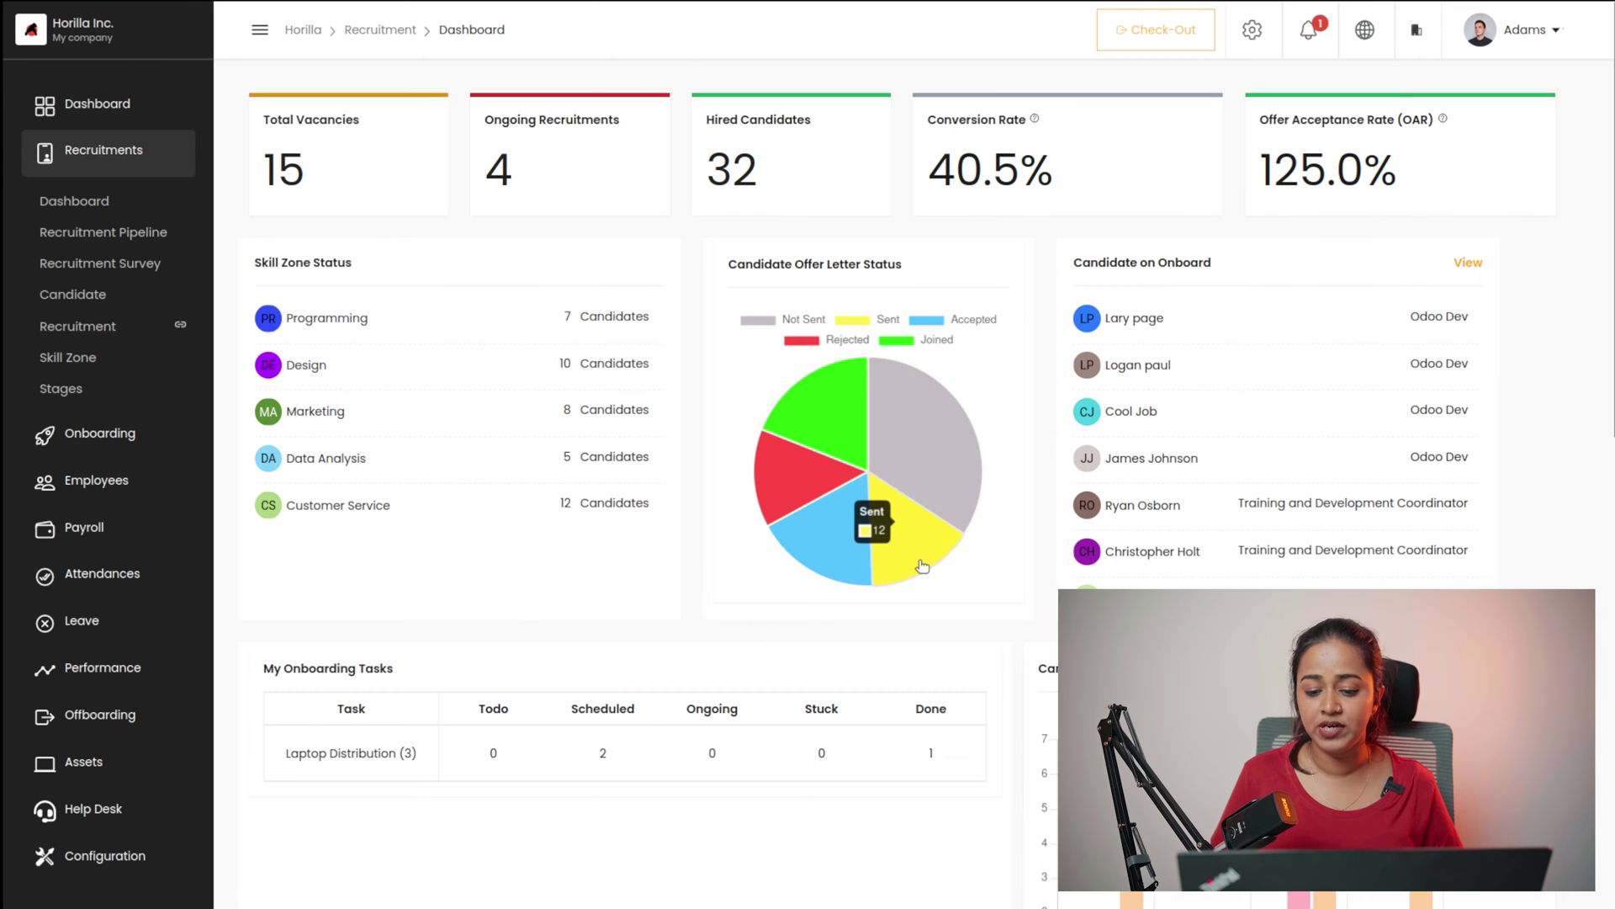
scroll(923, 566, "down", 10)
scroll(923, 566, "up", 10)
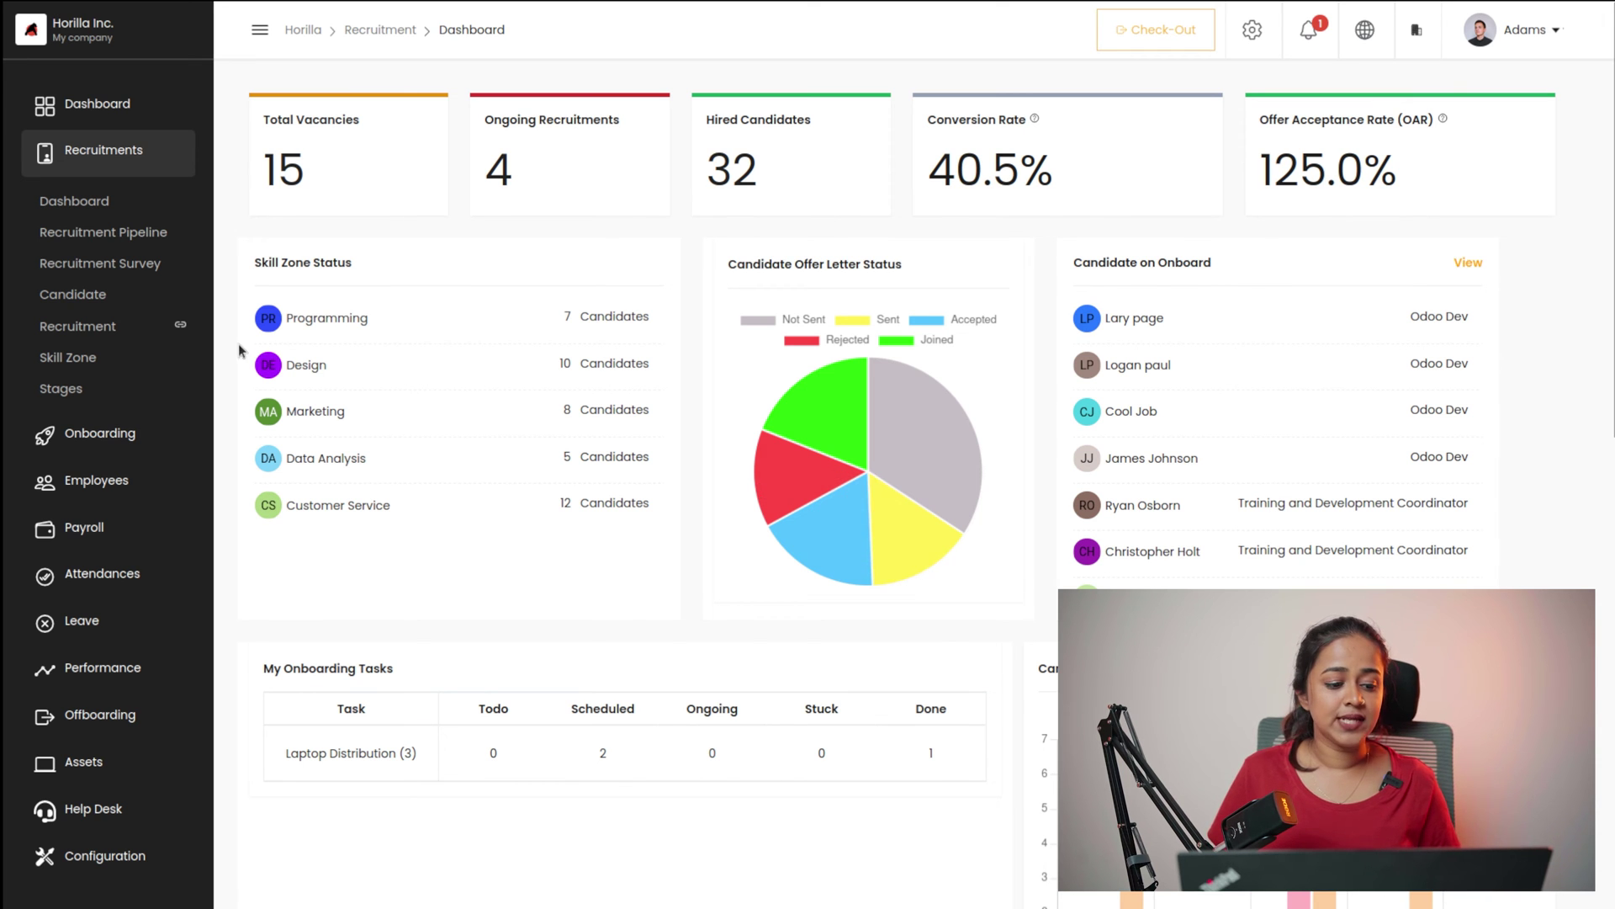
- Open the recruitment pipeline and examine the candidate stages of Pioneer Pathways and Quest 2024
left_click(88, 236)
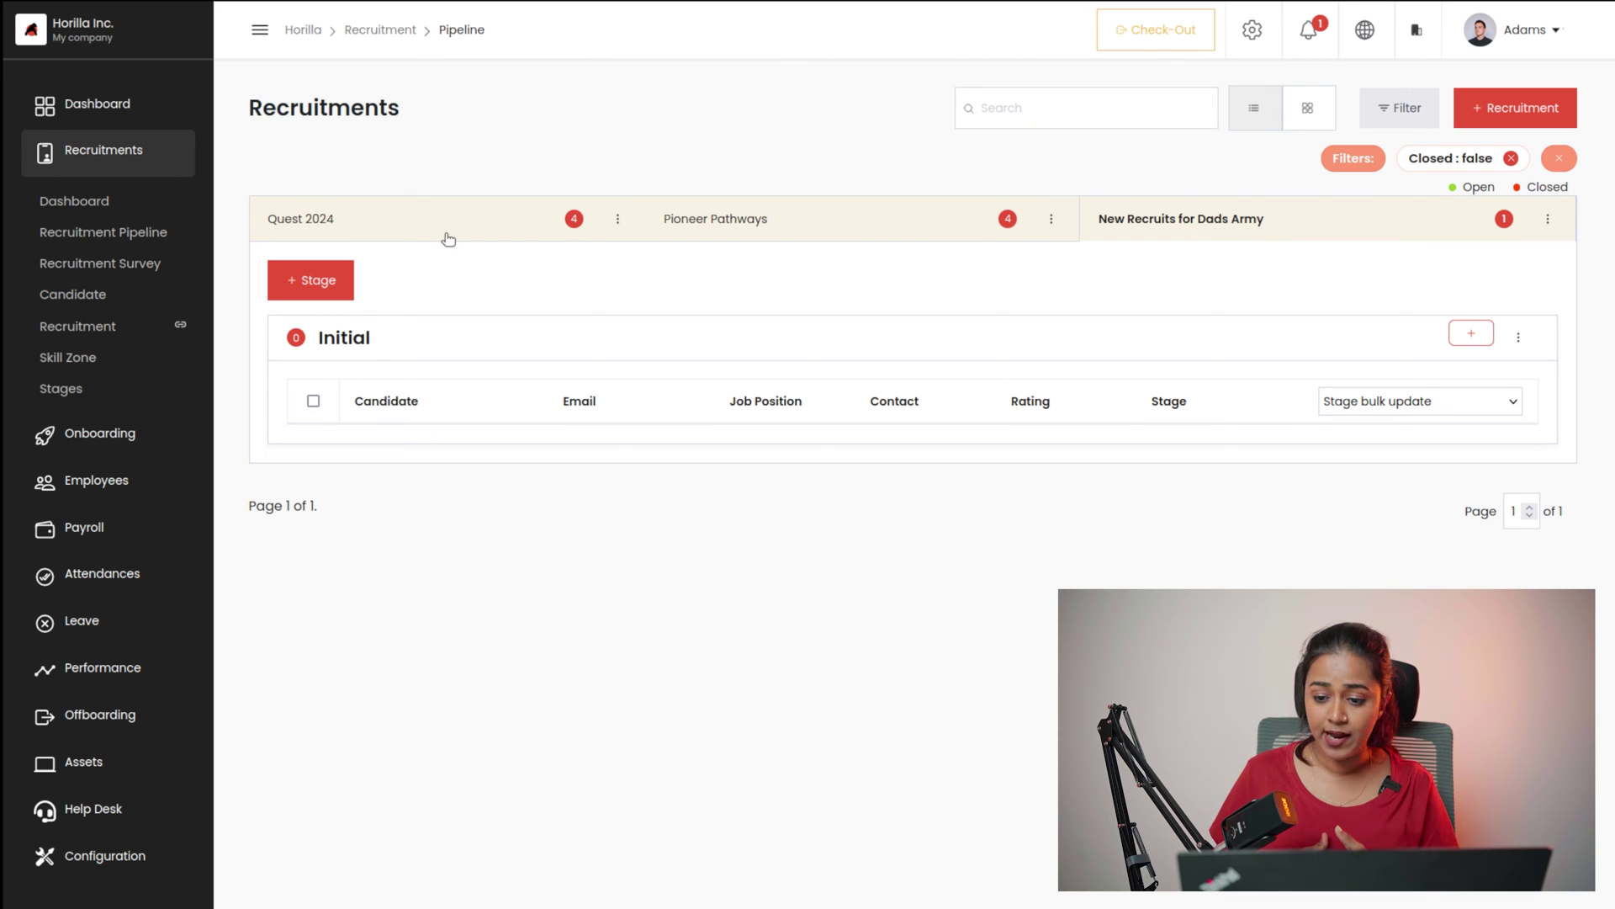
left_click(732, 222)
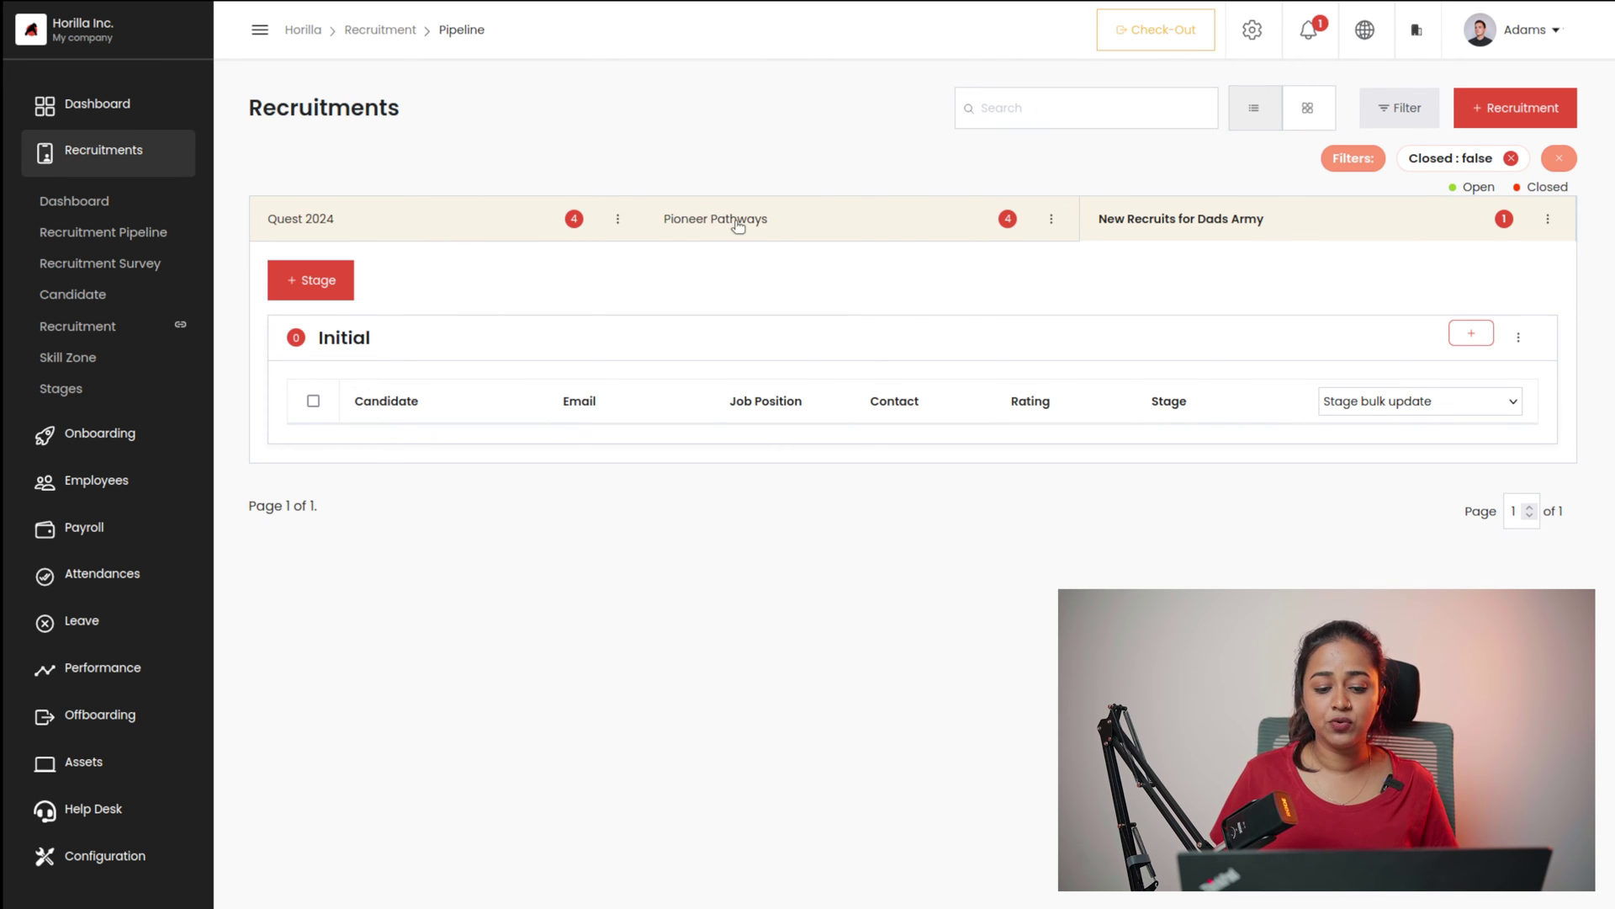
scroll(523, 753, "down", 8)
scroll(527, 759, "up", 8)
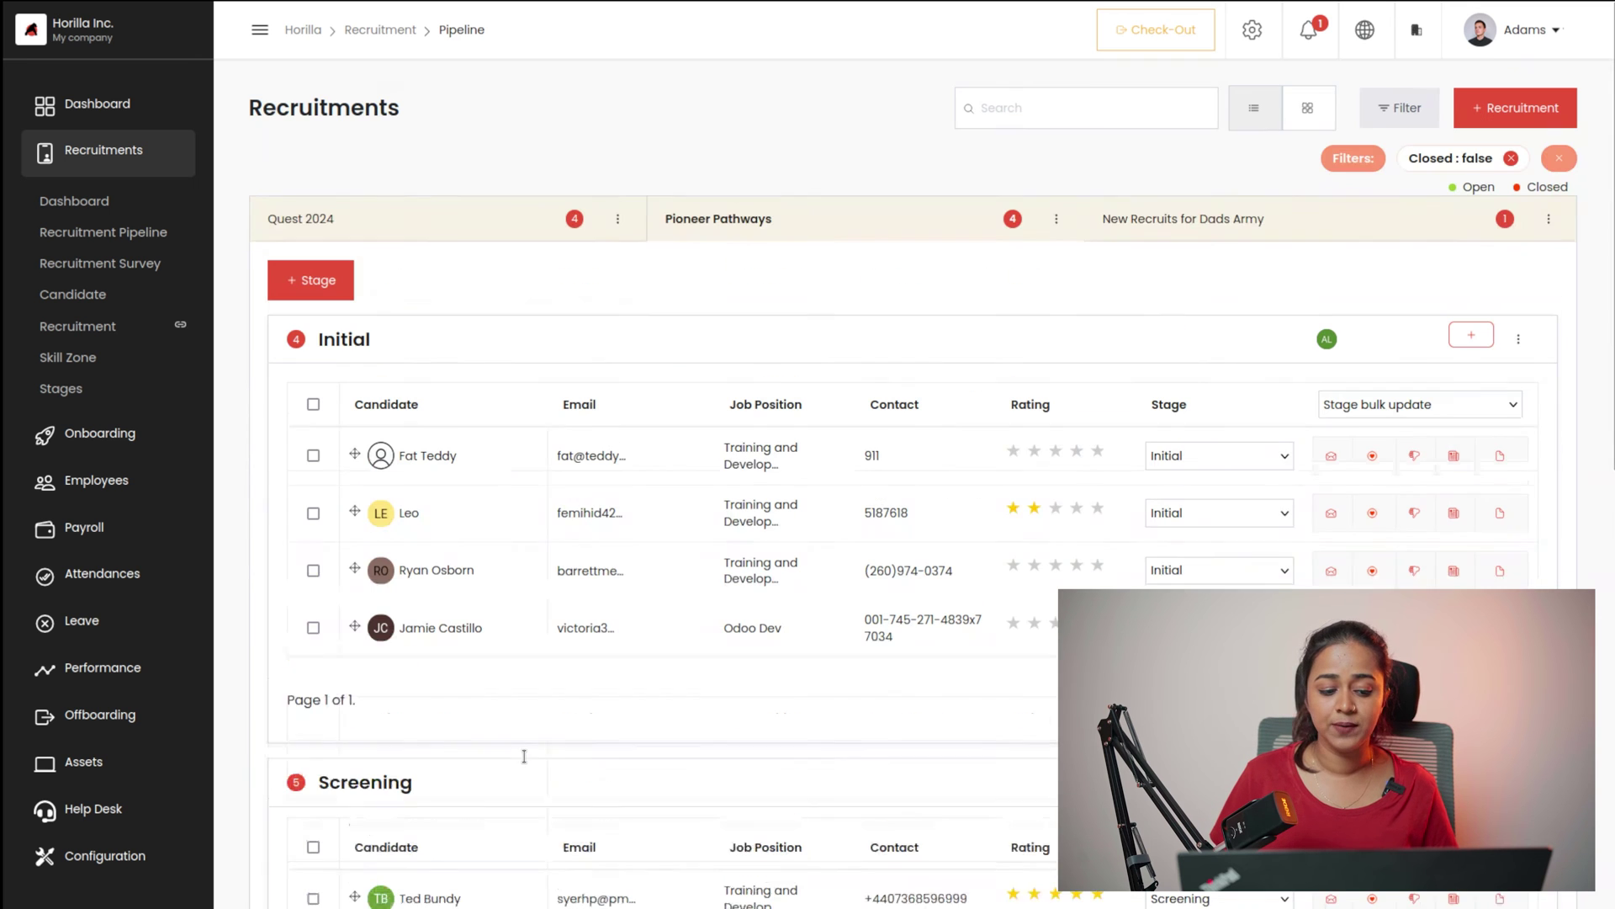
scroll(432, 724, "down", 10)
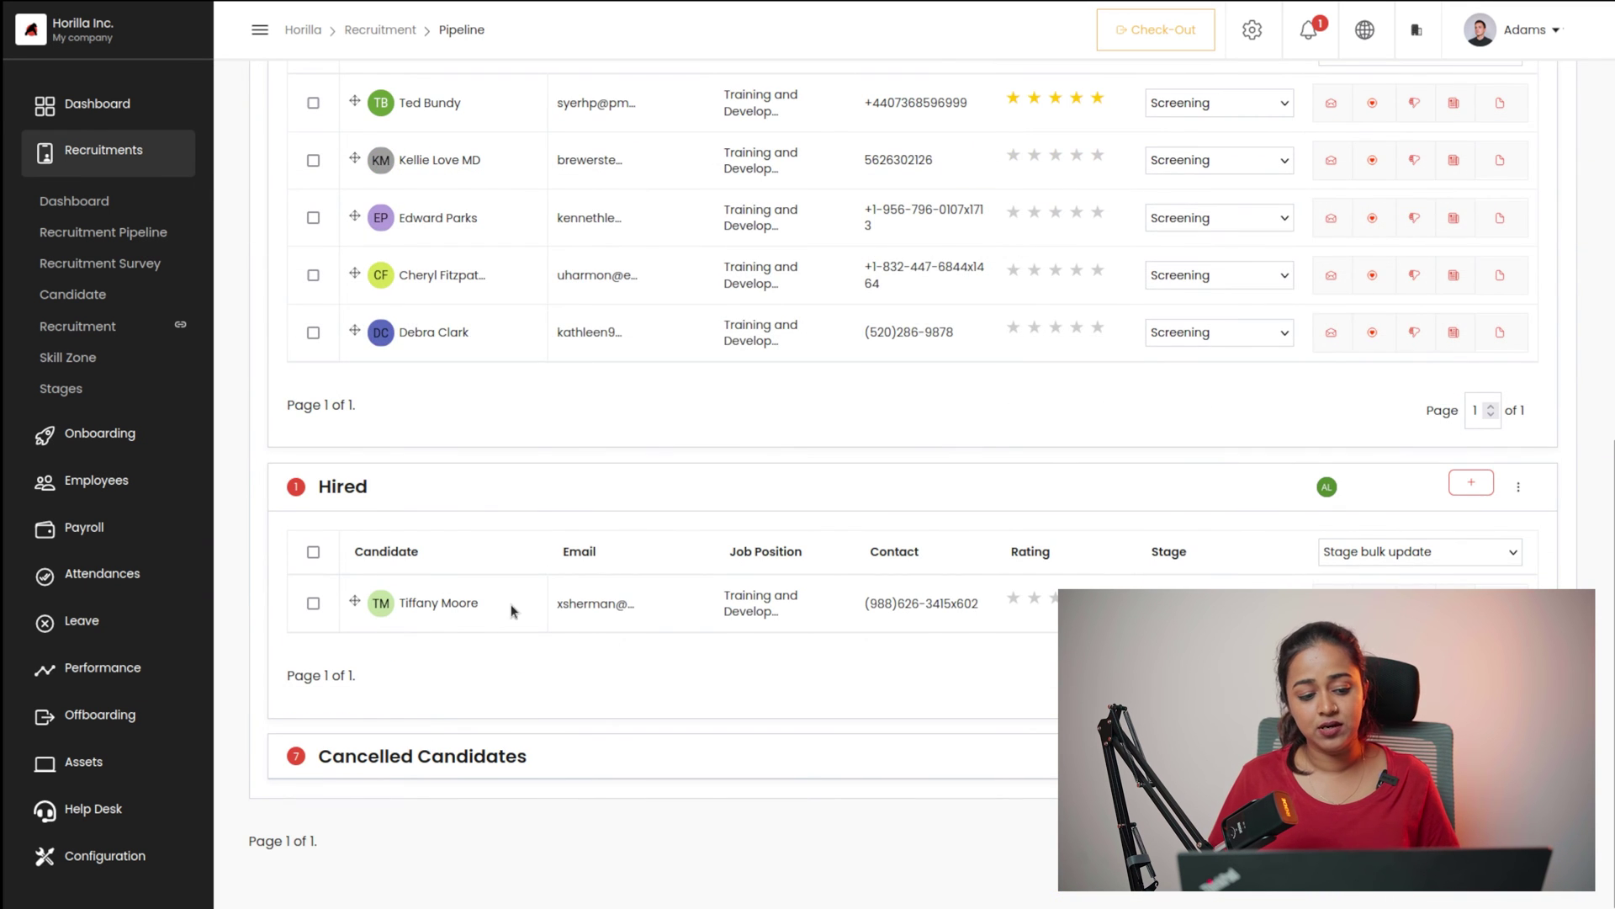
scroll(454, 298, "up", 6)
scroll(454, 298, "down", 5)
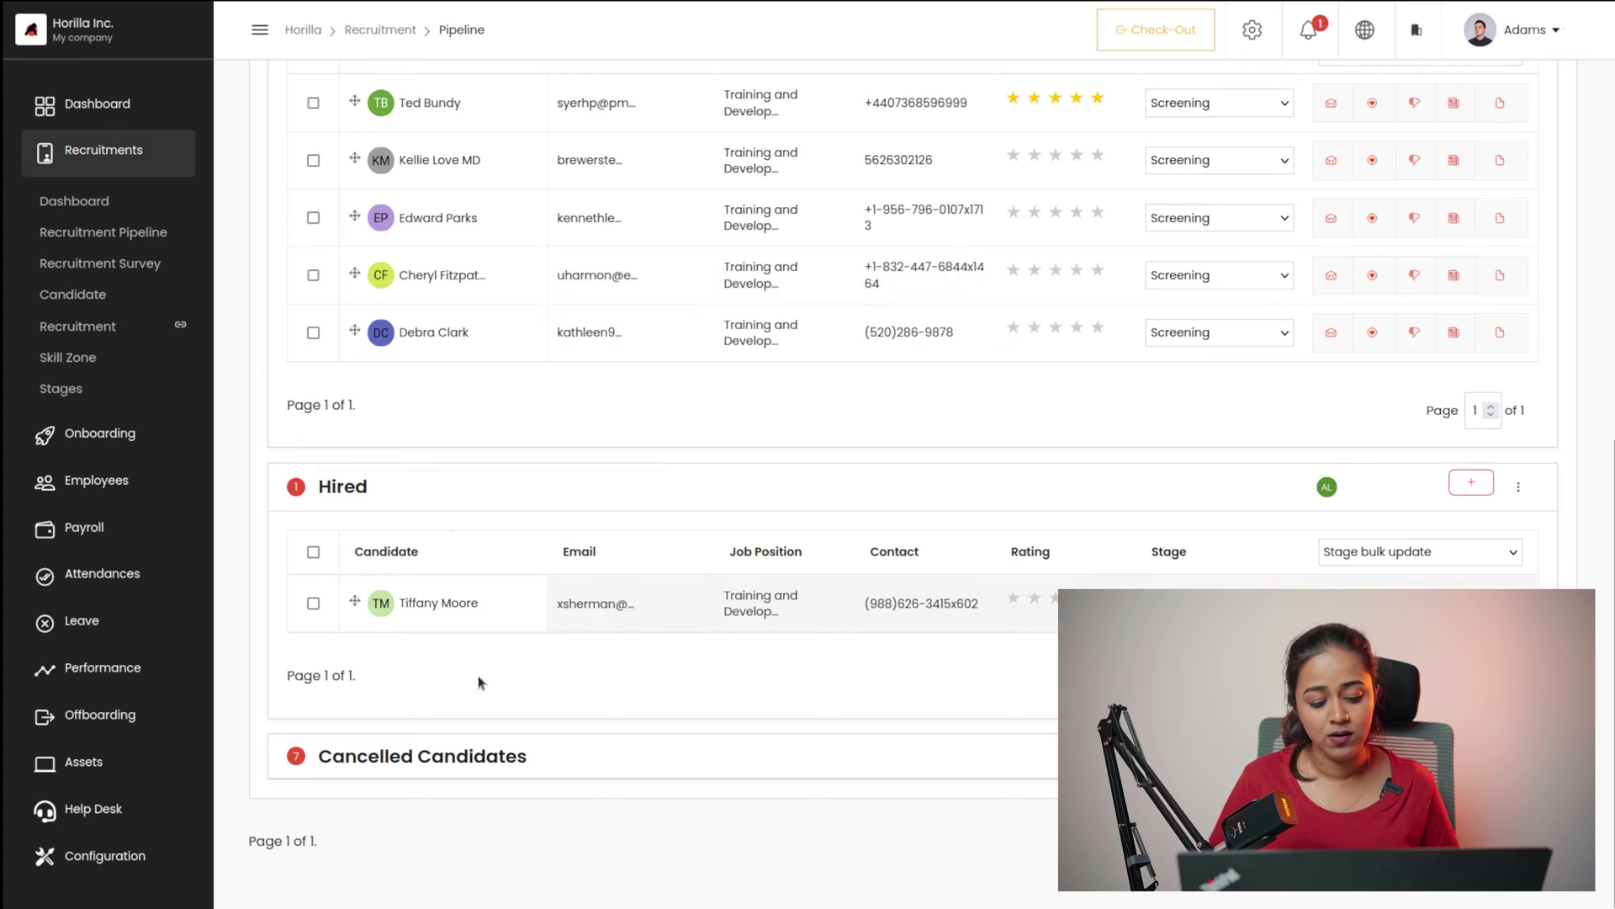
scroll(697, 388, "up", 6)
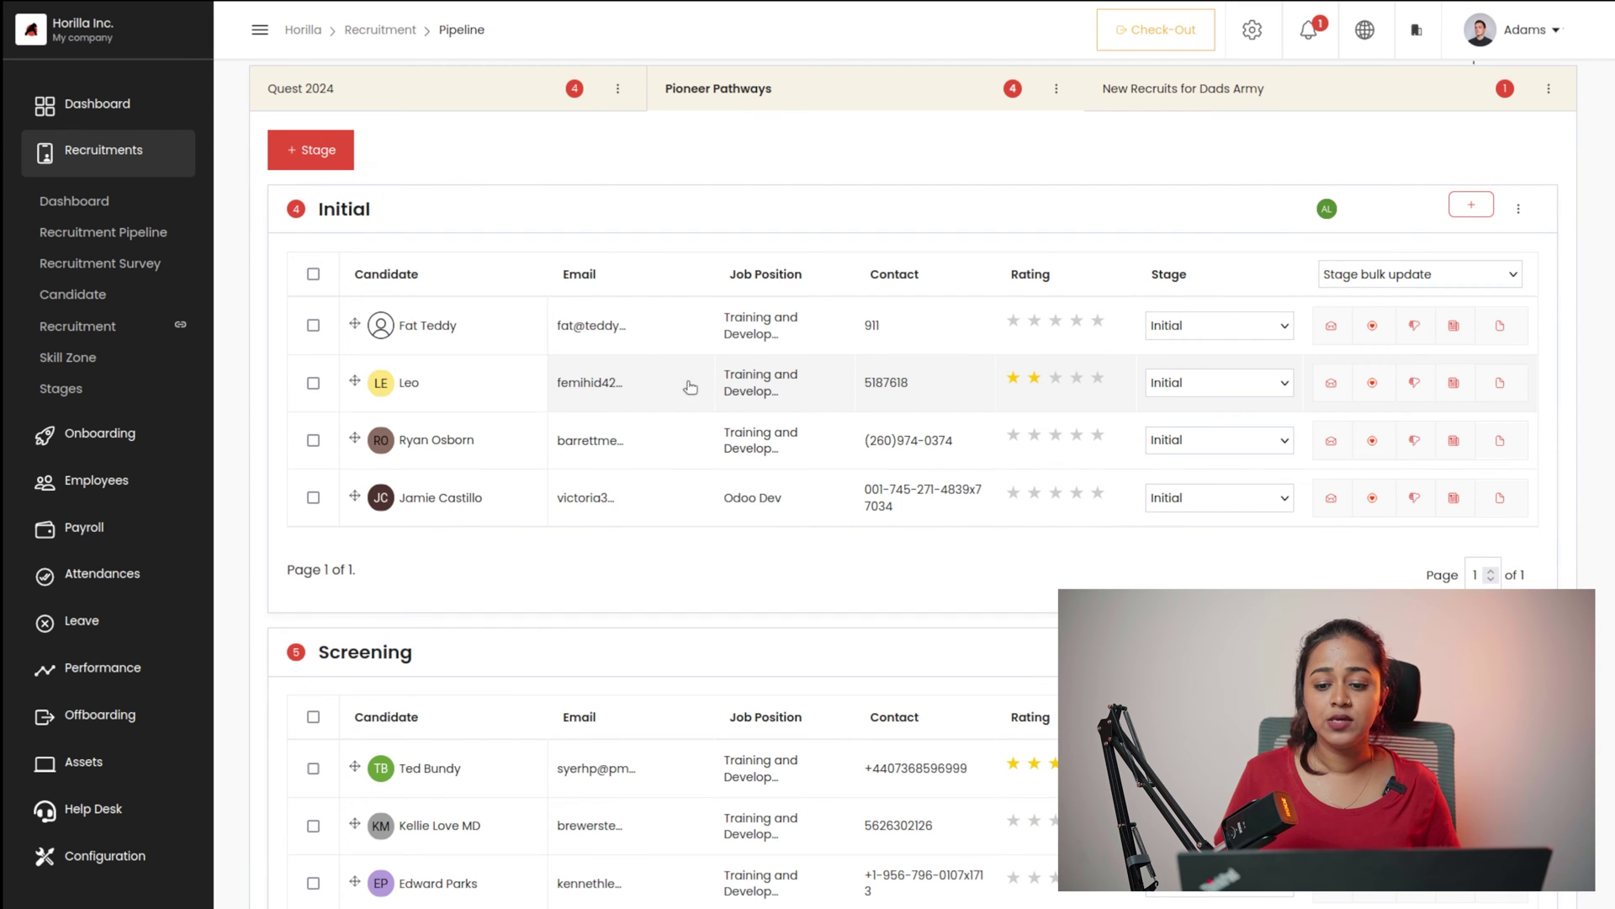
left_click(354, 100)
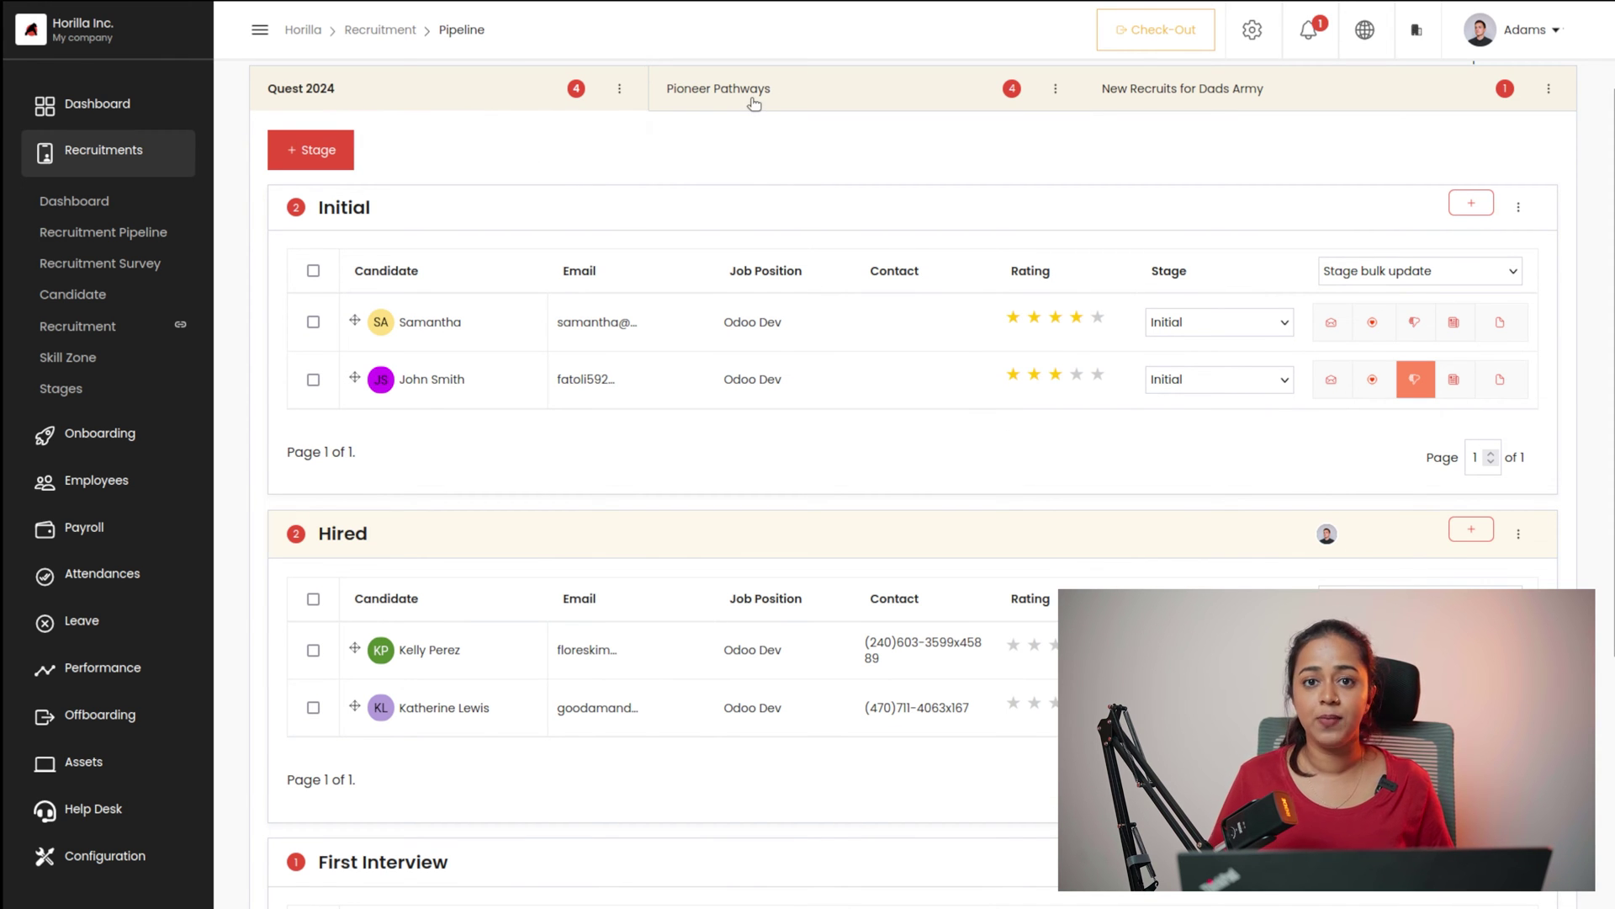
scroll(755, 103, "up", 2)
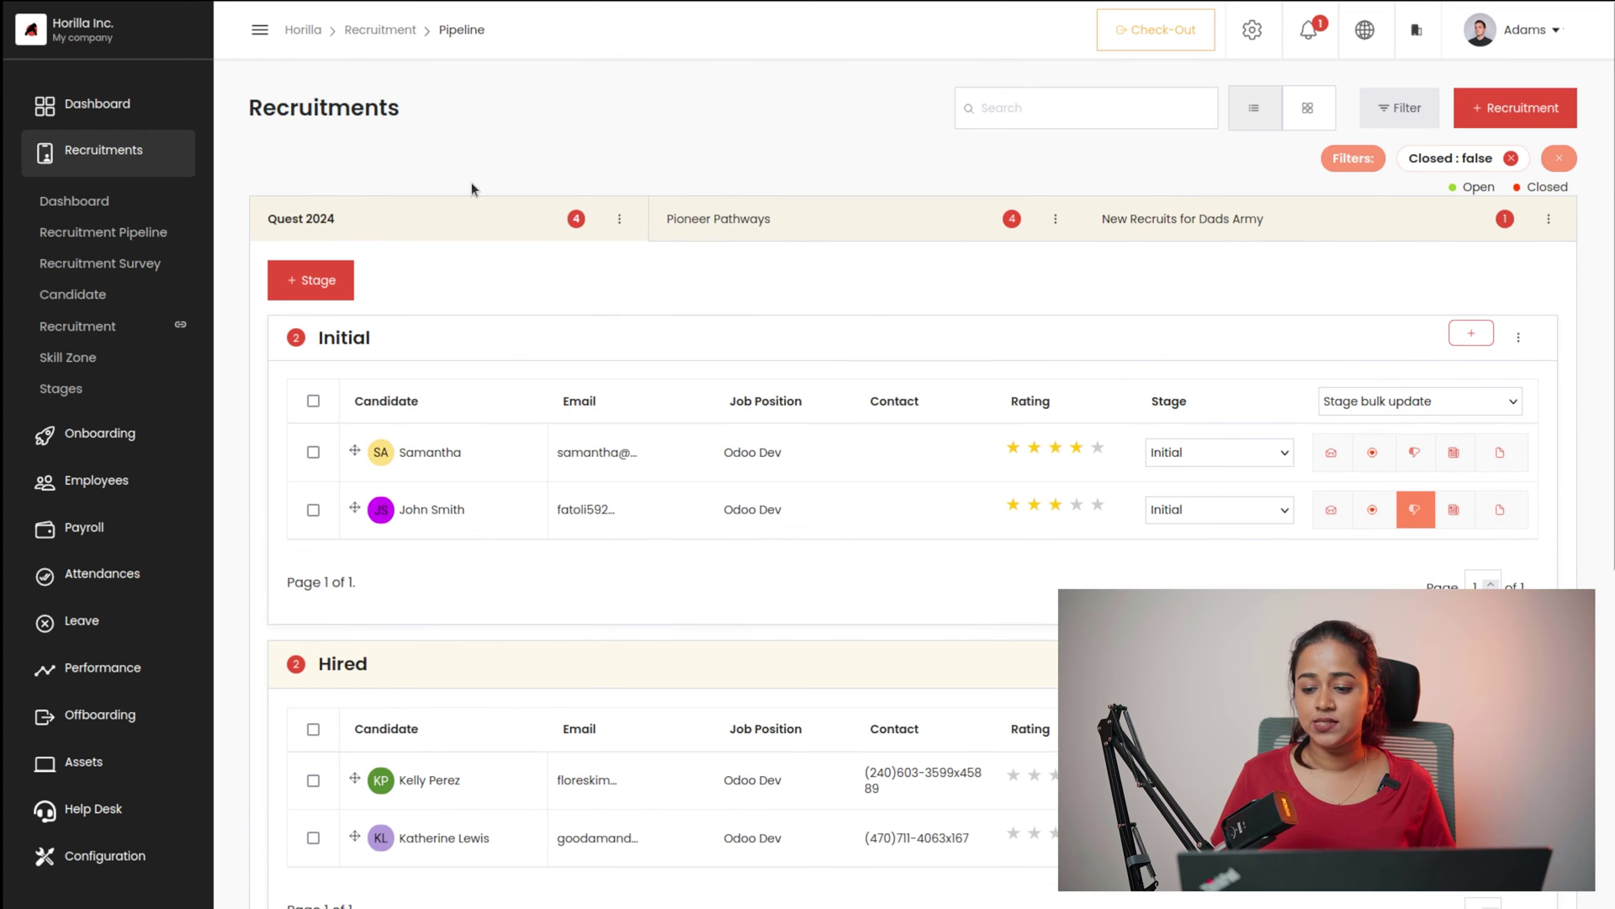
- View the Add Stage form for Quest 2024 without saving, and check the options offered for New Recruits for Dads Army
left_click(343, 290)
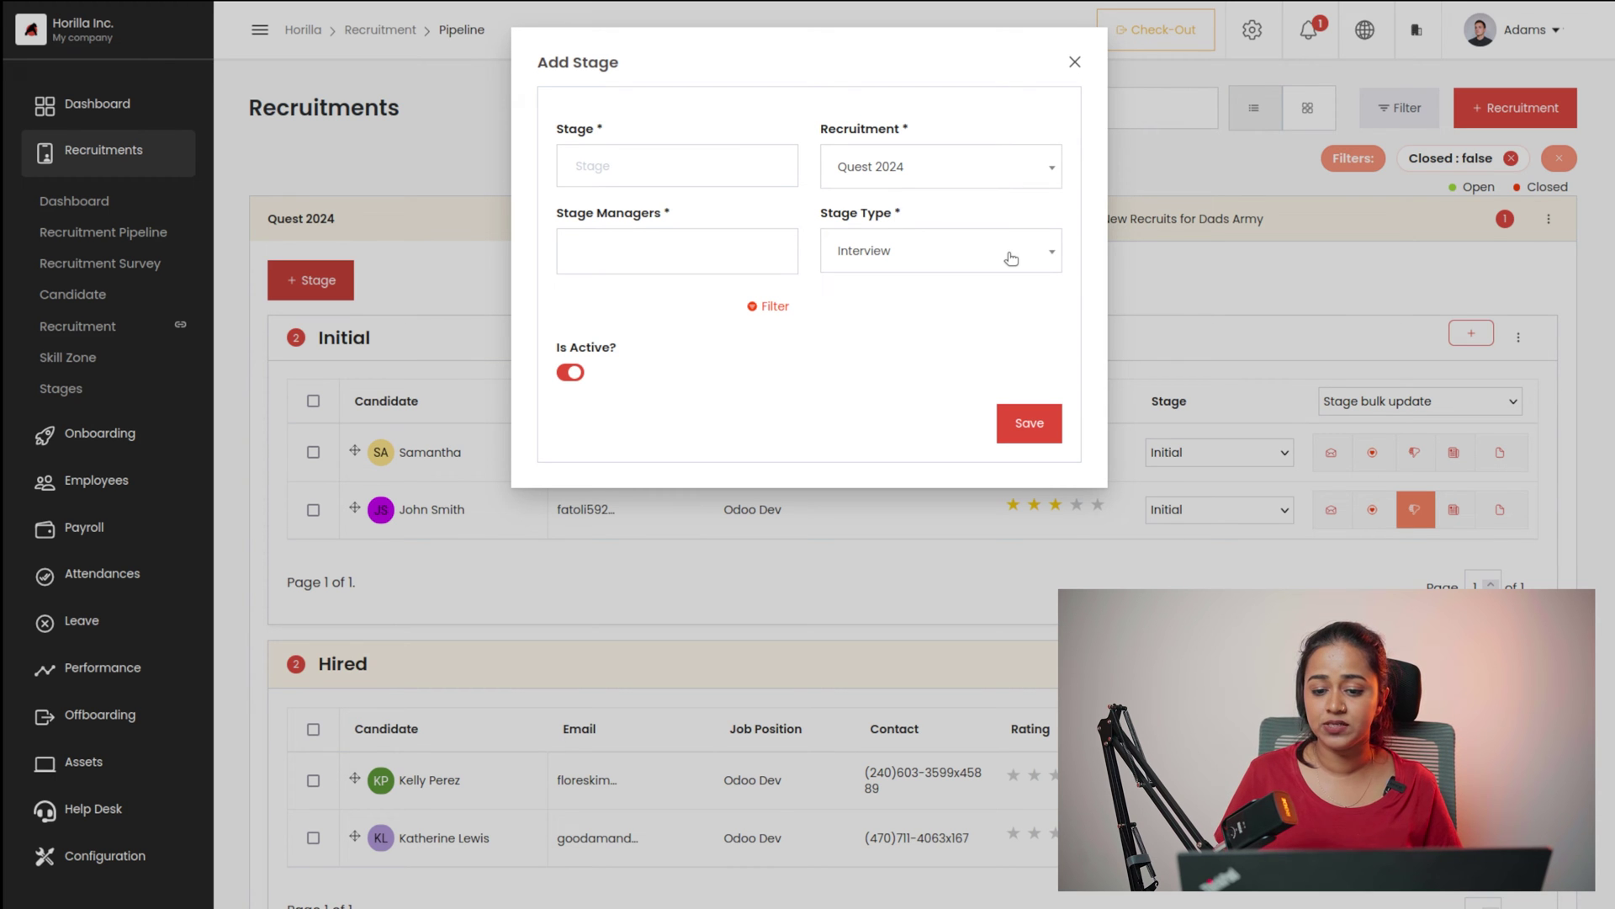
left_click(1072, 60)
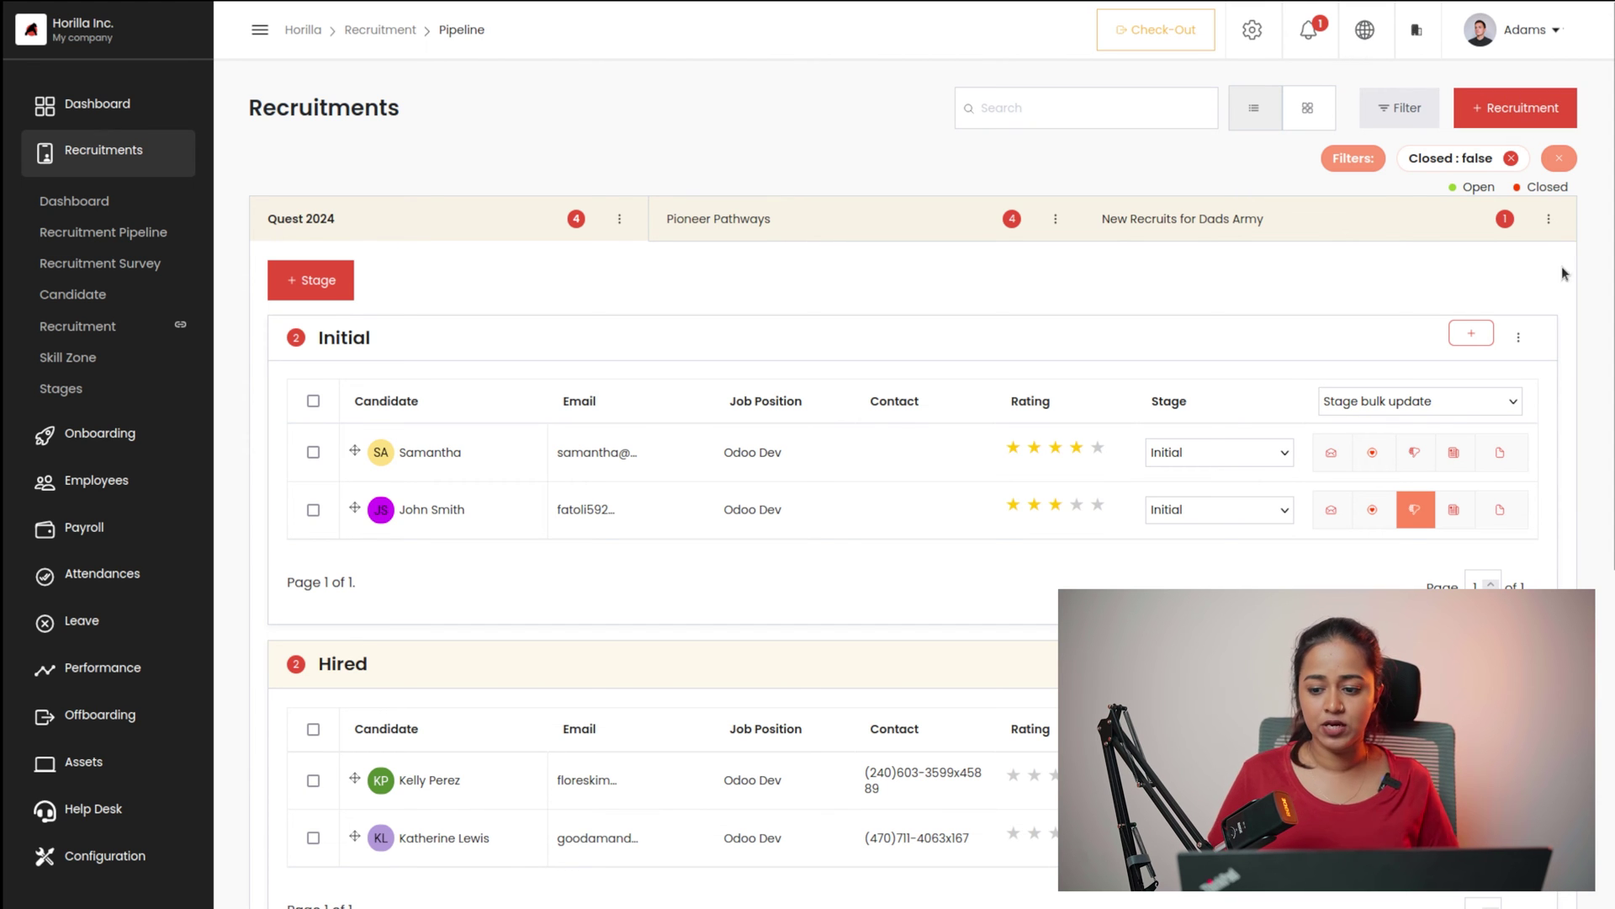
left_click(1548, 221)
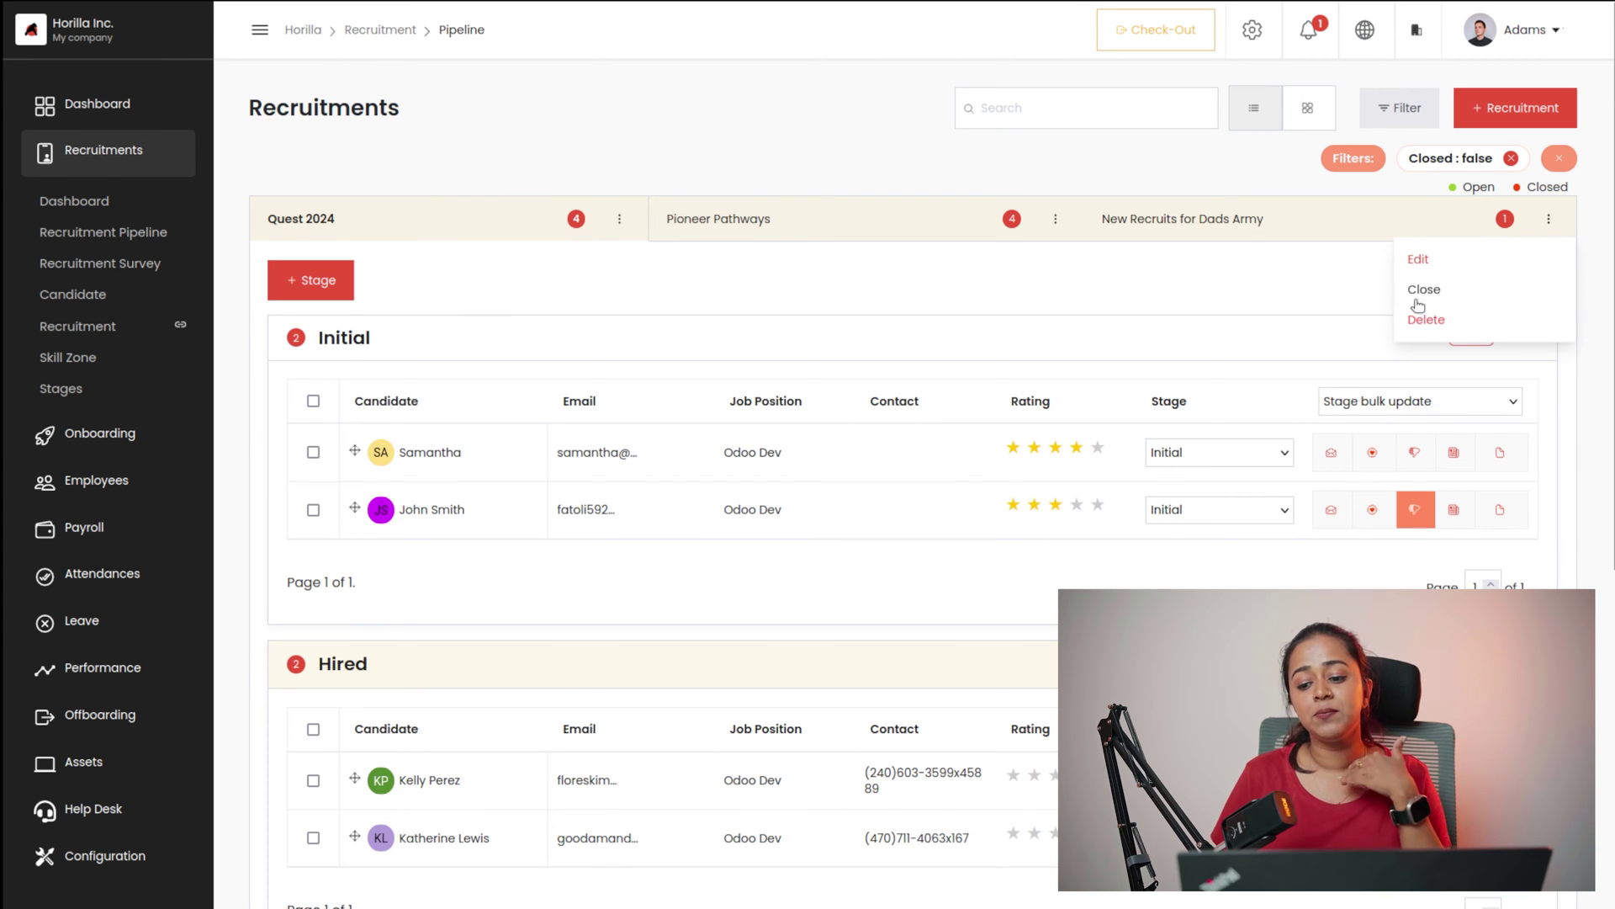
left_click(1139, 318)
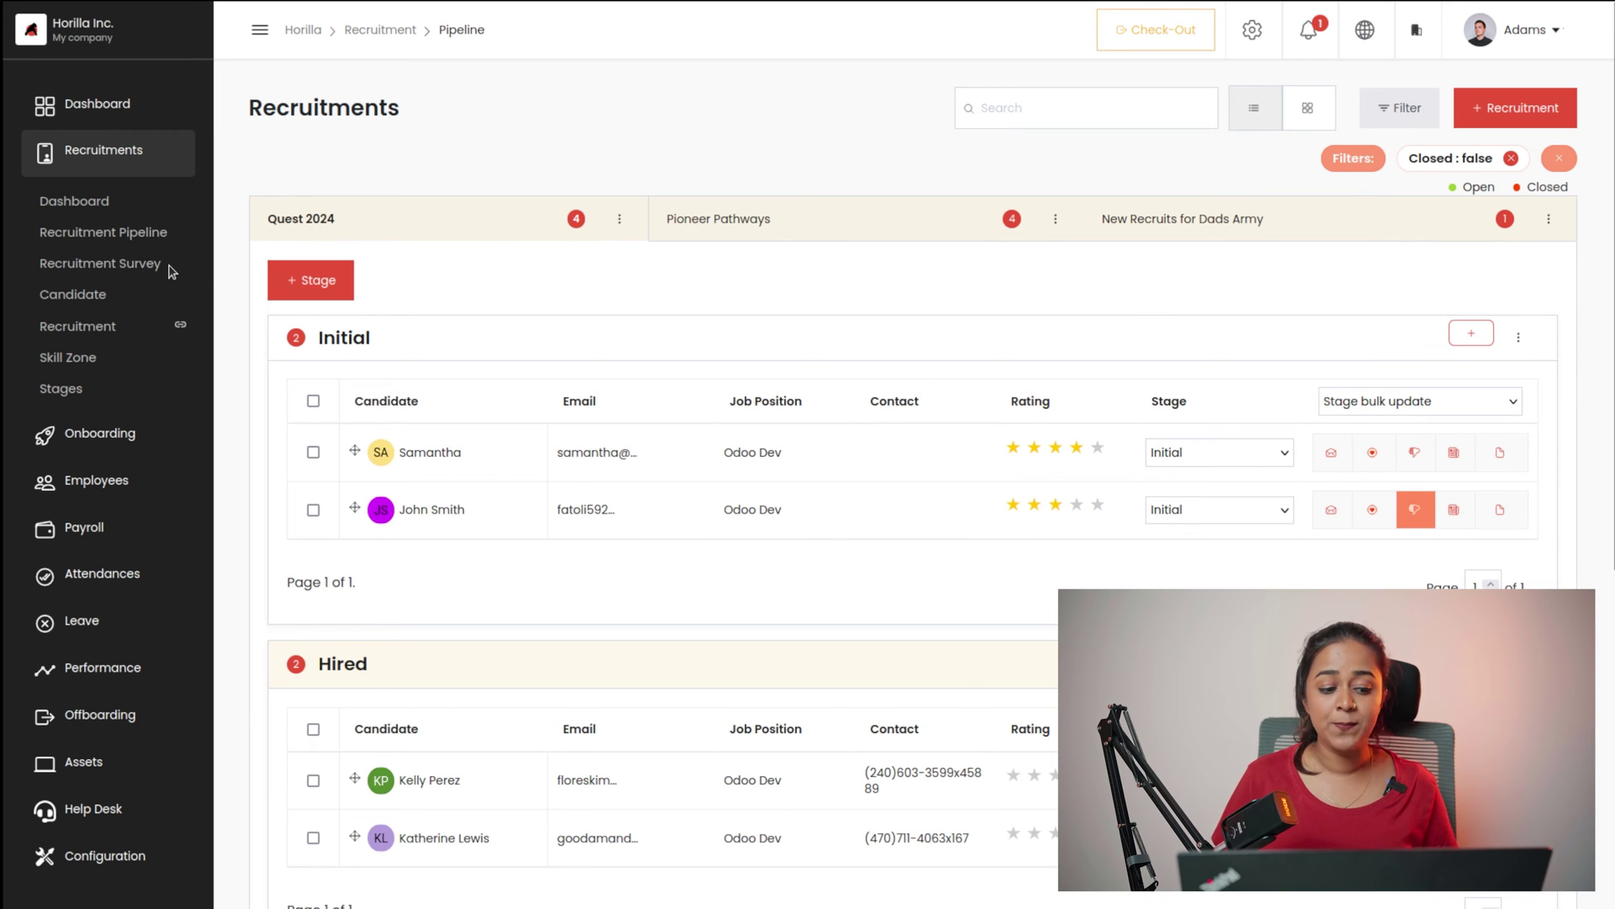
- View the recruitment survey templates and browse the candidate list
left_click(109, 270)
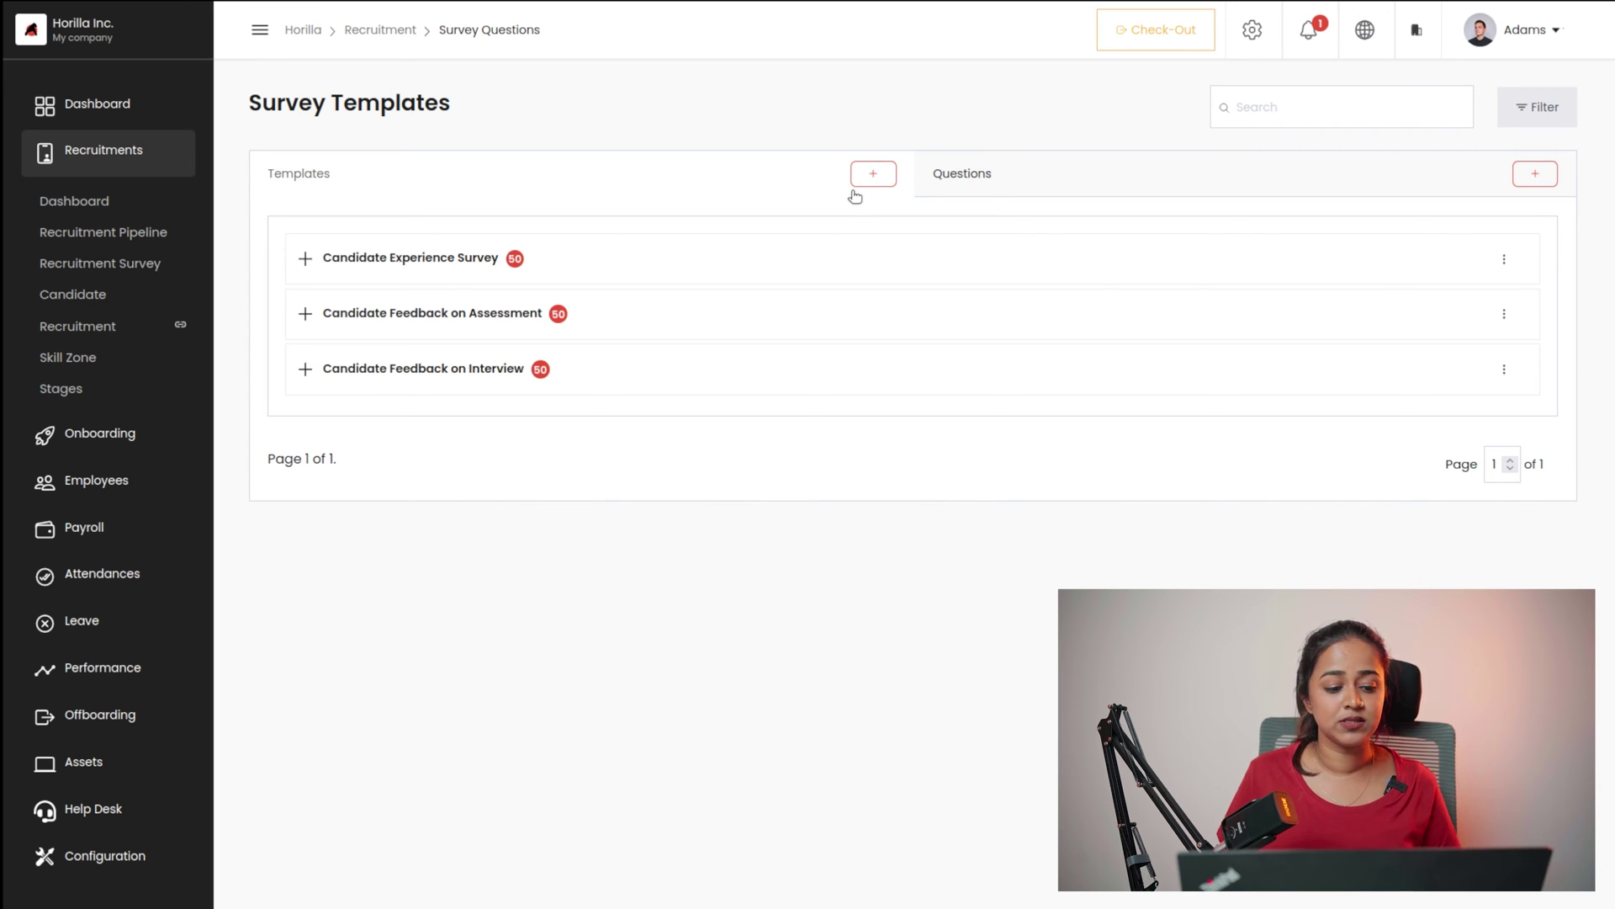
left_click(68, 296)
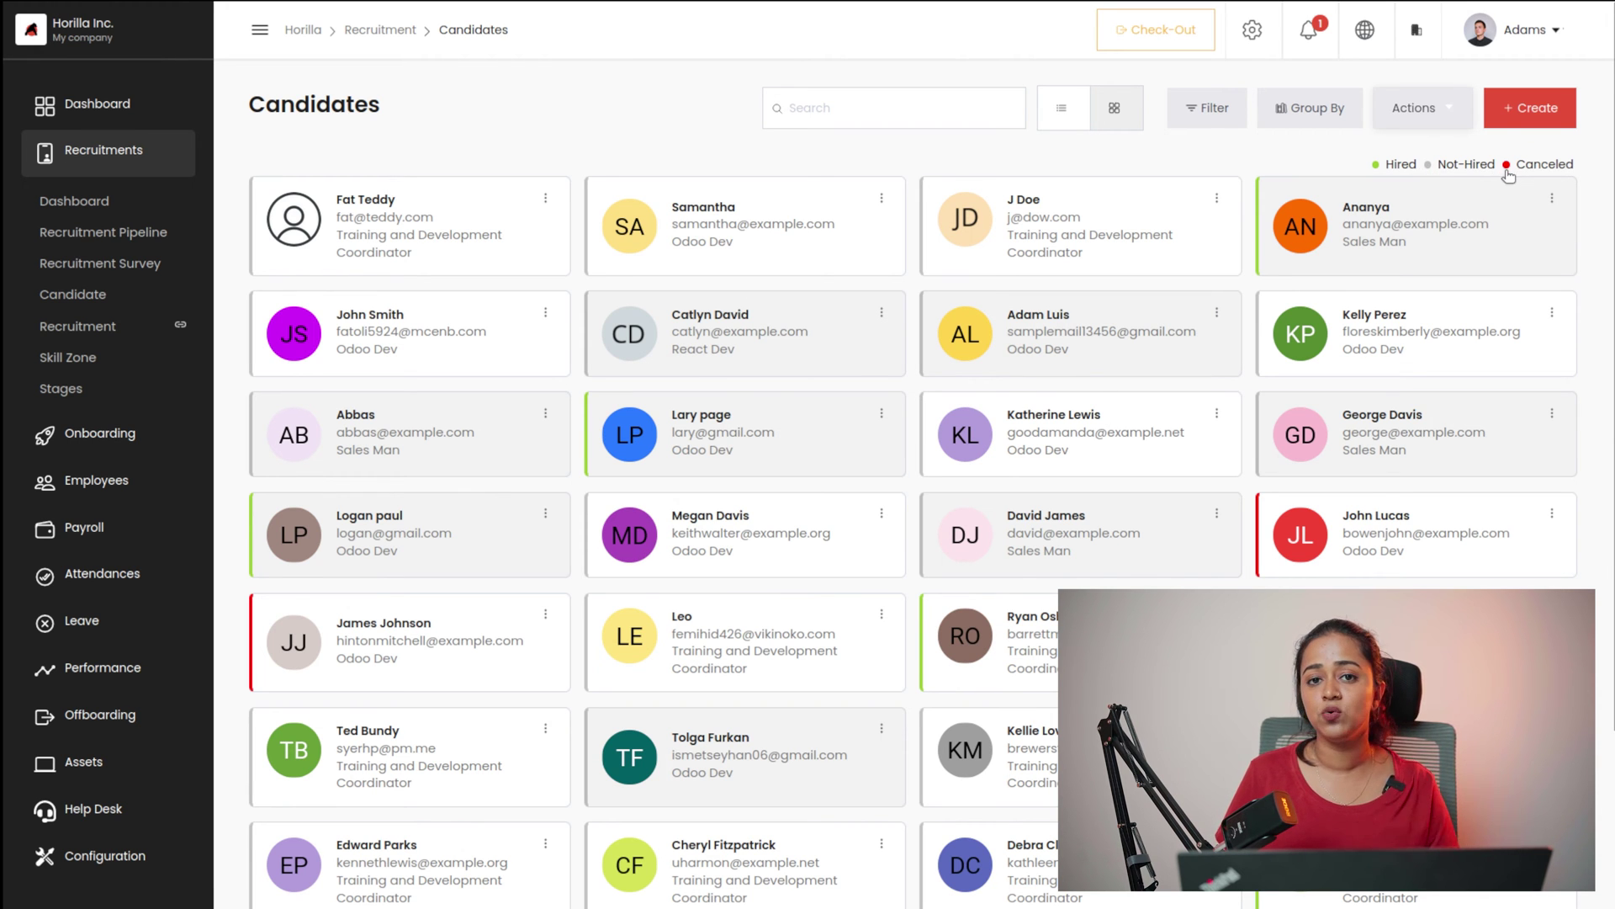
scroll(1531, 168, "down", 3)
scroll(1548, 160, "up", 3)
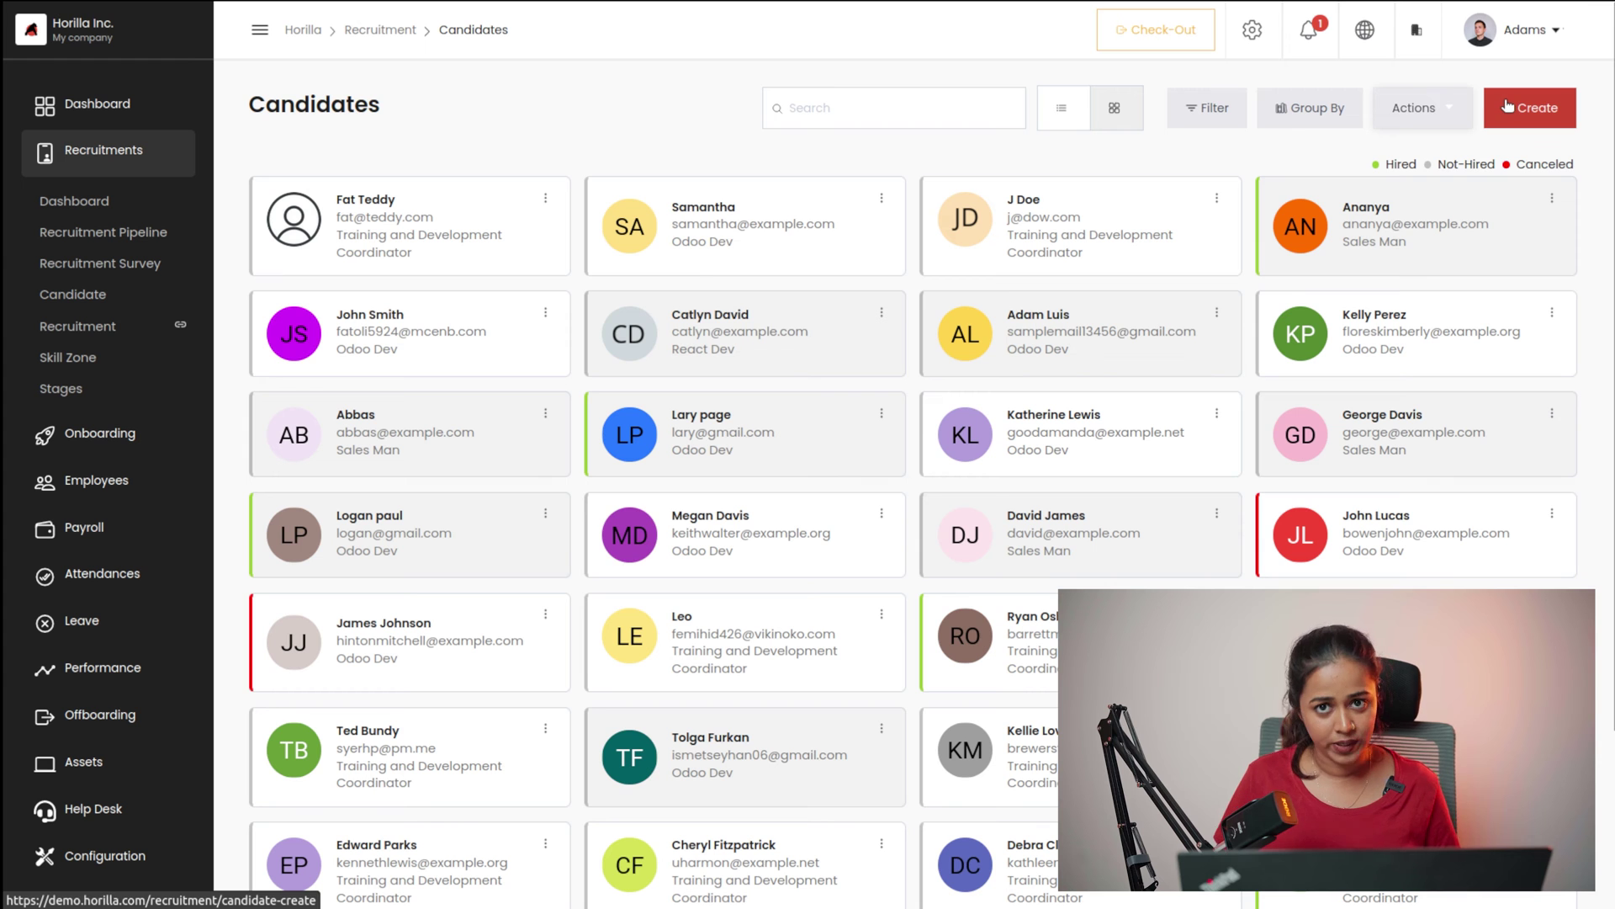
- Open the list of recruitments and inspect the Add Recruitment form, closing it without adding anything
left_click(72, 328)
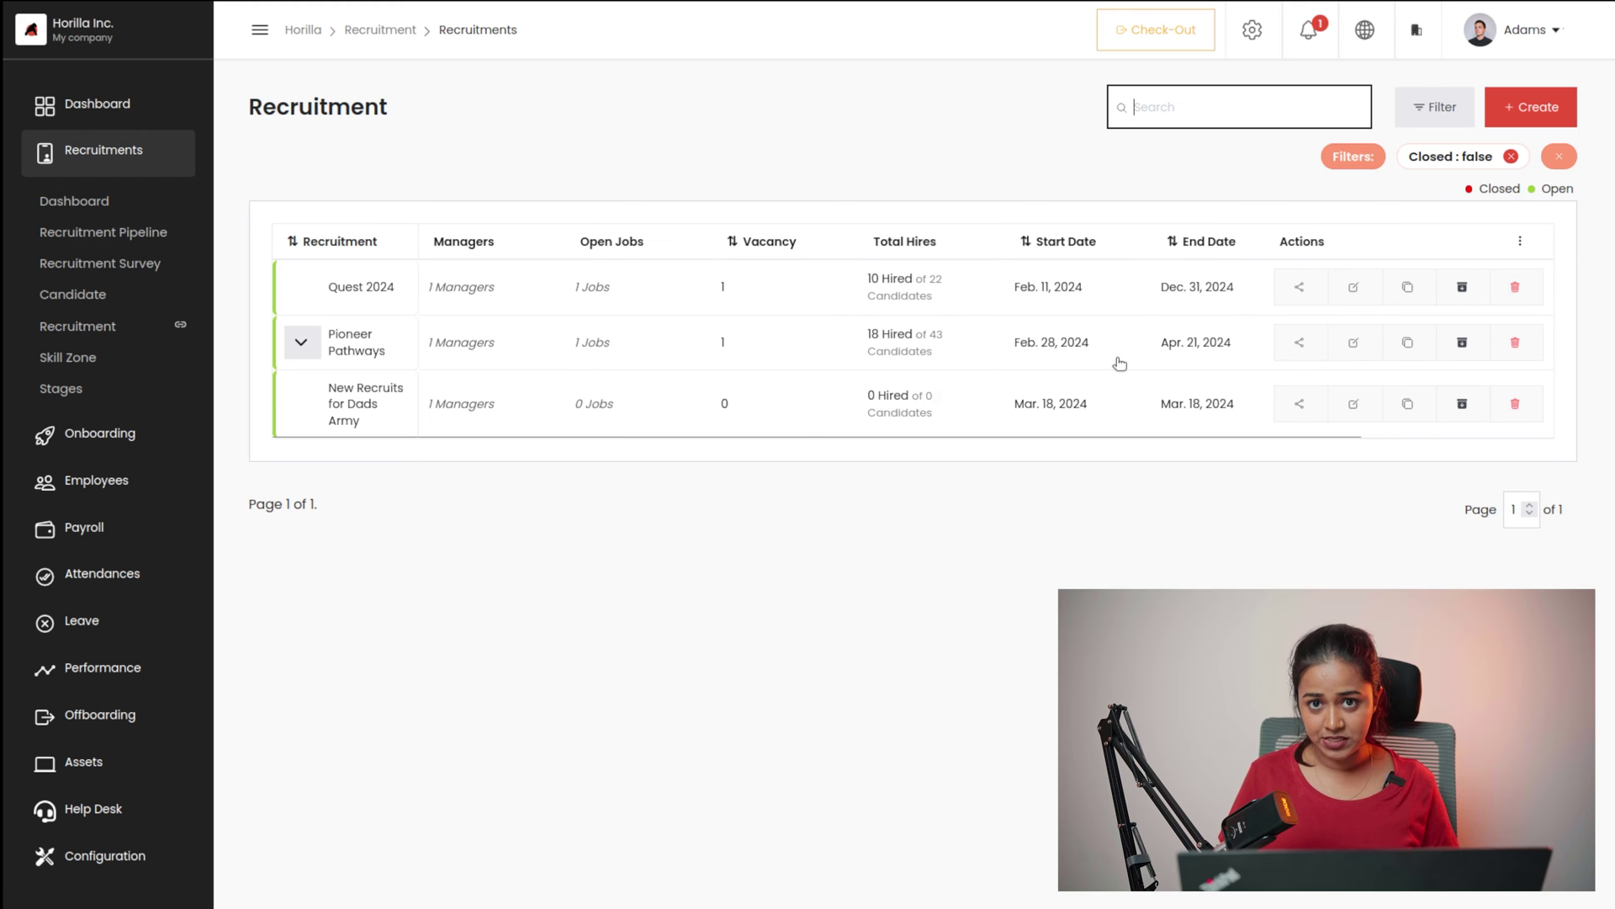
left_click(1537, 106)
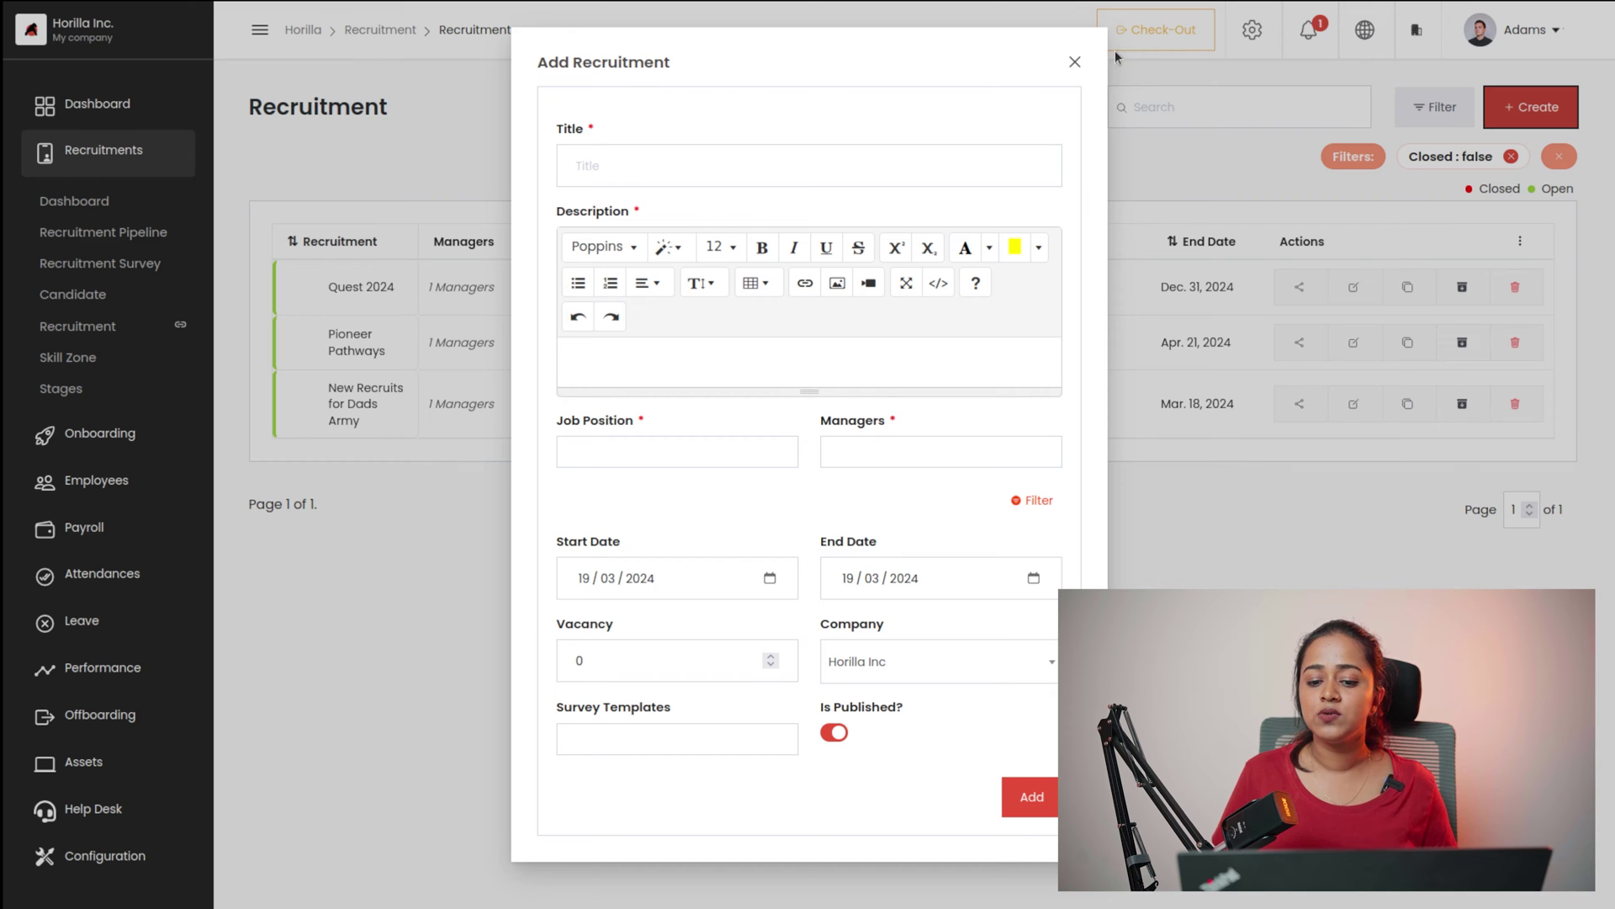
left_click(1081, 66)
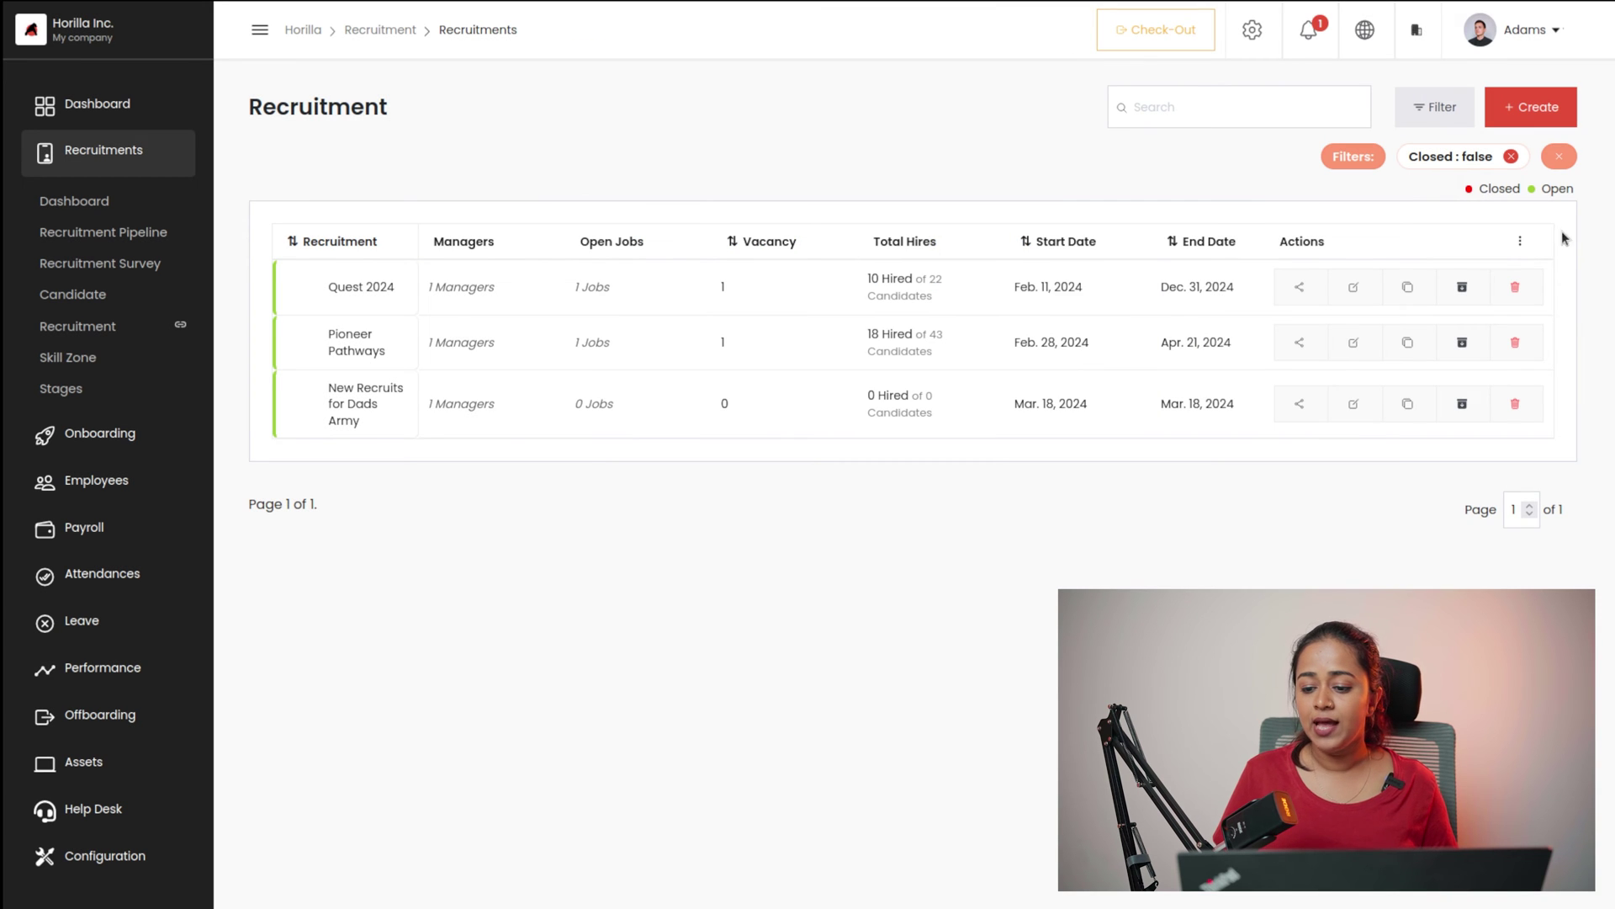
- Hide the Open Jobs column in the recruitment list
left_click(1521, 241)
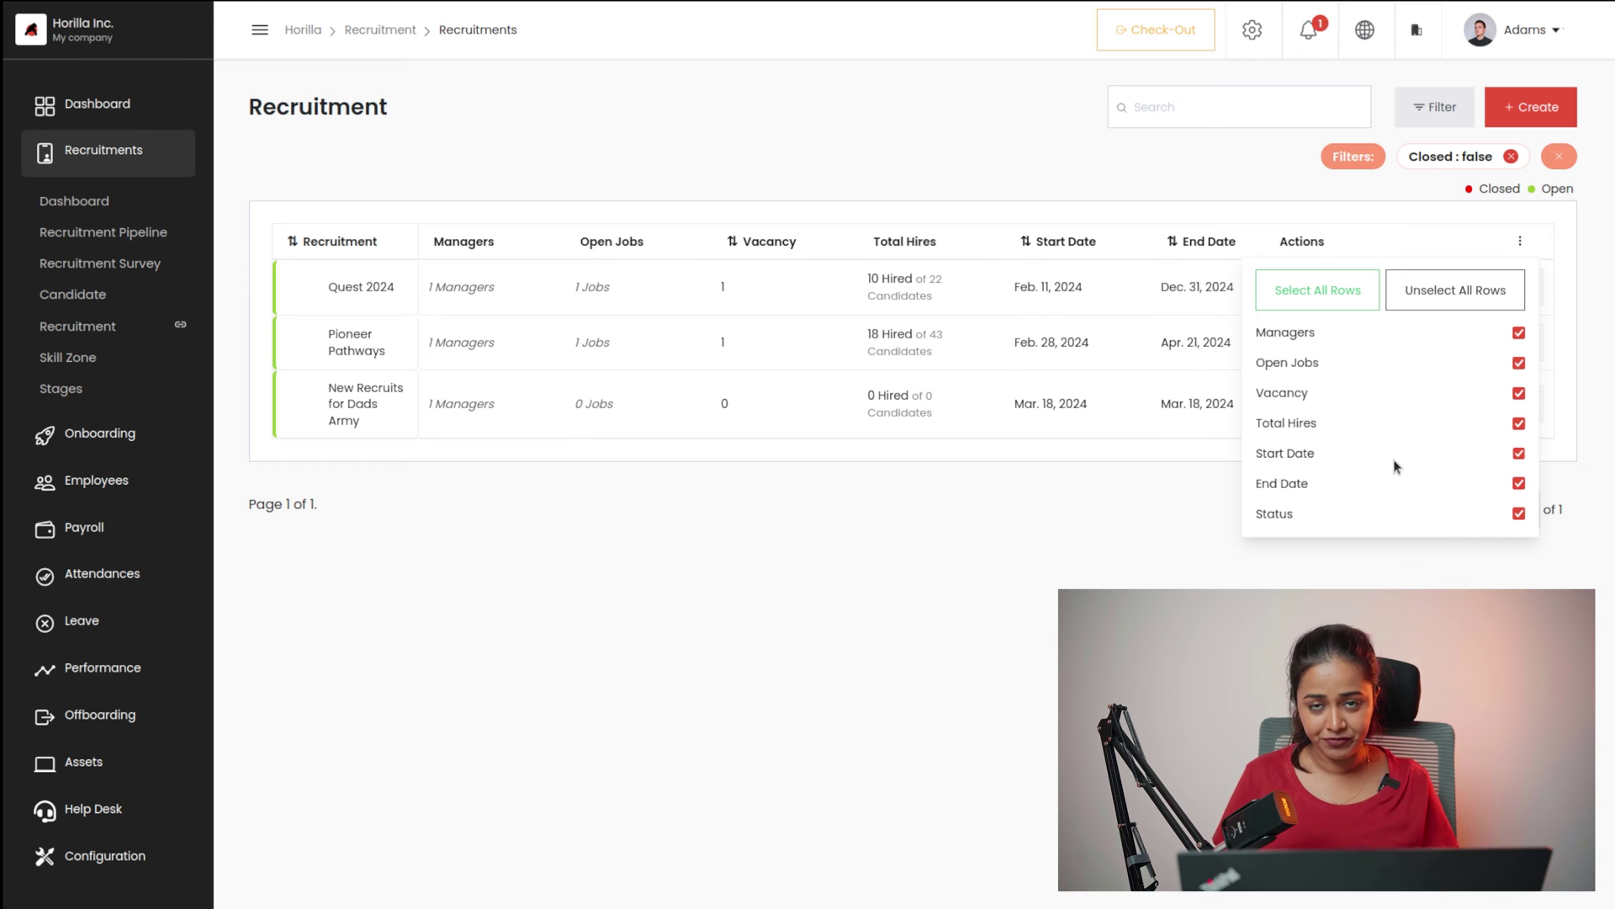
left_click(1517, 363)
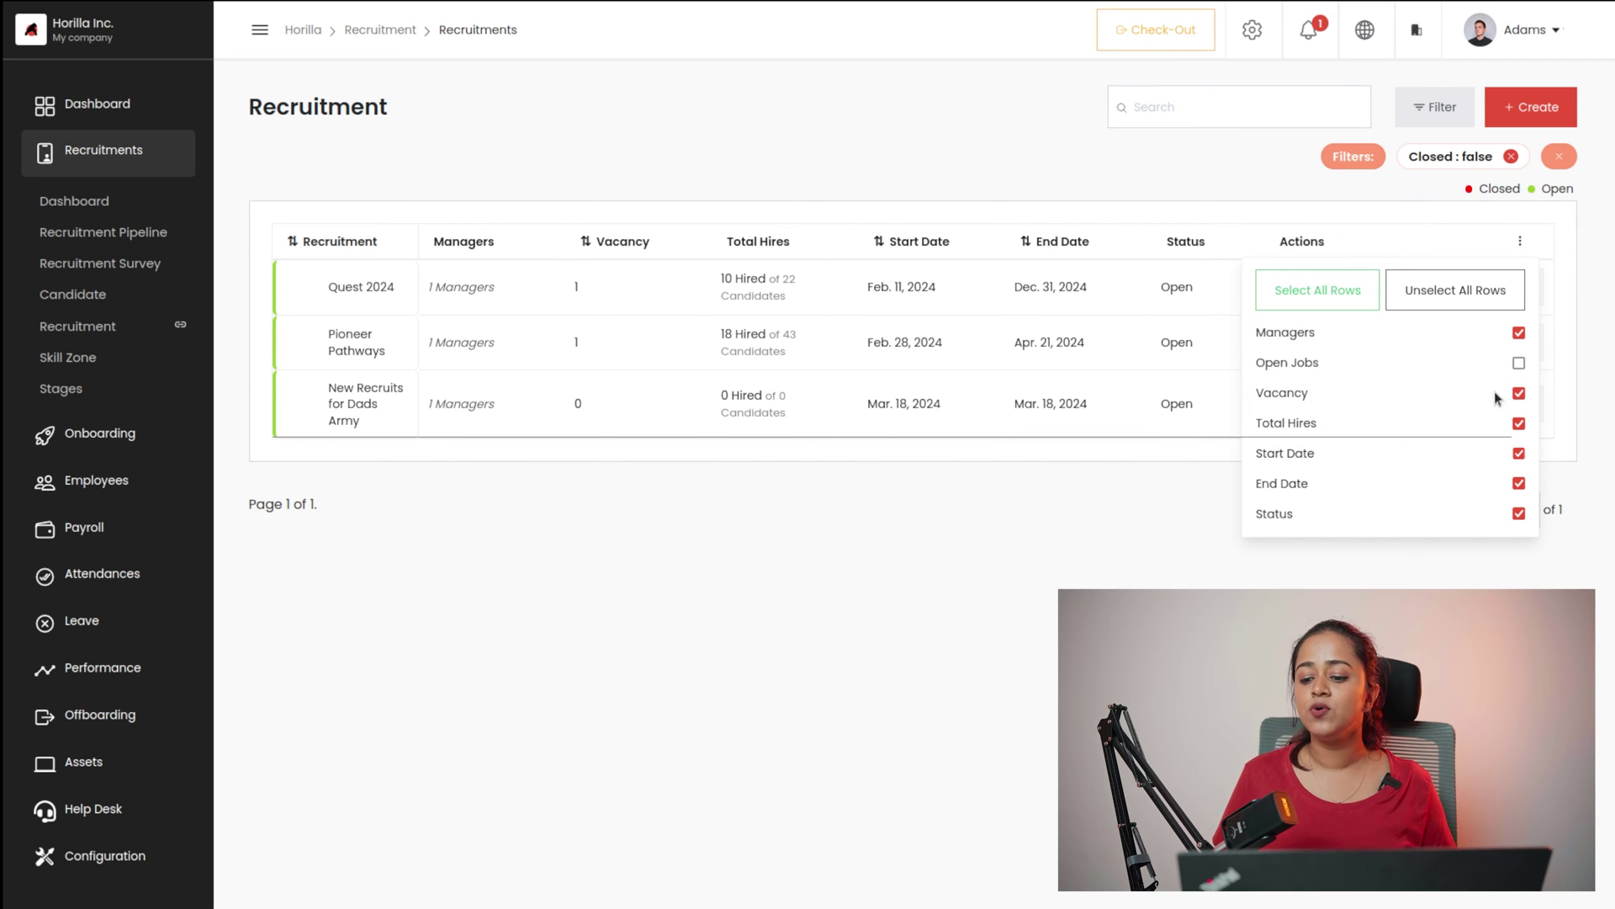
- Show the Open Jobs column in the recruitment list again
left_click(1519, 364)
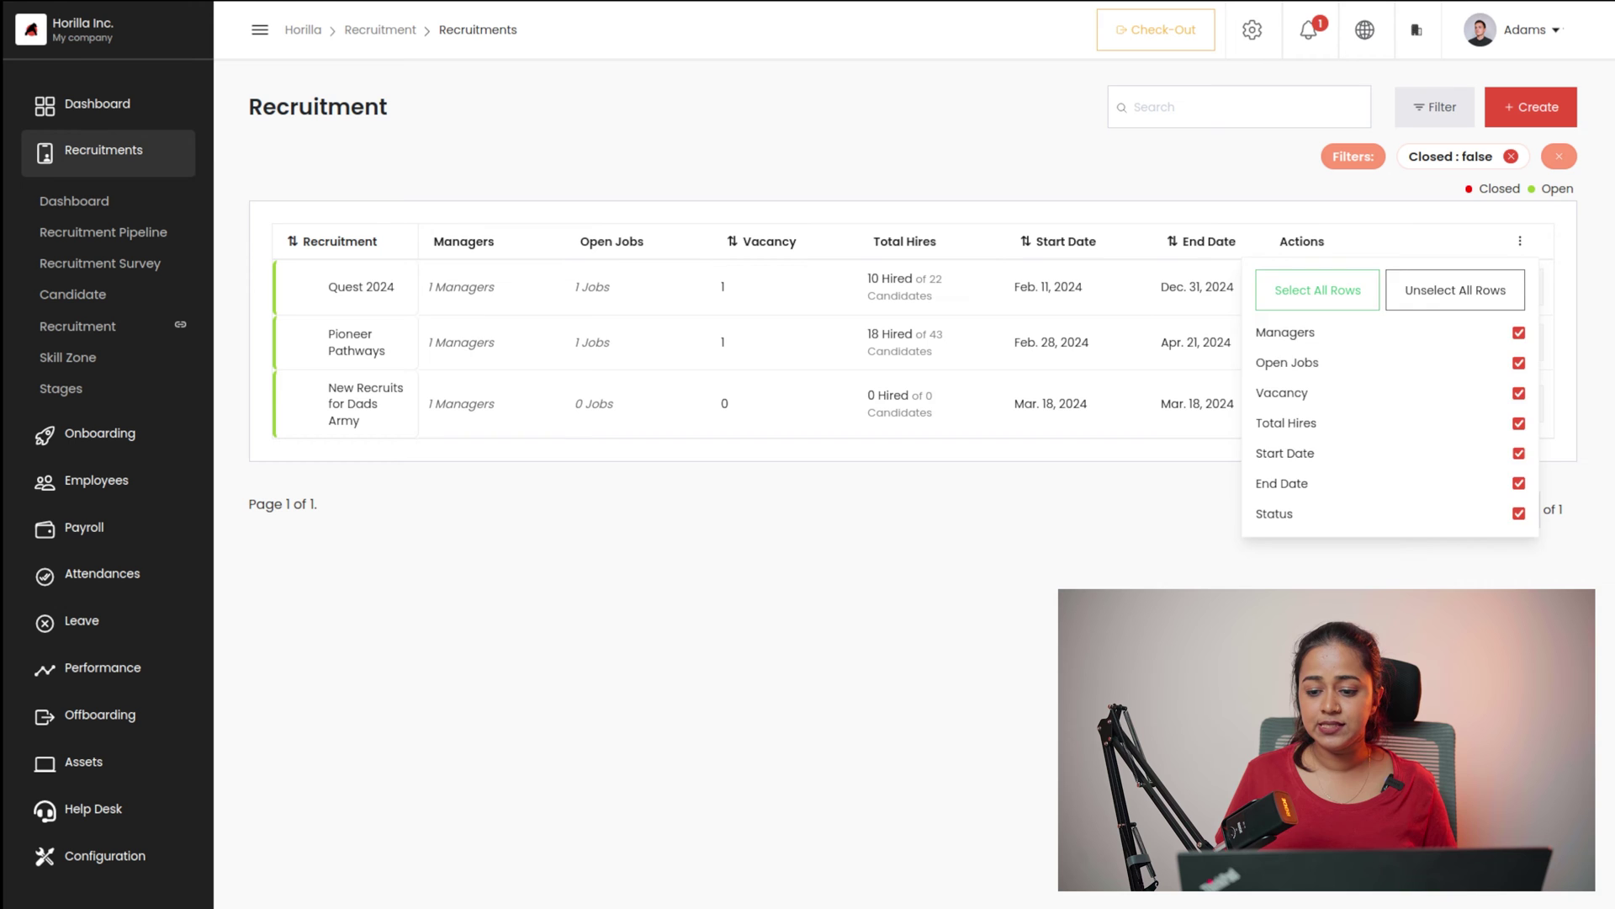
left_click(1227, 457)
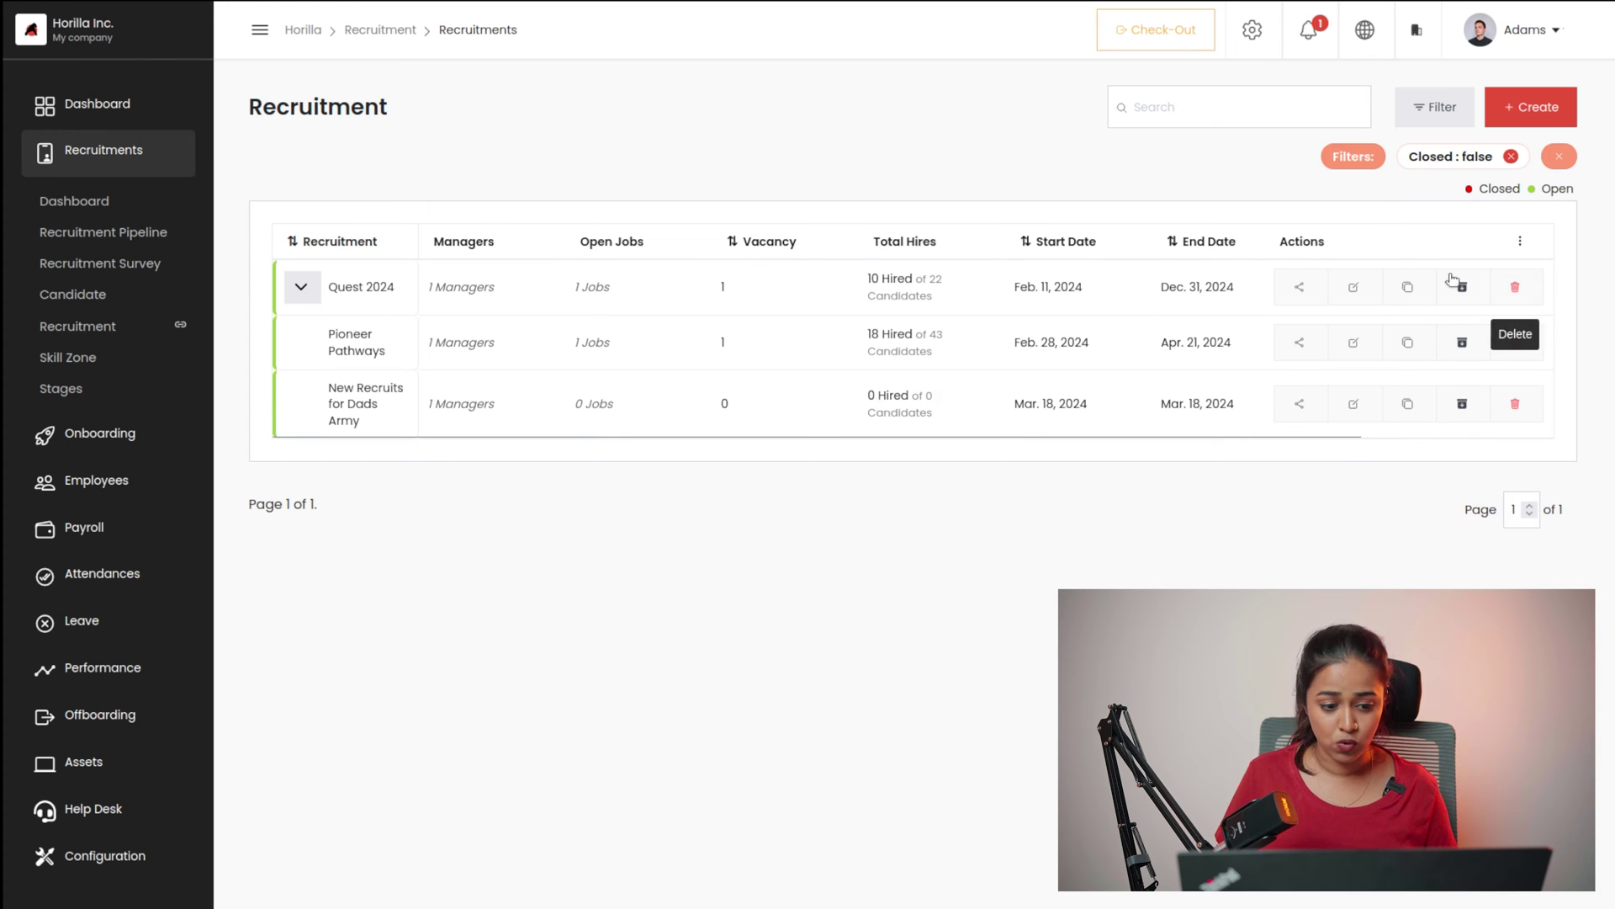
- View the Skill Zone list and inspect its creation form, closing it without saving
left_click(71, 364)
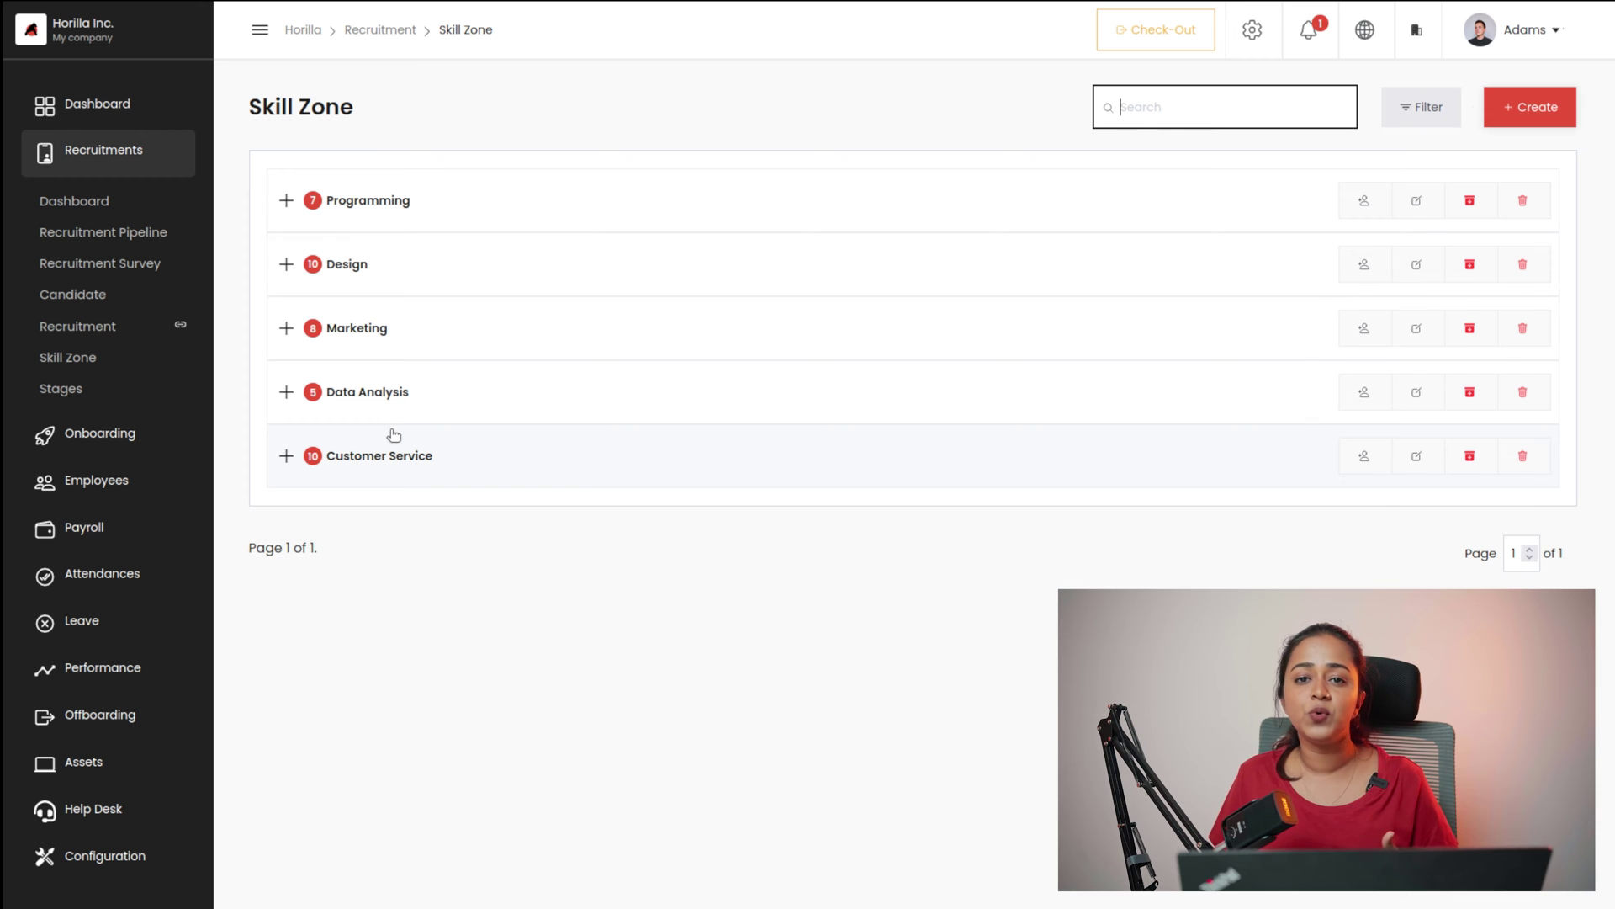
left_click(1528, 99)
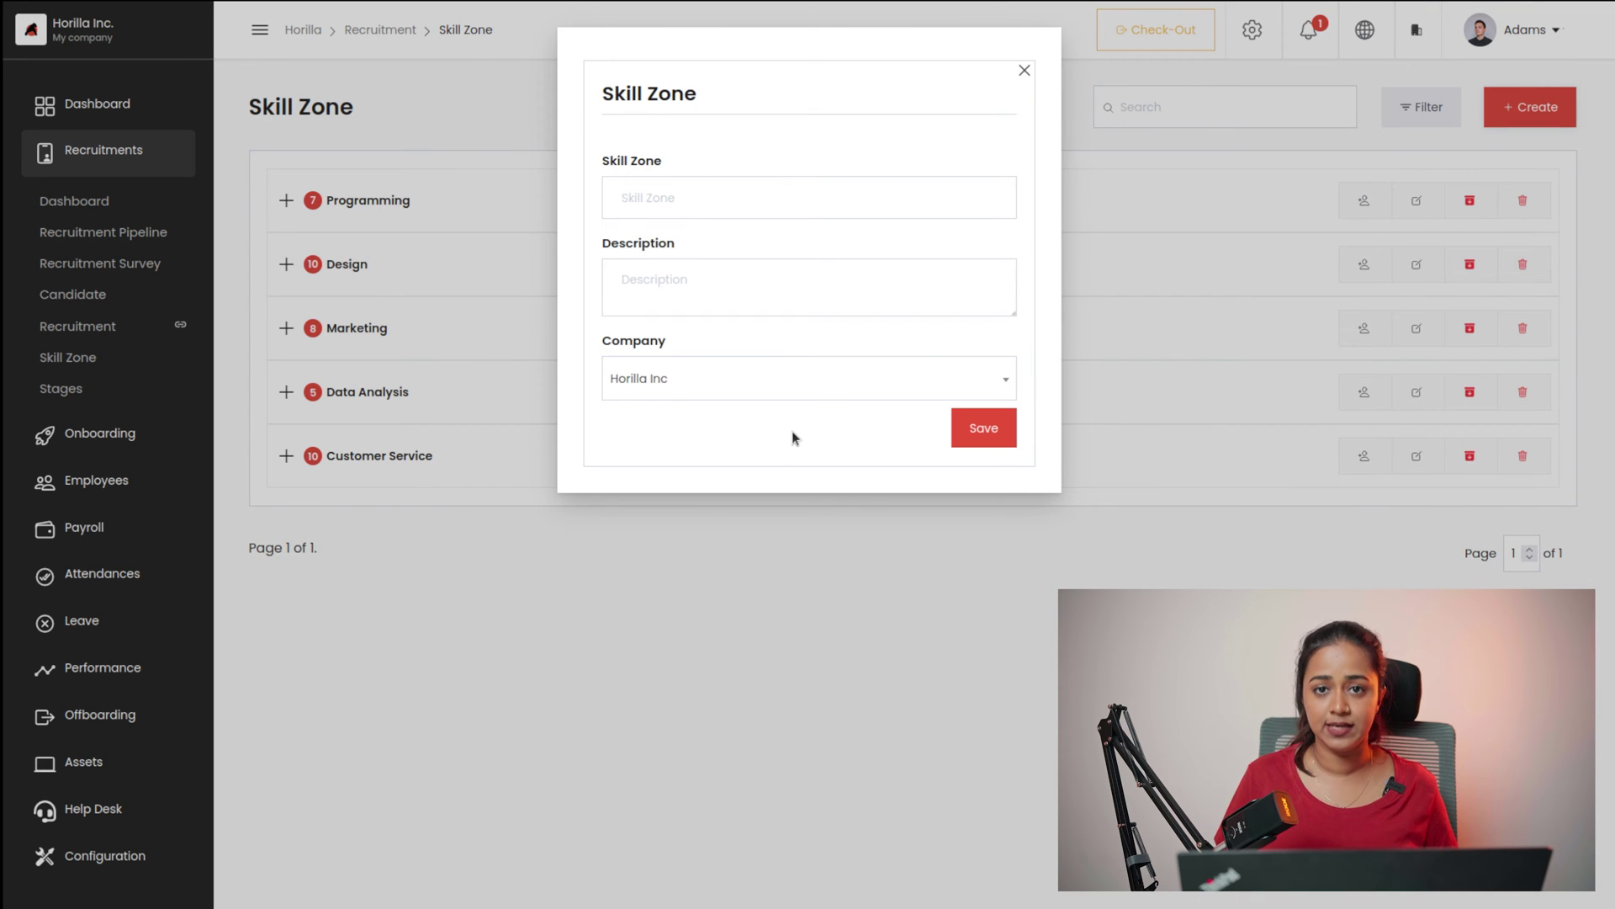
left_click(1023, 67)
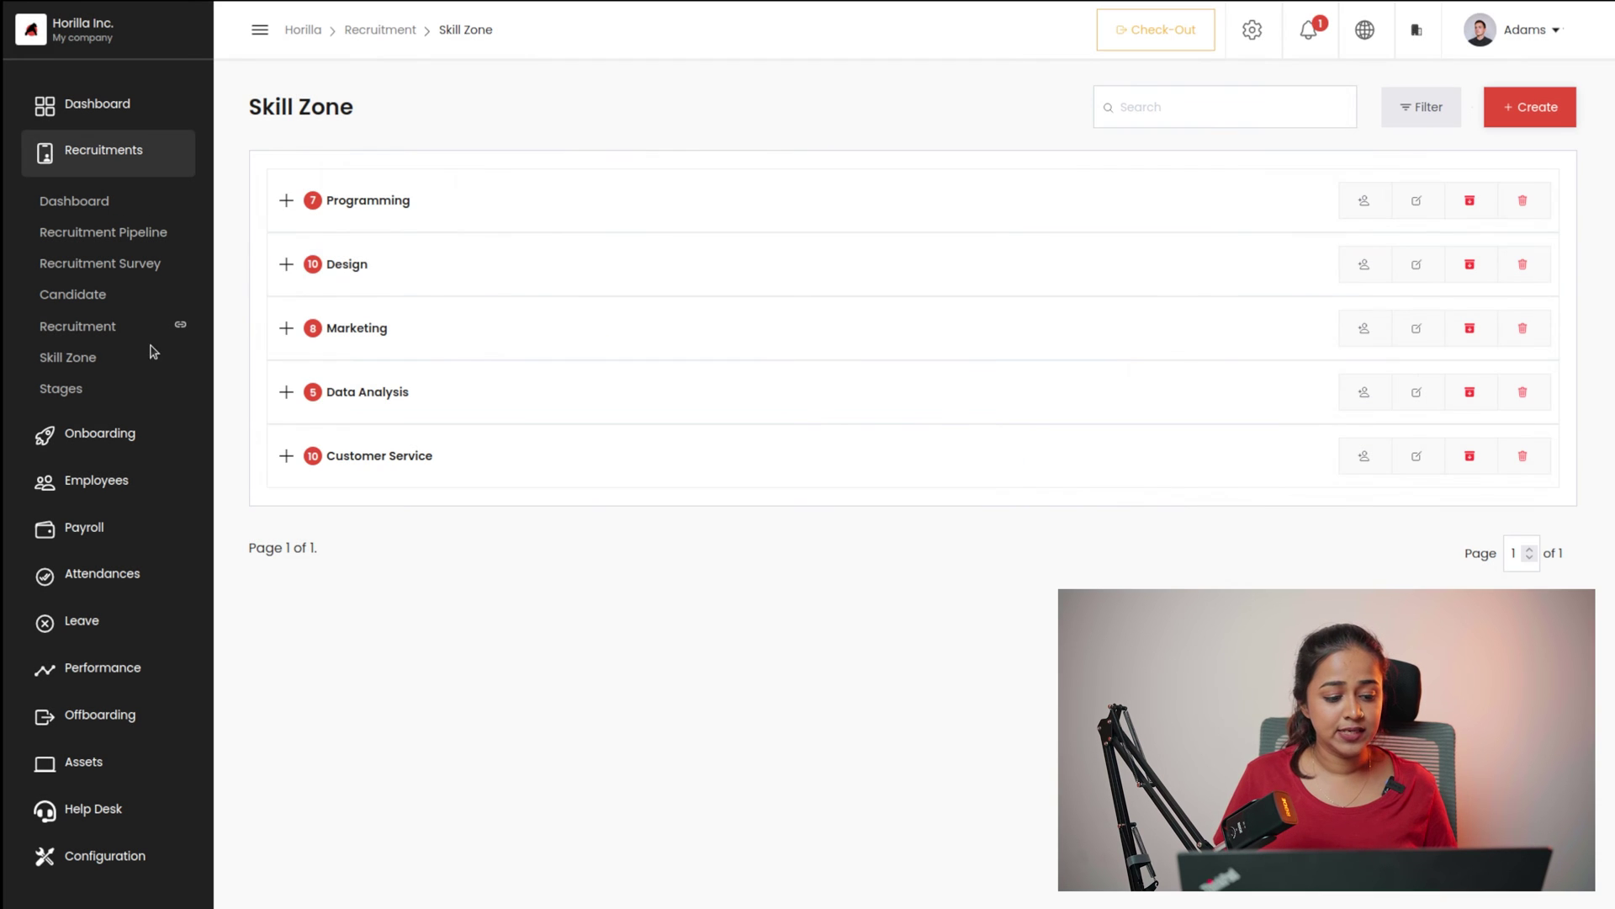
- View the recruitment stages of Quest 2024, and look at the Add Stage form without adding anything
left_click(58, 392)
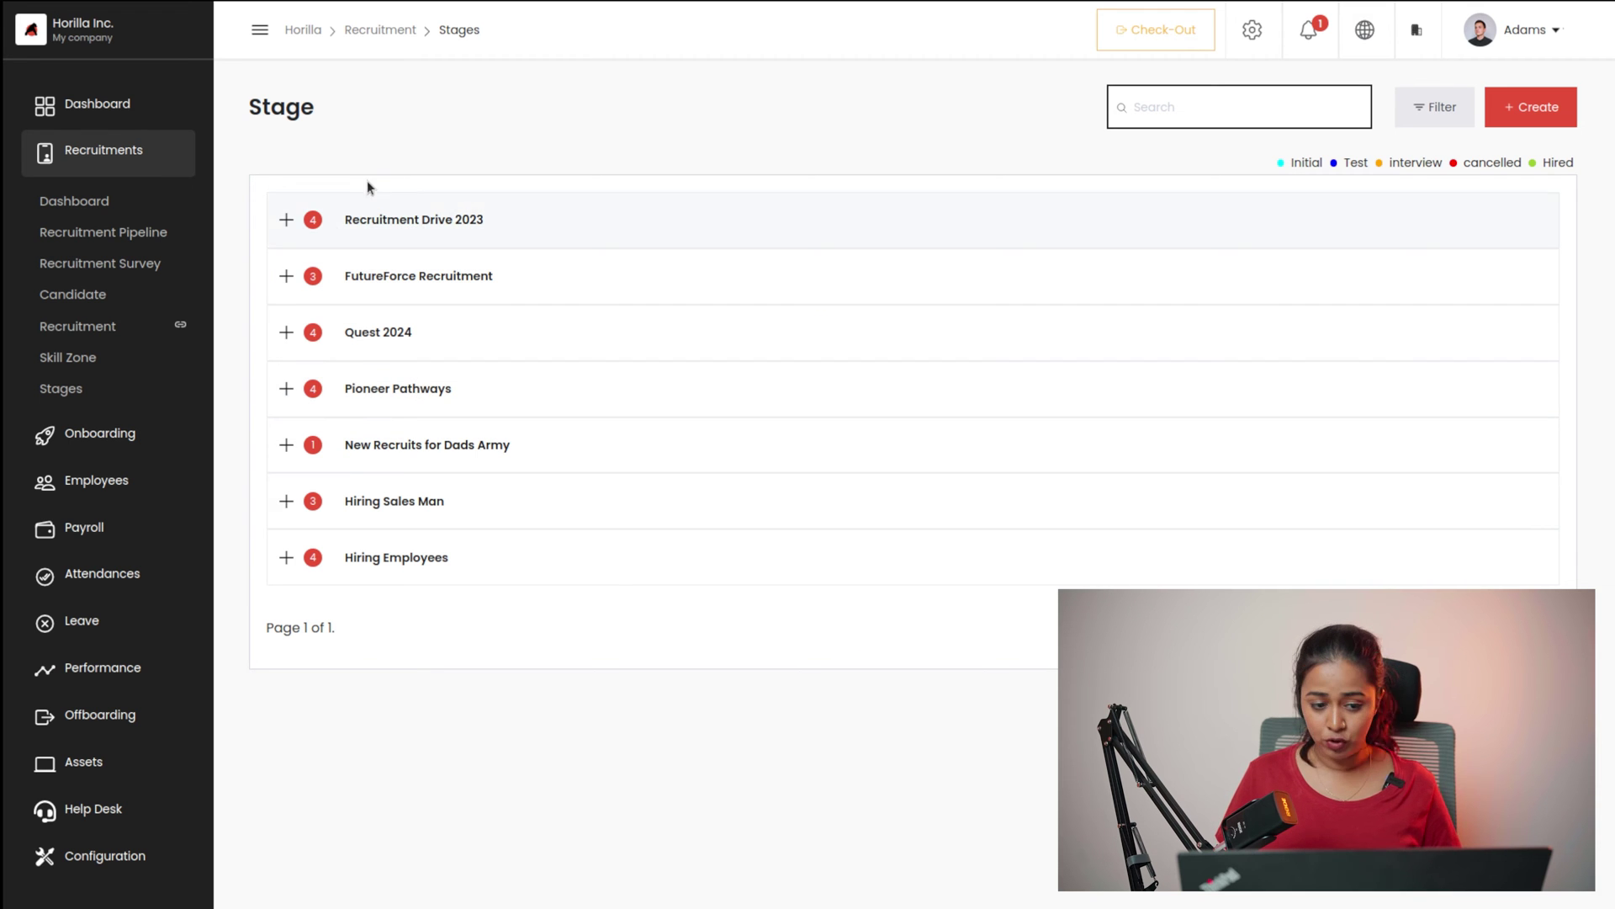
left_click(286, 337)
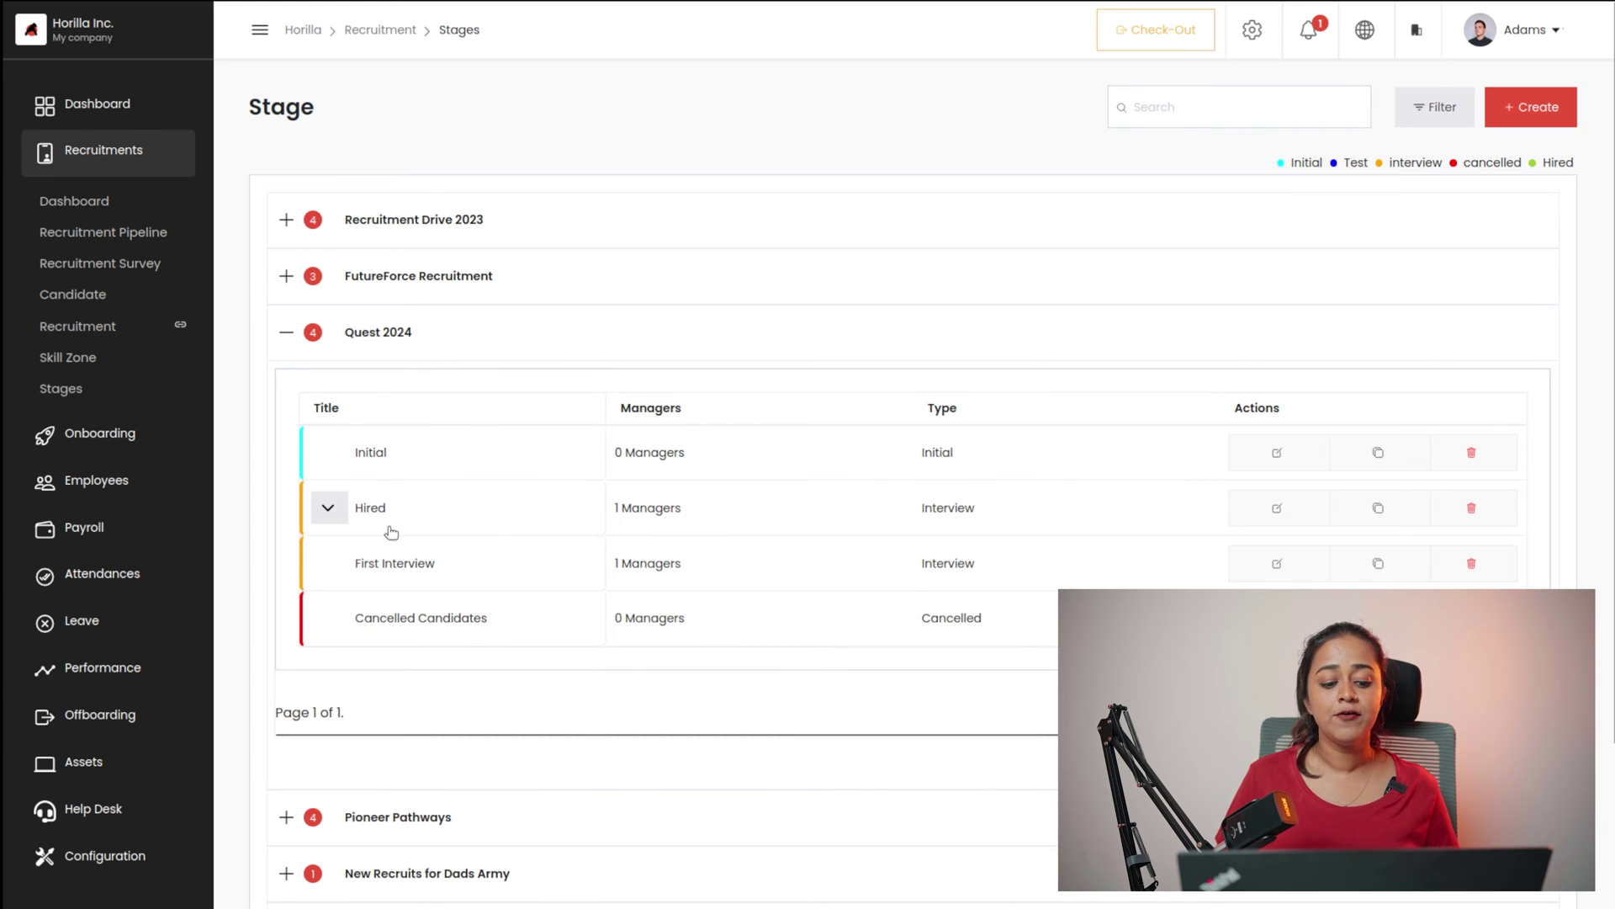
left_click(285, 335)
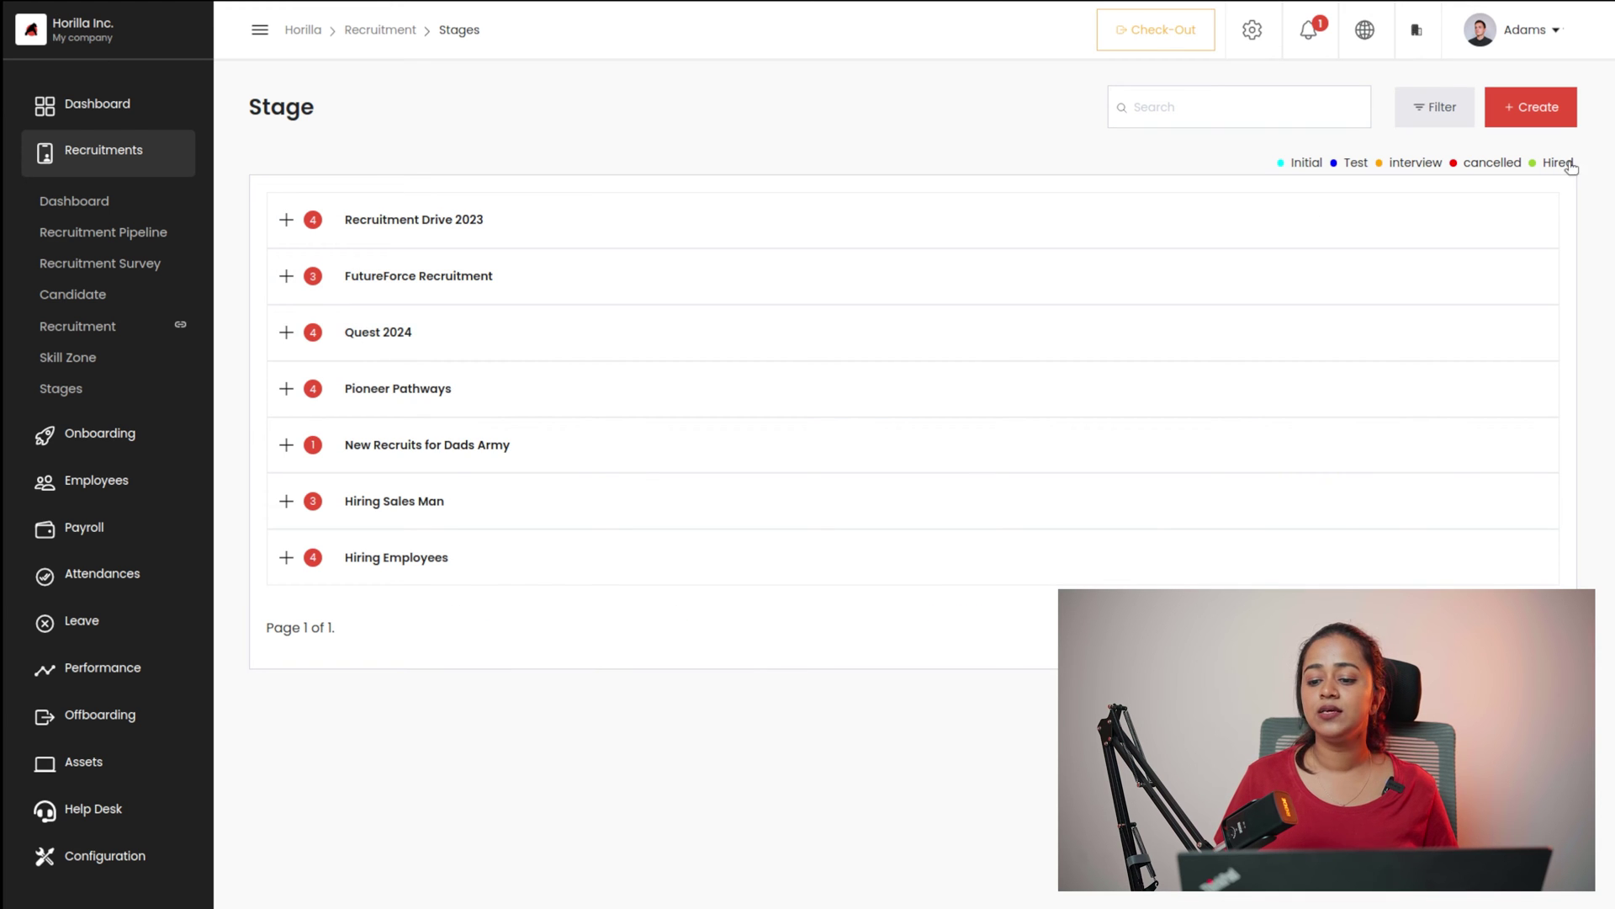
left_click(1558, 120)
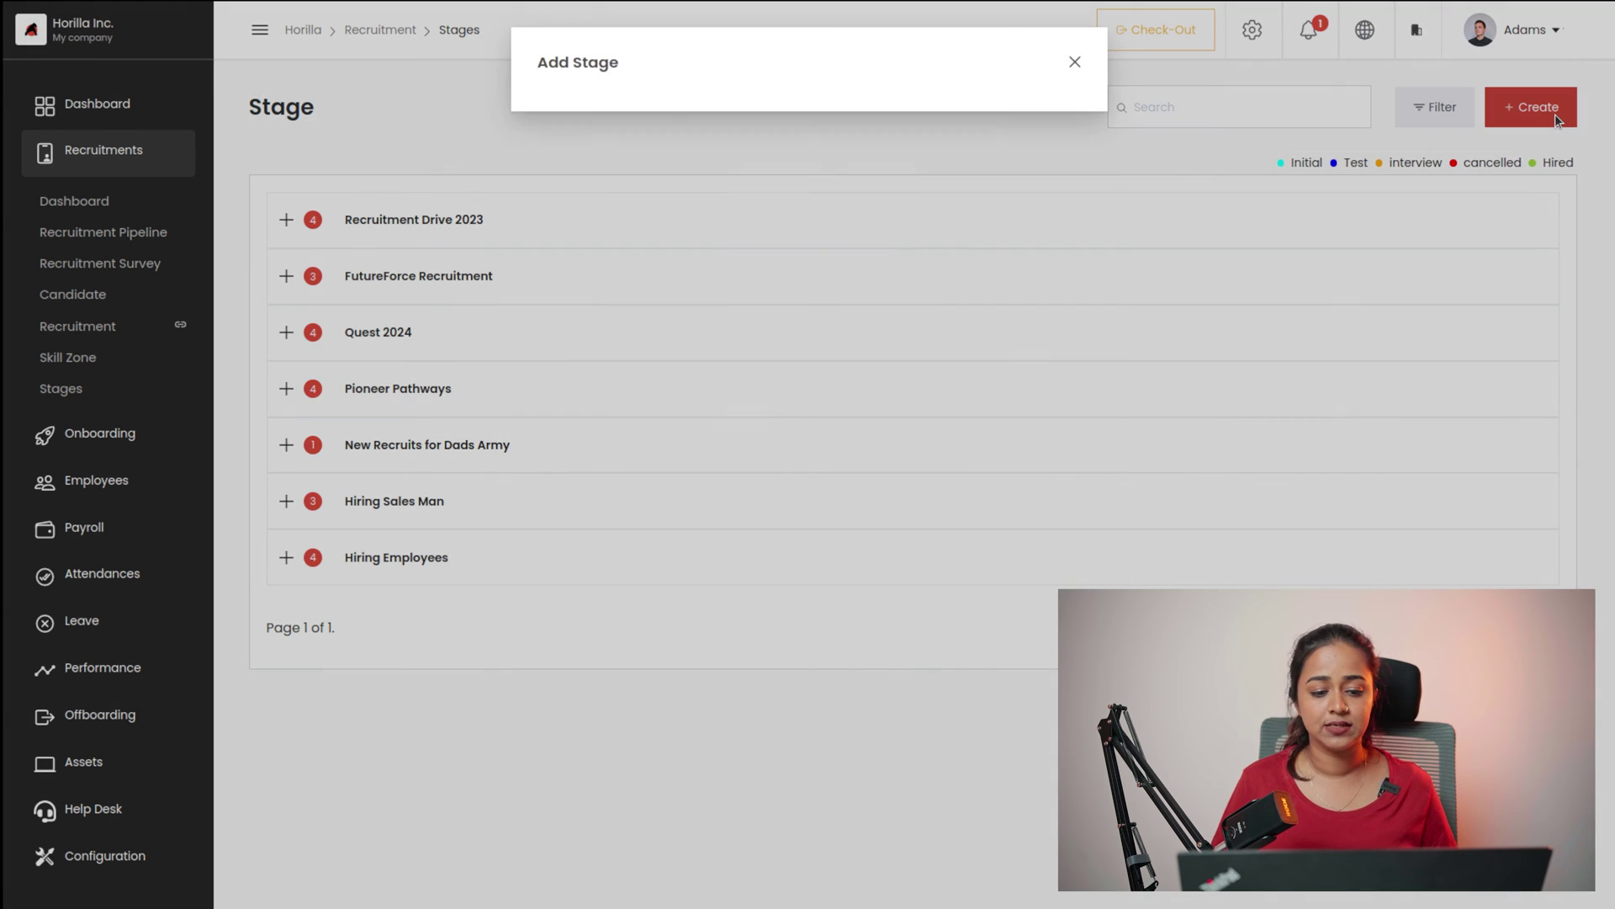
left_click(1075, 60)
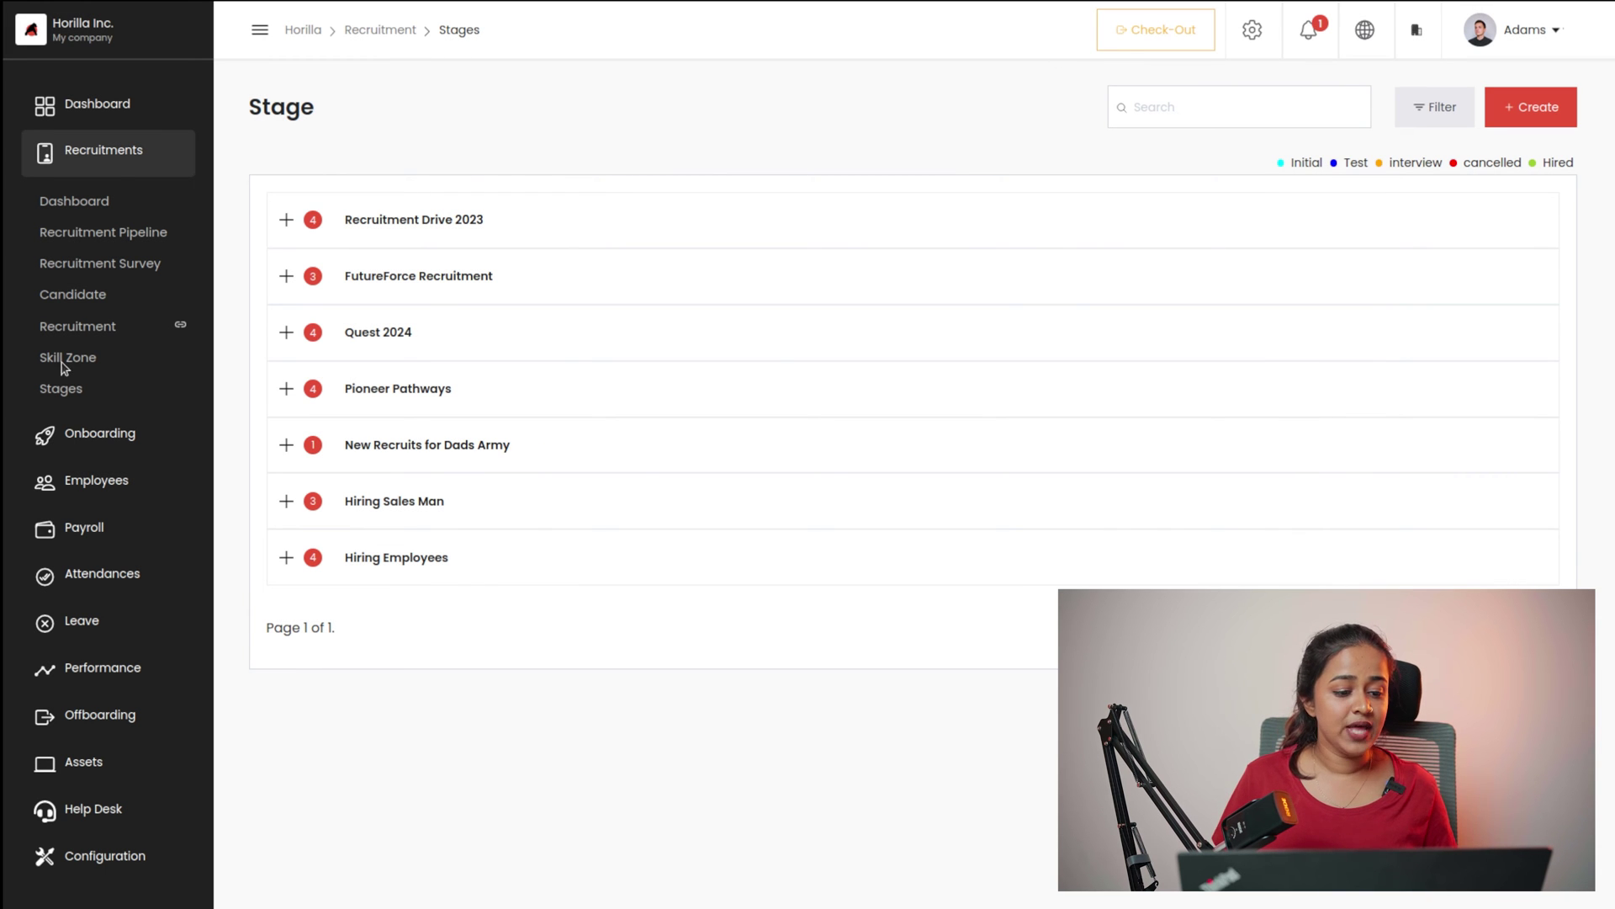
- Open the Onboarding View and examine the Quest 2024 candidates in the Initial and First Week stages
left_click(132, 157)
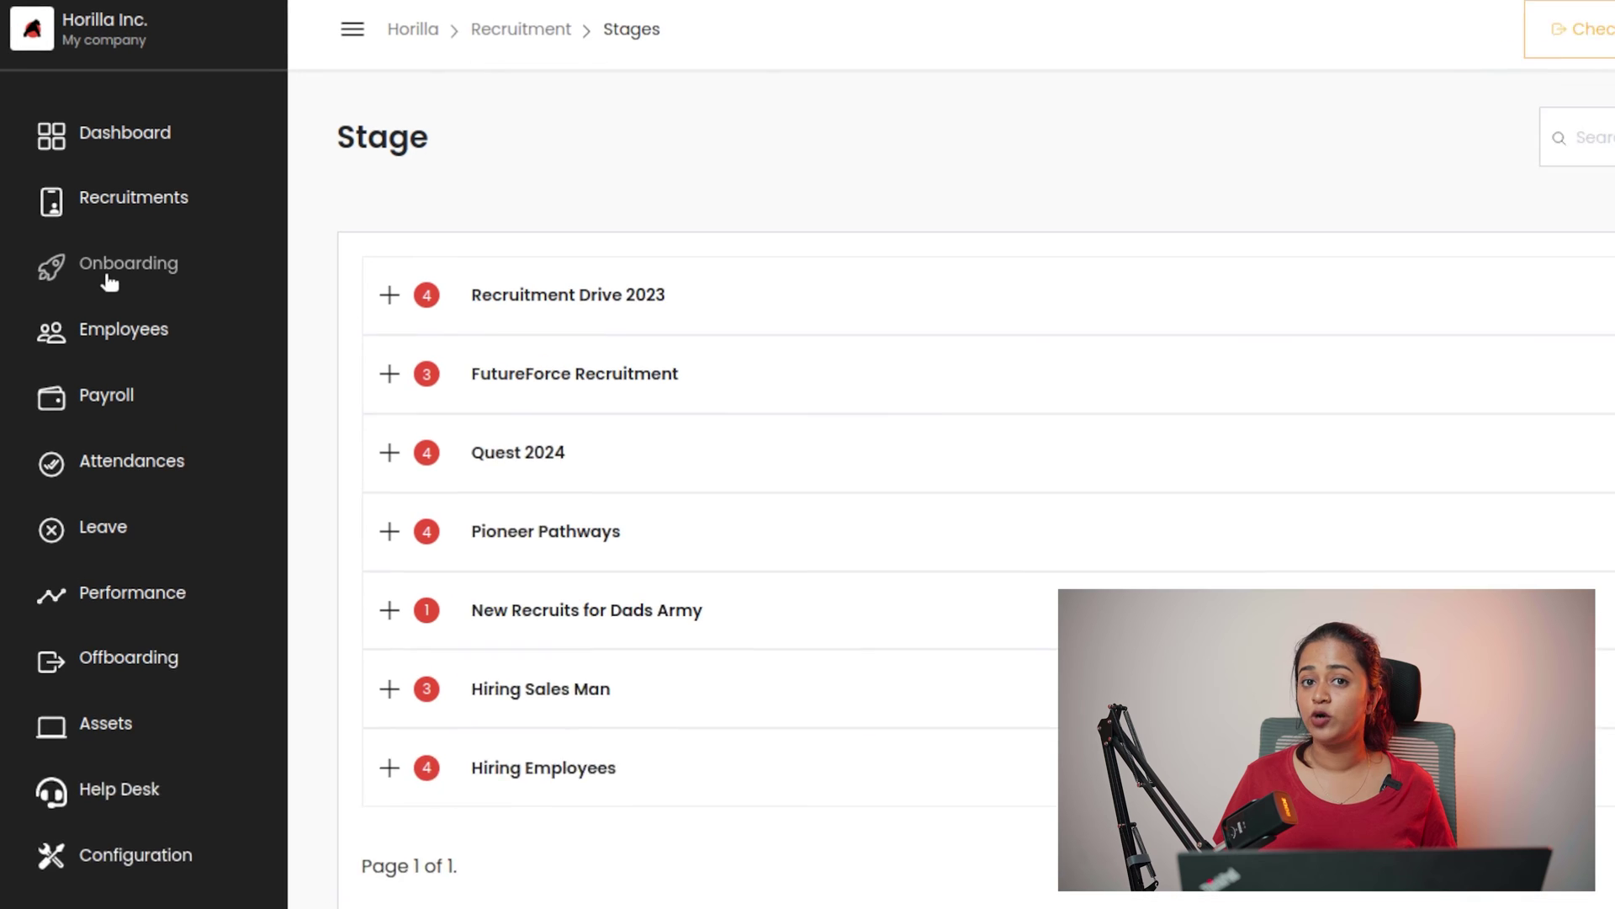
left_click(116, 274)
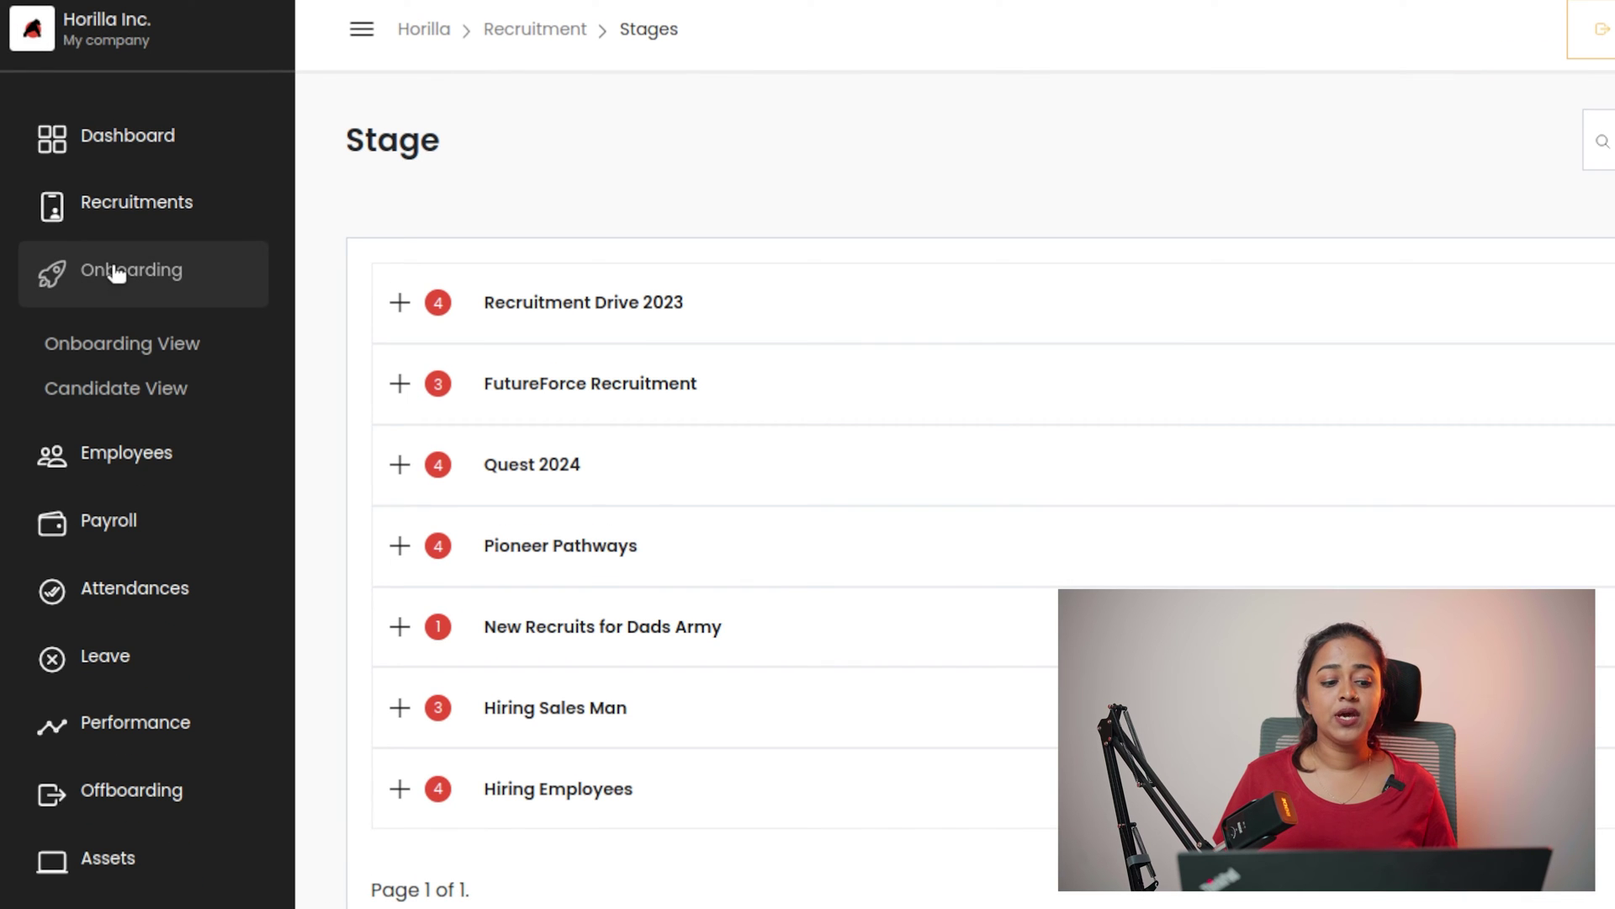
left_click(138, 345)
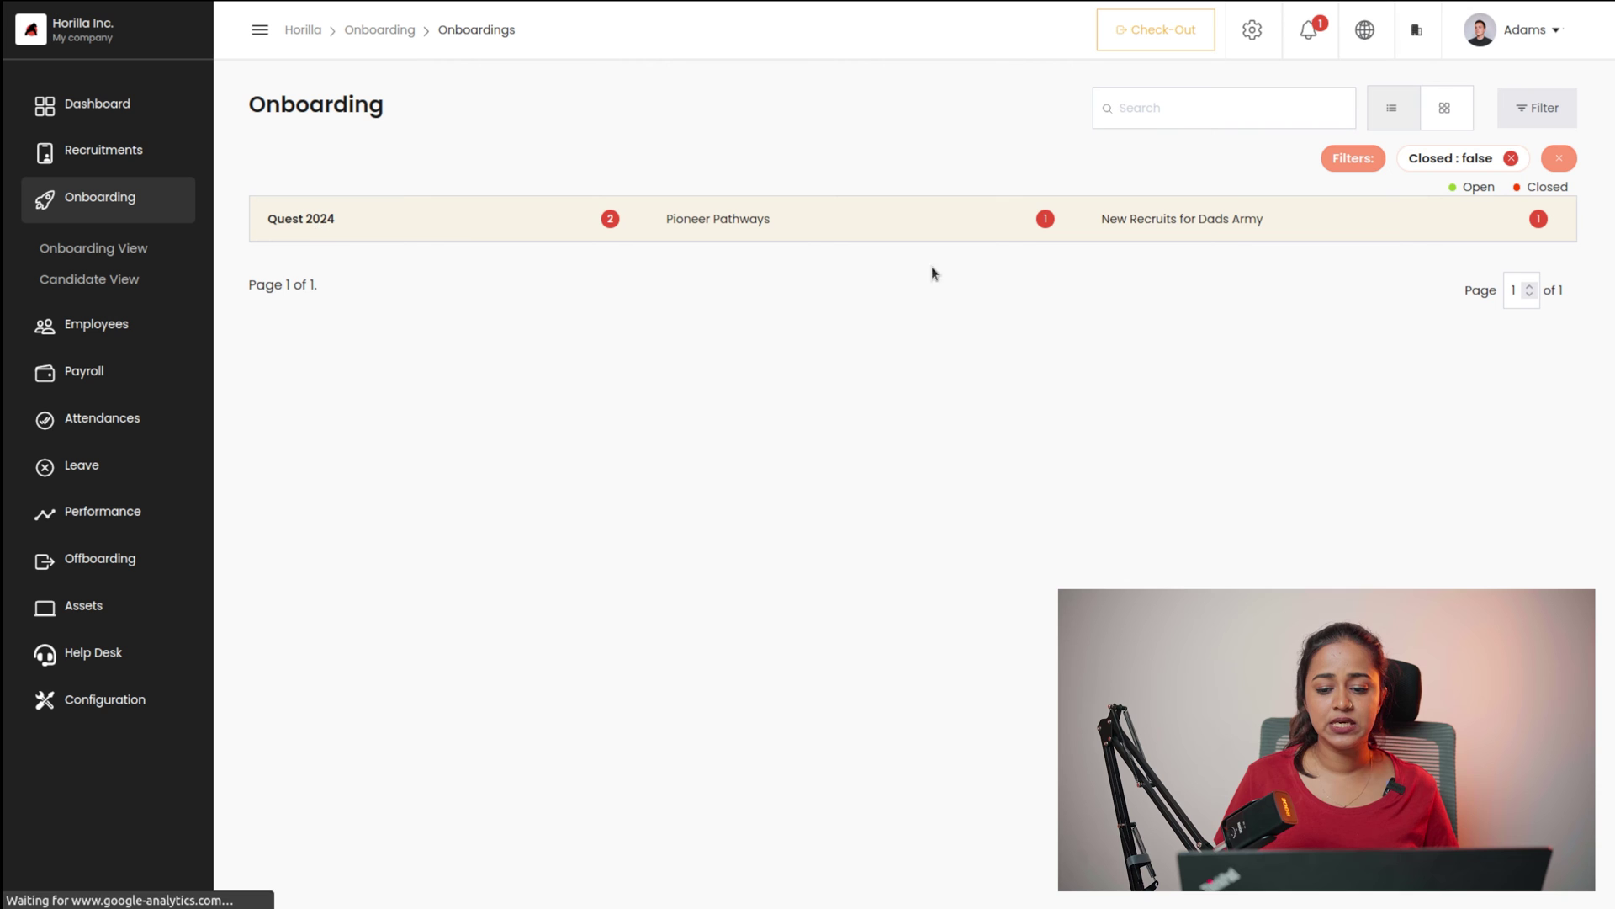
left_click(425, 237)
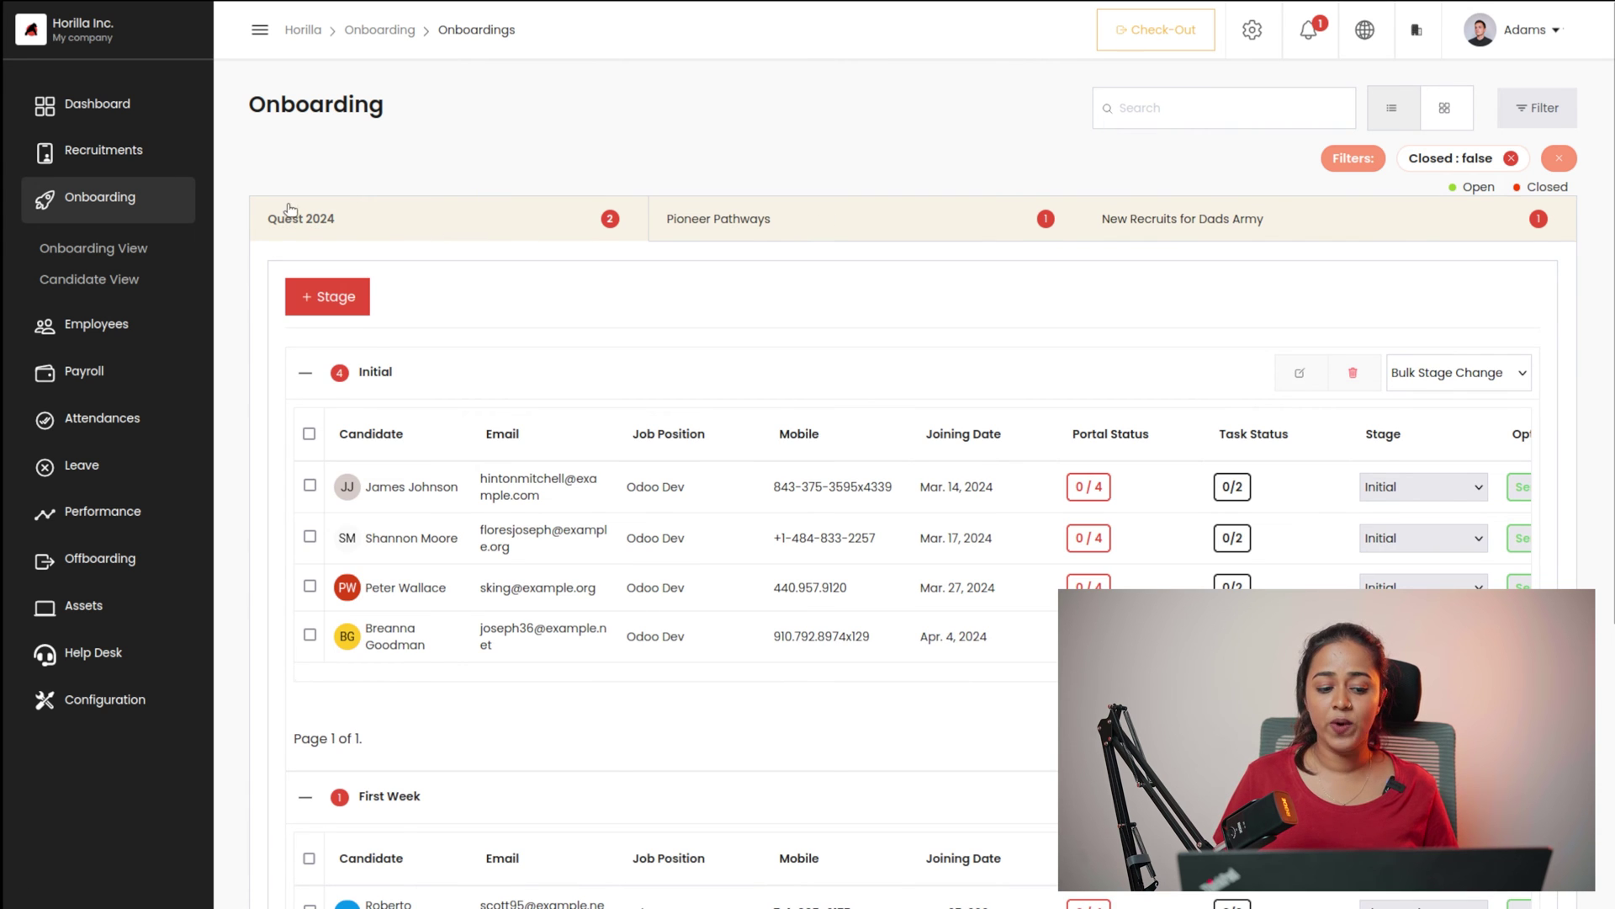
scroll(468, 583, "down", 4)
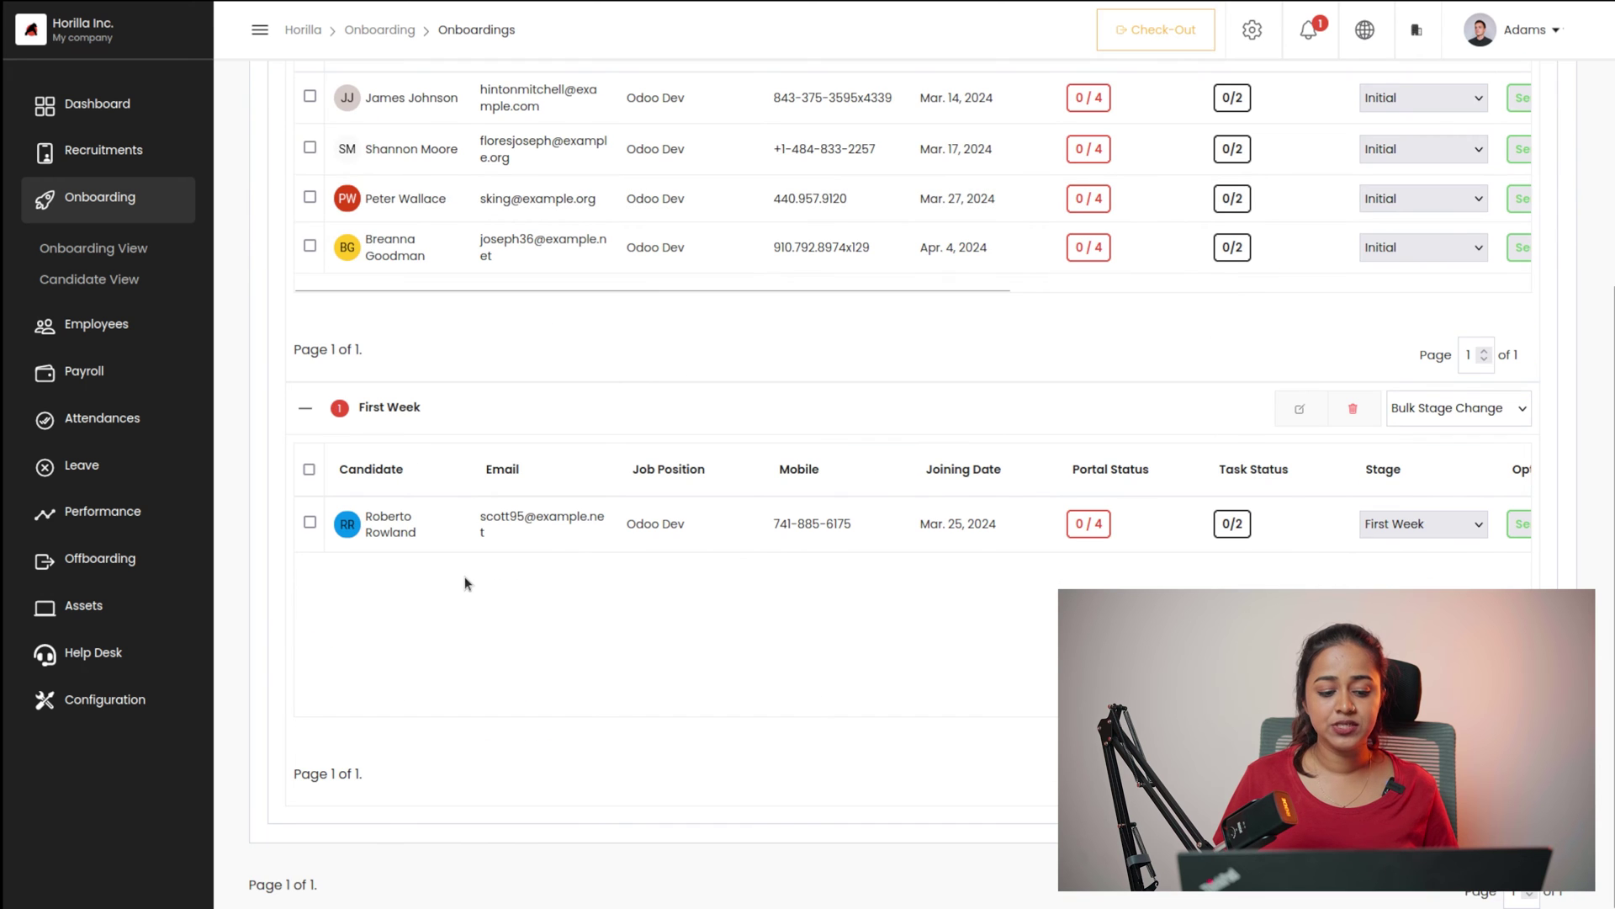
scroll(465, 580, "up", 5)
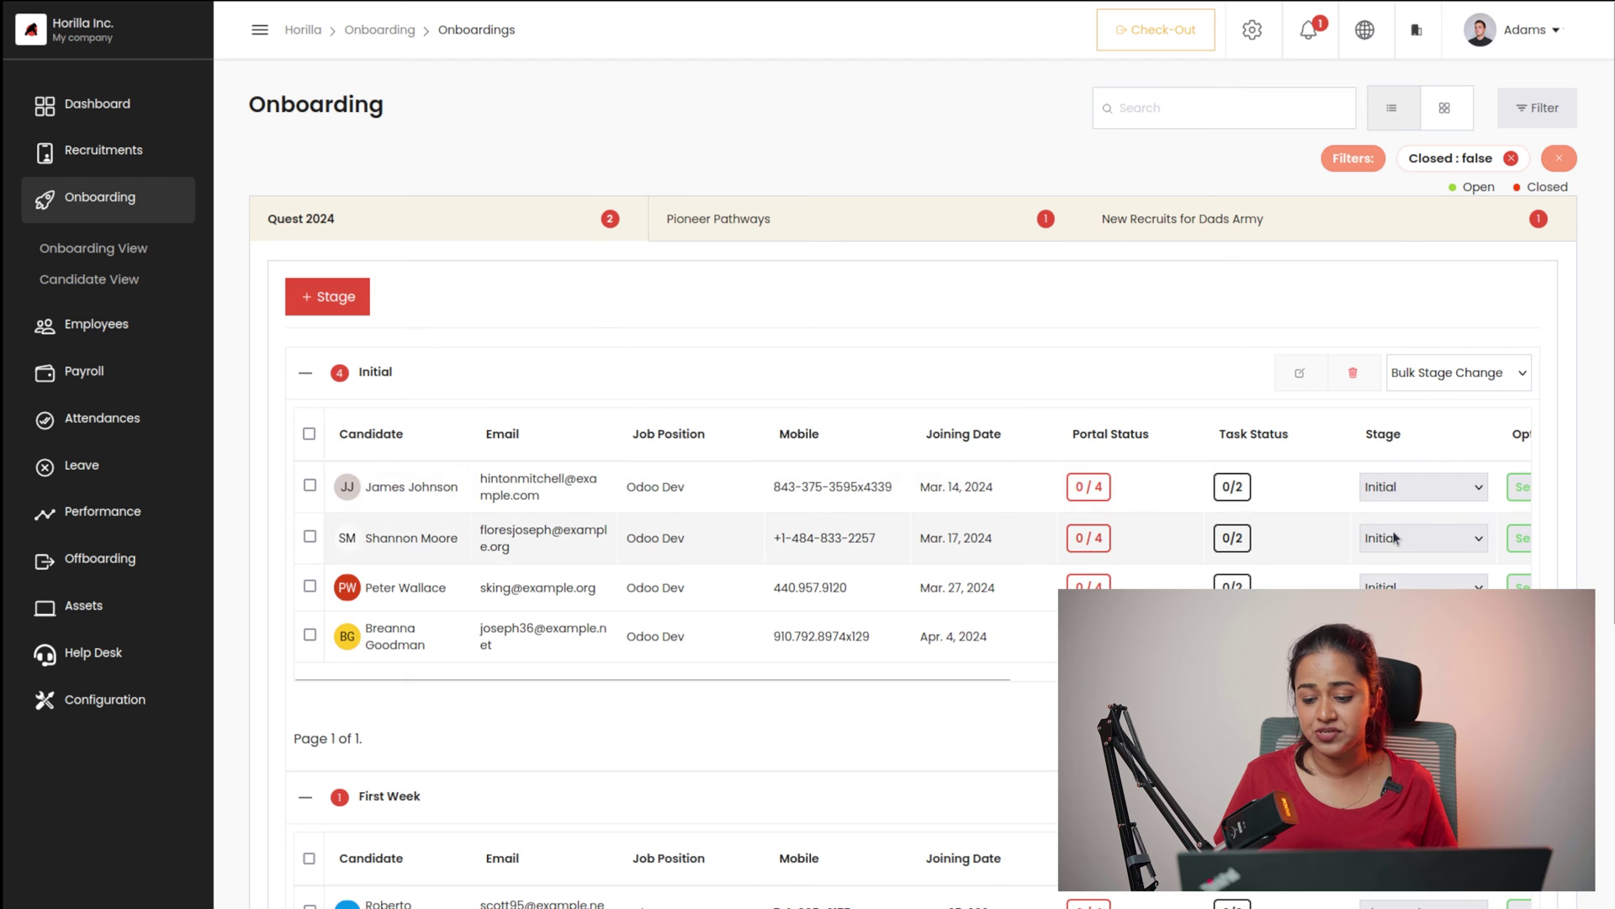
- Check the stage options of the first Quest 2024 candidate, and view the onboarding of Pioneer Pathways and New Recruits for Dads Army
left_click(1436, 491)
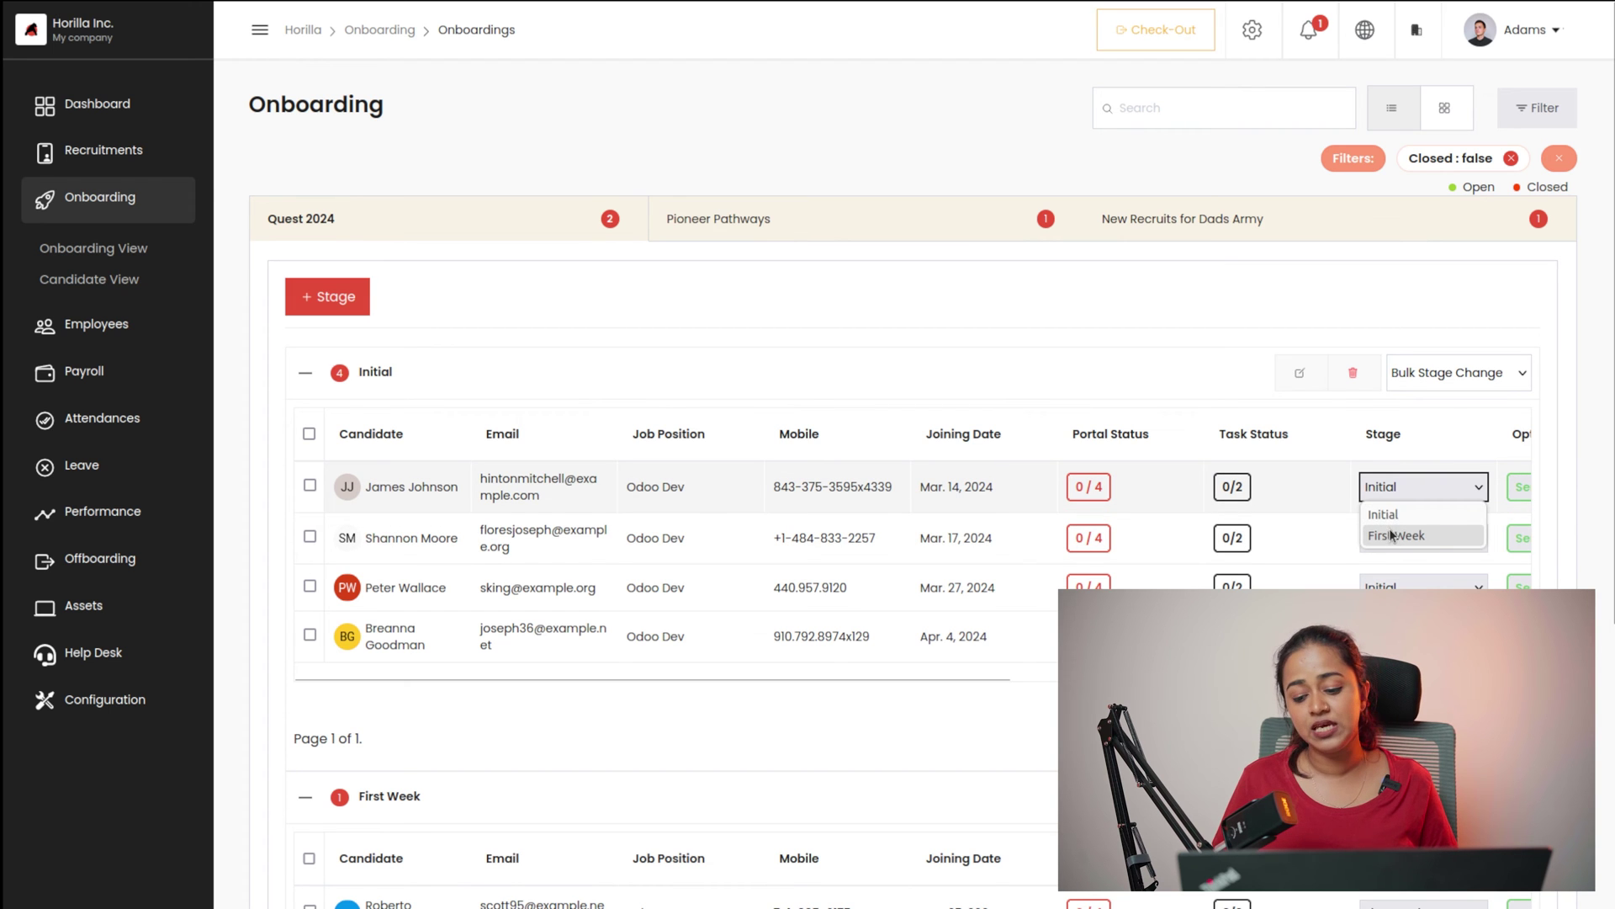
left_click(1130, 368)
left_click(821, 210)
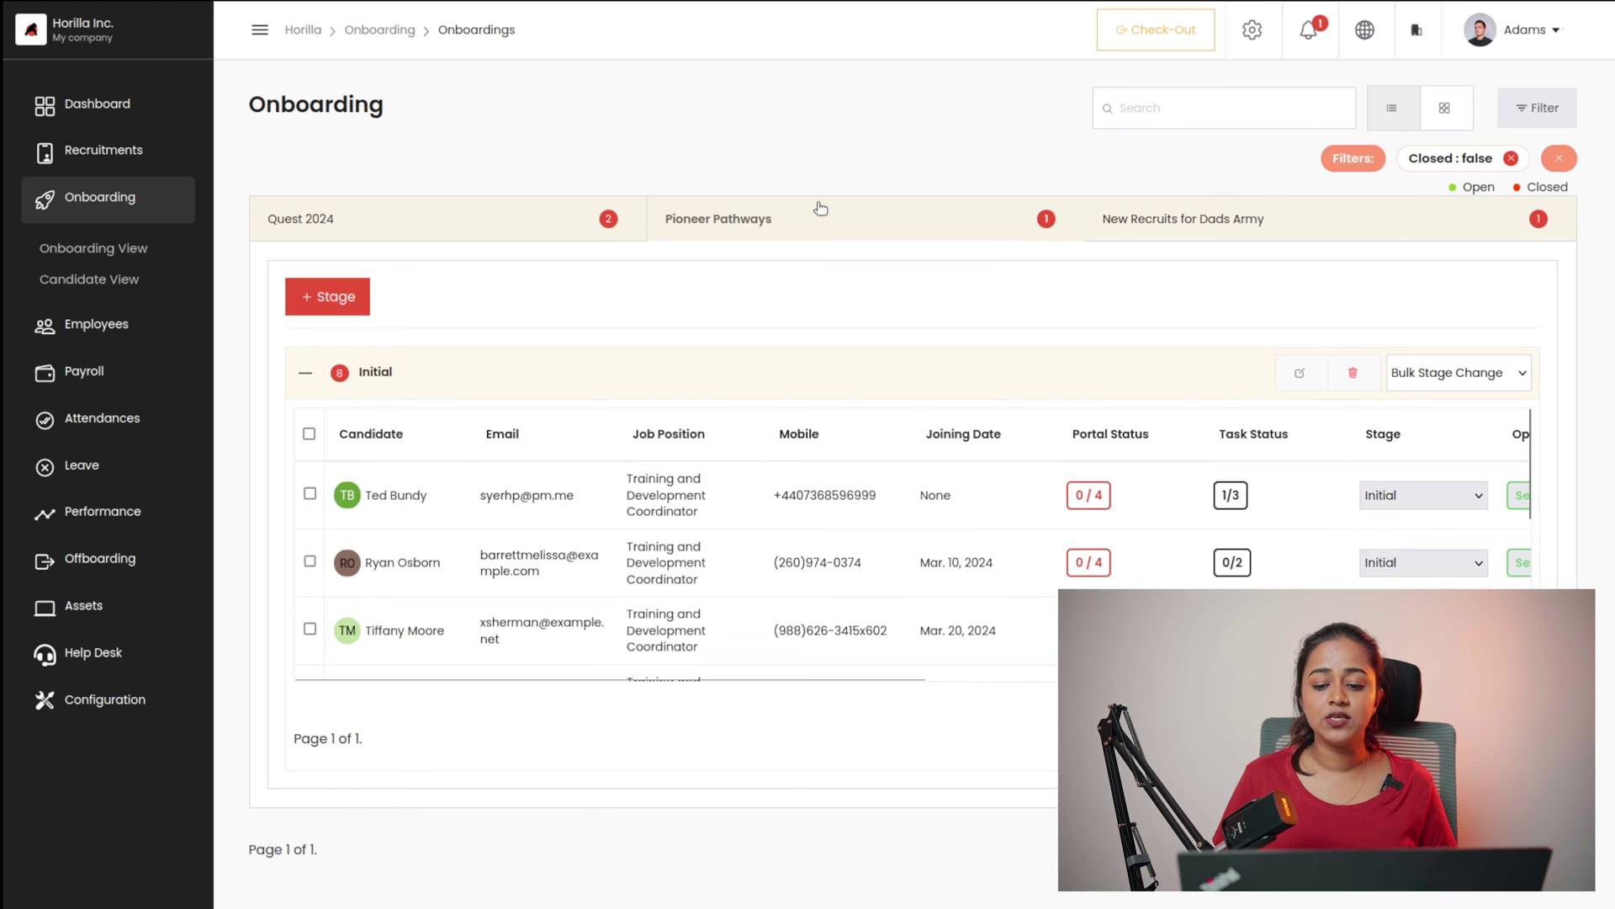
left_click(1153, 220)
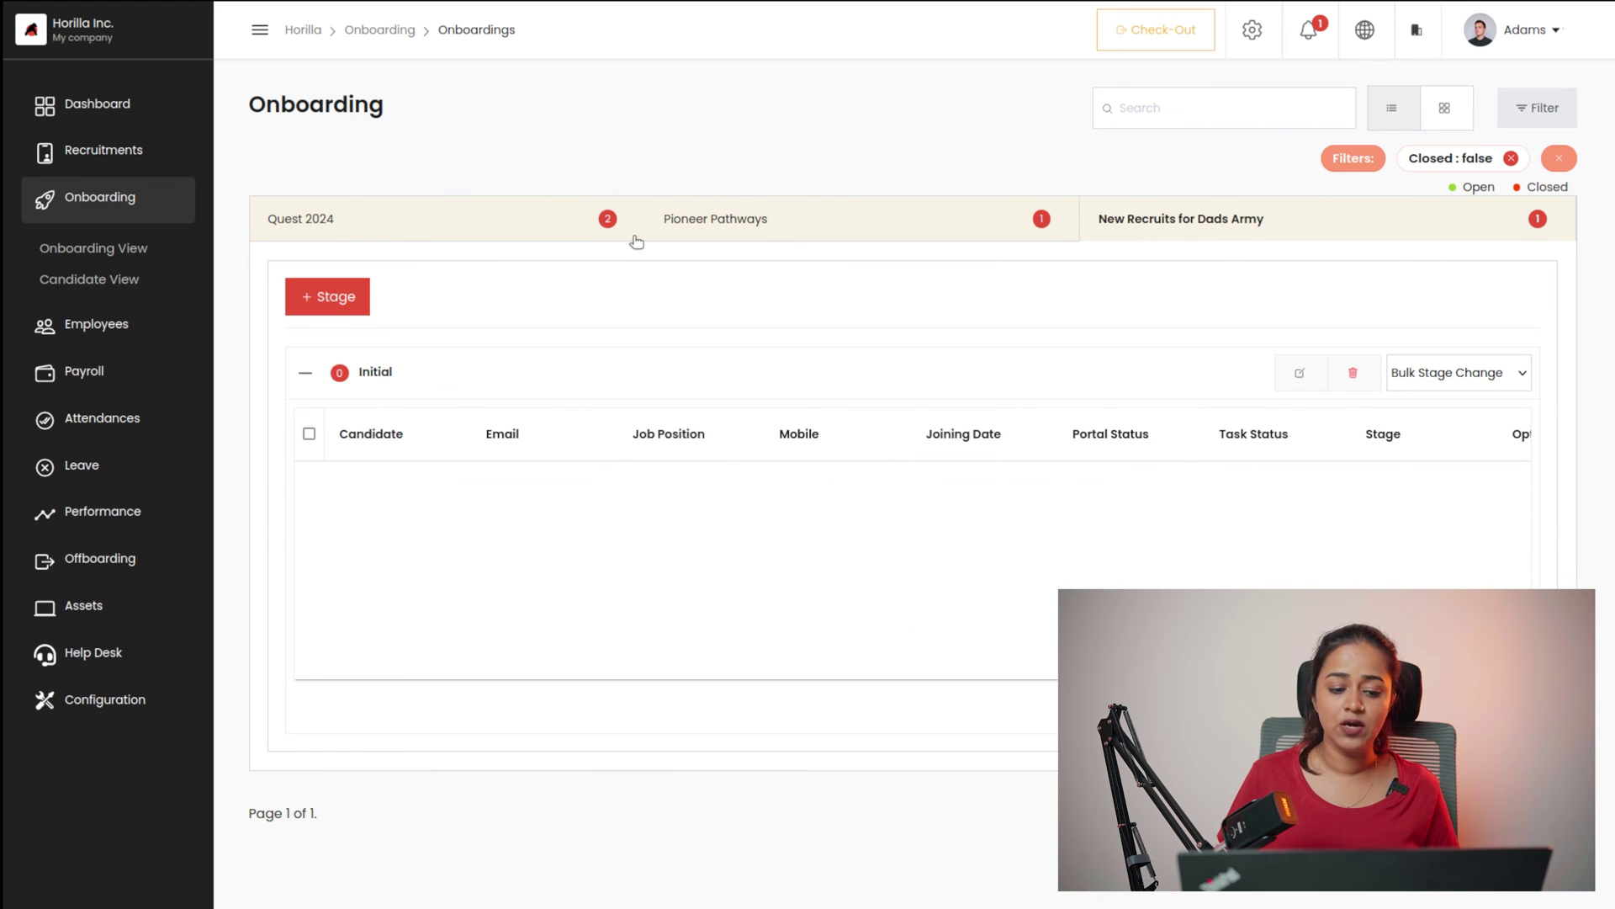
left_click(382, 229)
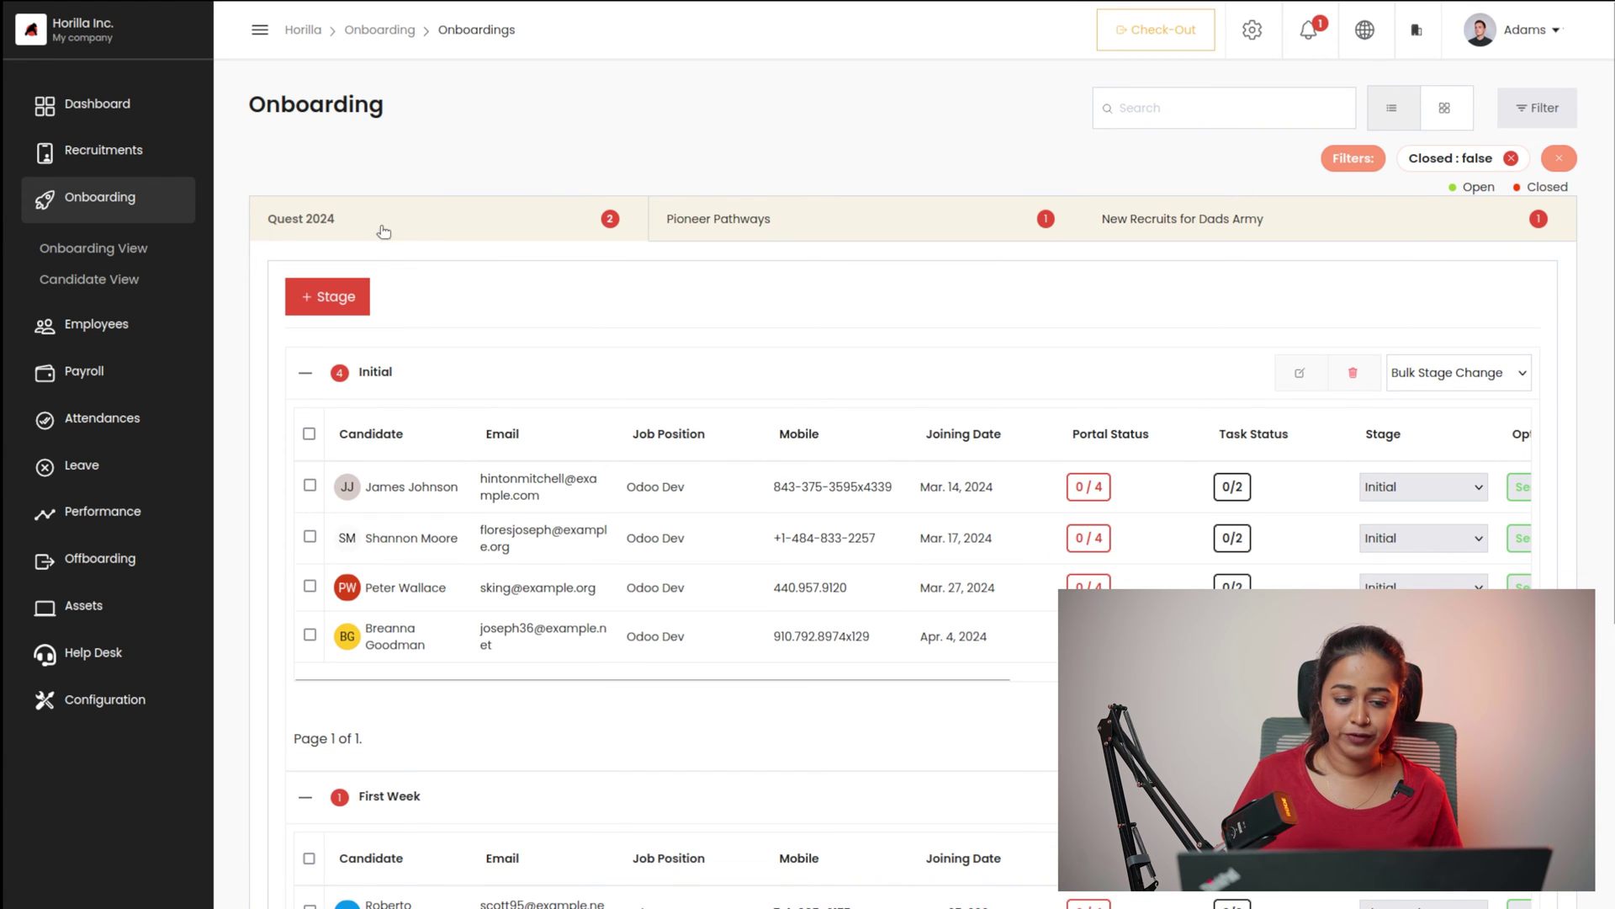
- Open the hired candidates list and check the offer letter status options of the first candidate without changing the status
left_click(69, 284)
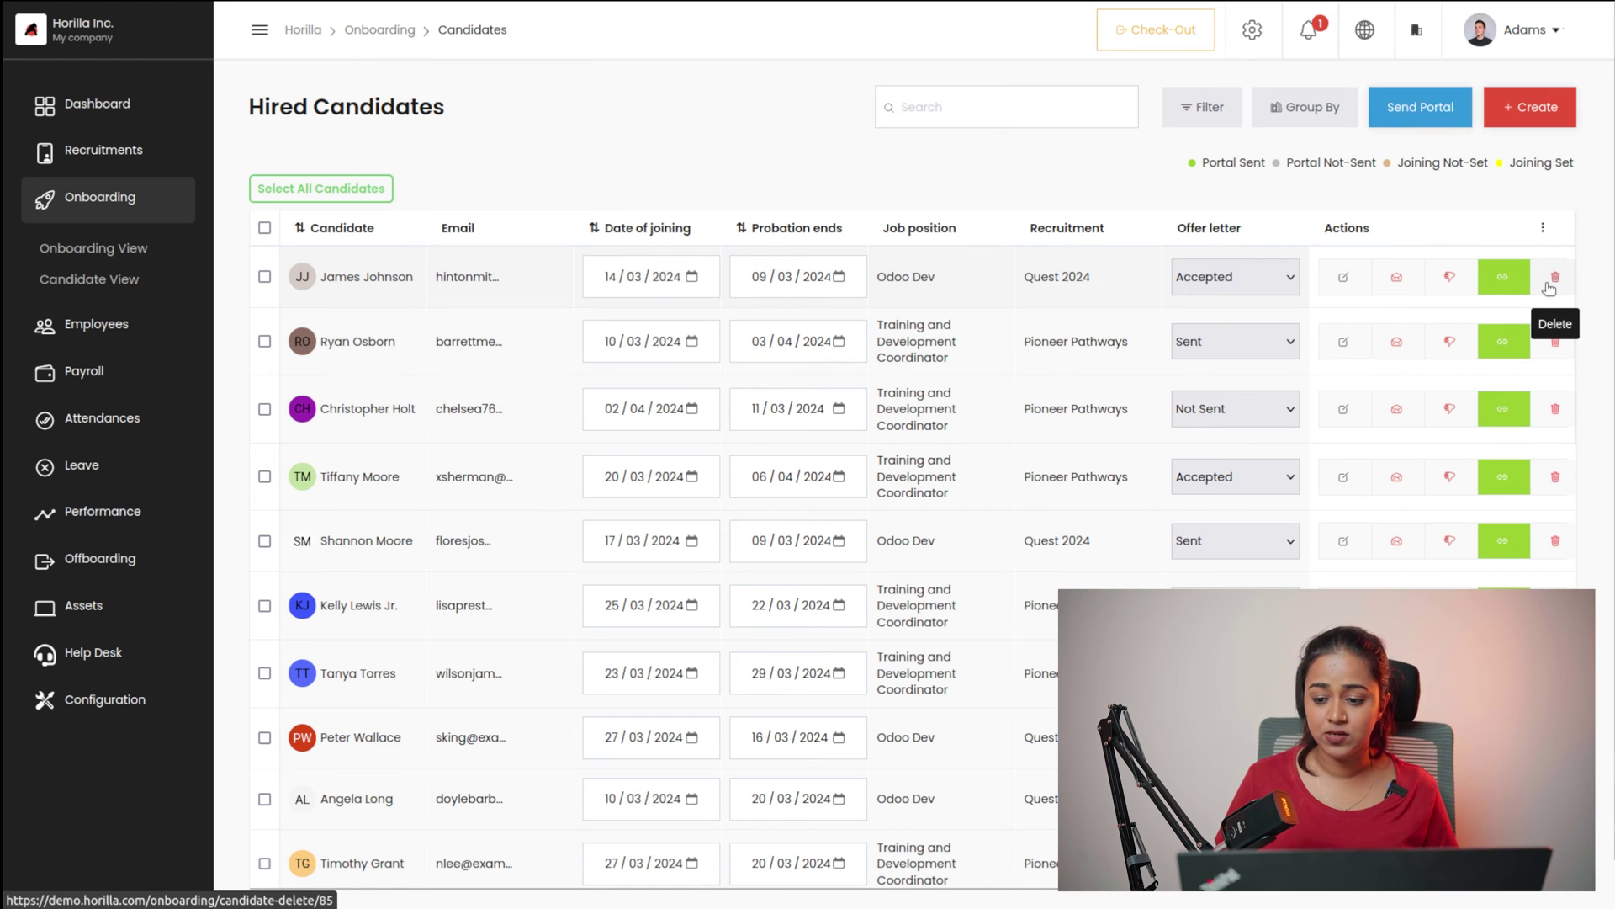
left_click(1256, 278)
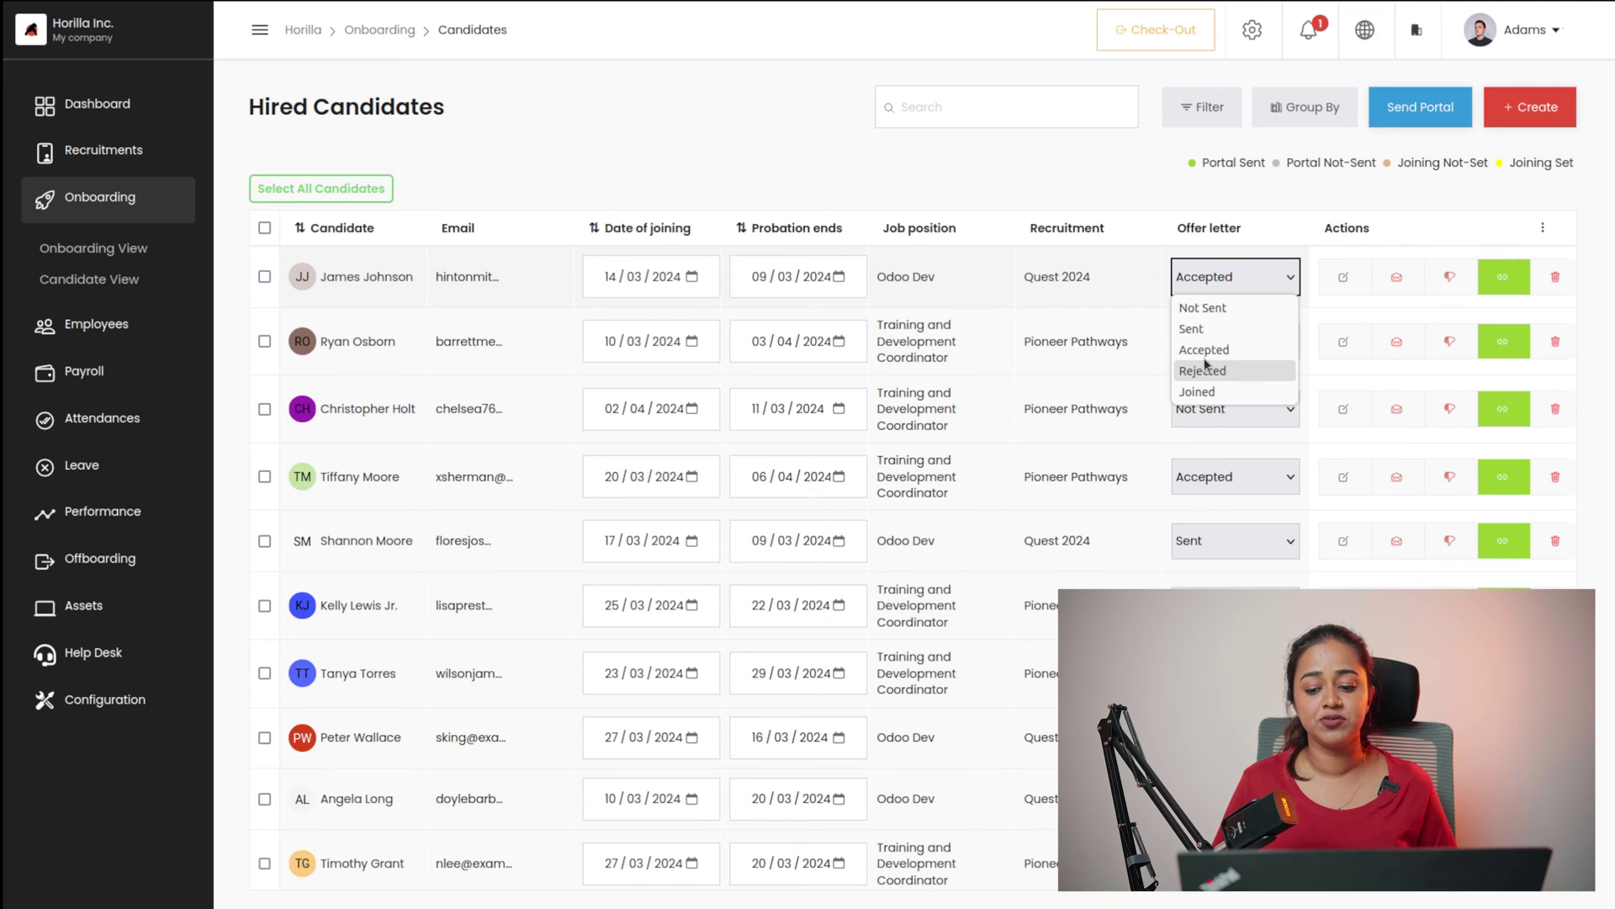
left_click(1286, 276)
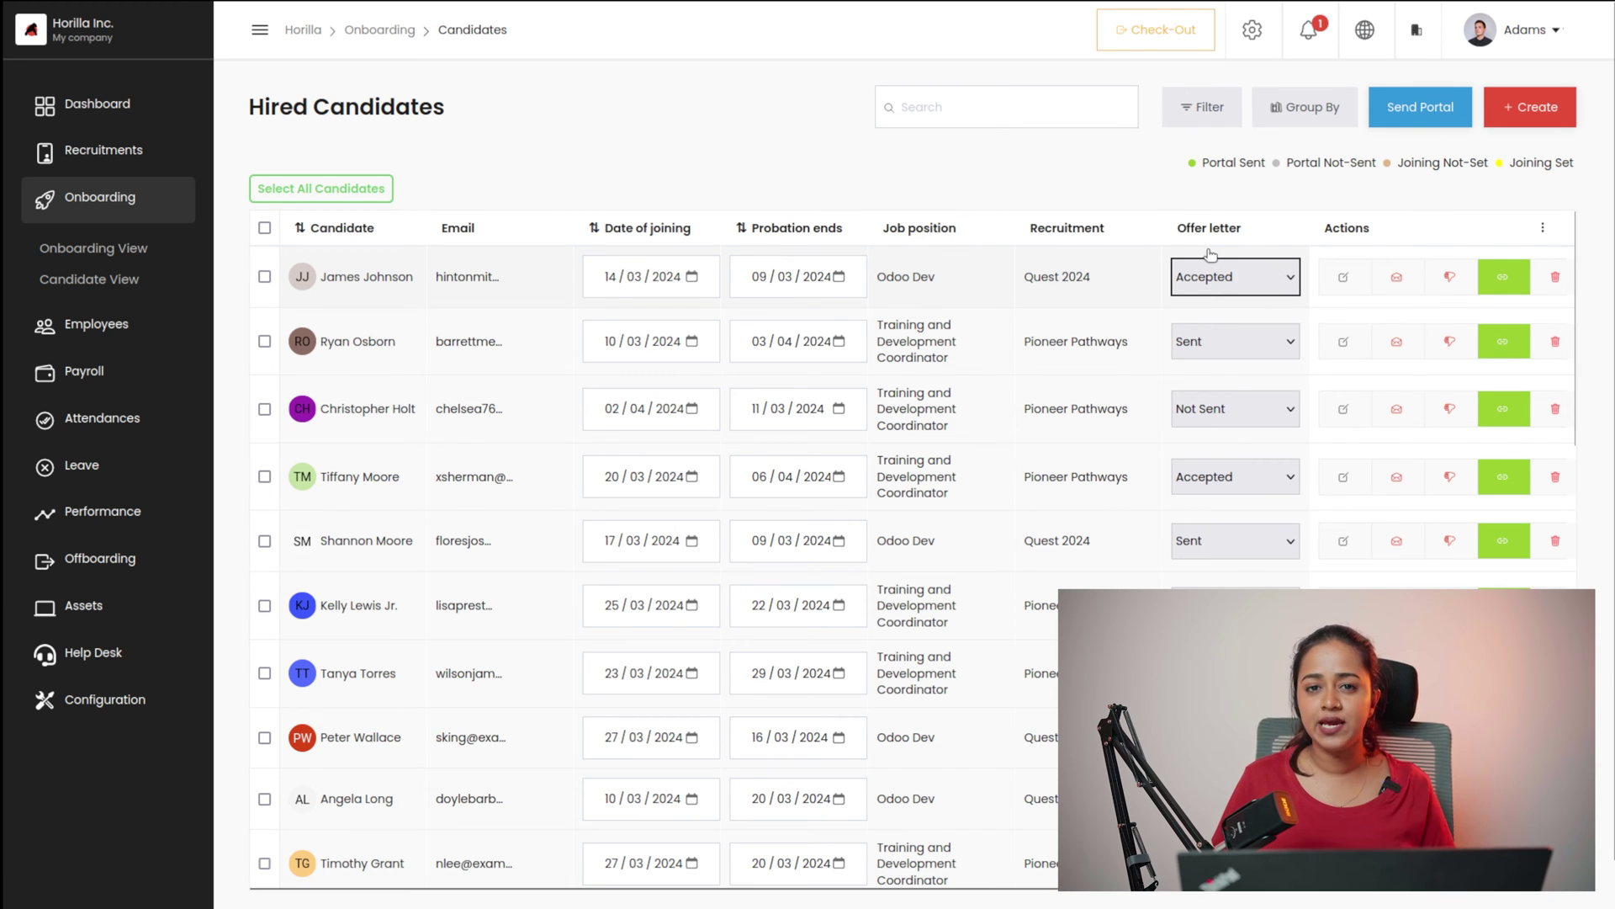
- Review the sections of the Employees module and view the About information in the signed-in employee's profile
left_click(95, 203)
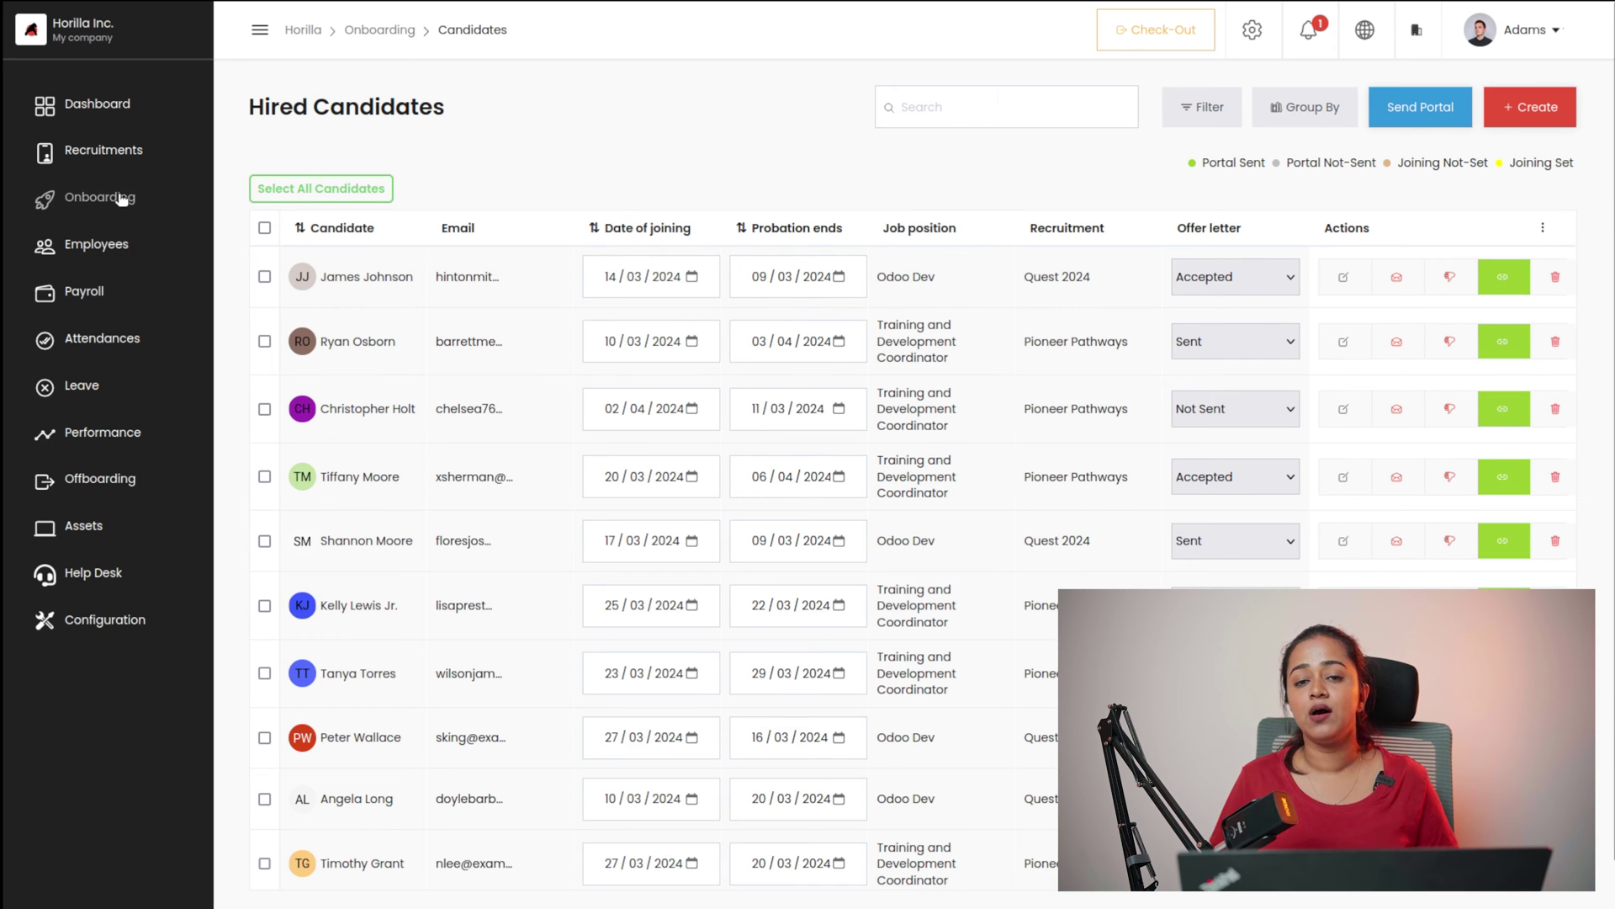
left_click(97, 245)
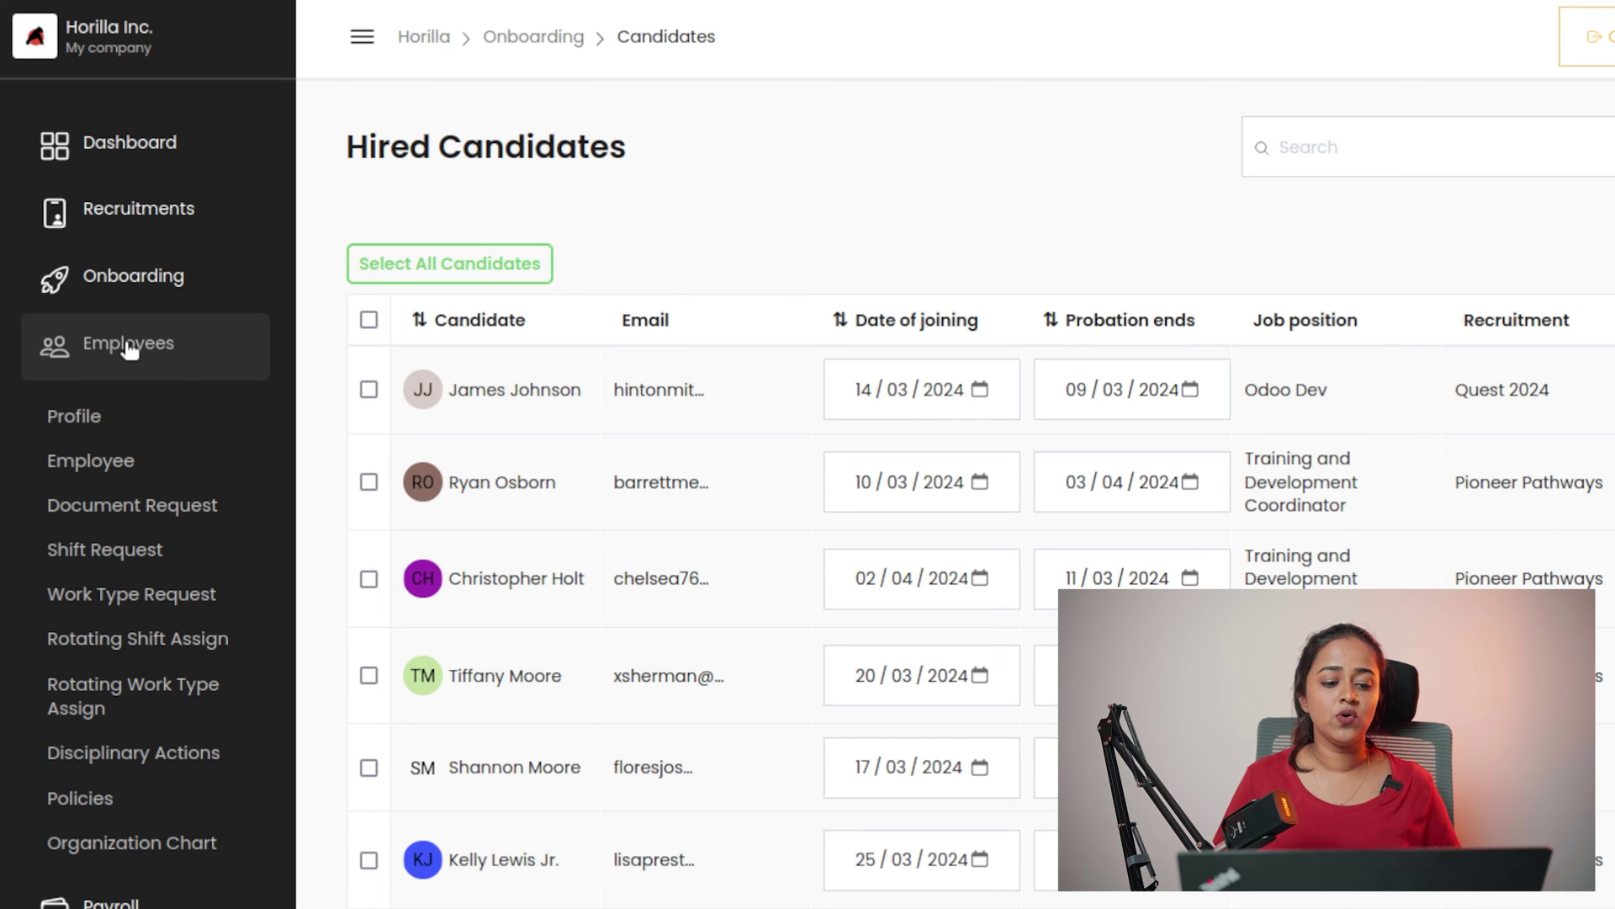
scroll(208, 521, "down", 1)
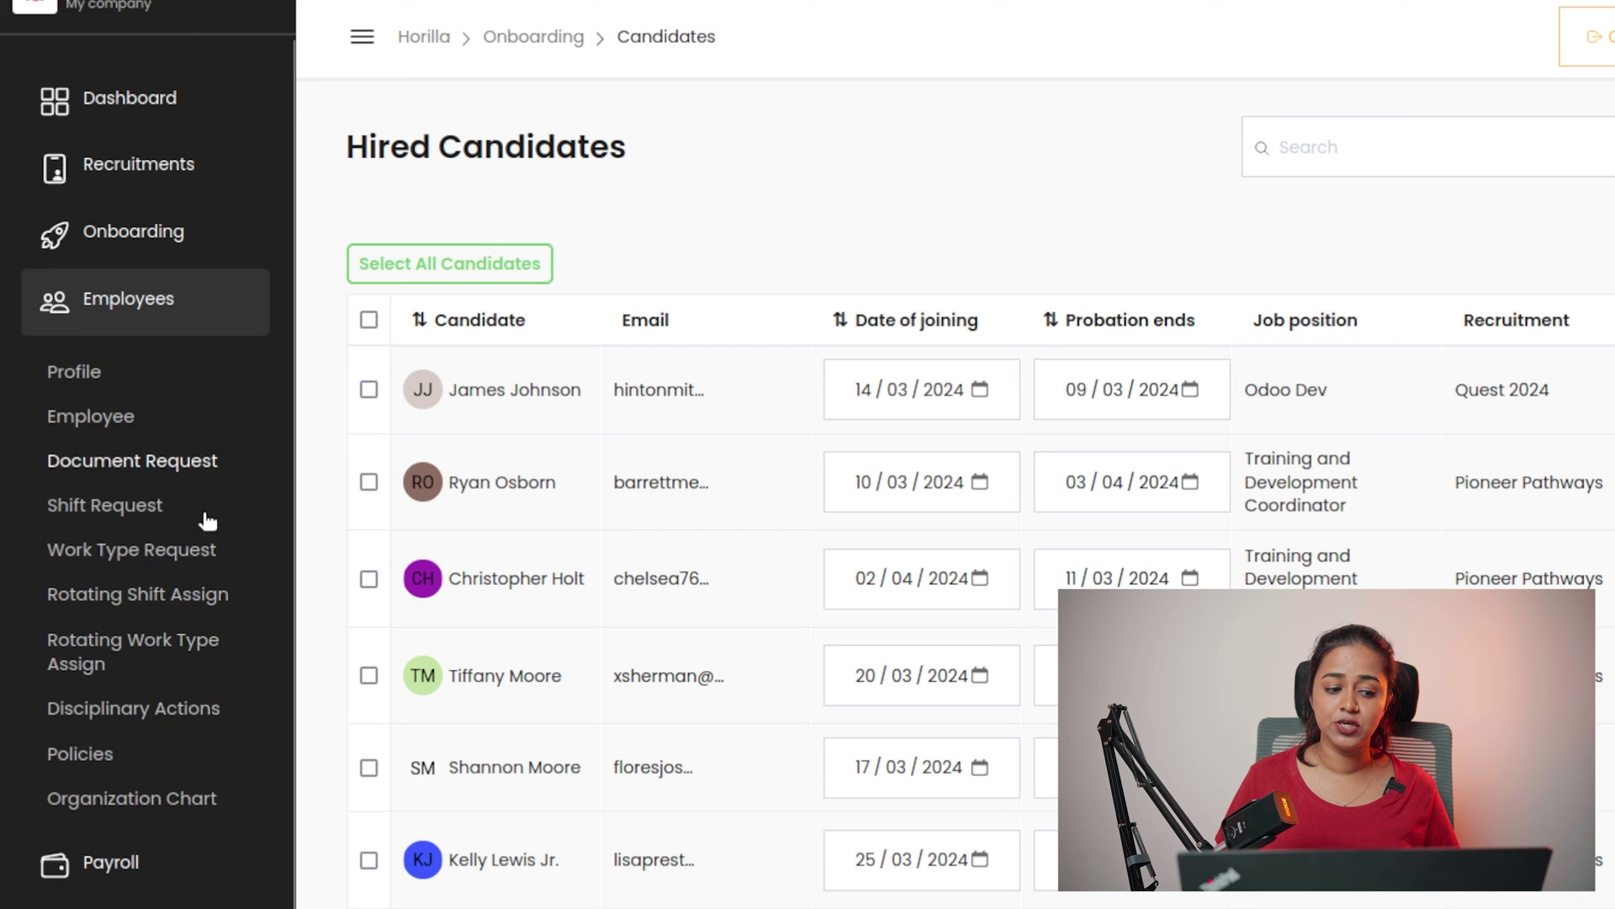
scroll(208, 522, "down", 2)
left_click(76, 282)
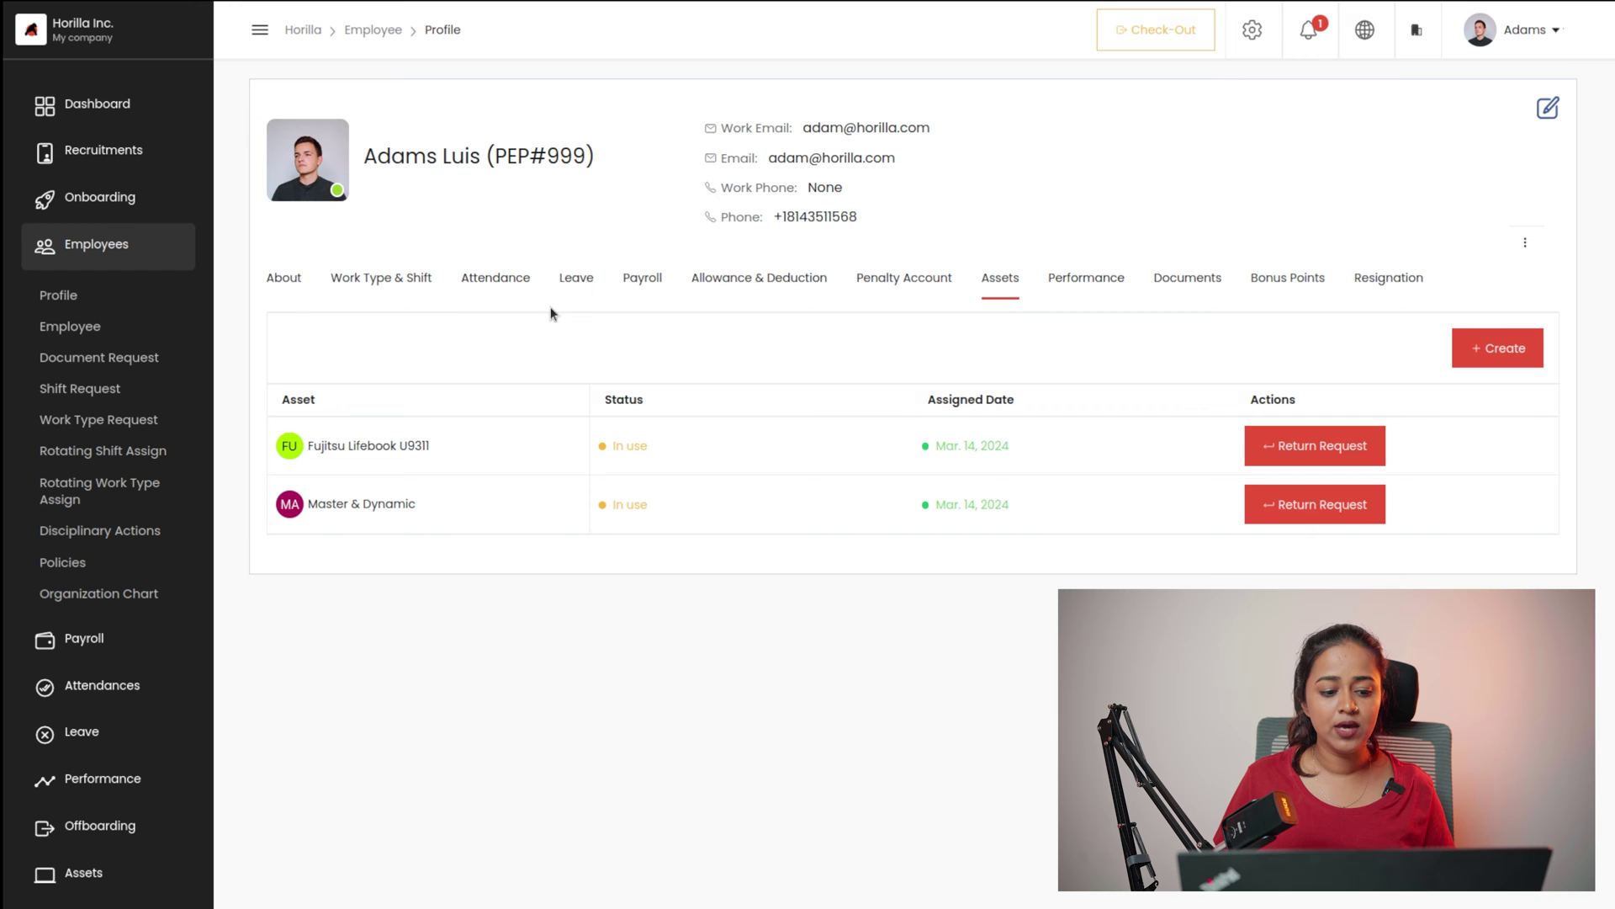
left_click(283, 280)
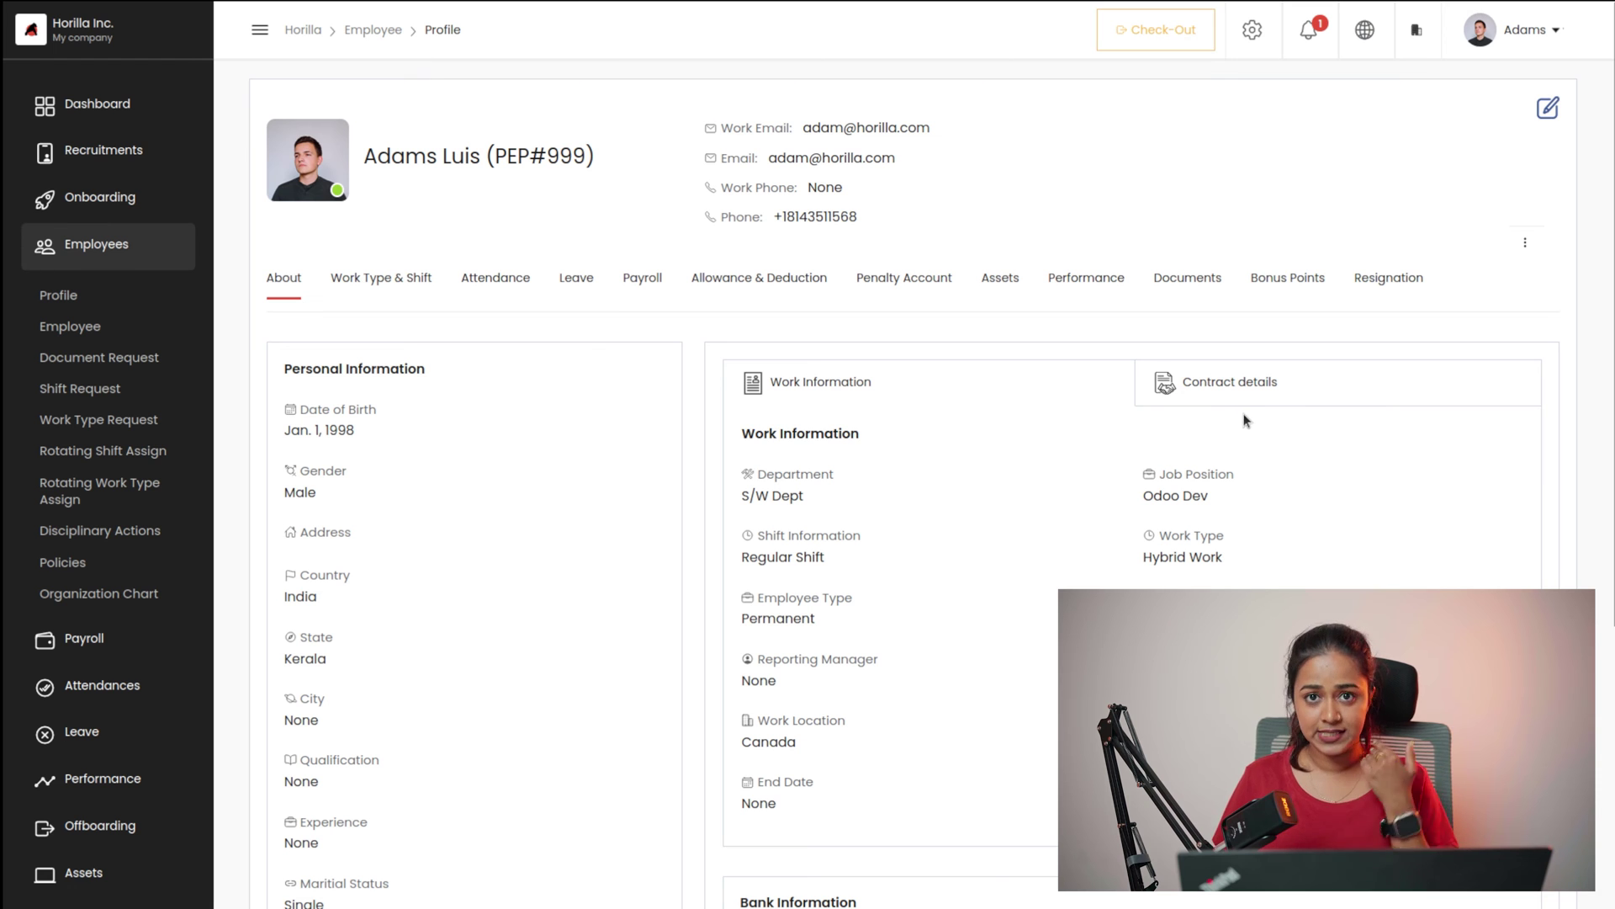
- View the Work Type & Shift, Assets and Performance details in the employee's profile
left_click(368, 283)
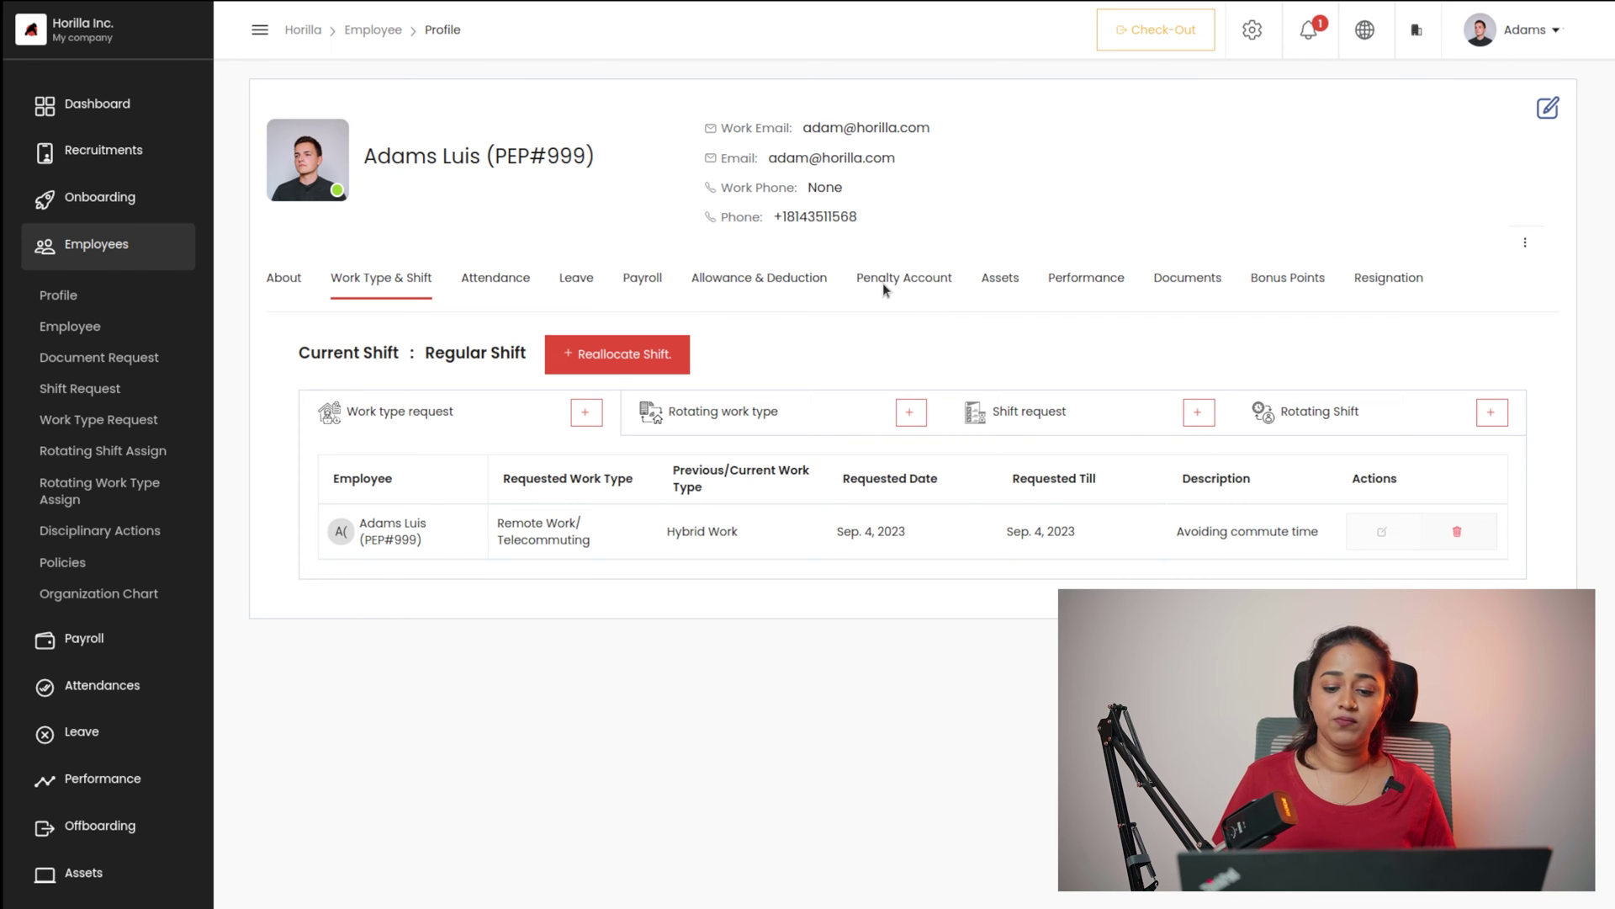
left_click(1012, 280)
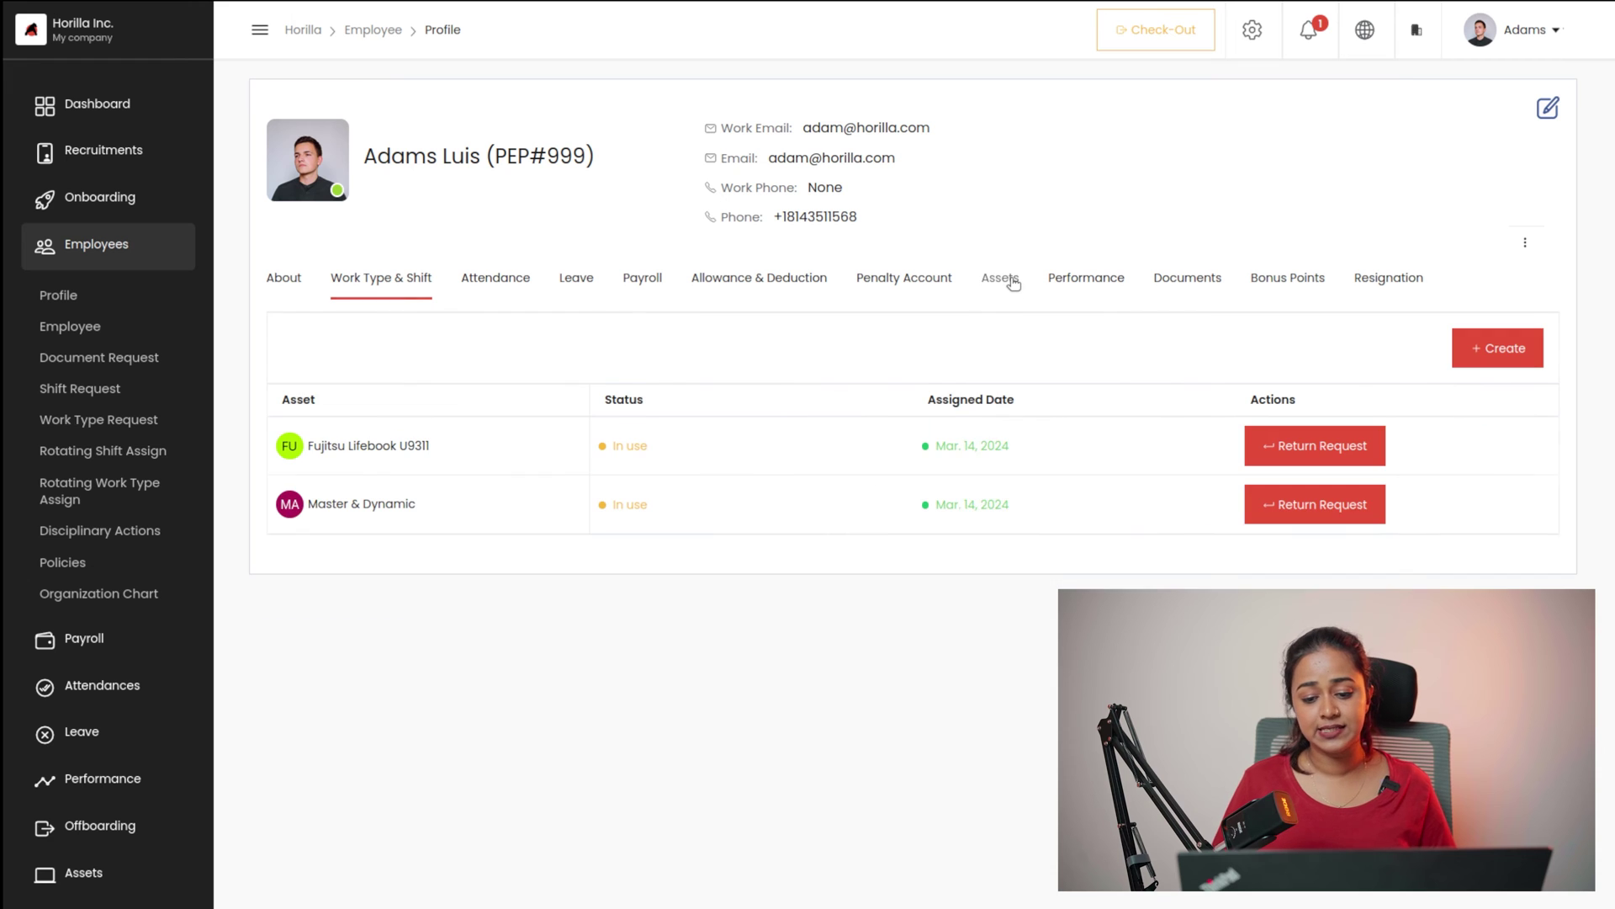
left_click(1089, 281)
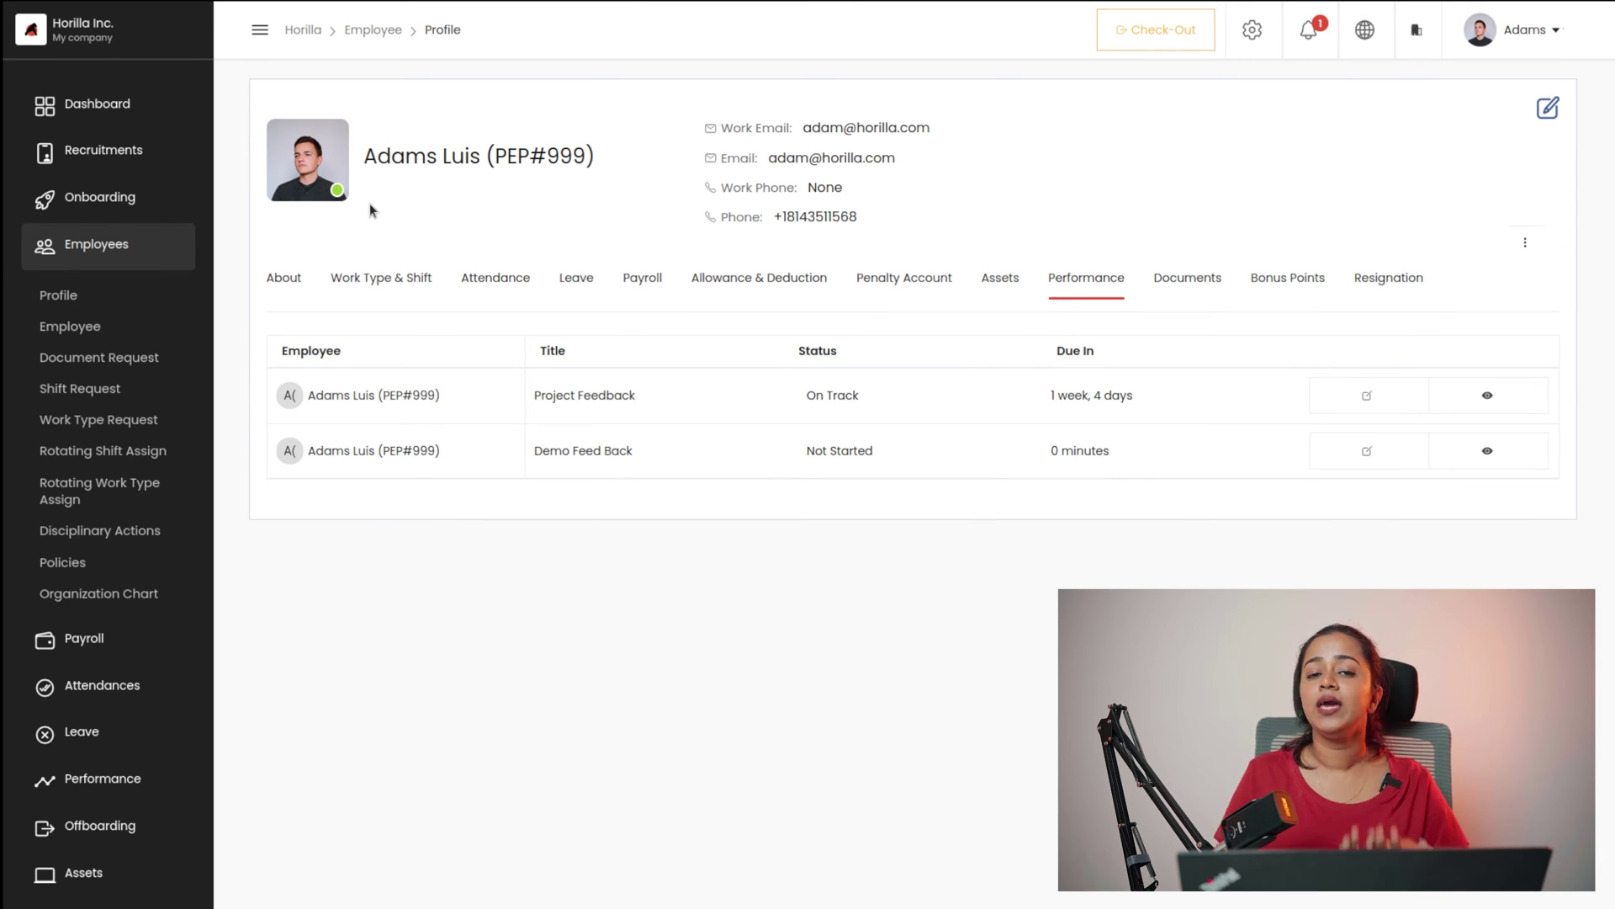
- Browse the employee directory and look through the form for a new employee without filling it in
left_click(76, 328)
scroll(686, 646, "down", 3)
scroll(686, 646, "up", 3)
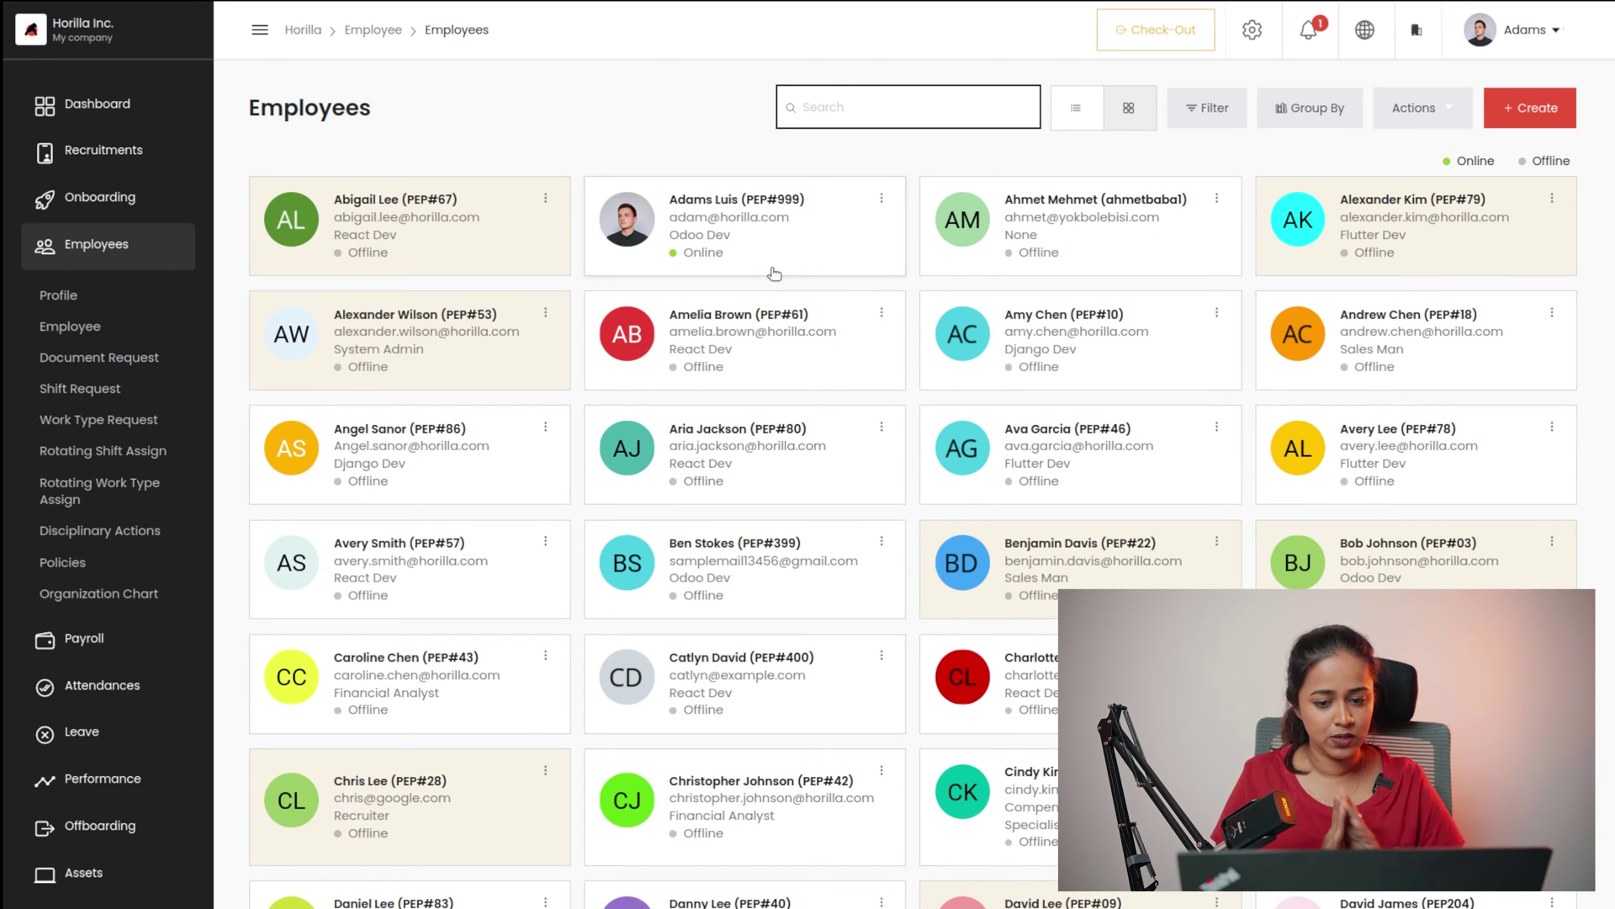
left_click(1539, 115)
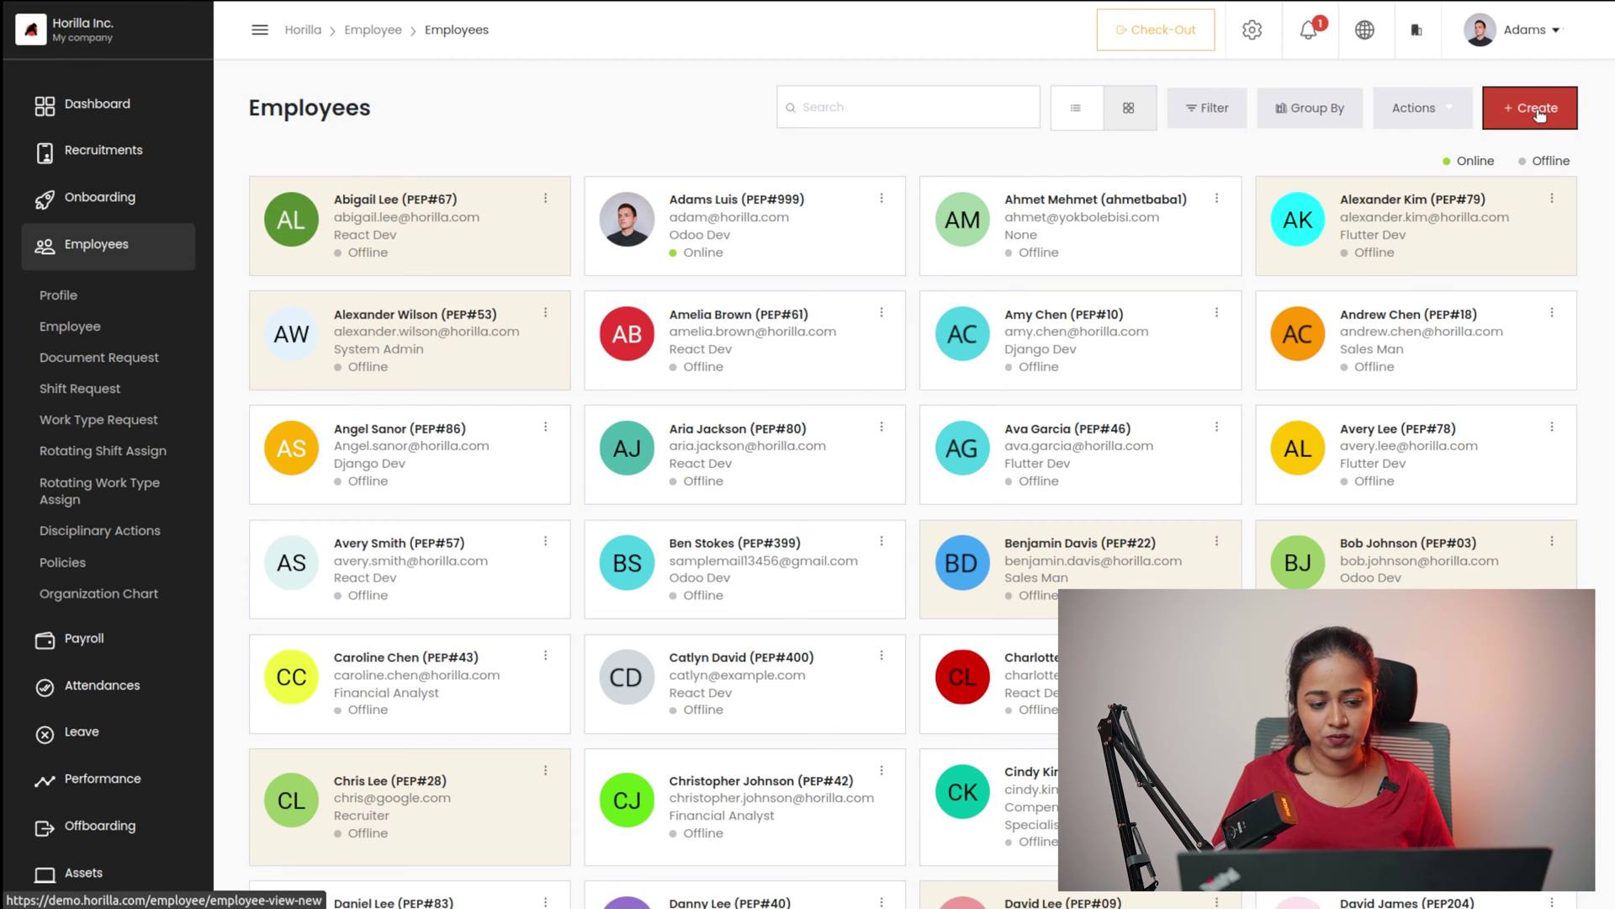
scroll(908, 231, "down", 5)
scroll(909, 230, "up", 5)
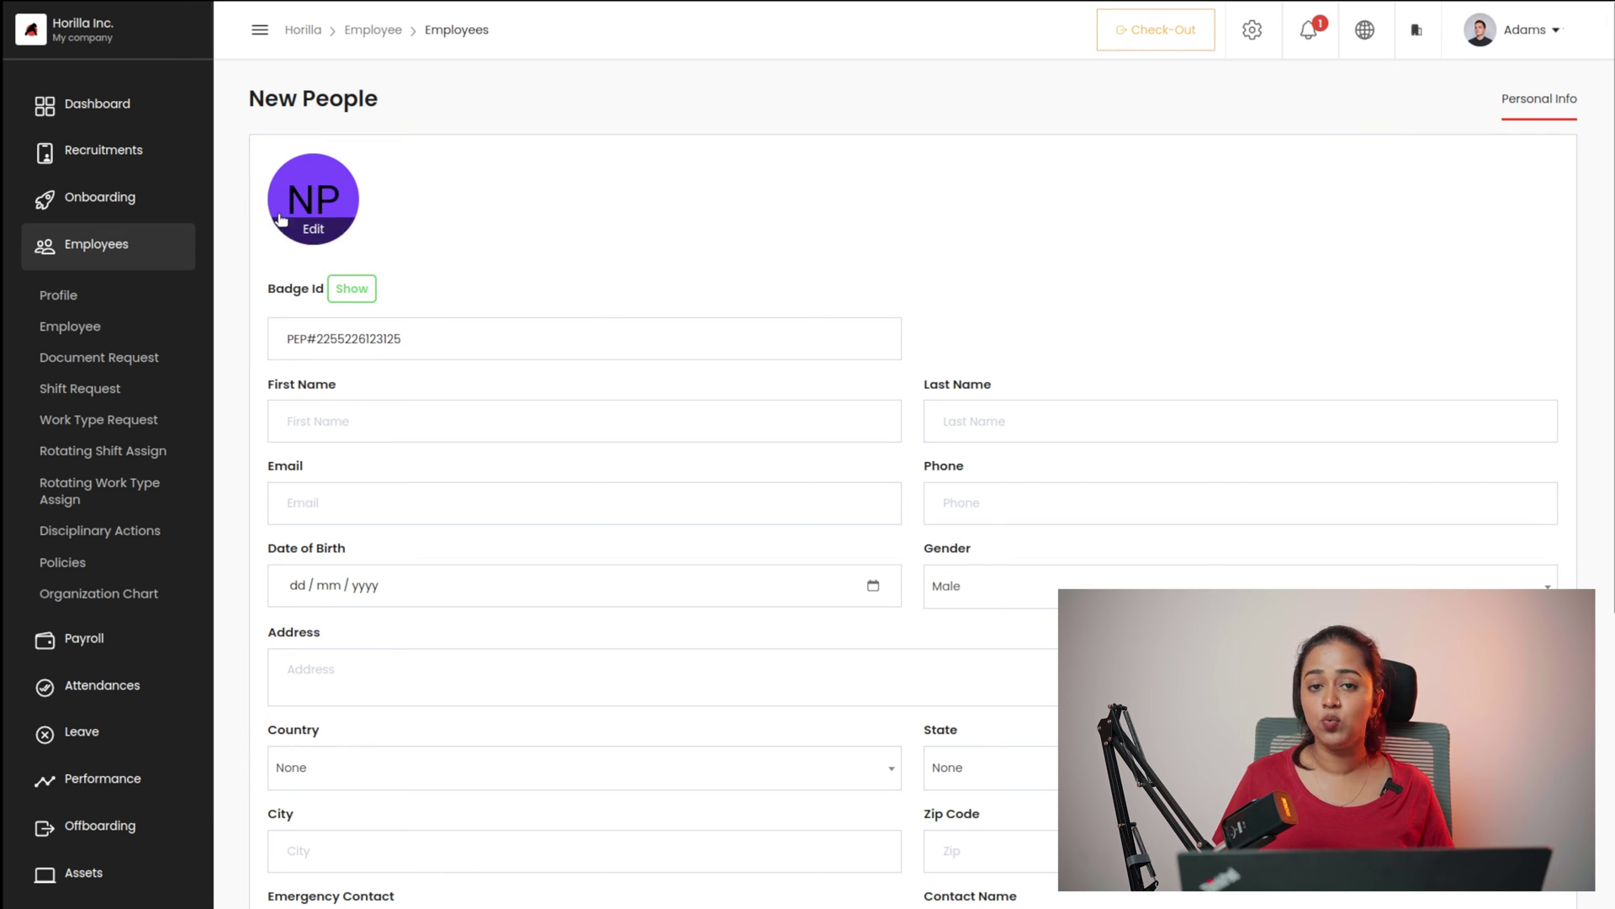
- Open the document requests and expand the pic, docs & id proof request
left_click(90, 359)
left_click(329, 210)
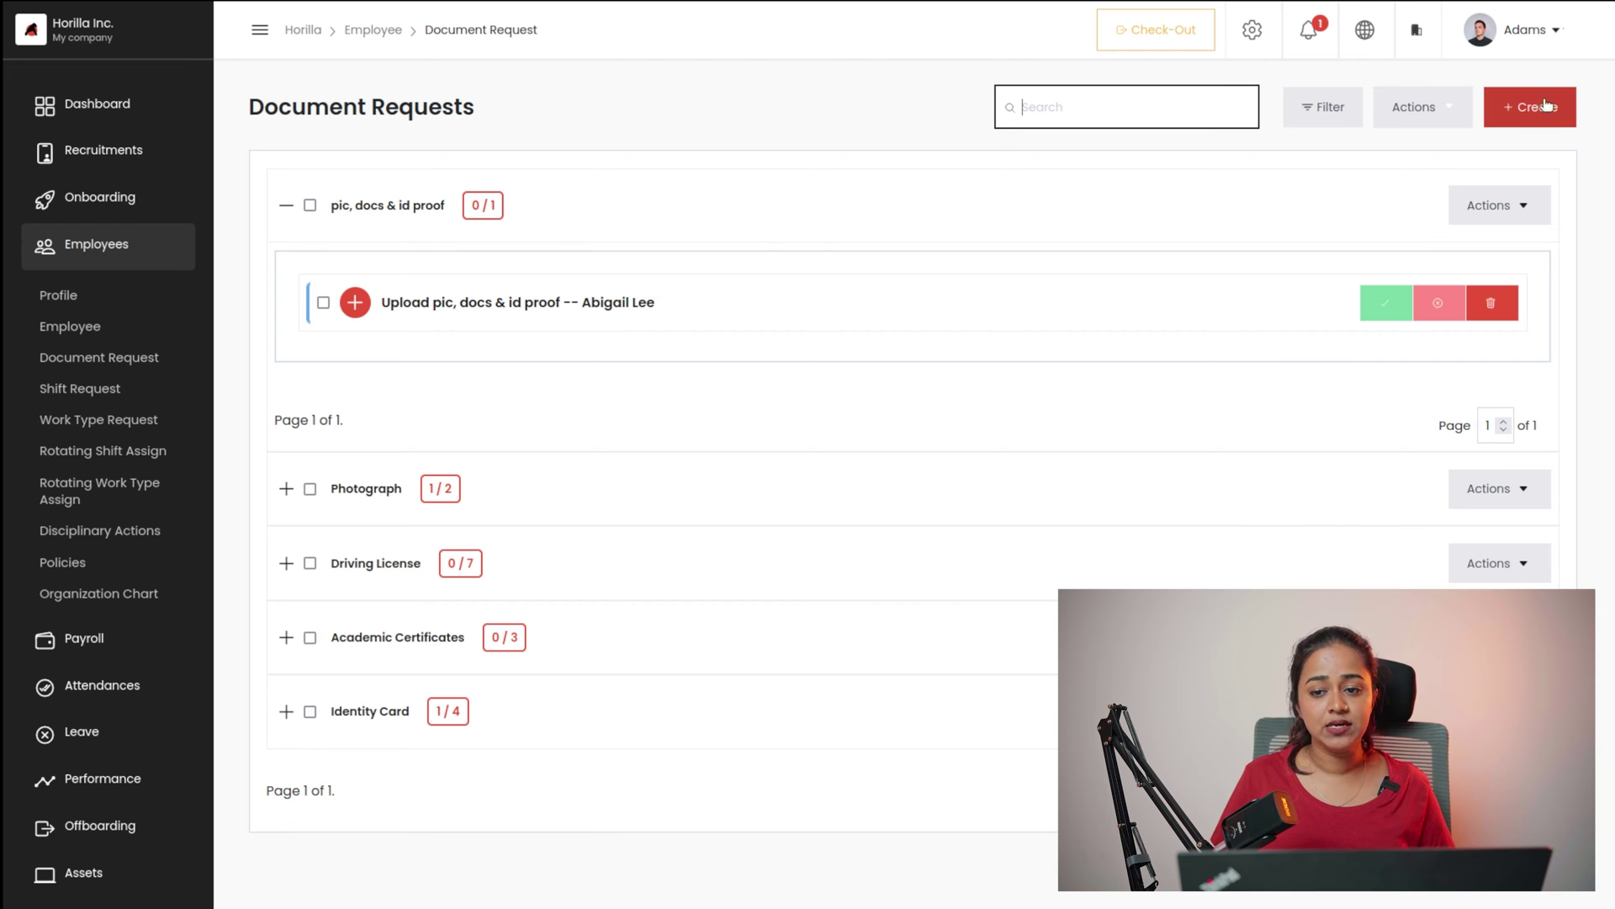
- Check the actions available for the Photograph document request and view the employees' shift requests
left_click(1515, 495)
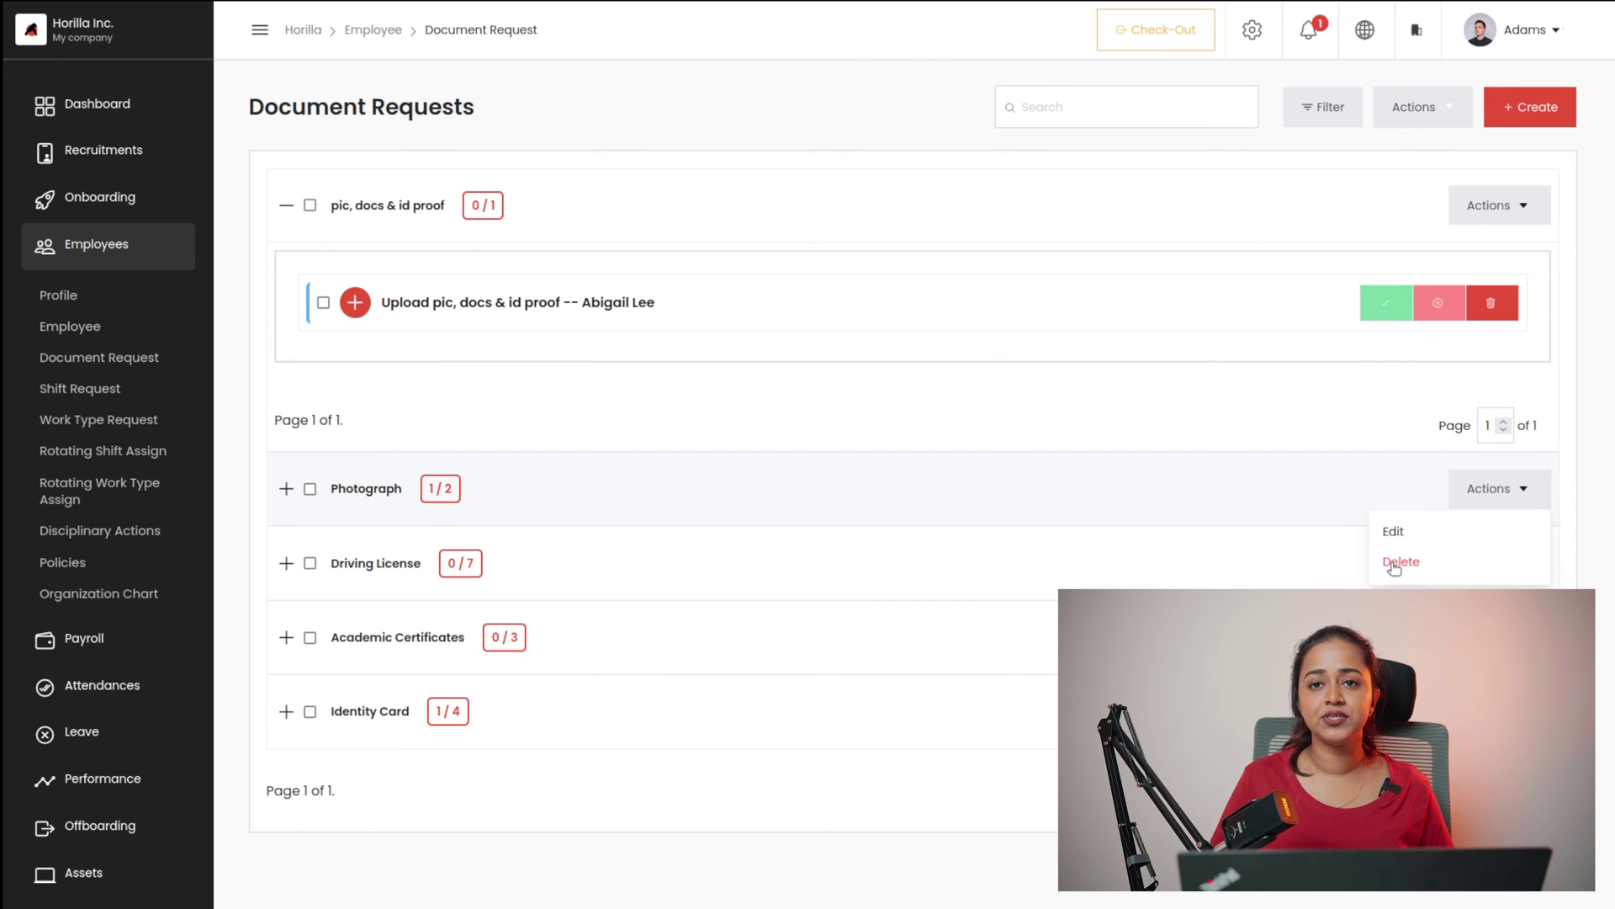
left_click(1488, 493)
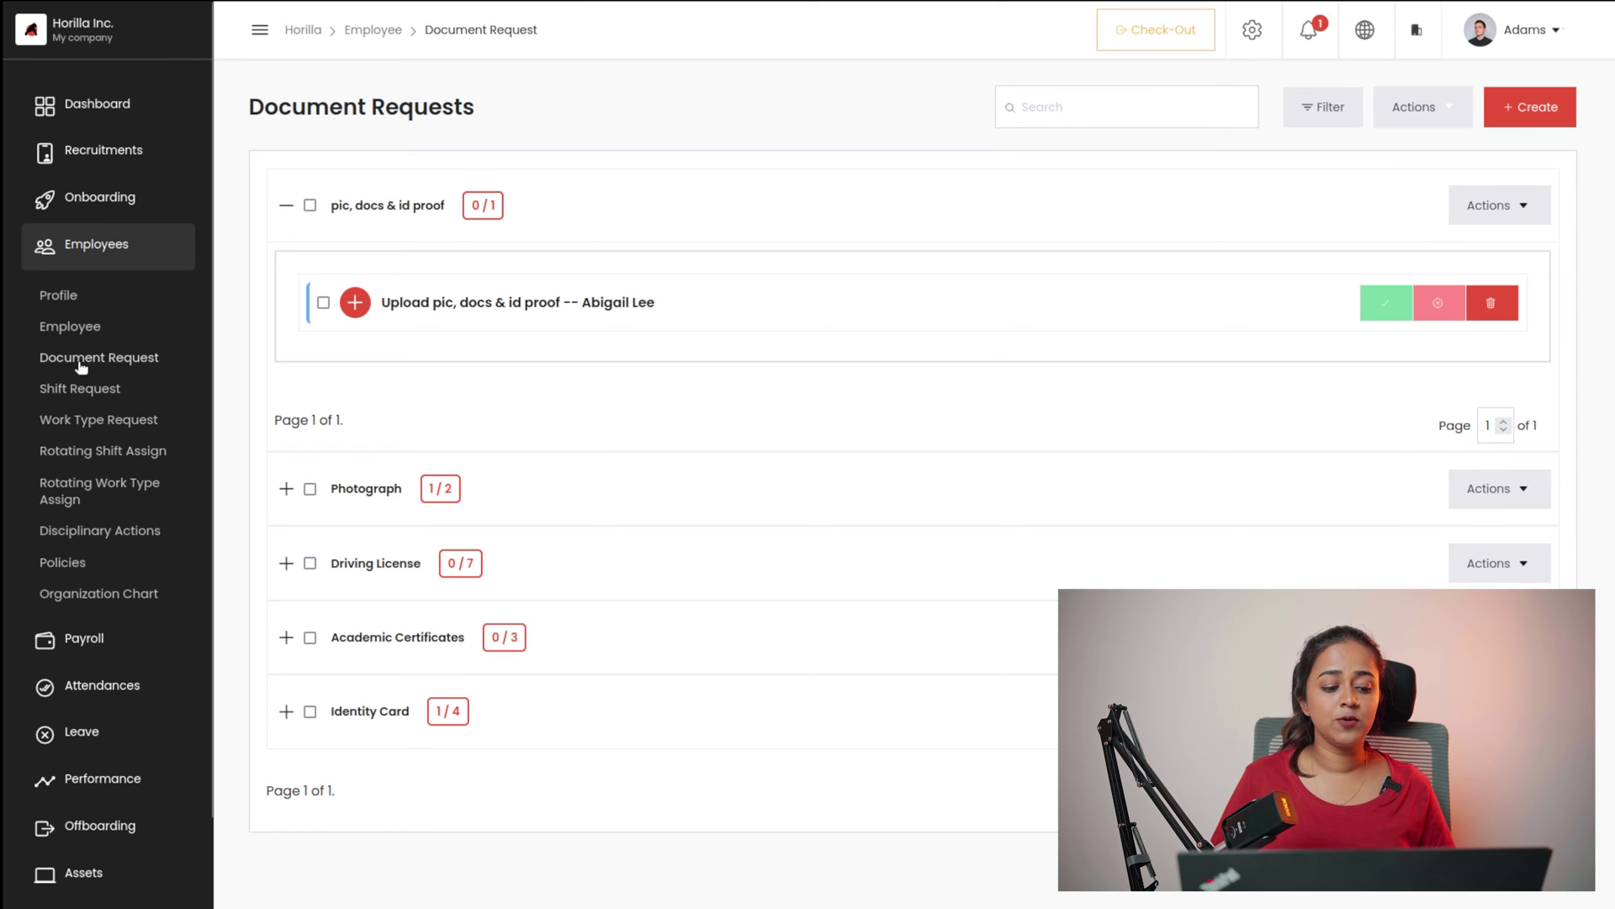
left_click(78, 389)
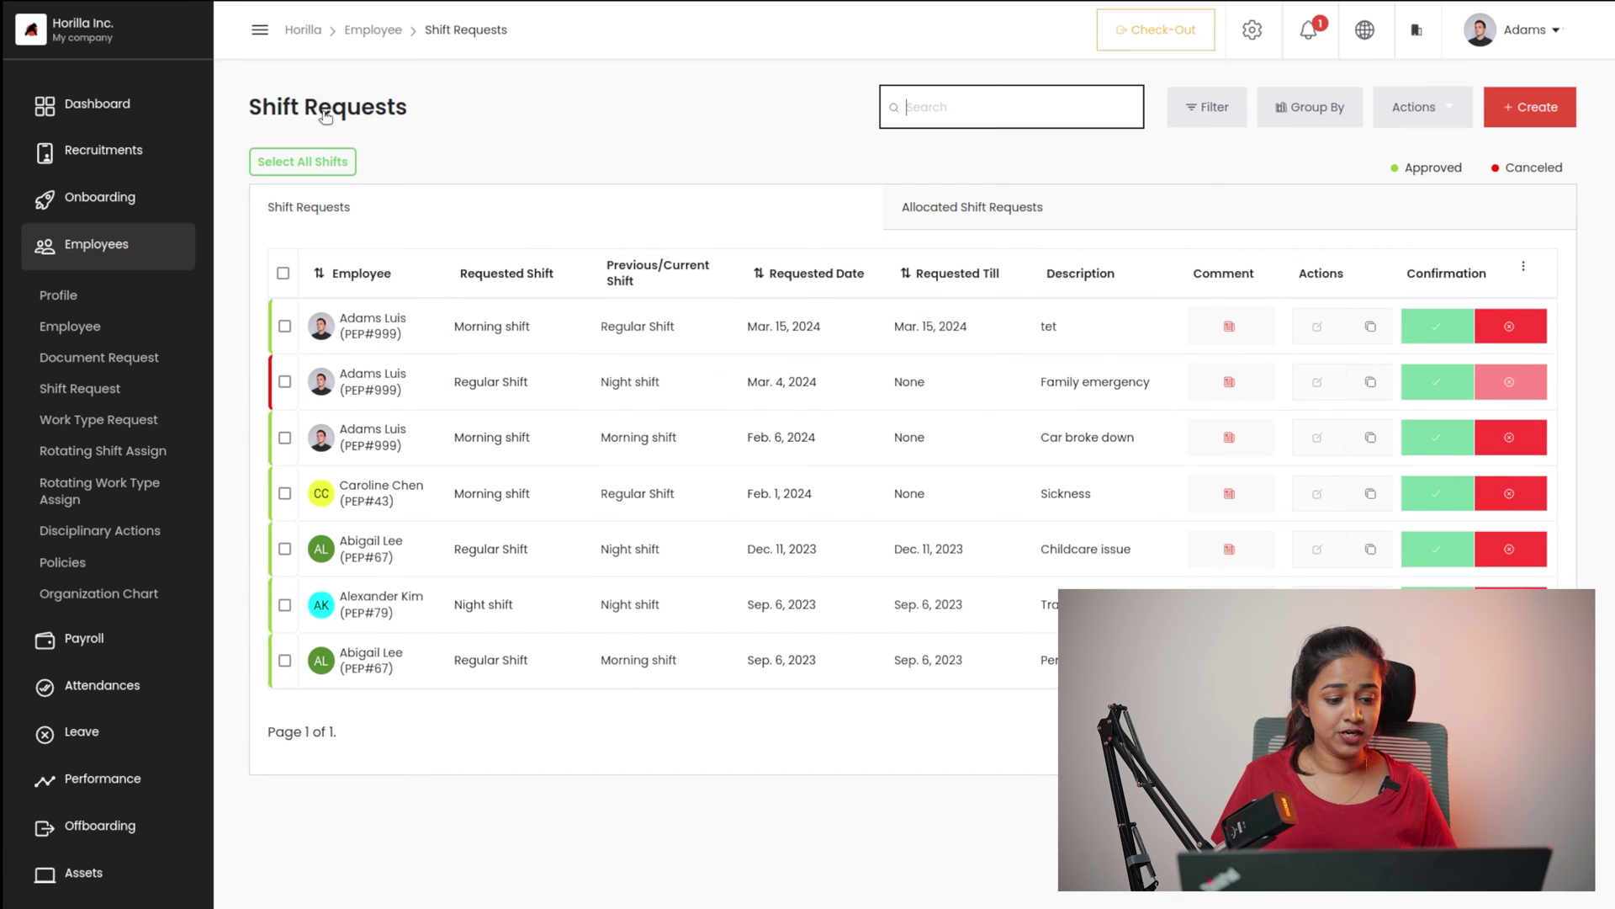
- View the work type requests and check which columns their table can show, without changing the selection
left_click(108, 429)
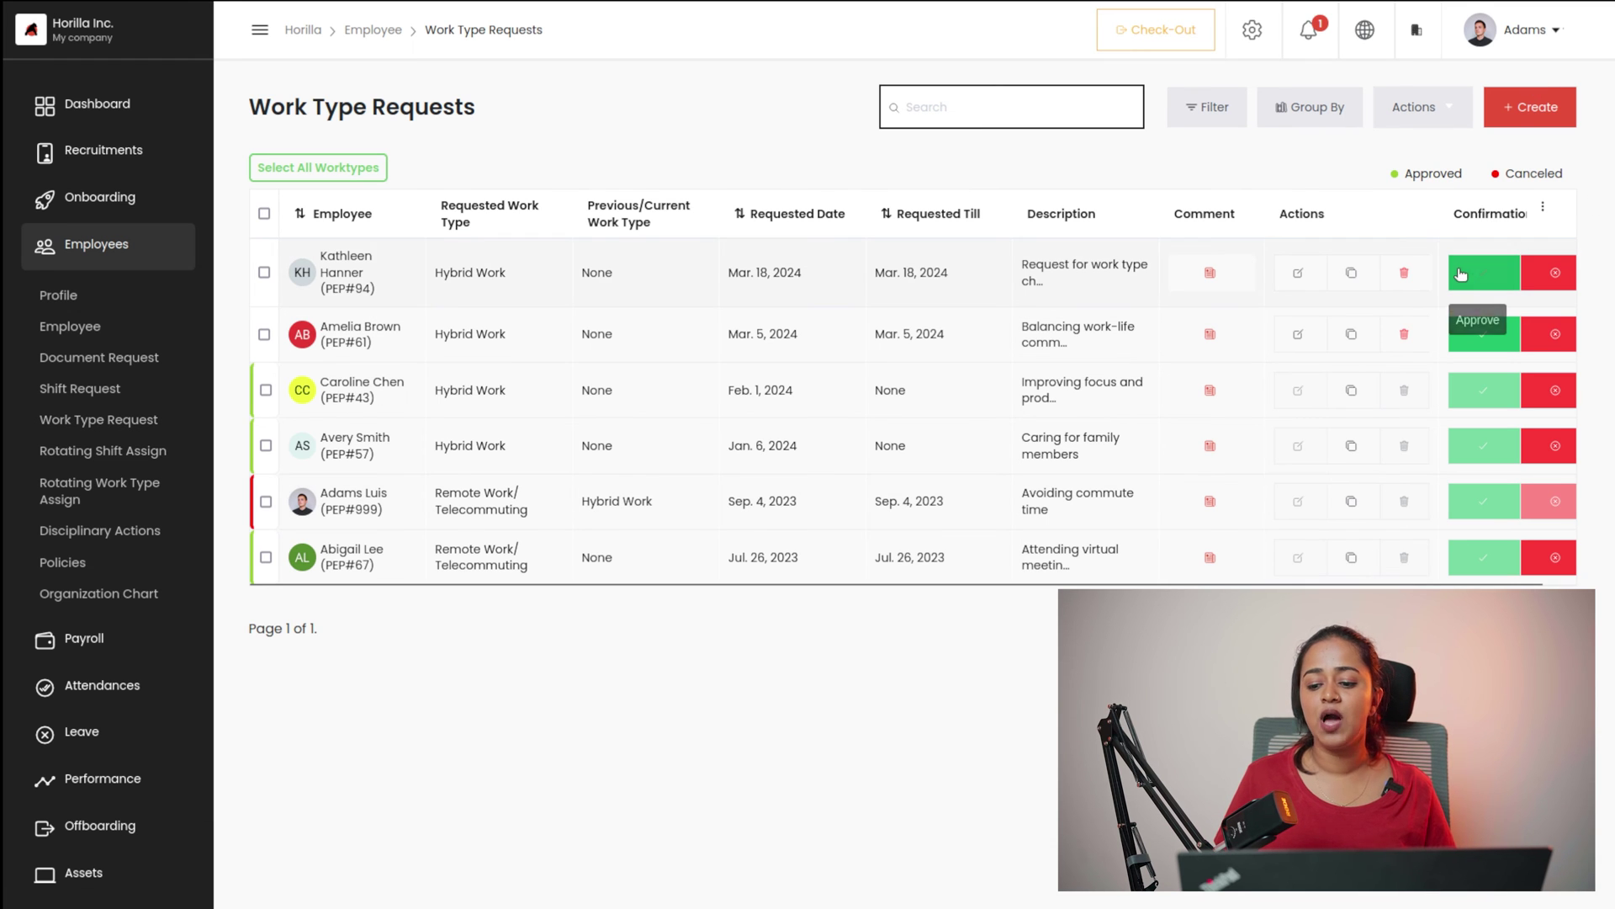
left_click(1544, 208)
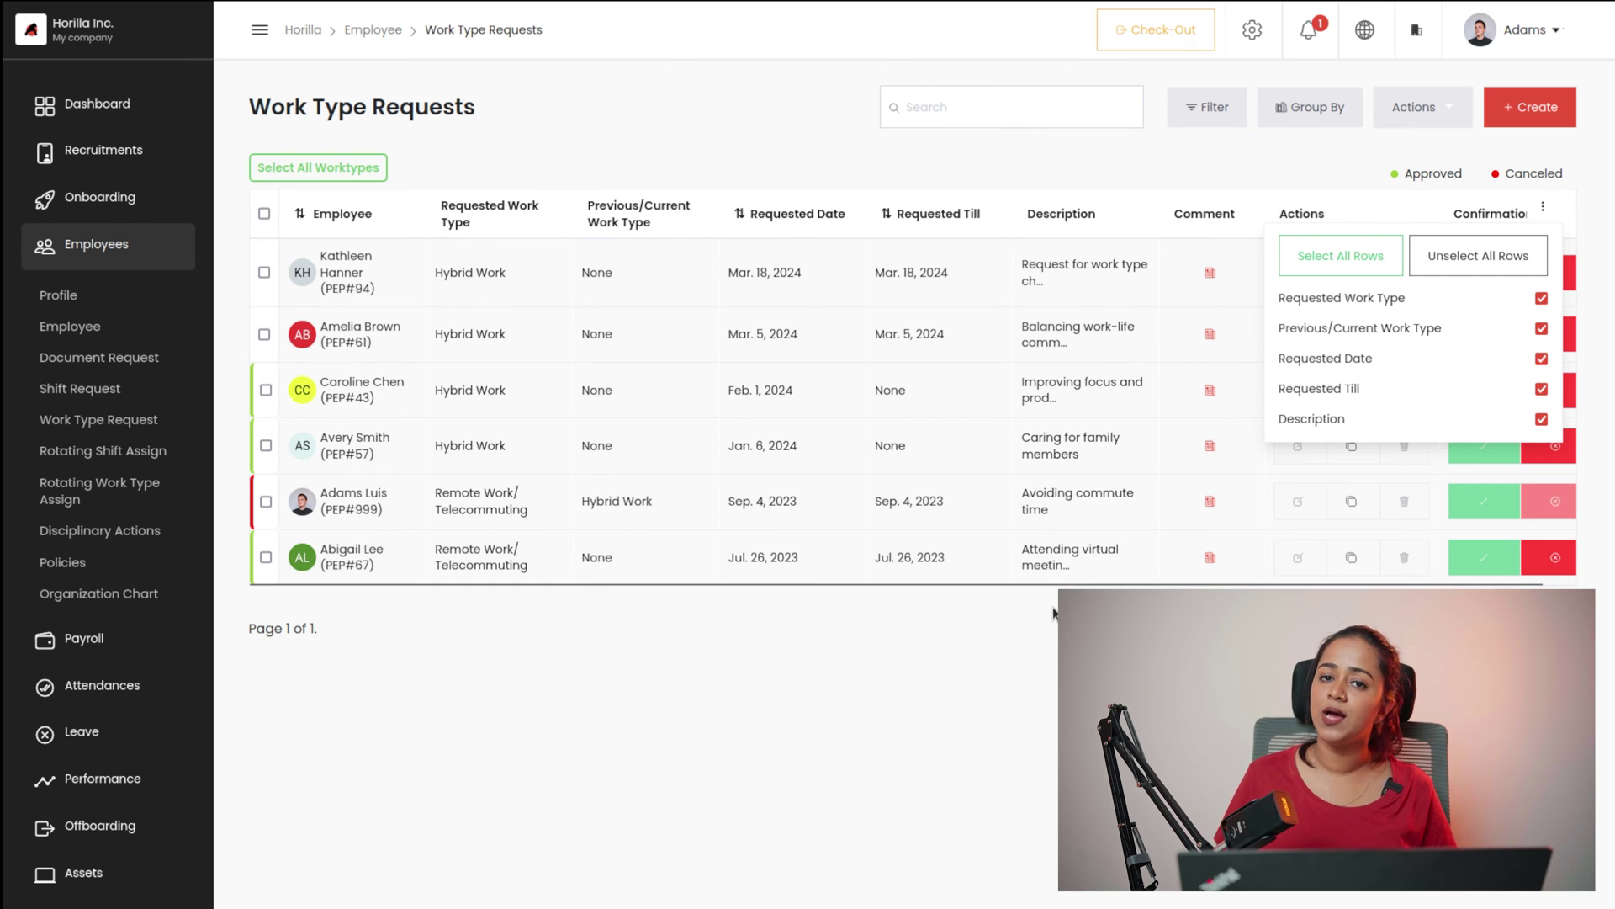
left_click(881, 678)
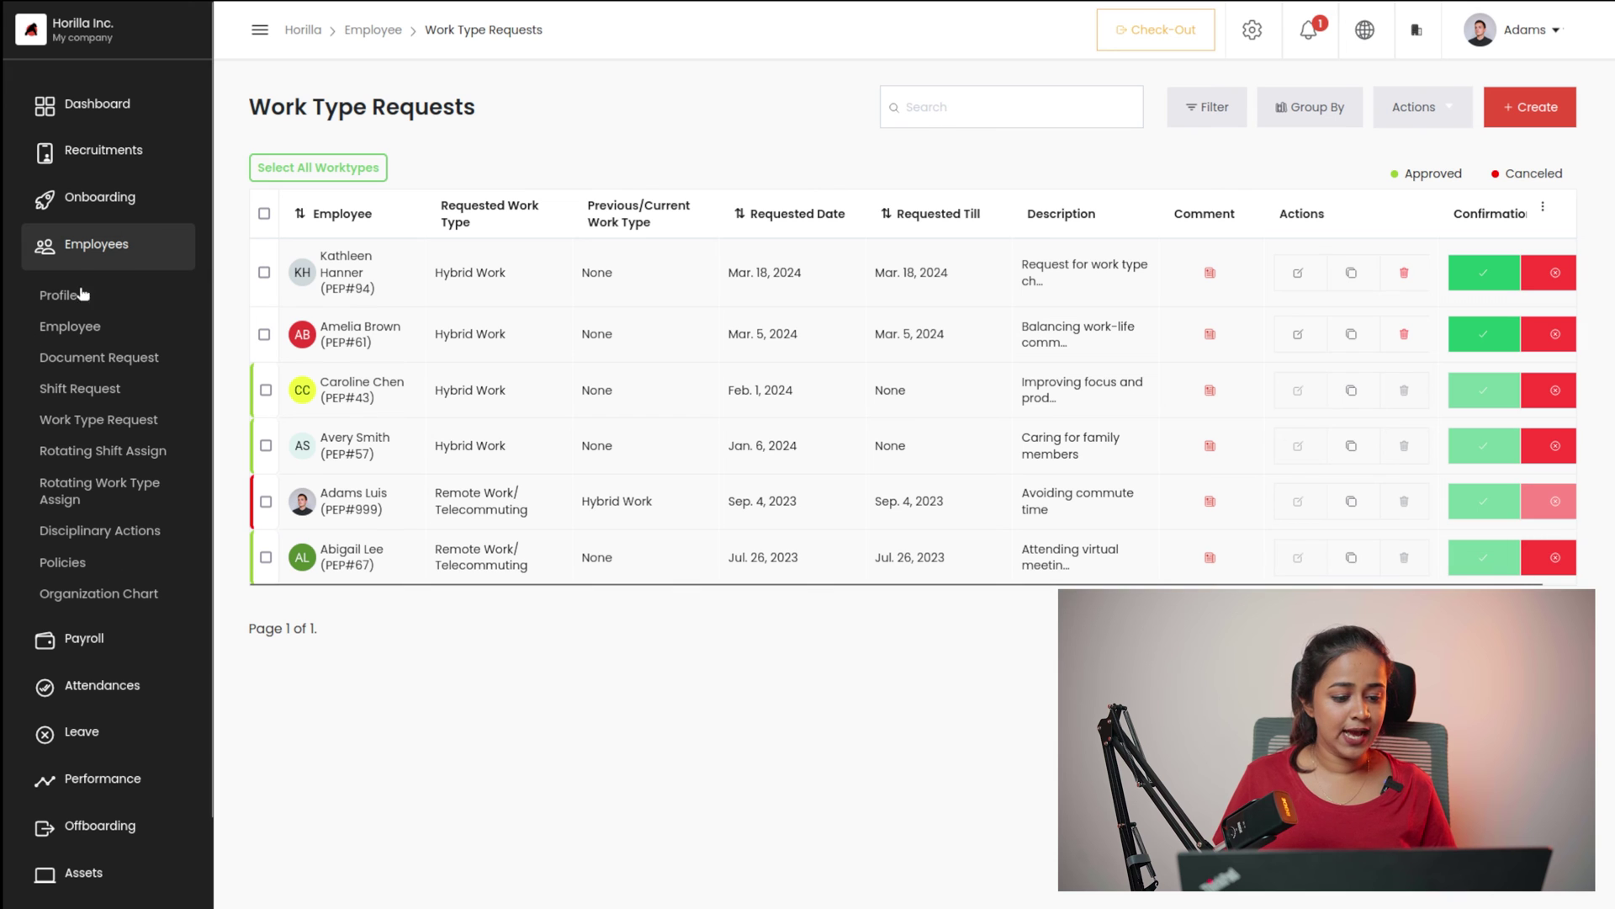
- Review the rotating shift assignments with their column options and view the rotating work type assignments
left_click(92, 454)
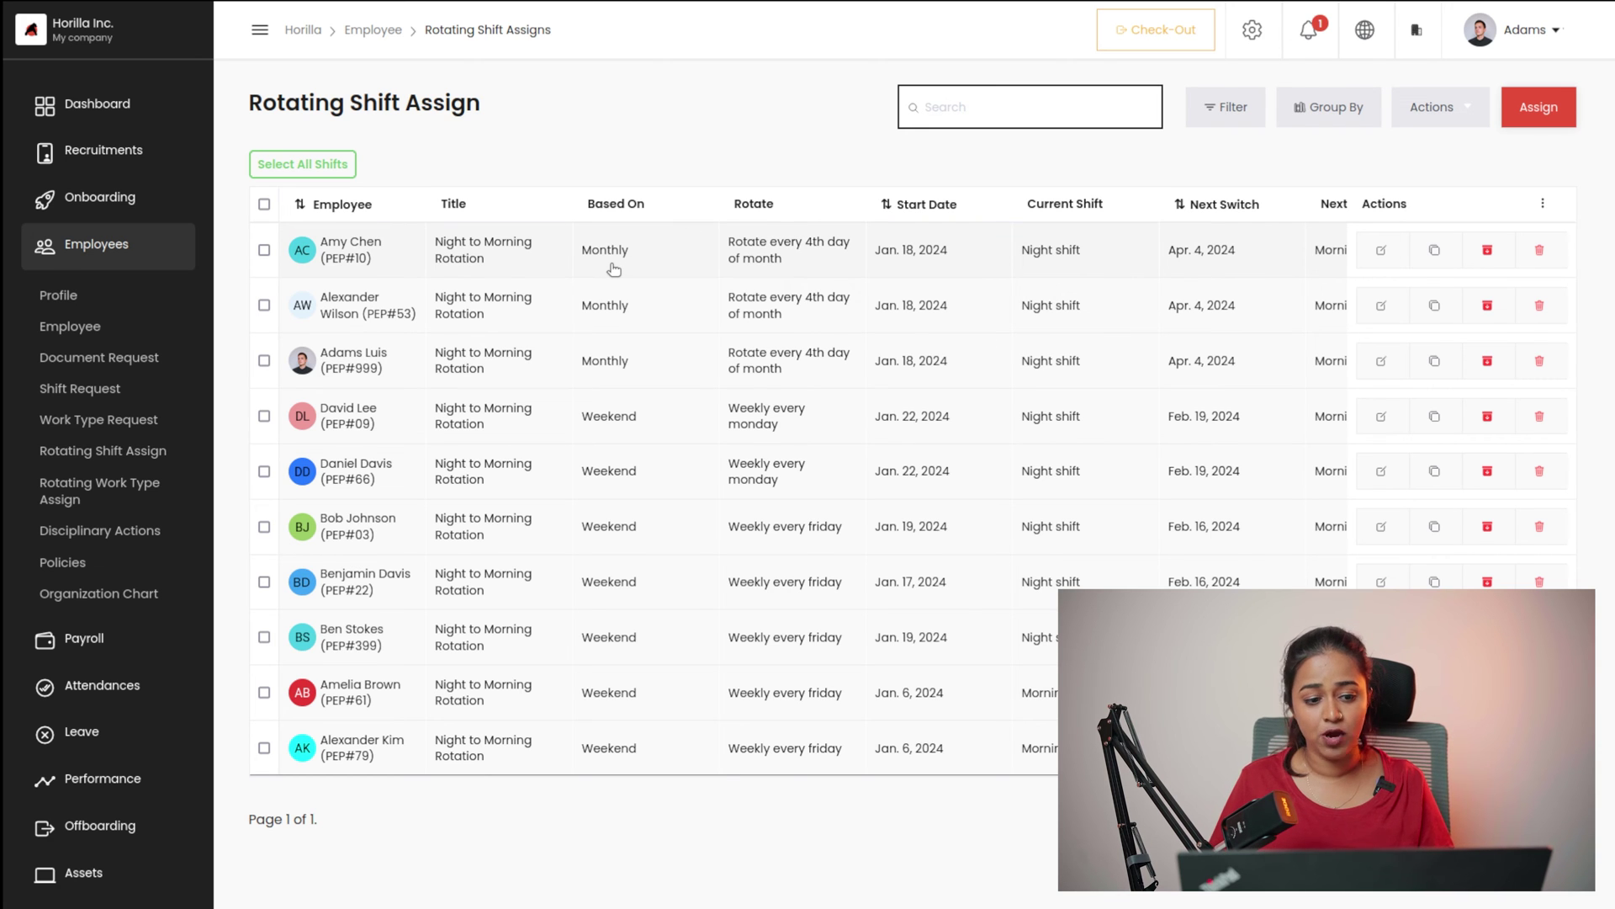
left_click(1544, 203)
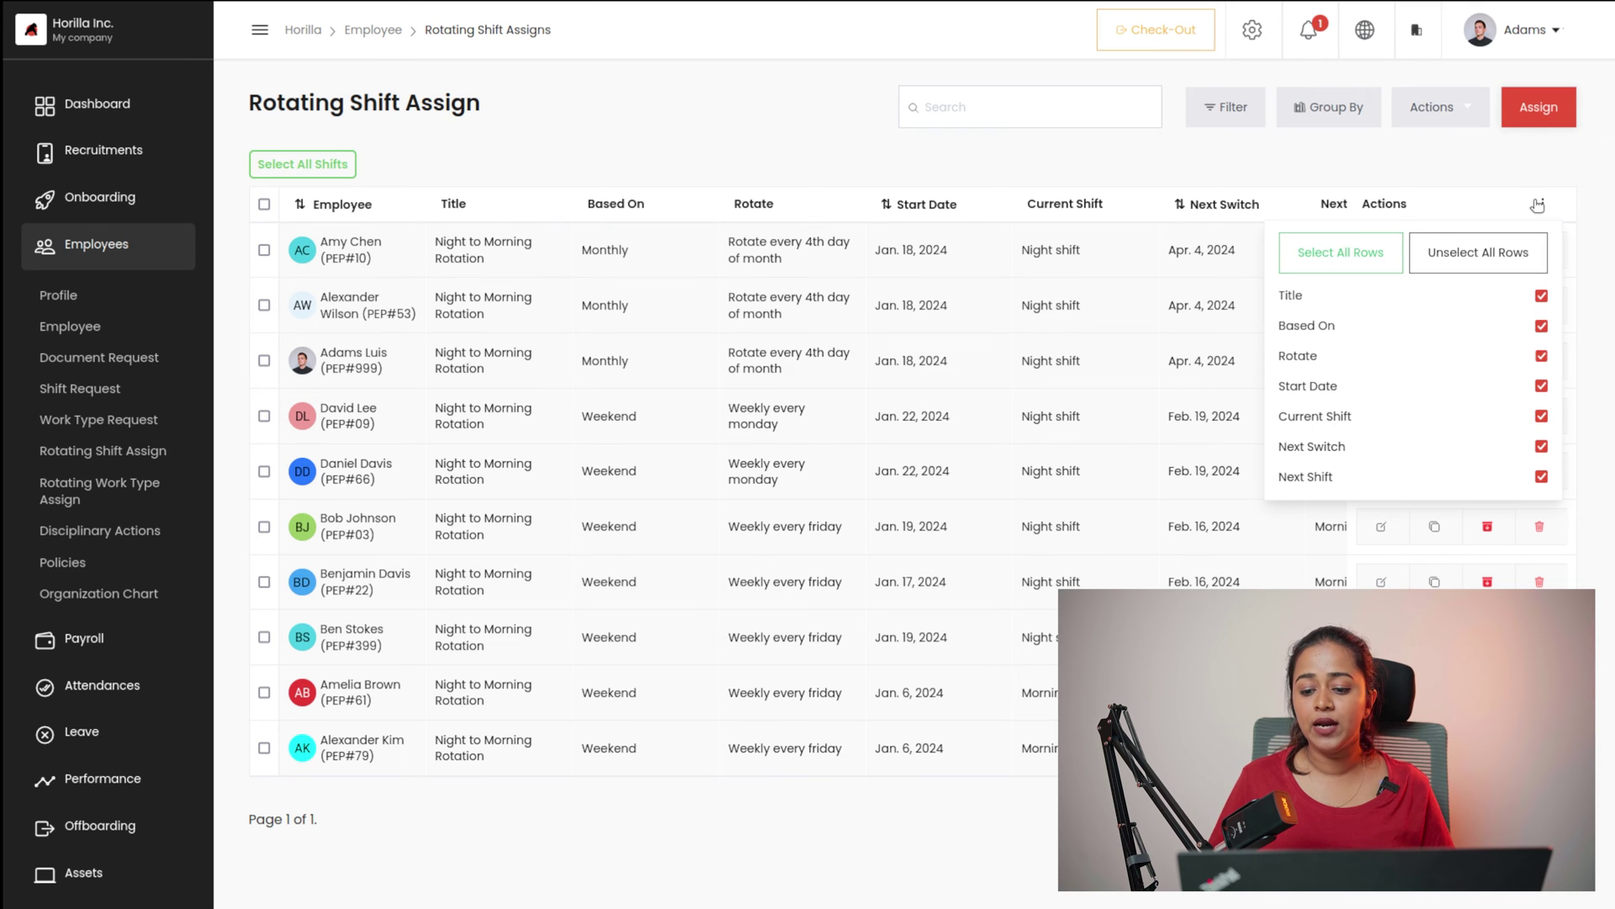
left_click(1083, 145)
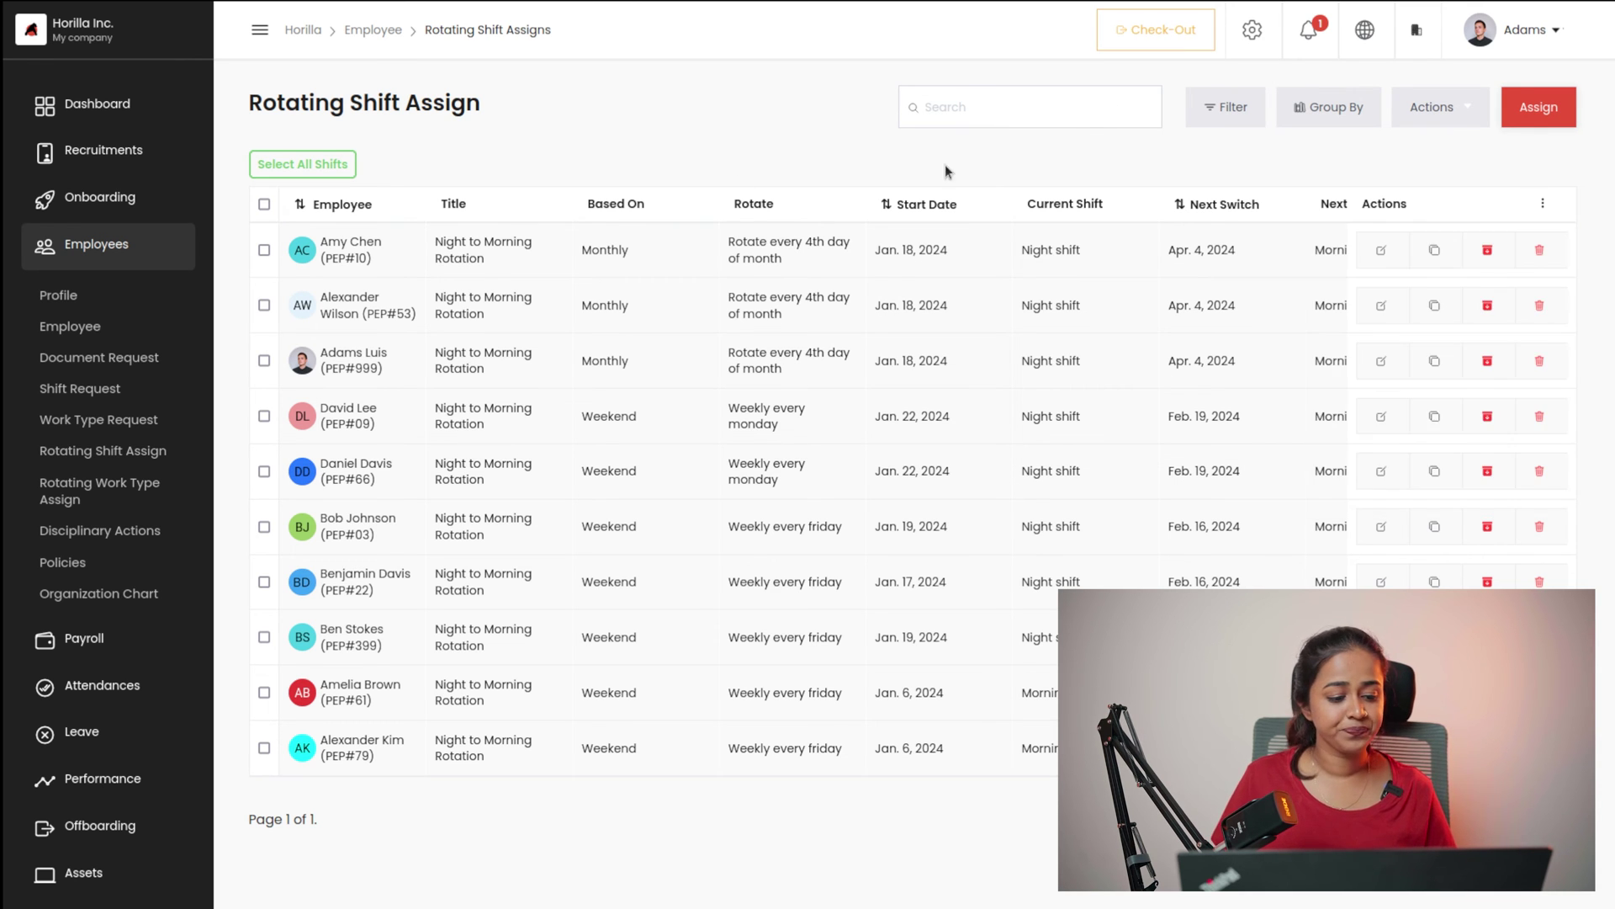
left_click(91, 497)
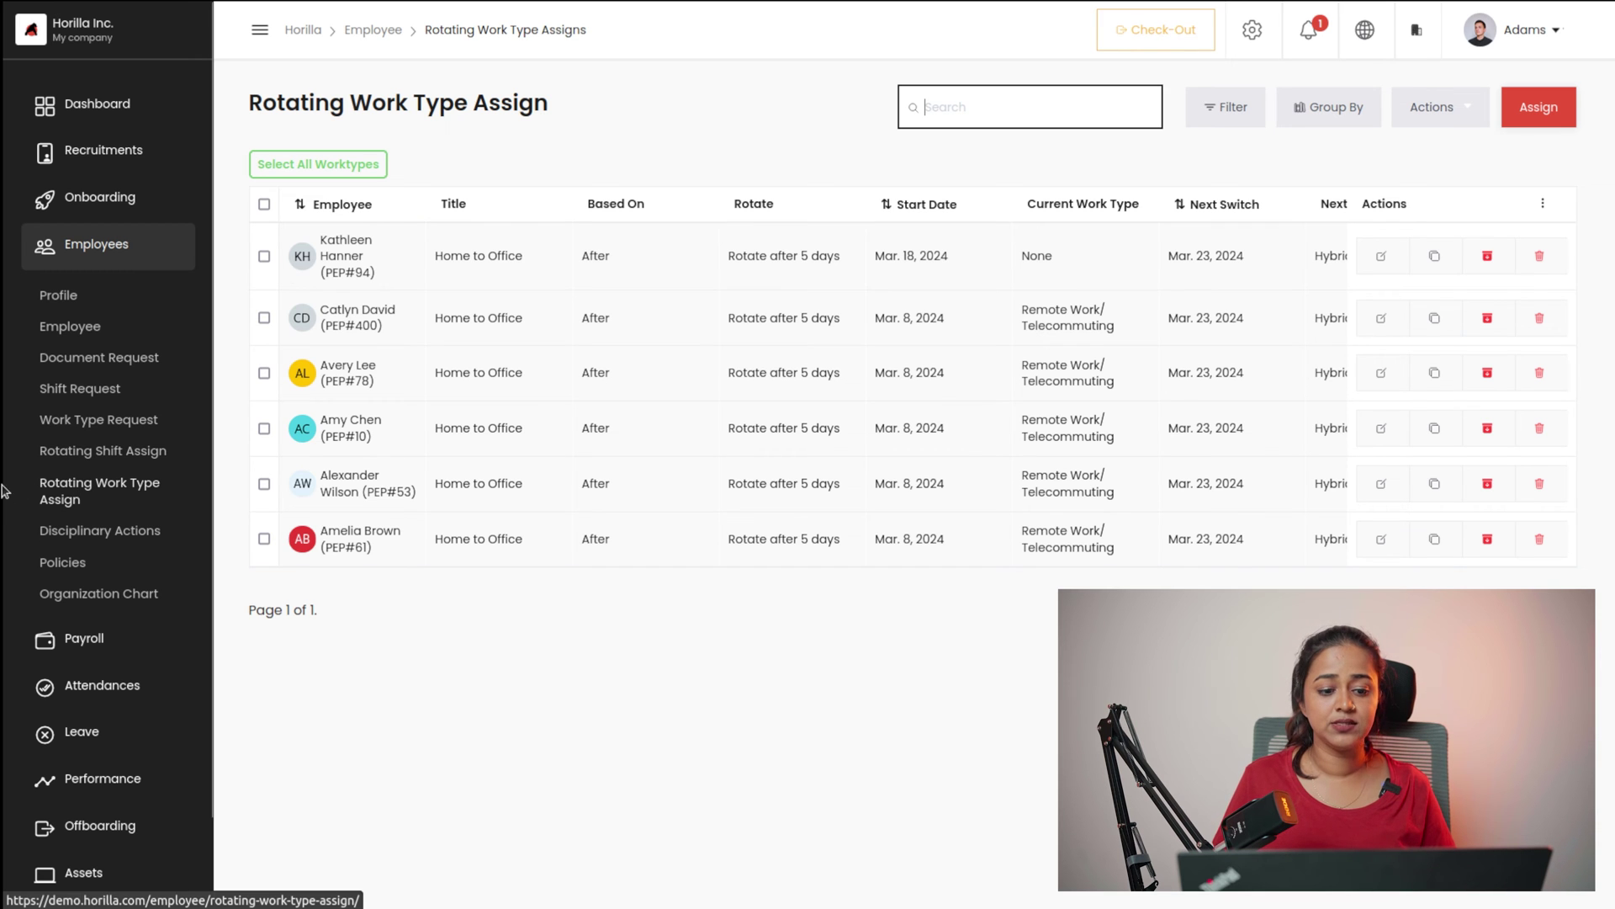
- Review the disciplinary actions and look through the Take An Action form and its action types without saving anything
left_click(92, 534)
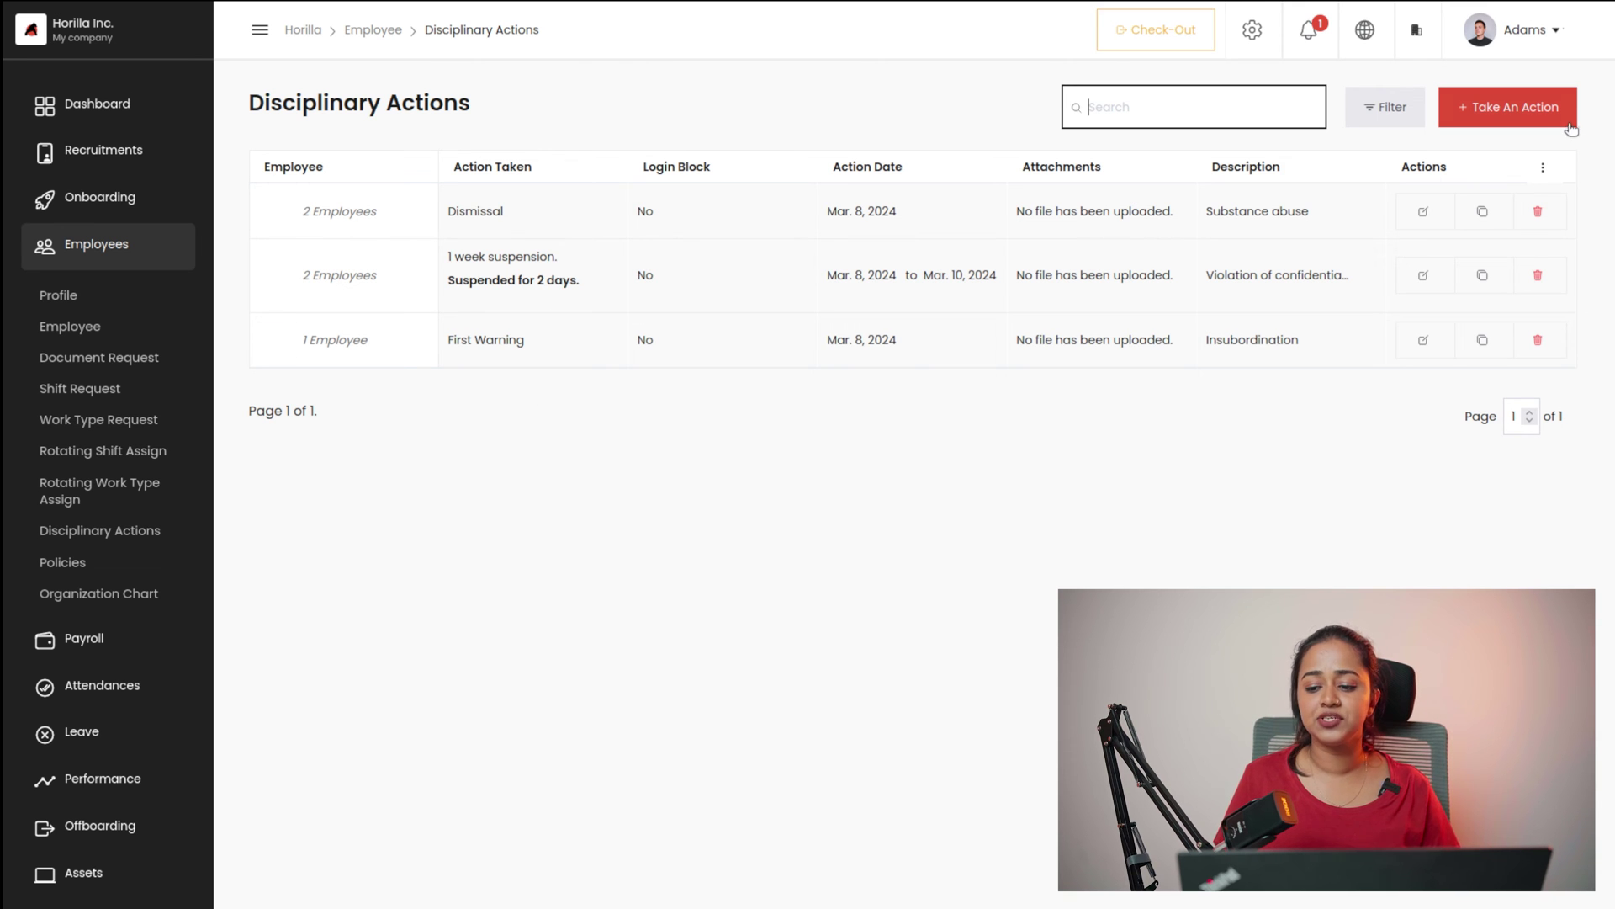
left_click(1527, 106)
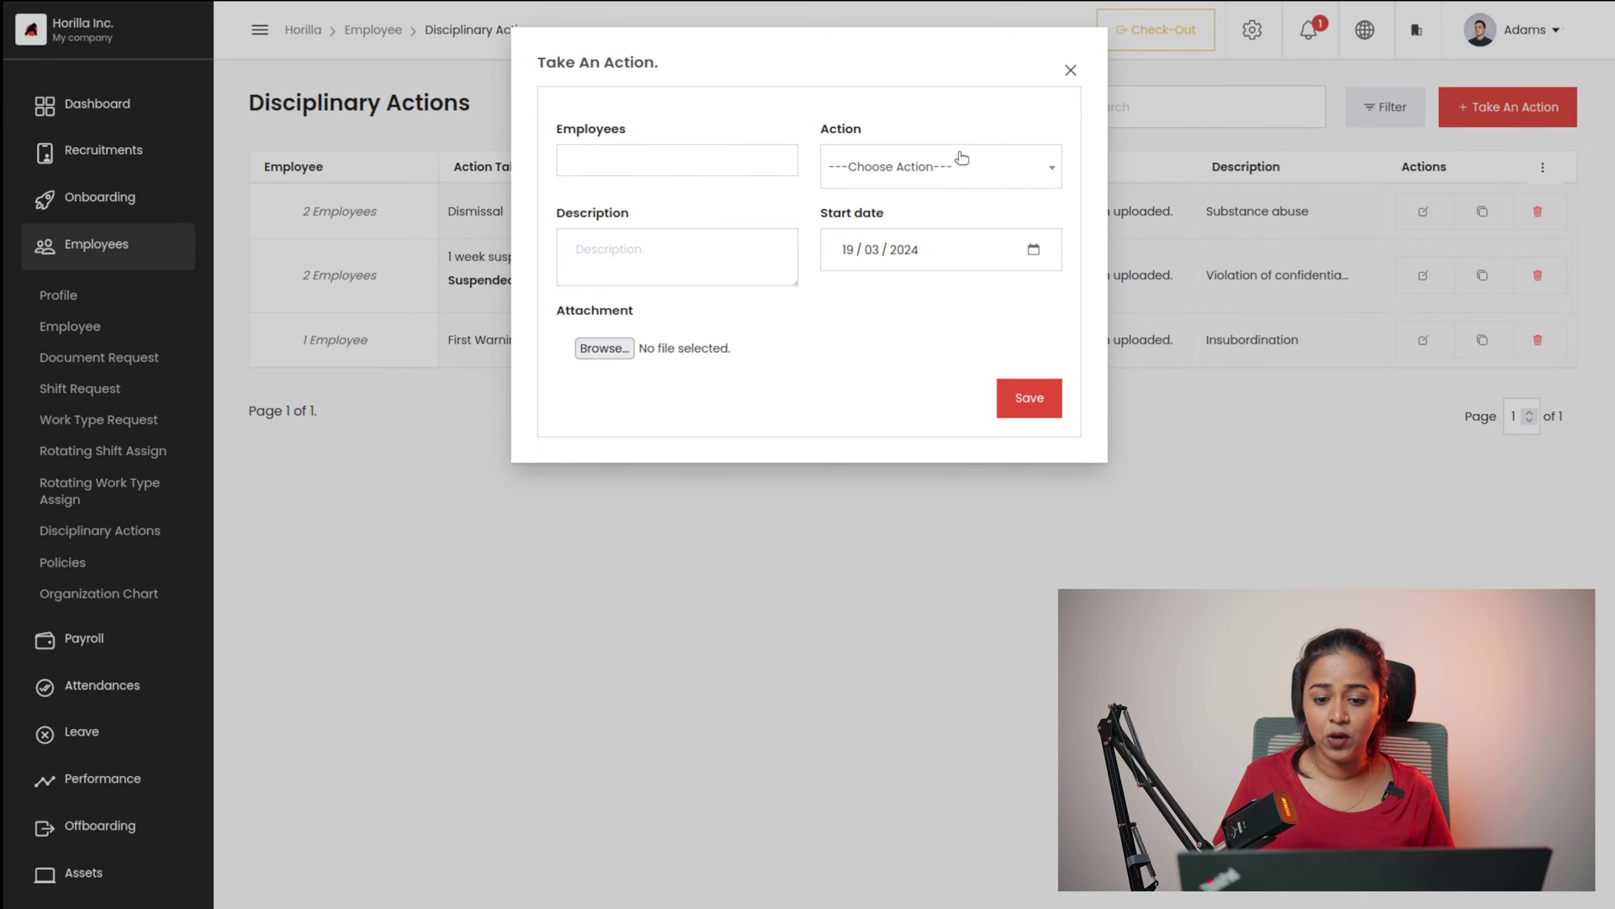
left_click(949, 173)
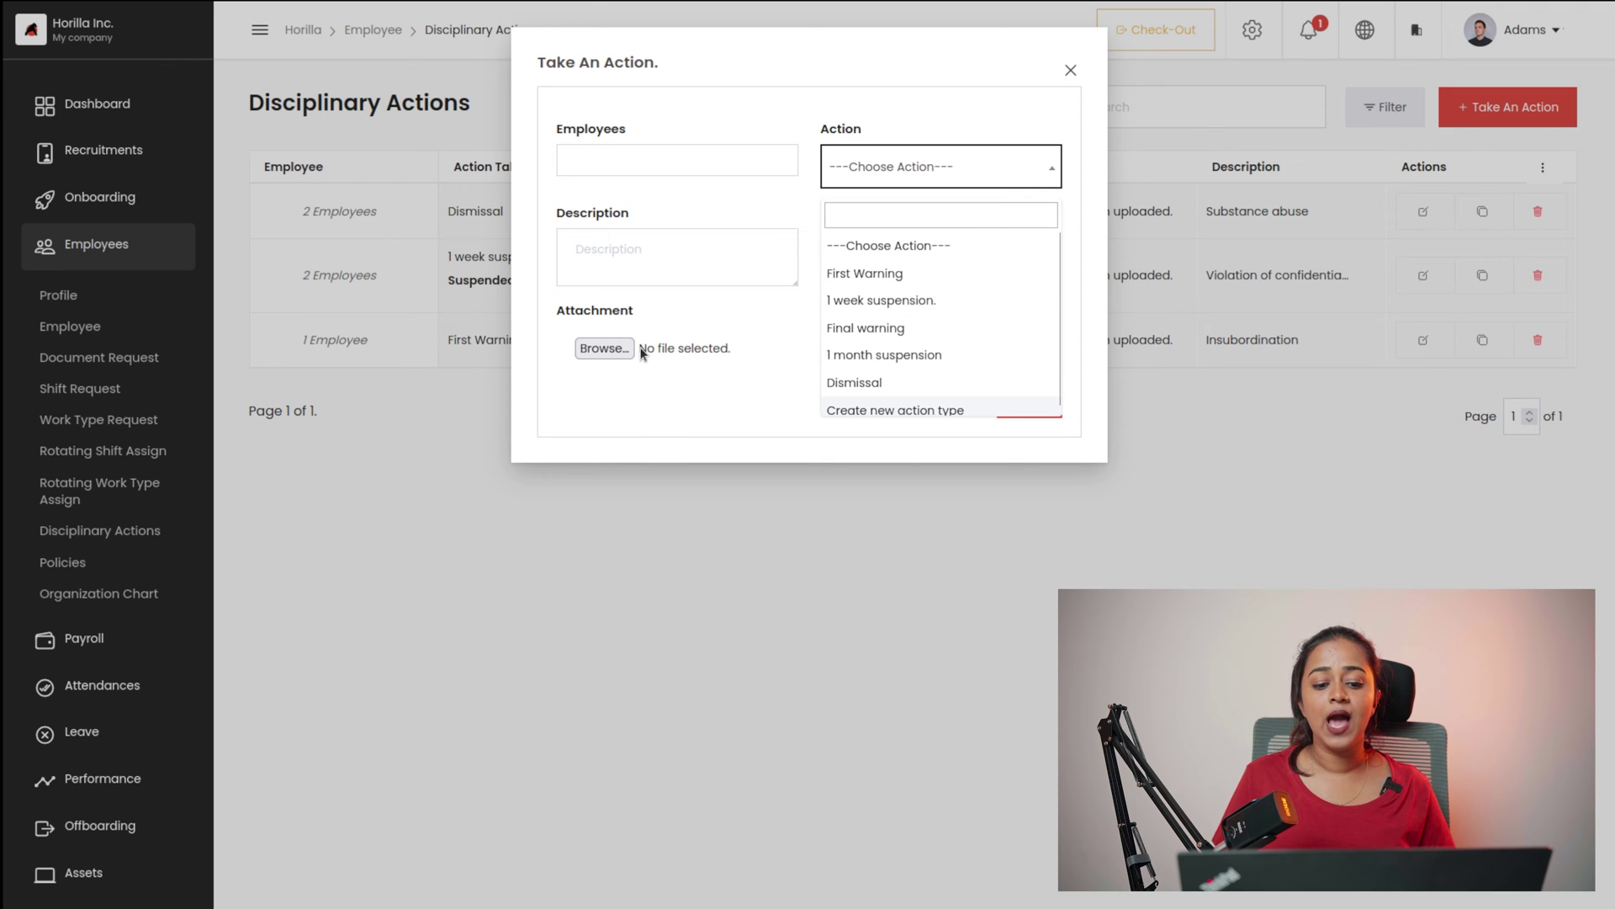
left_click(656, 465)
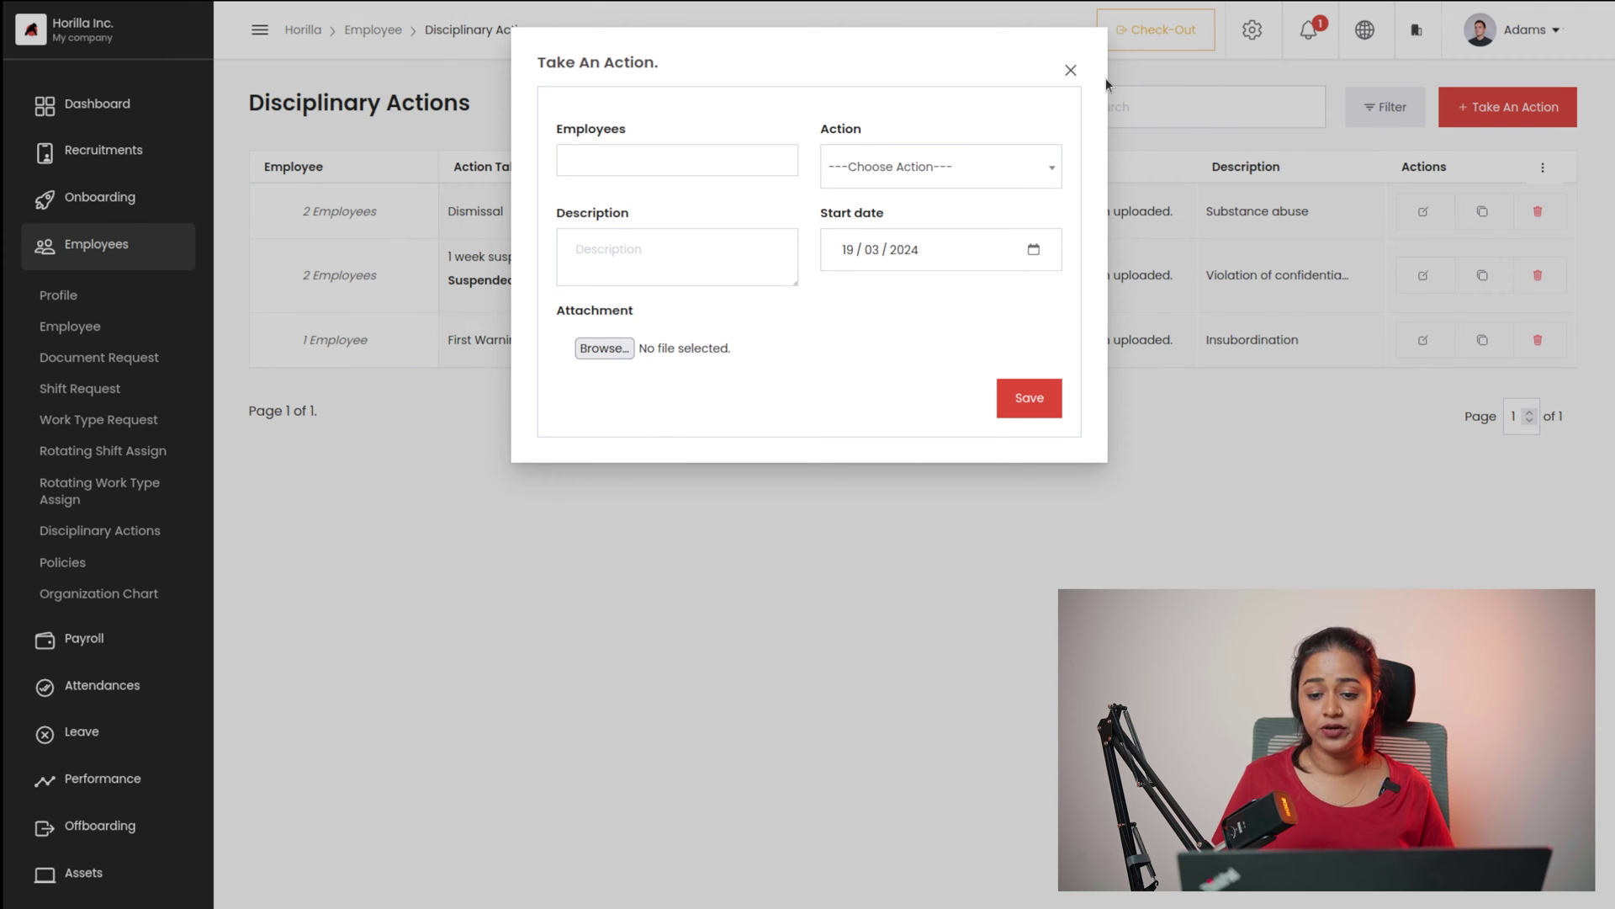
left_click(1071, 70)
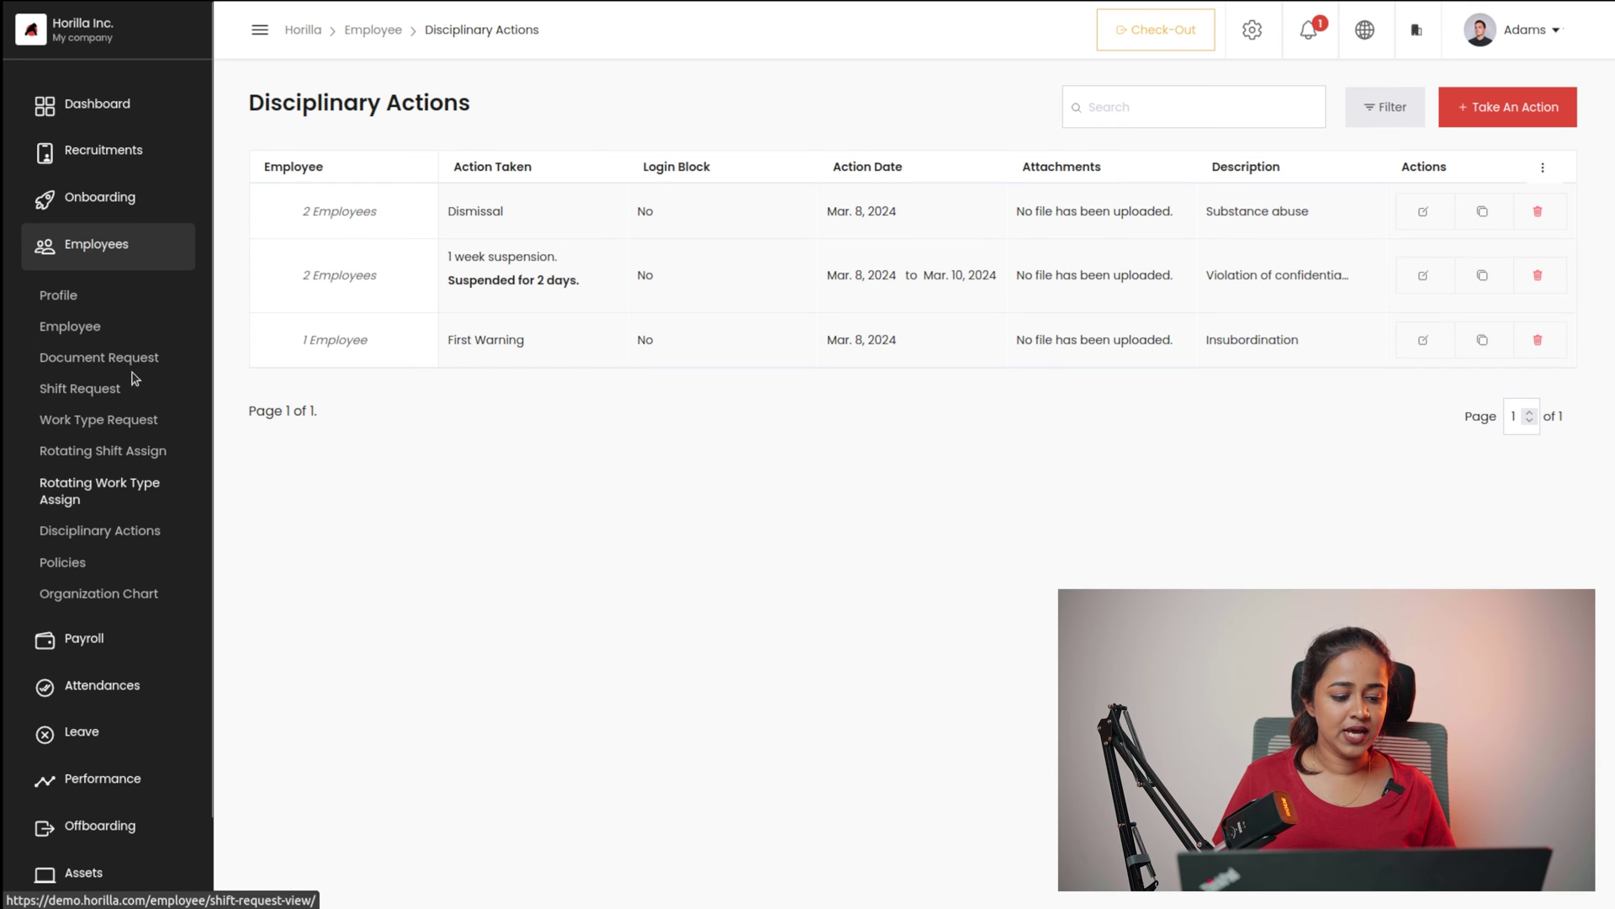
- View the company policies and examine the organizational chart across all of its branches
left_click(64, 563)
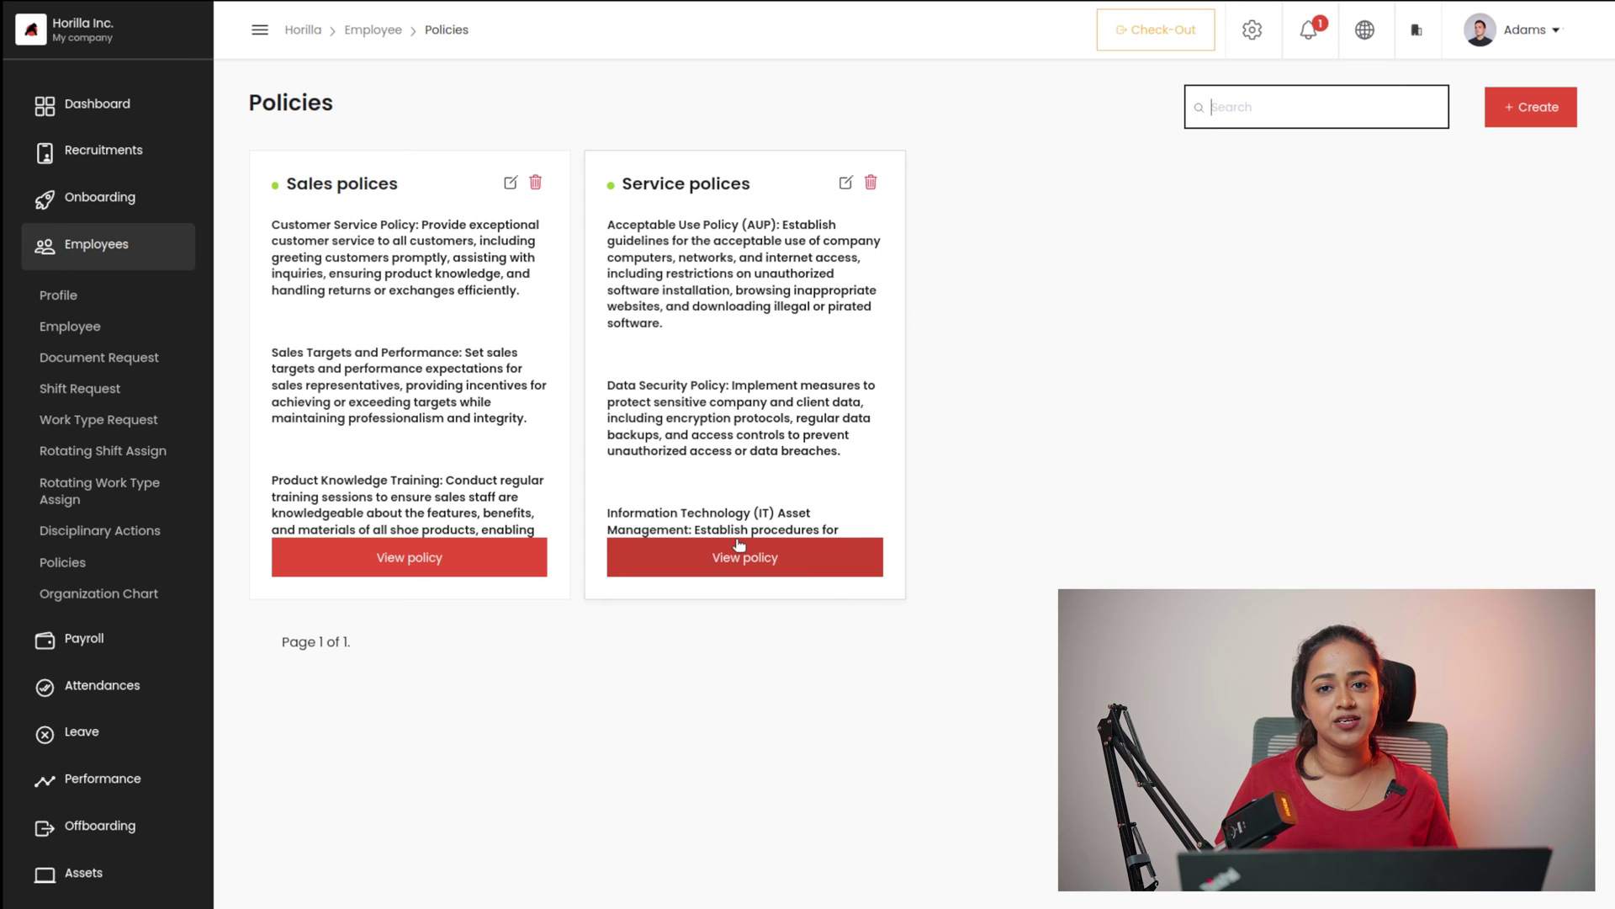
left_click(74, 593)
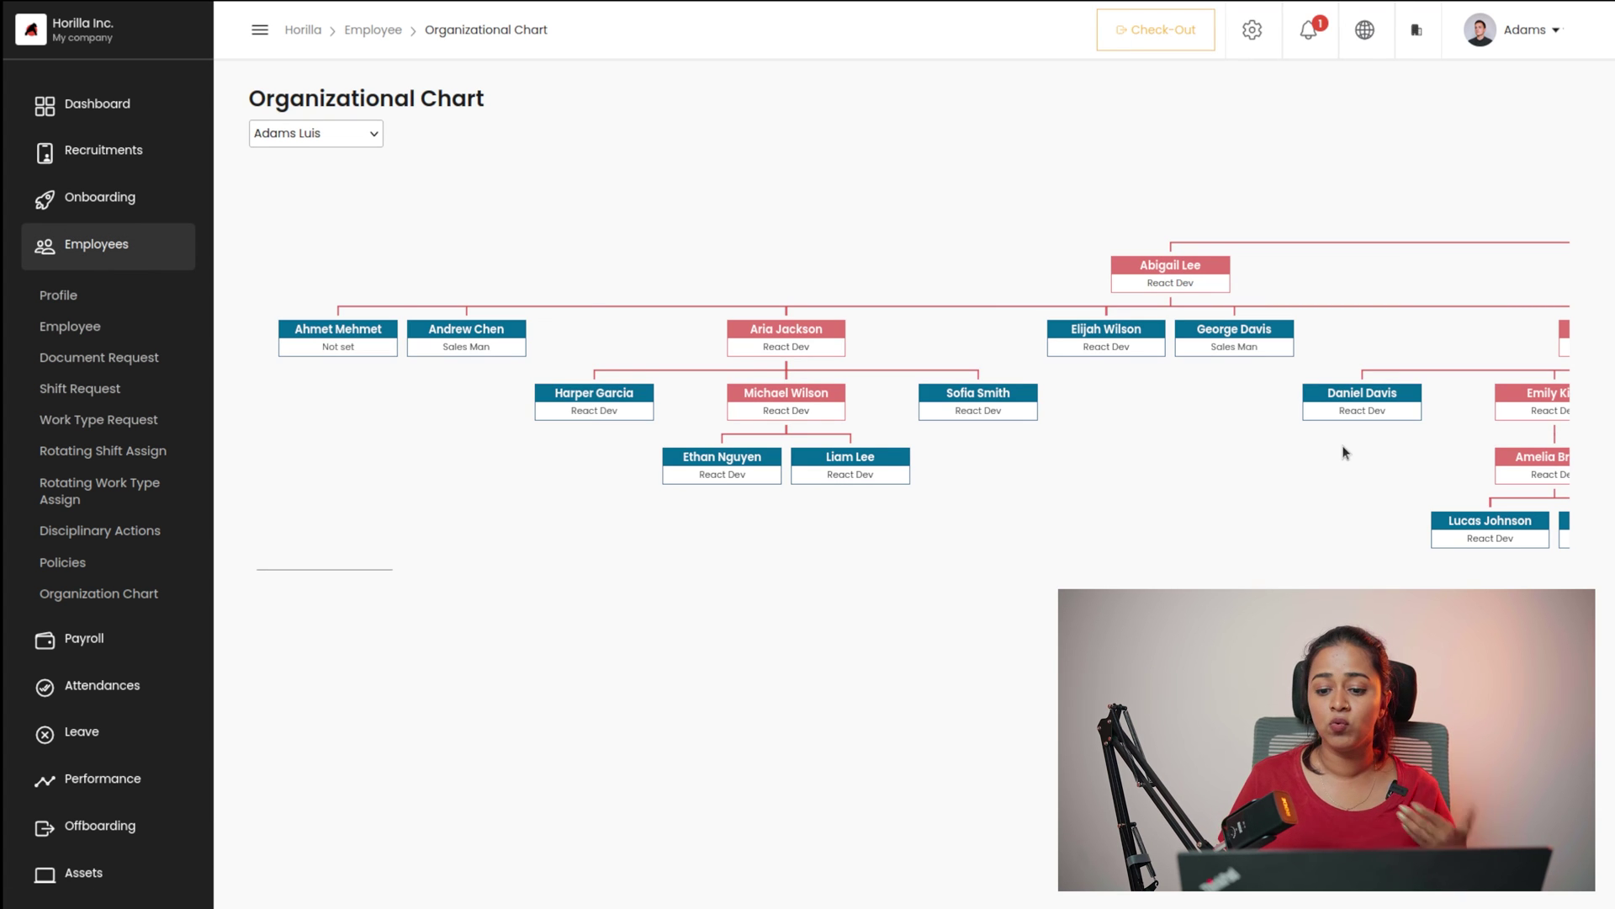
scroll(1344, 452, "right", 10)
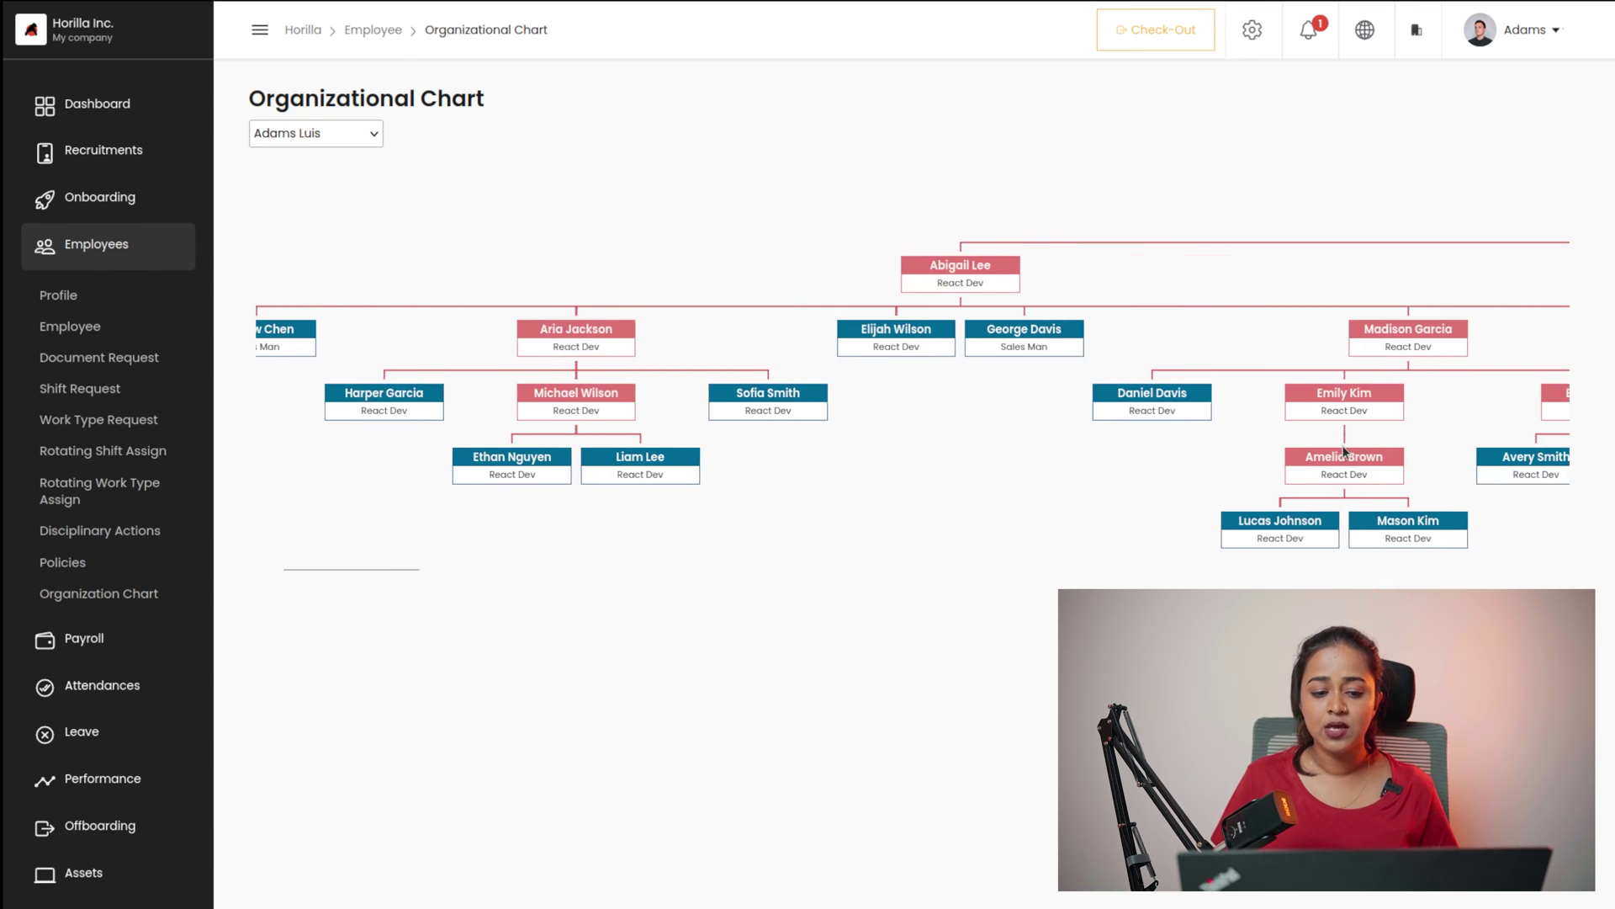
scroll(1344, 453, "right", 5)
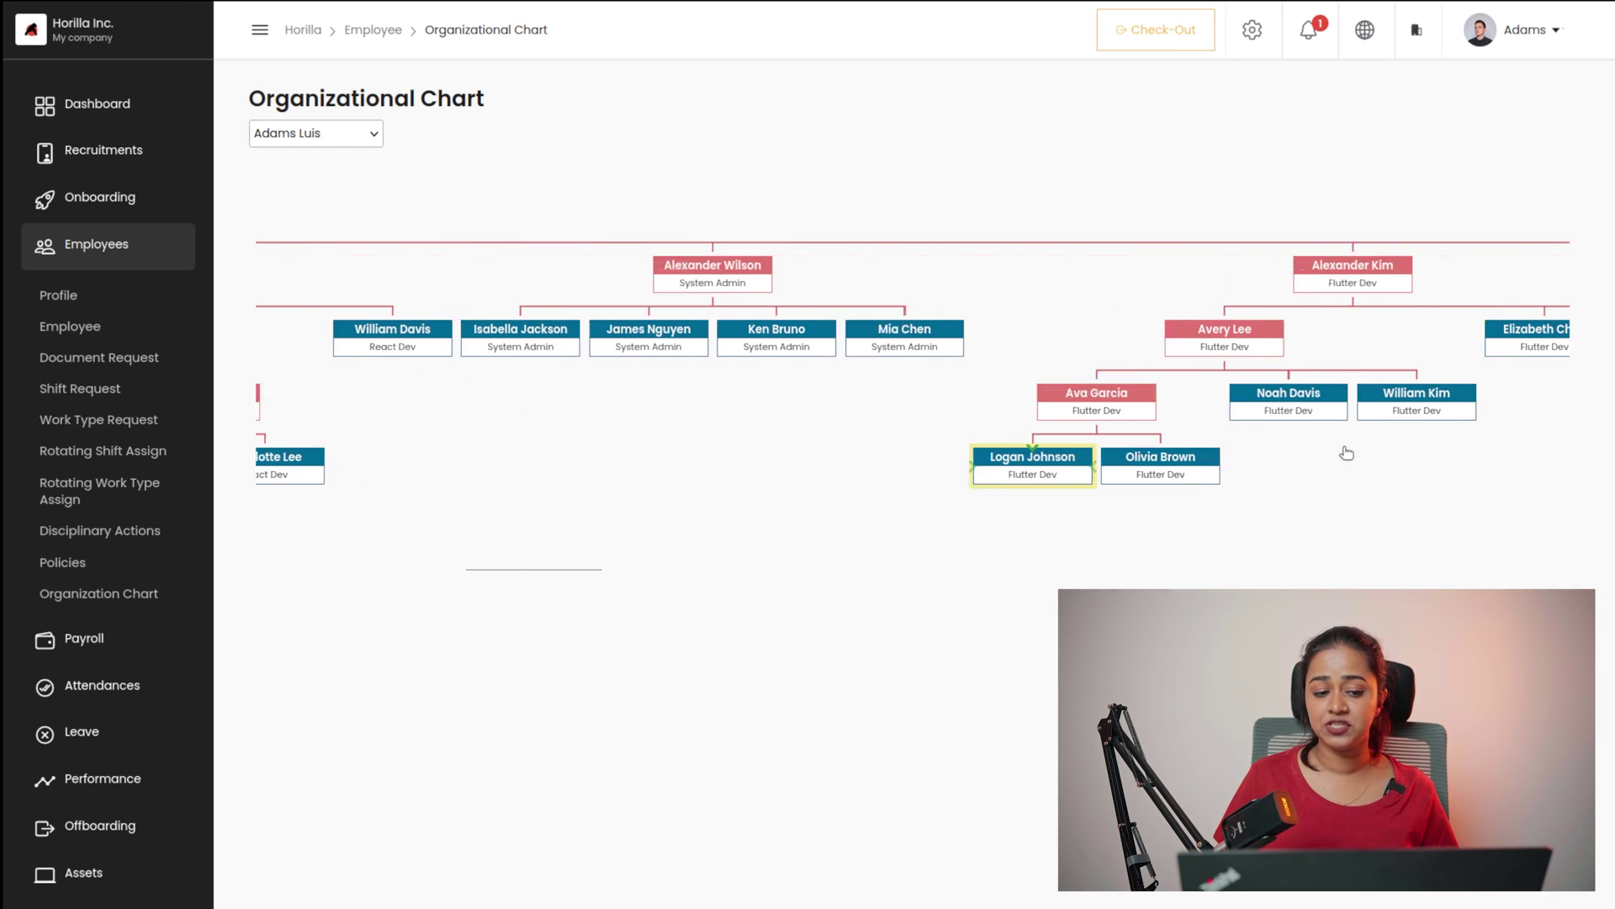
left_click(332, 138)
left_click(331, 138)
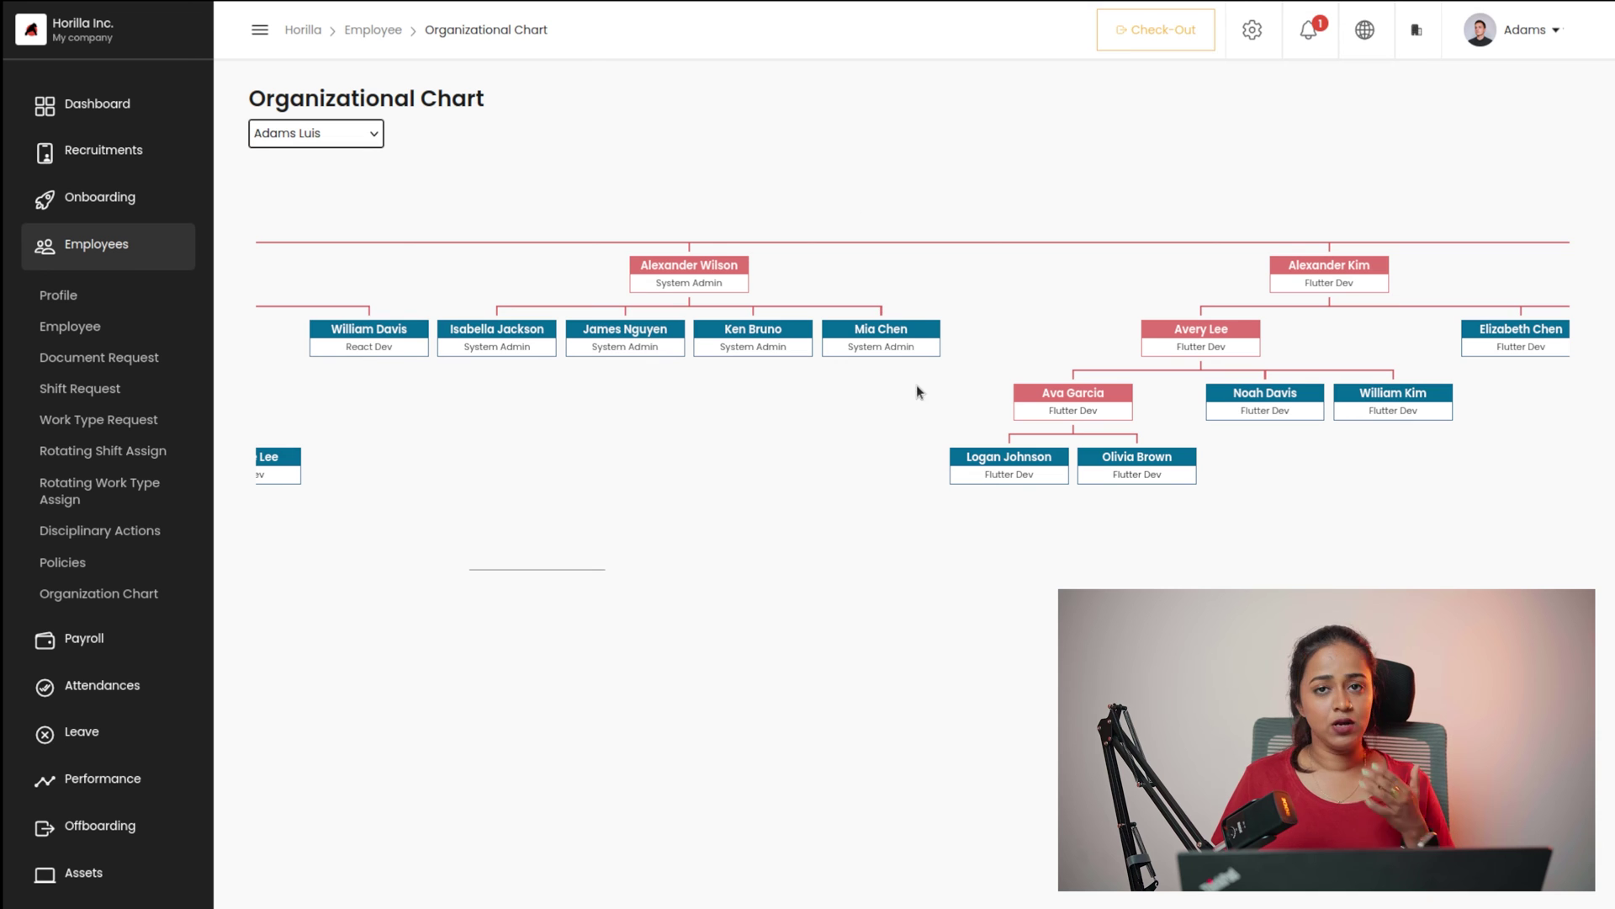
scroll(884, 220, "left", 5)
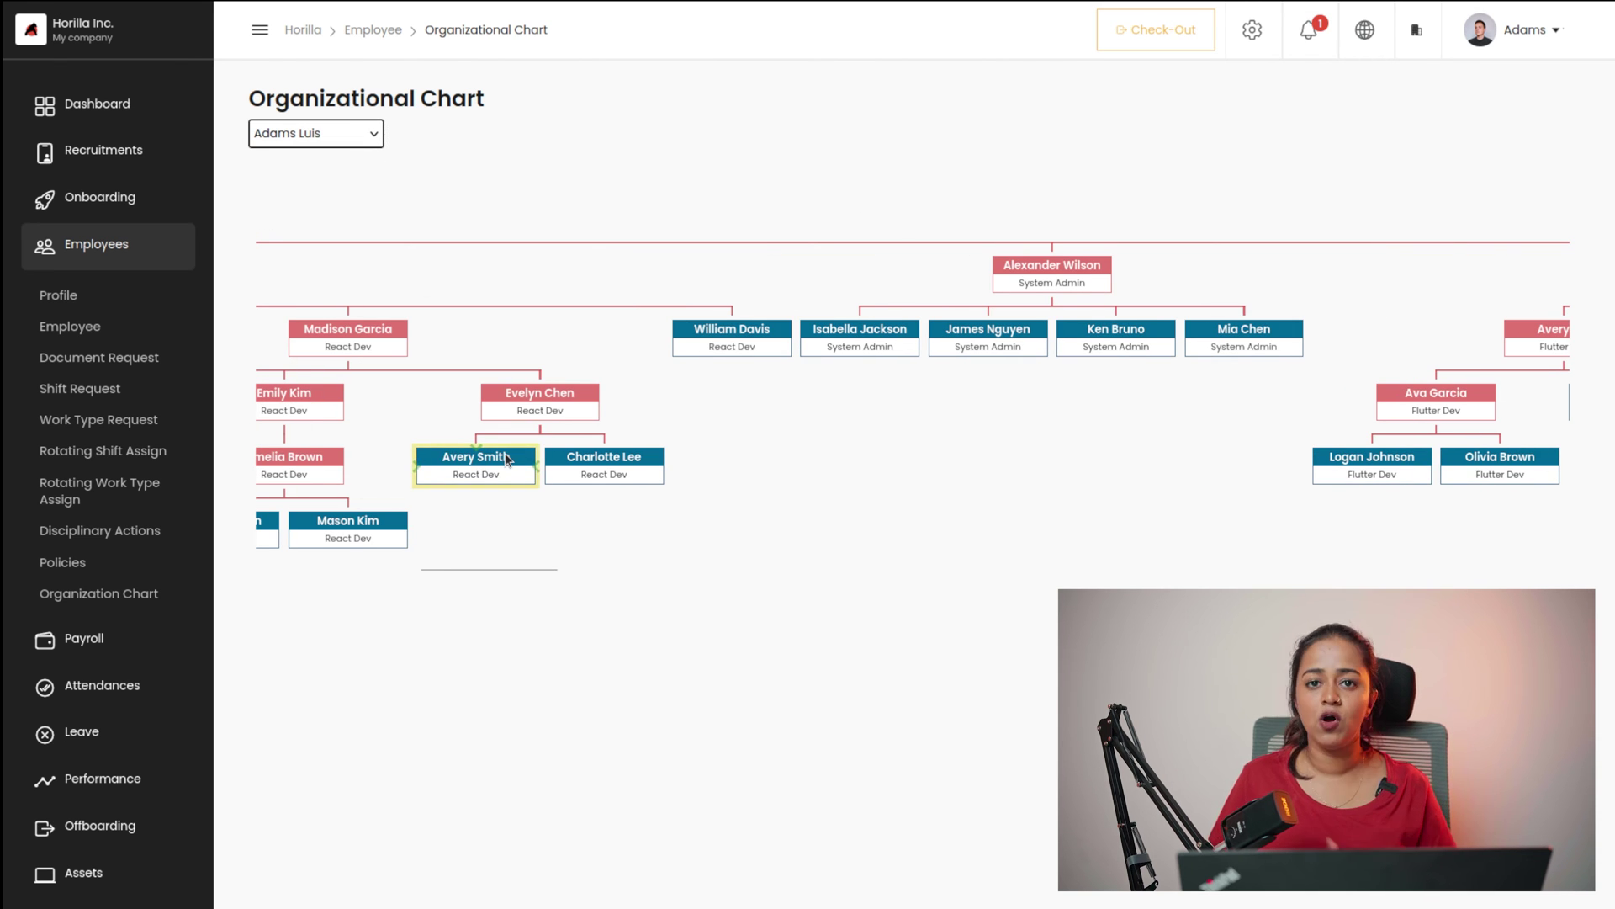
scroll(507, 458, "left", 10)
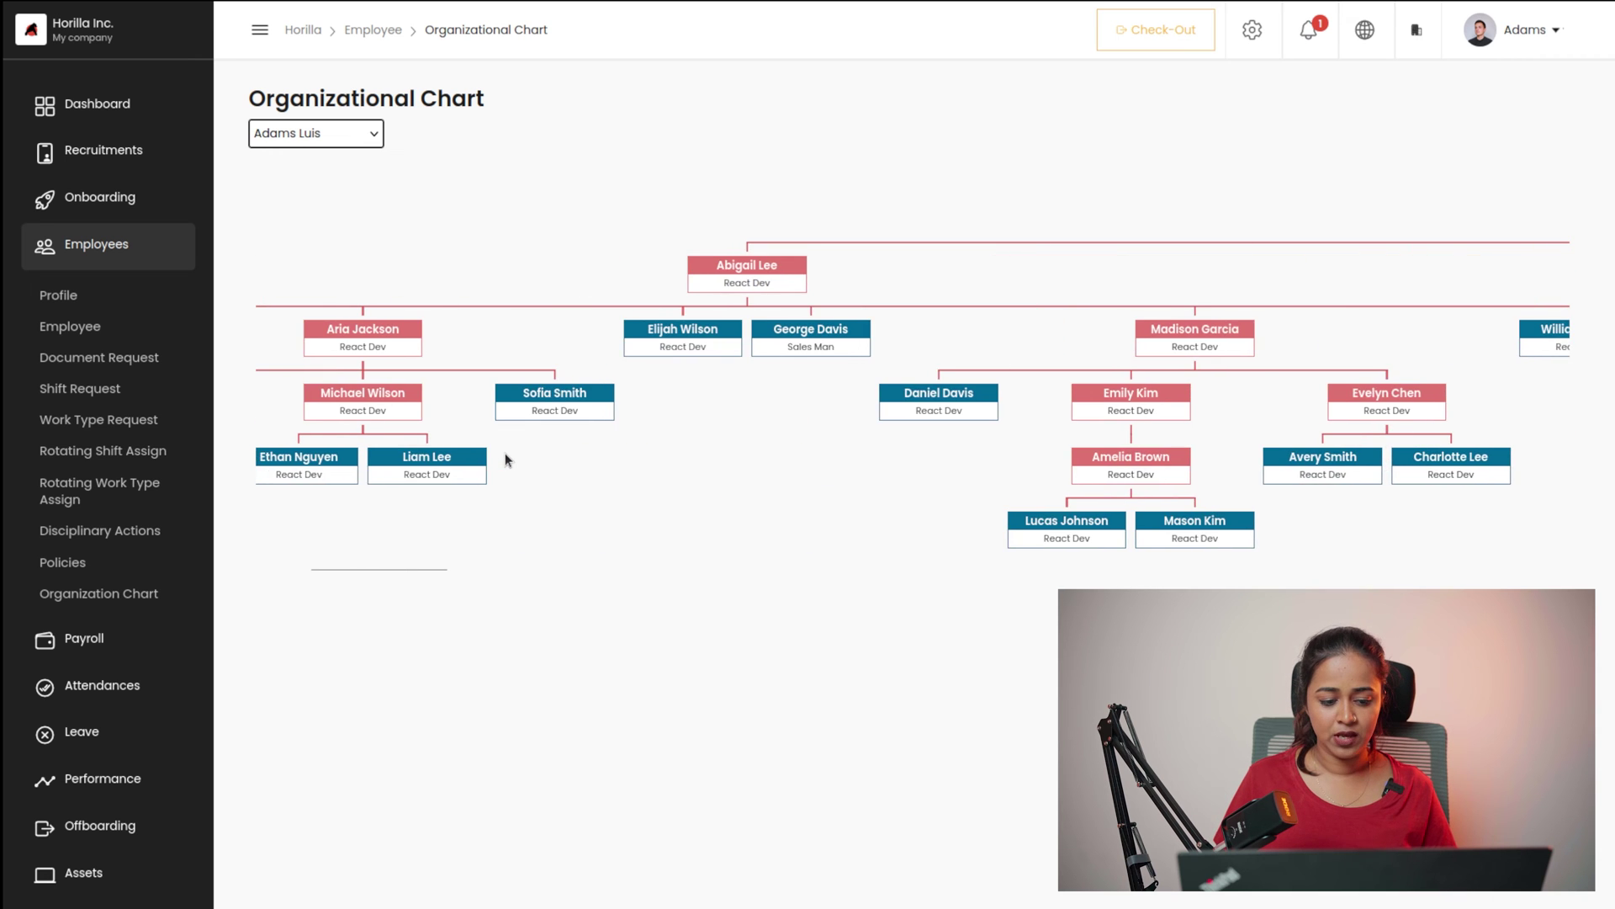
scroll(506, 455, "left", 5)
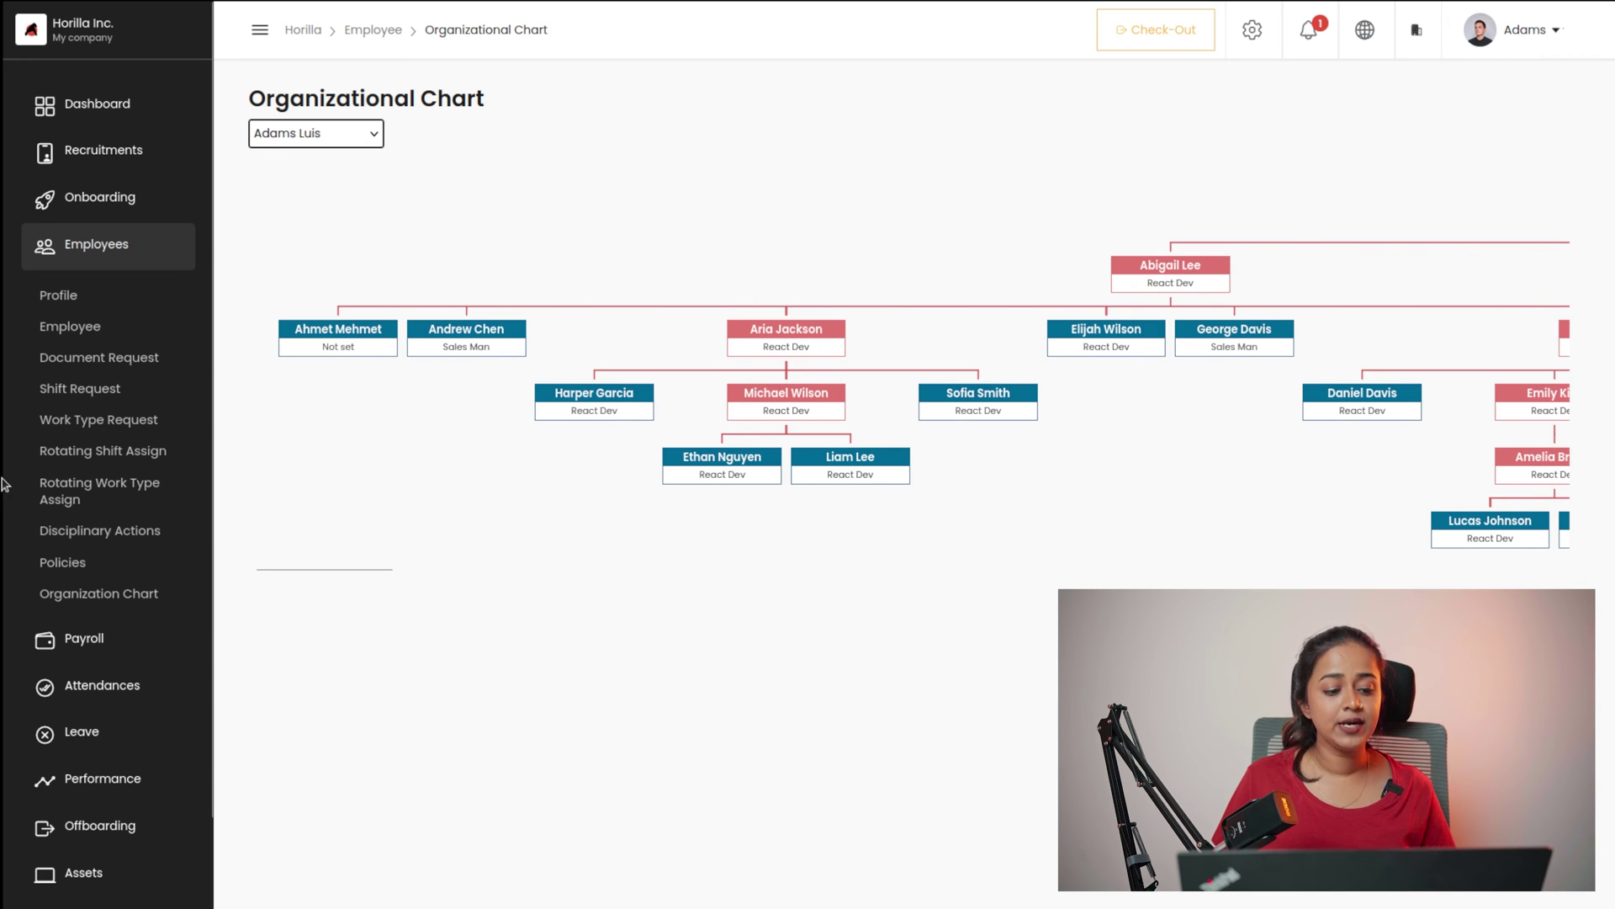
- Switch from the Employees module to Payroll and examine its dashboard, including payslips, employer contributions, department chart and ending contracts
left_click(166, 253)
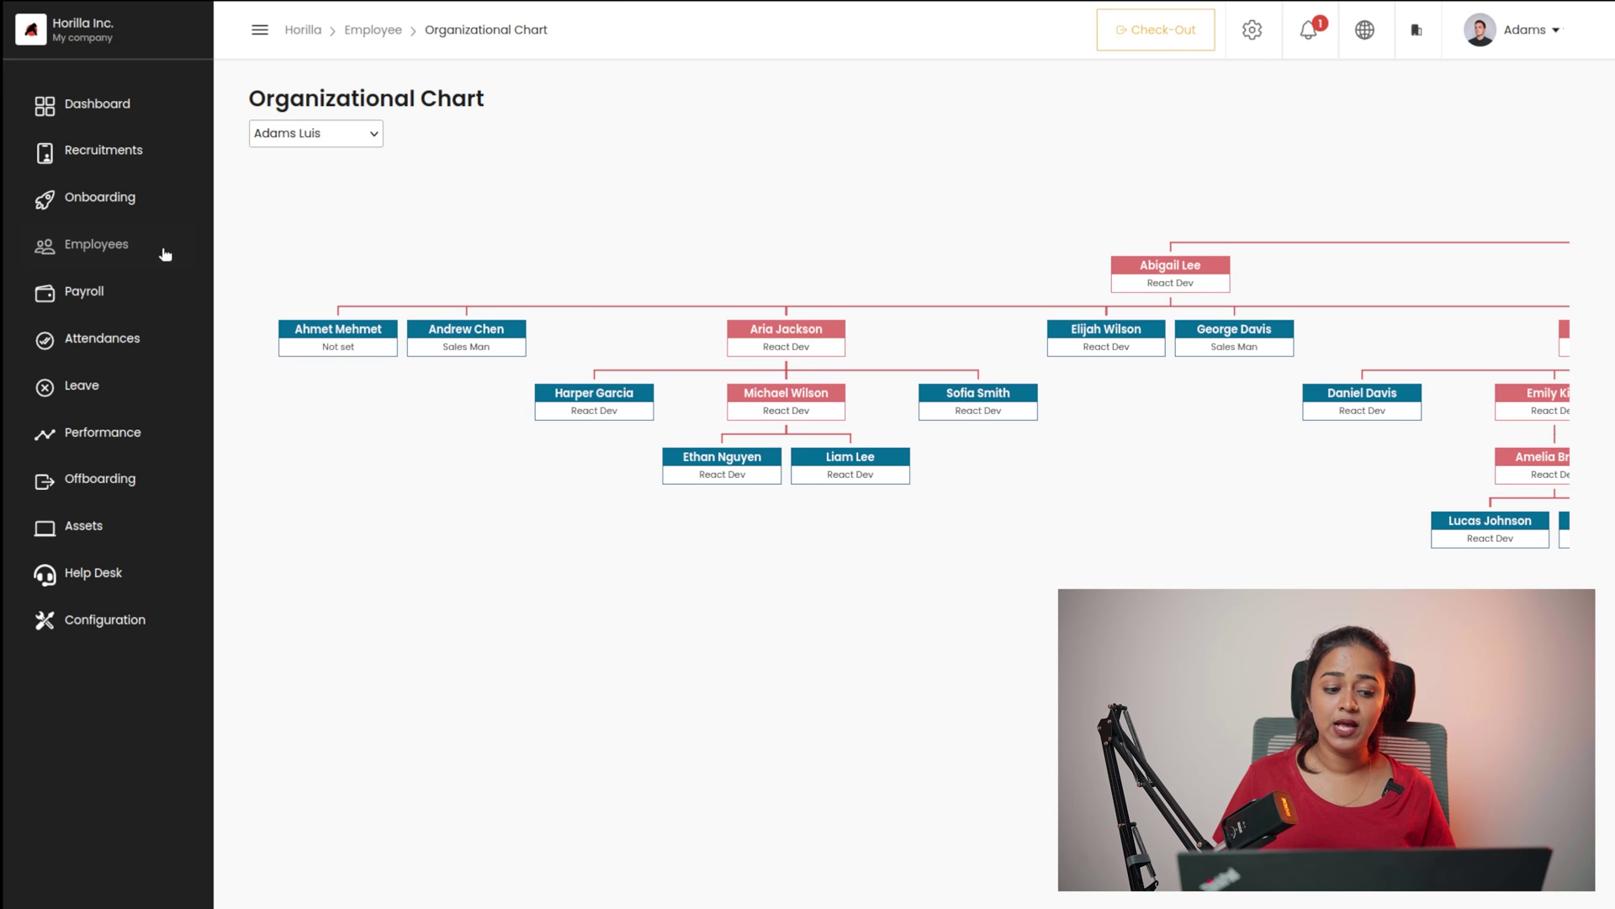
left_click(76, 295)
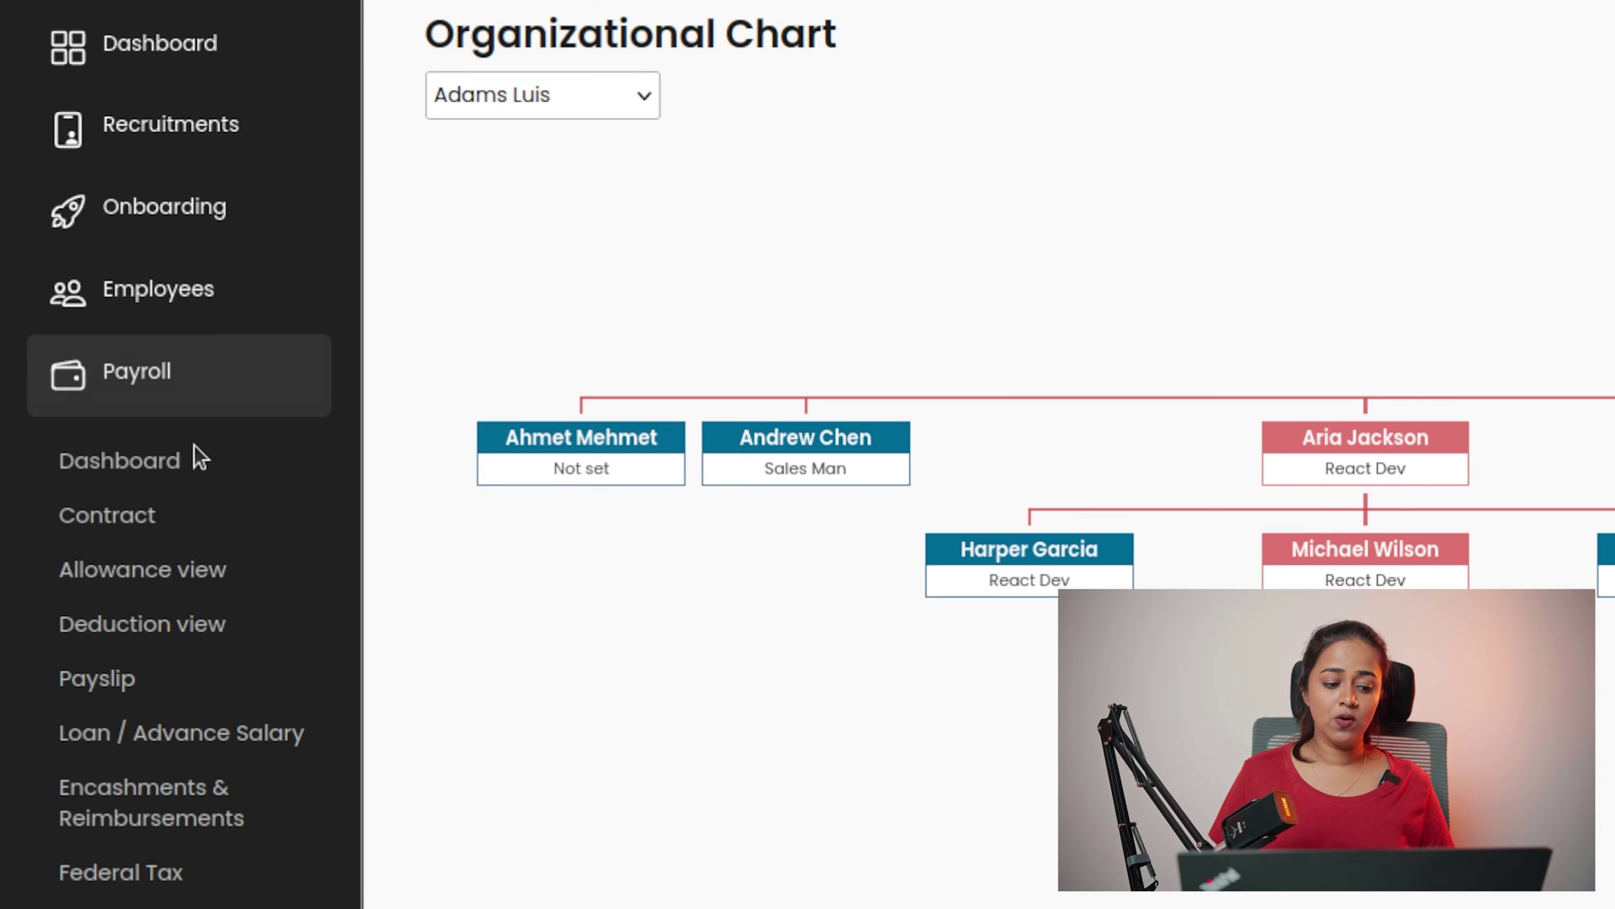
left_click(154, 465)
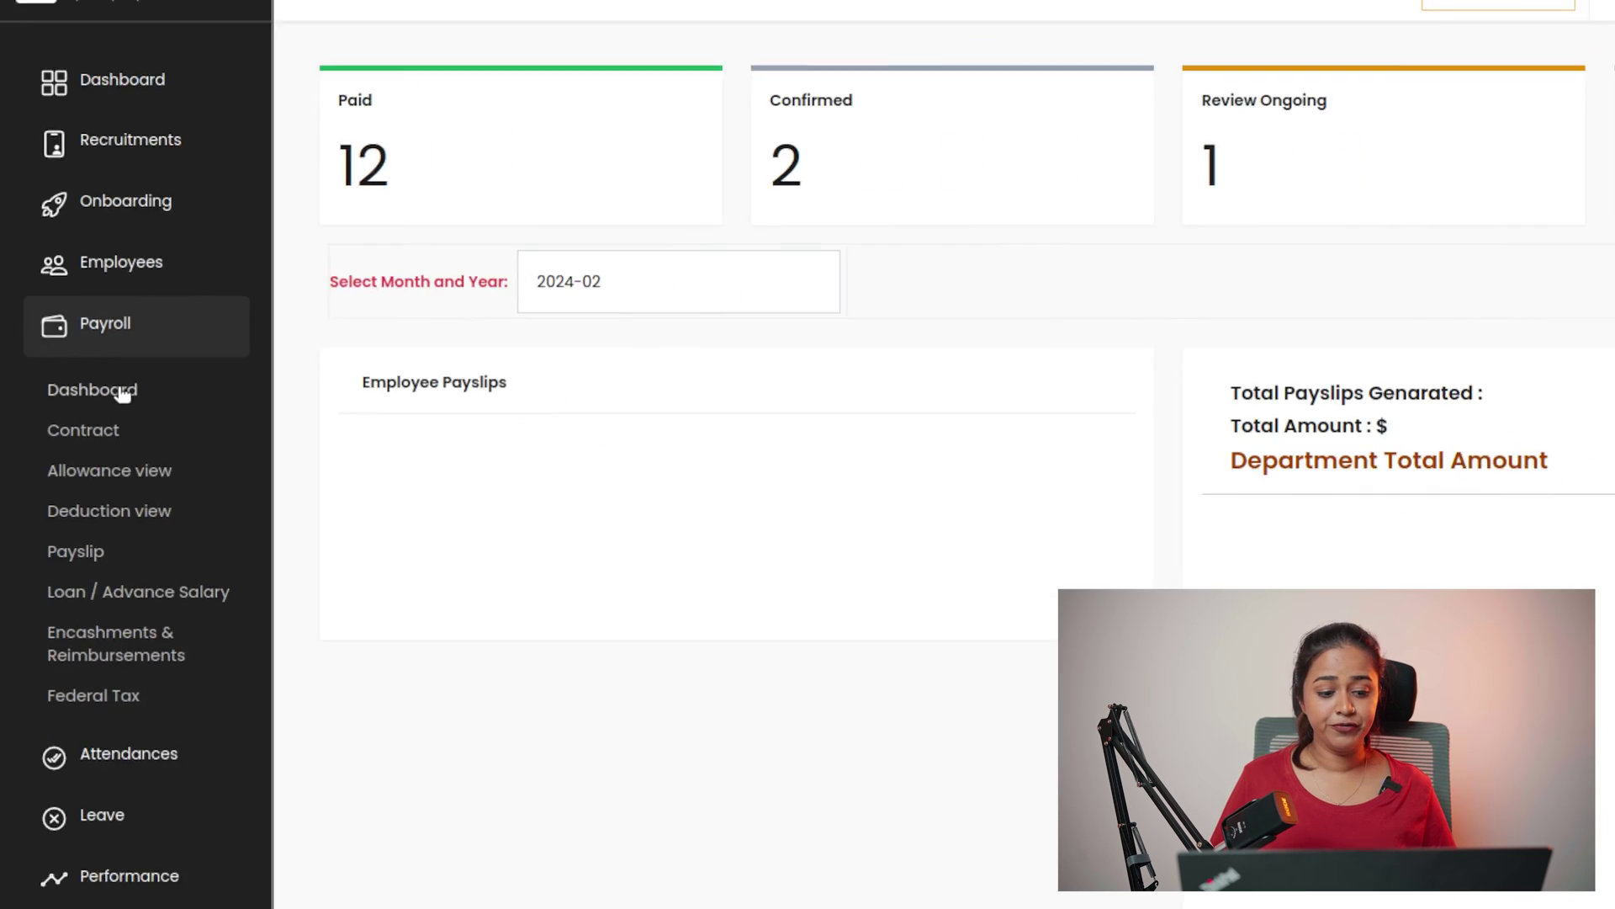
scroll(519, 680, "down", 5)
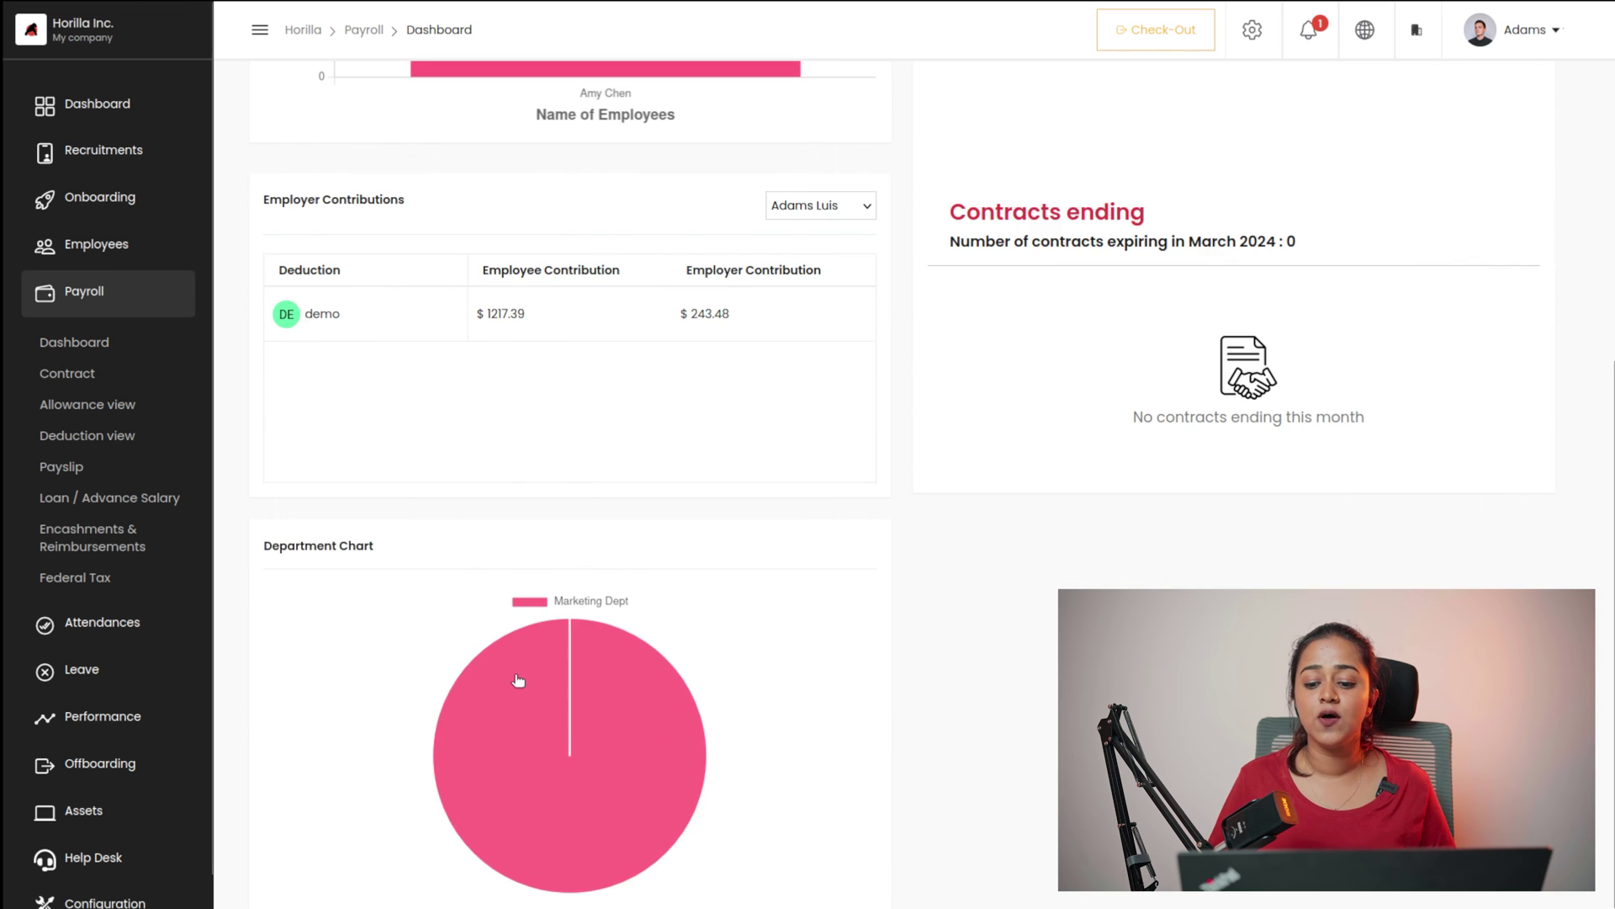
scroll(518, 680, "up", 5)
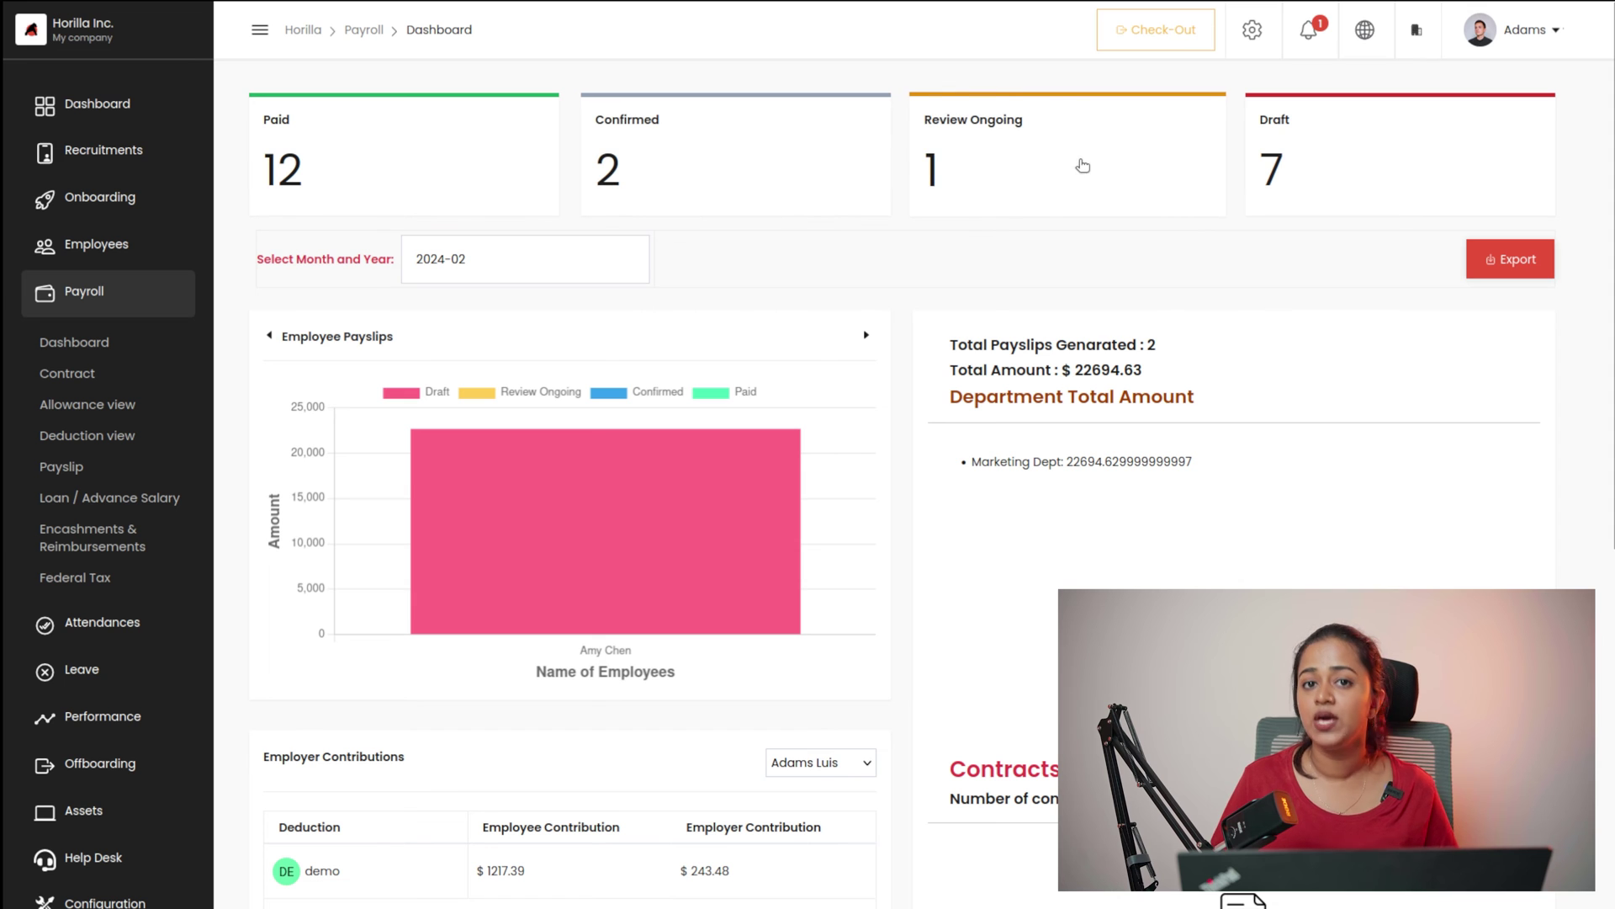
scroll(927, 383, "down", 3)
scroll(925, 377, "down", 4)
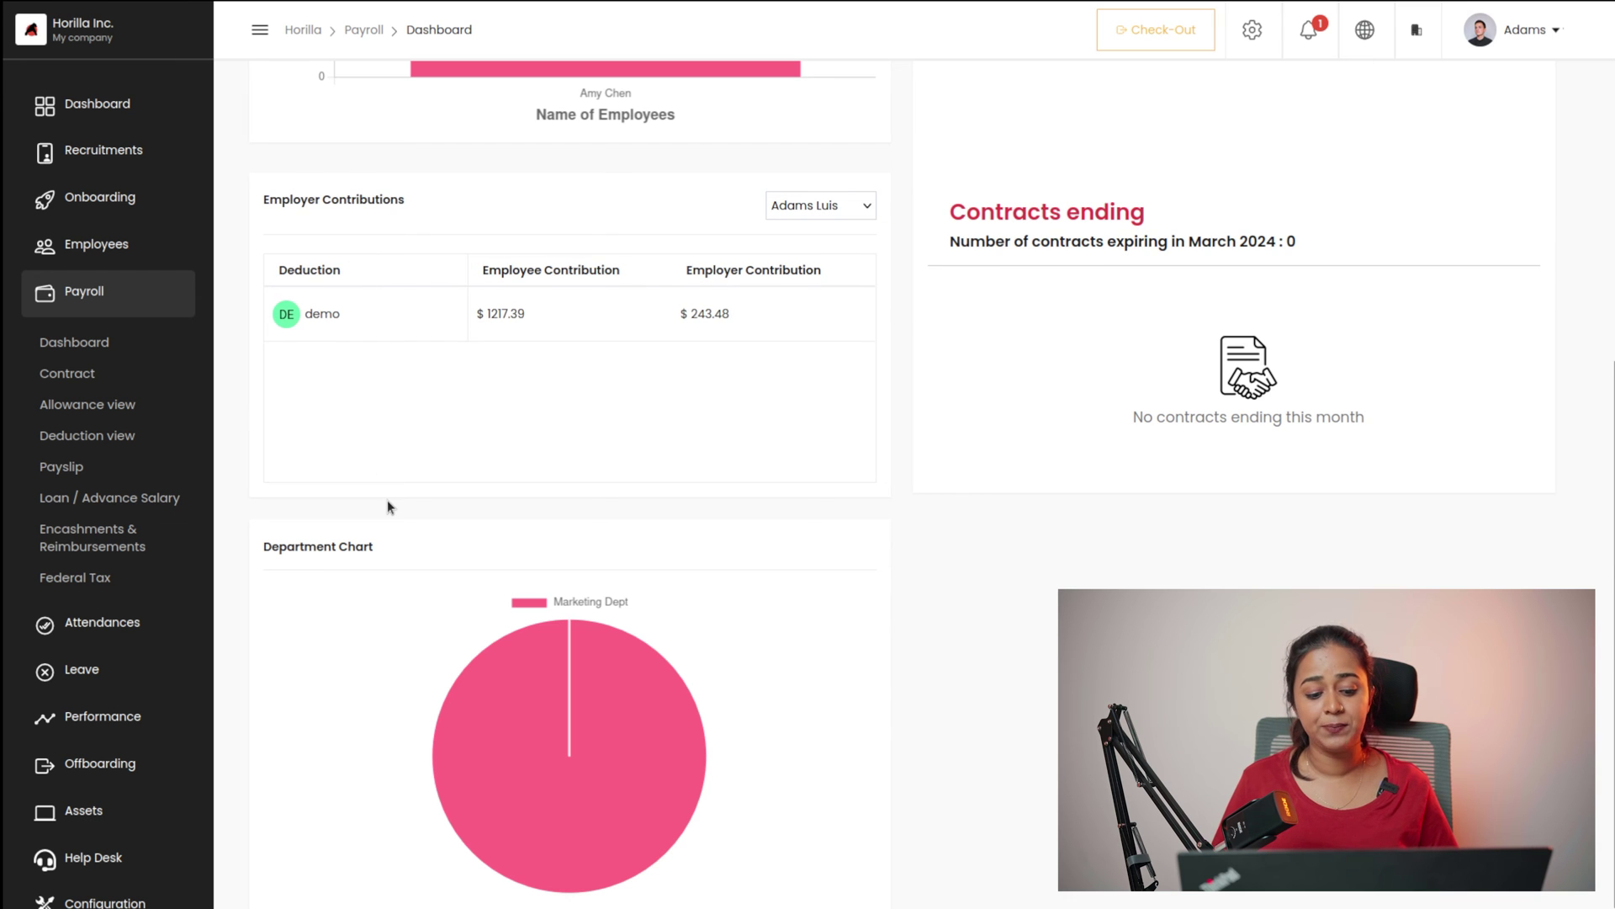
scroll(389, 505, "up", 6)
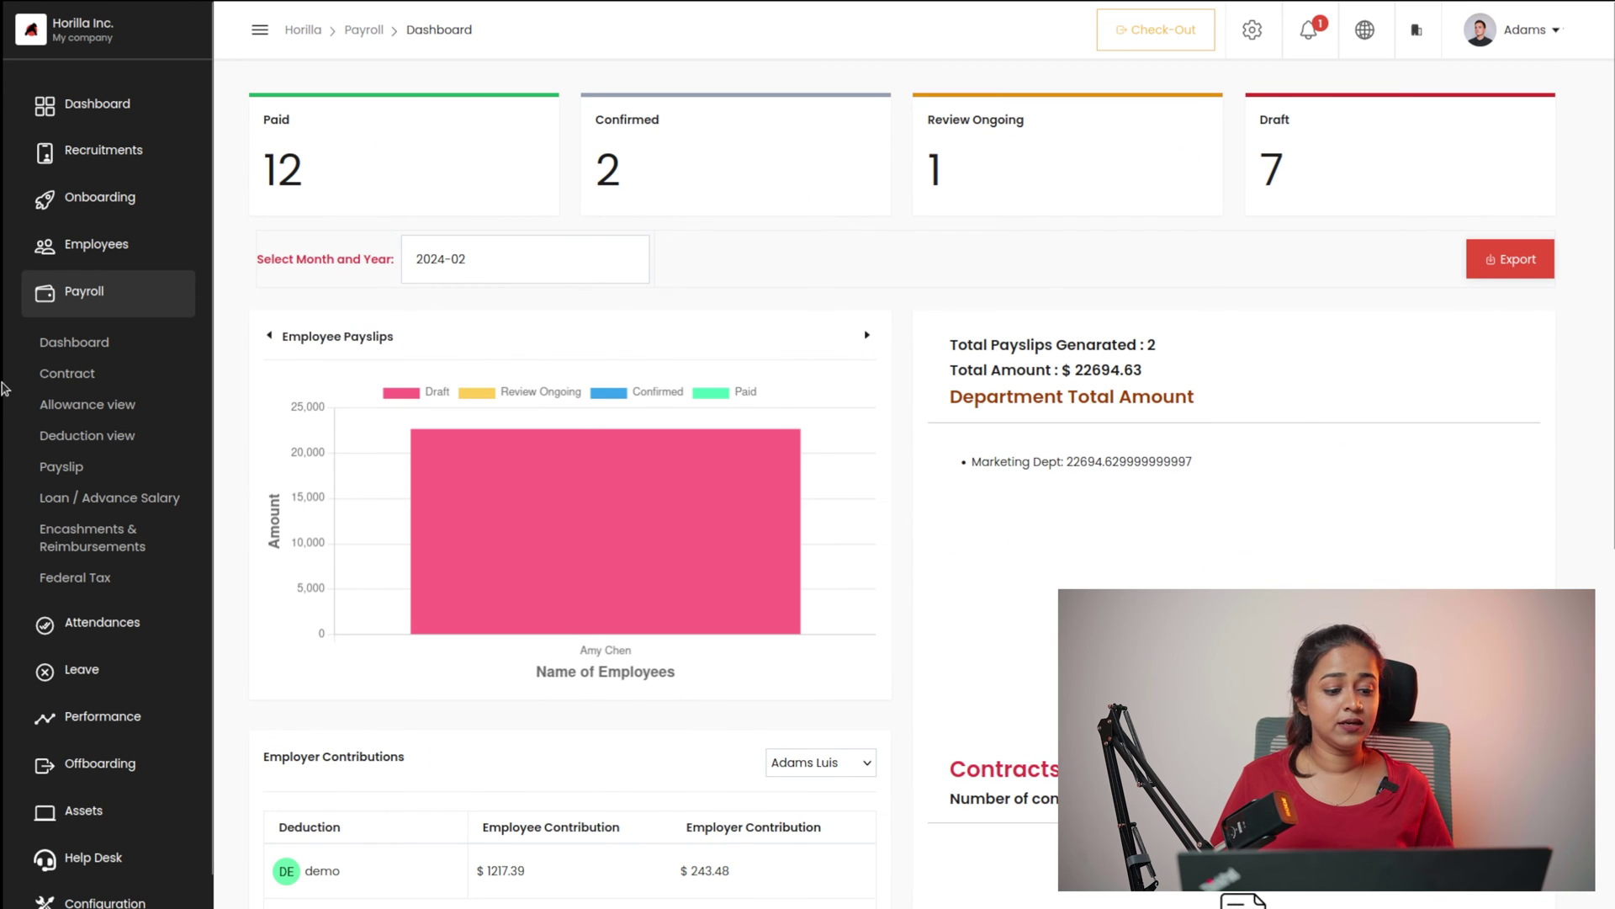
- View the payroll contracts and check which columns their table can show, keeping the selection as it is
left_click(54, 378)
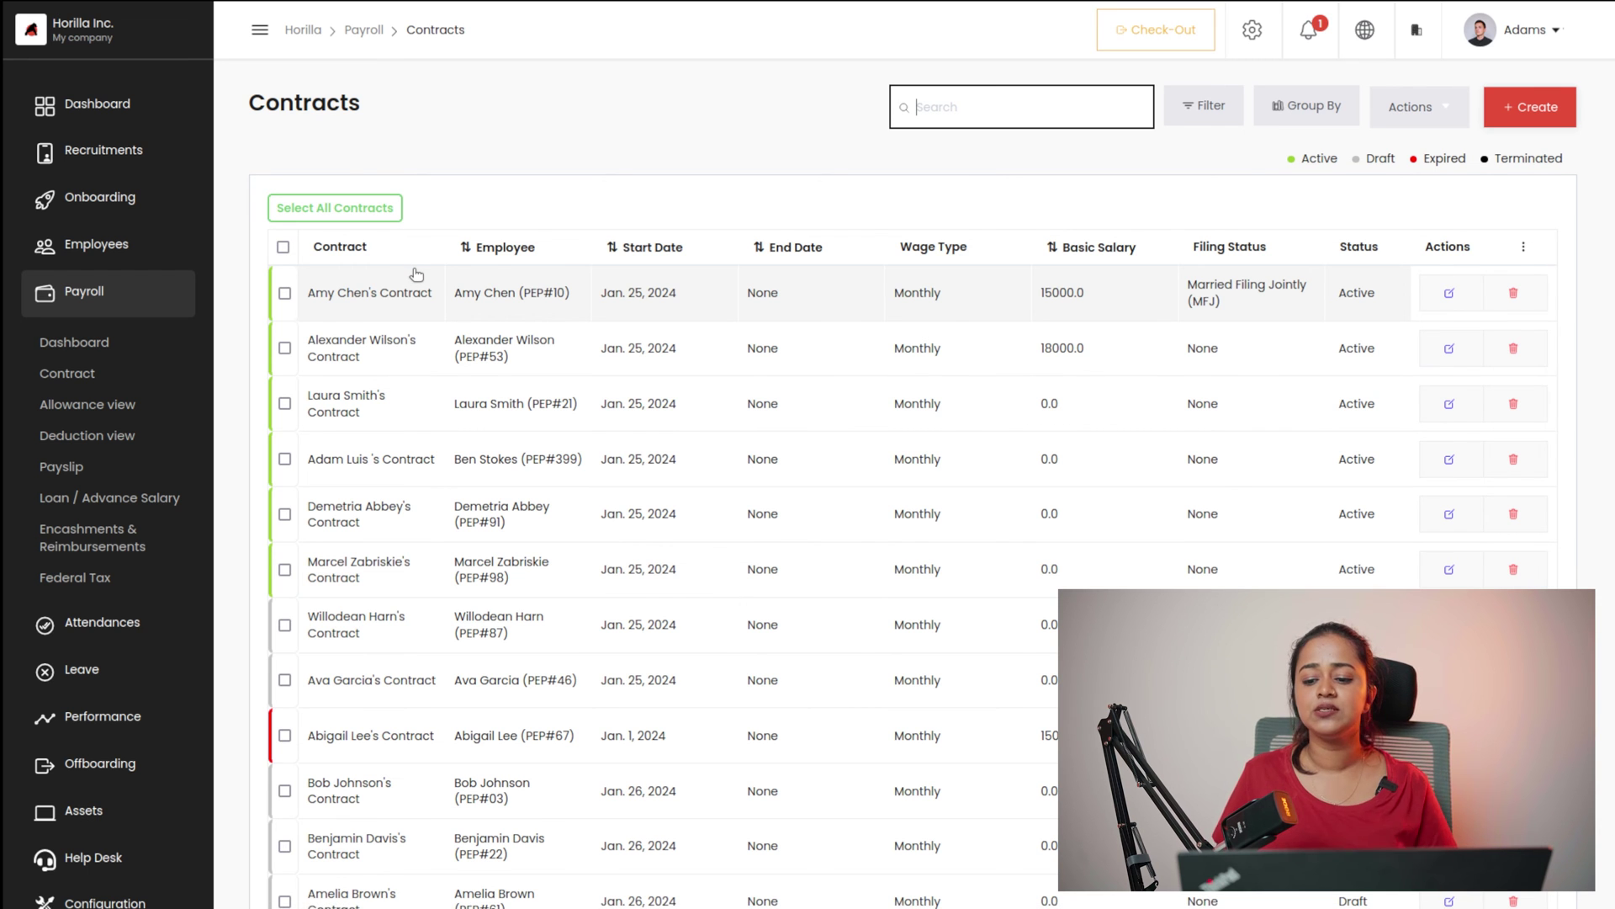
left_click(1523, 247)
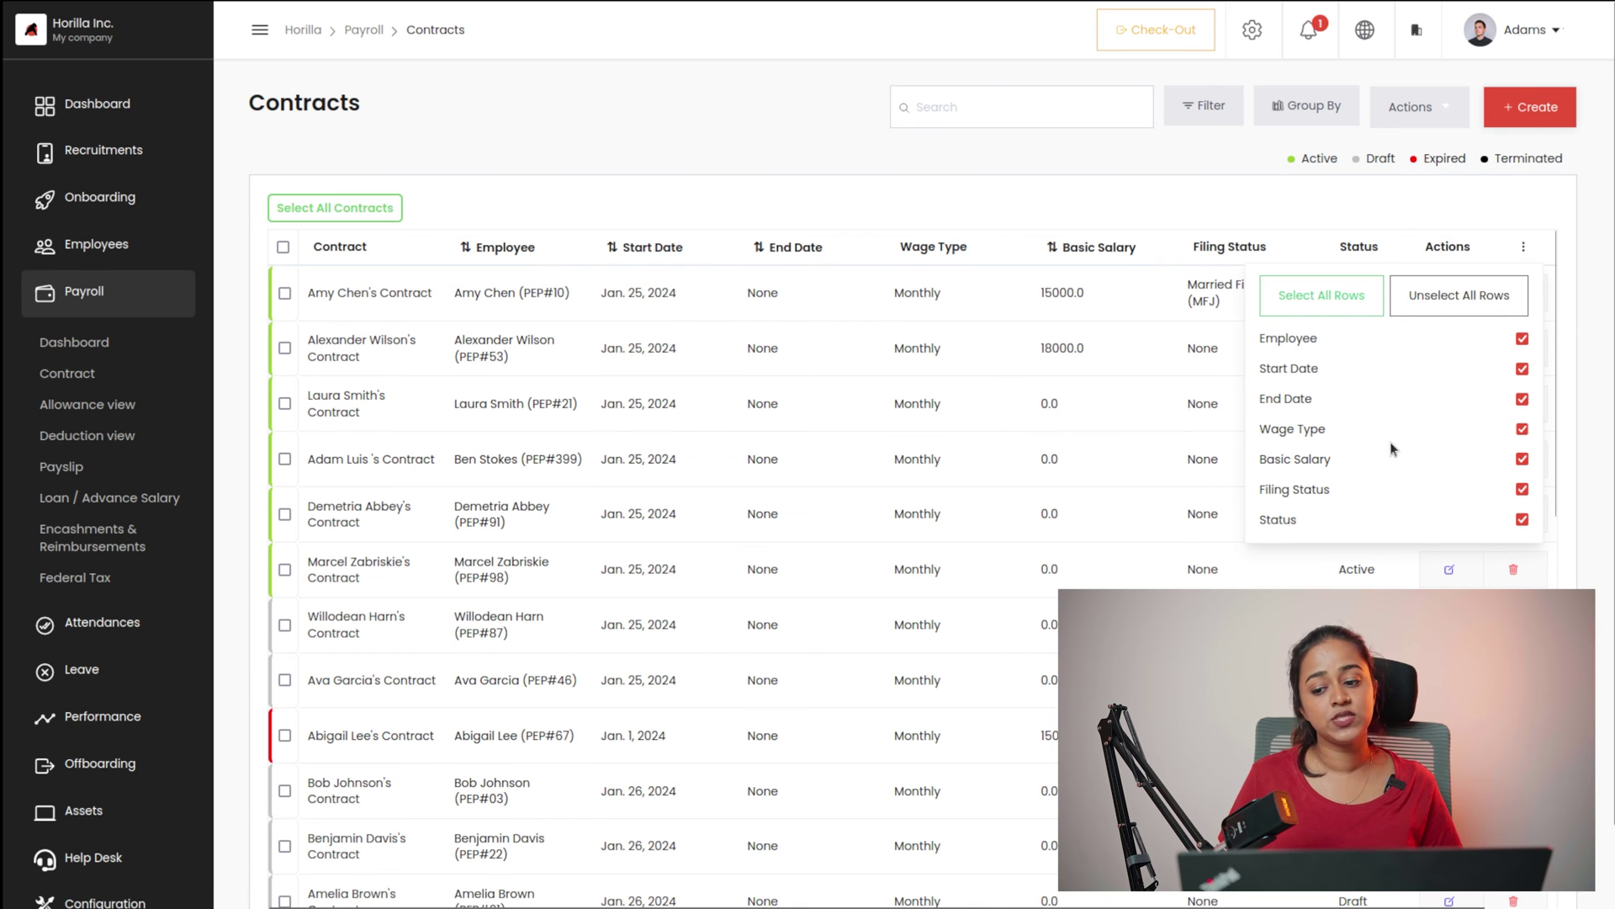
left_click(1523, 251)
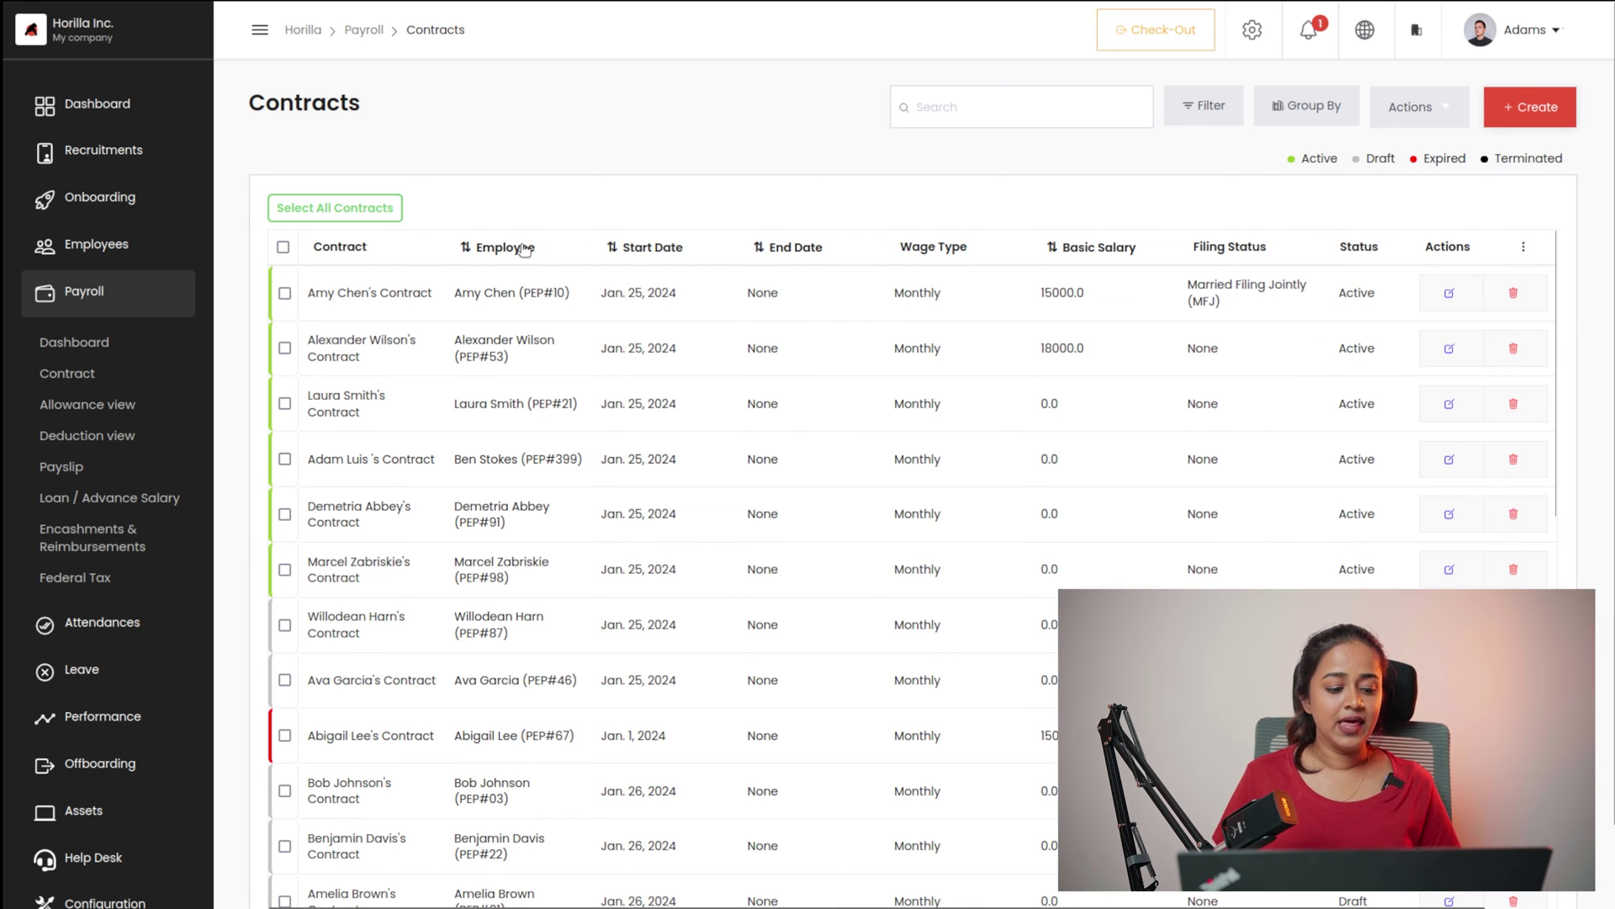
- View the payroll allowances and deductions
left_click(81, 404)
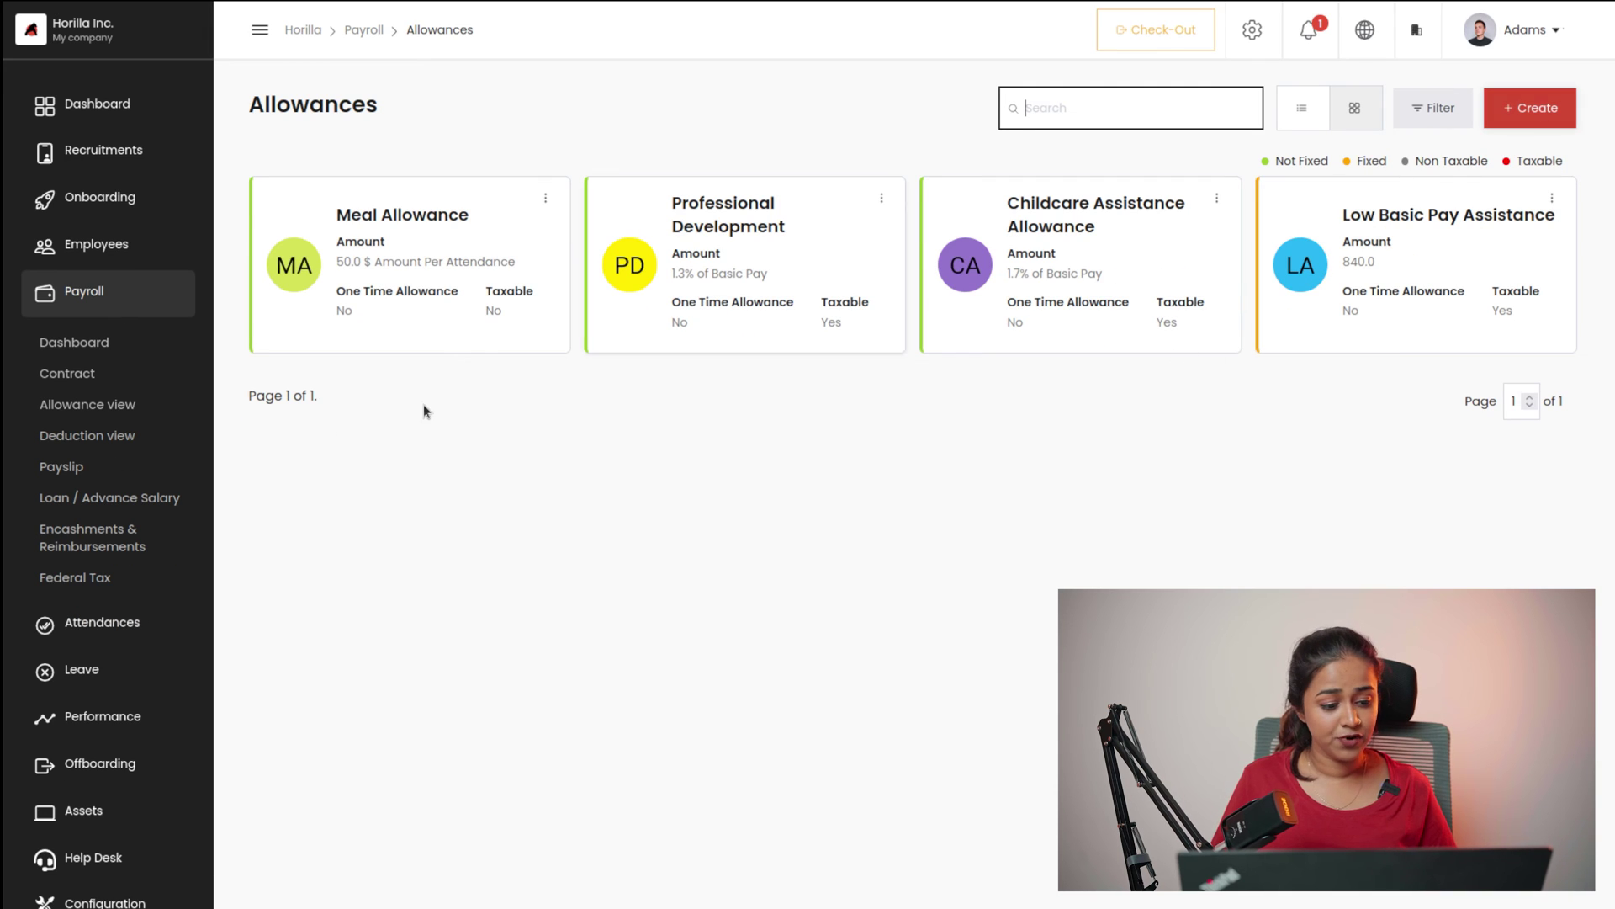
left_click(84, 435)
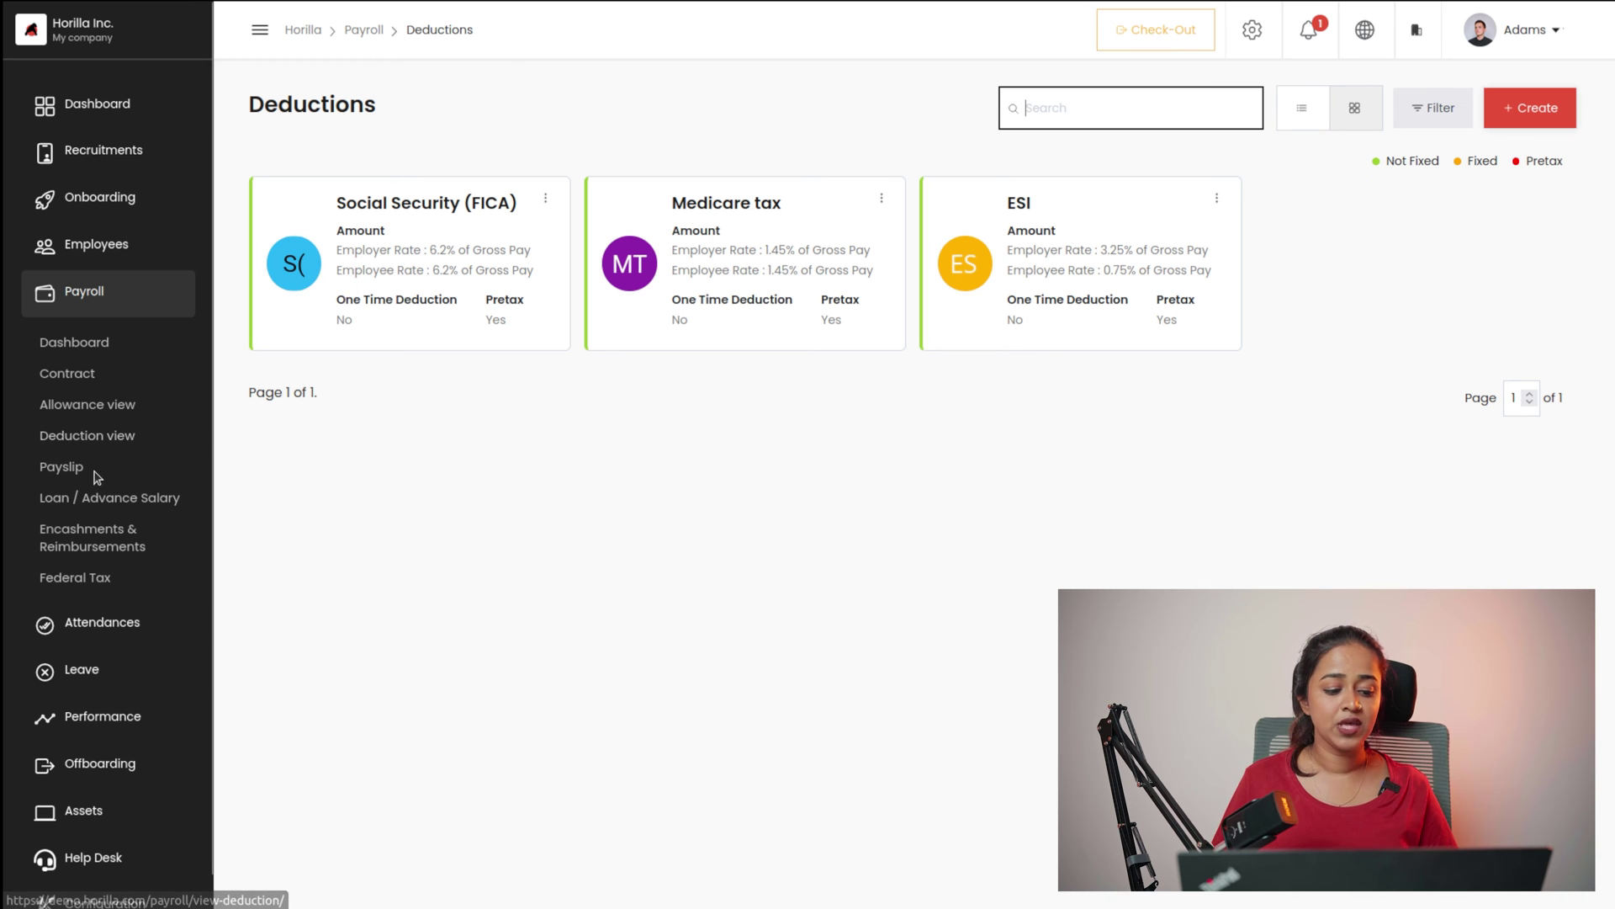
- View the payroll payslips through the whole list and check which columns the table can show, keeping the column selection as it is
left_click(72, 466)
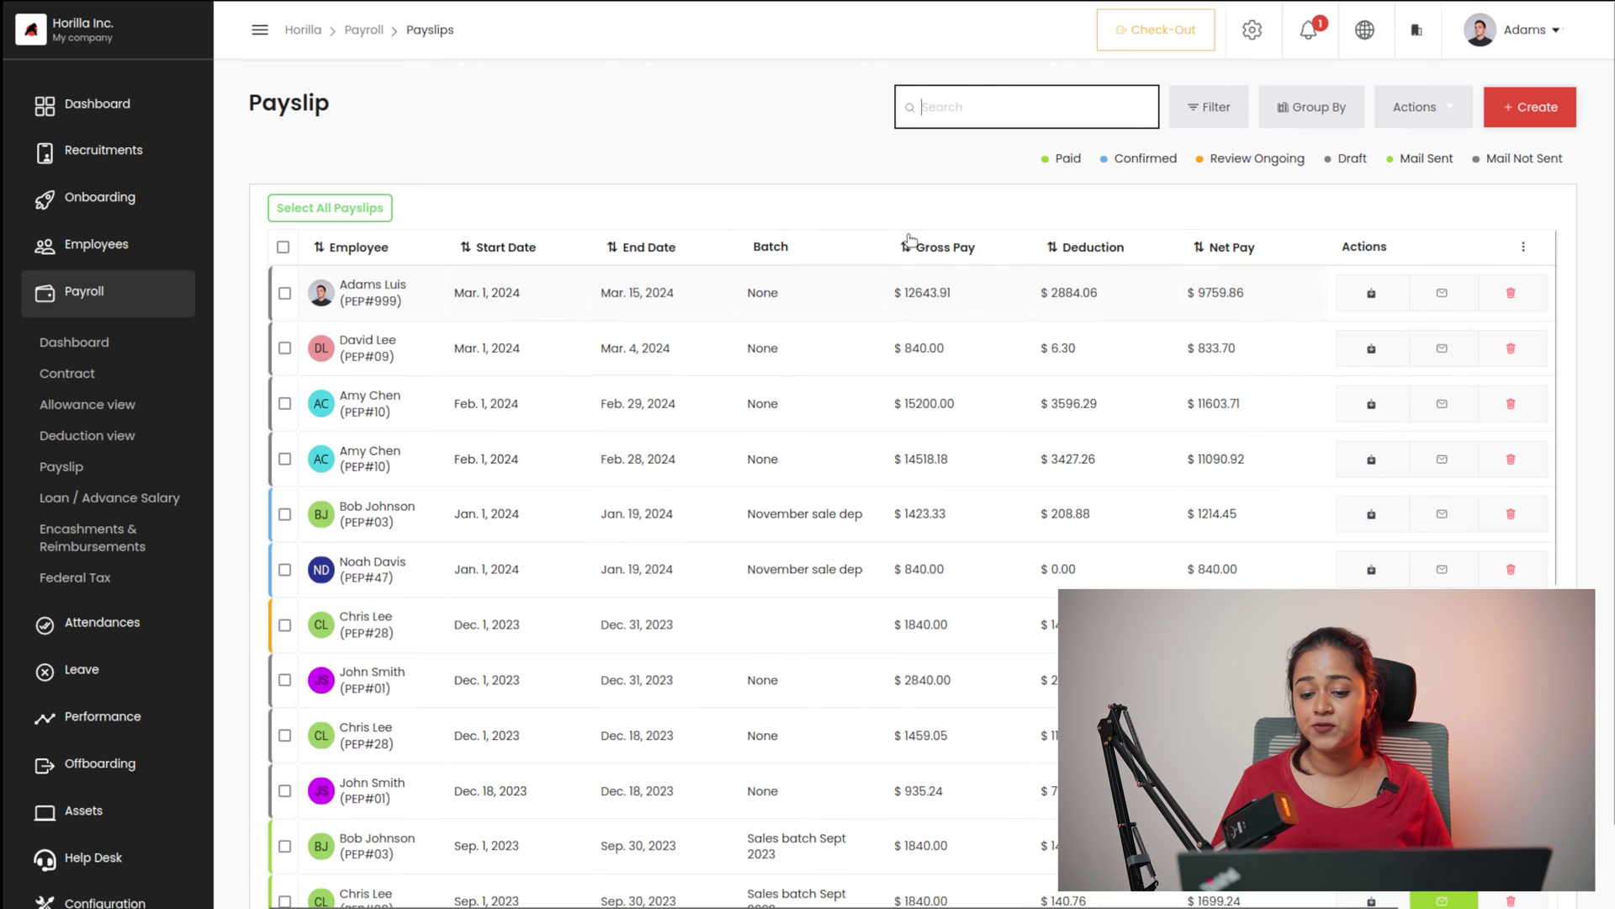
left_click(1523, 247)
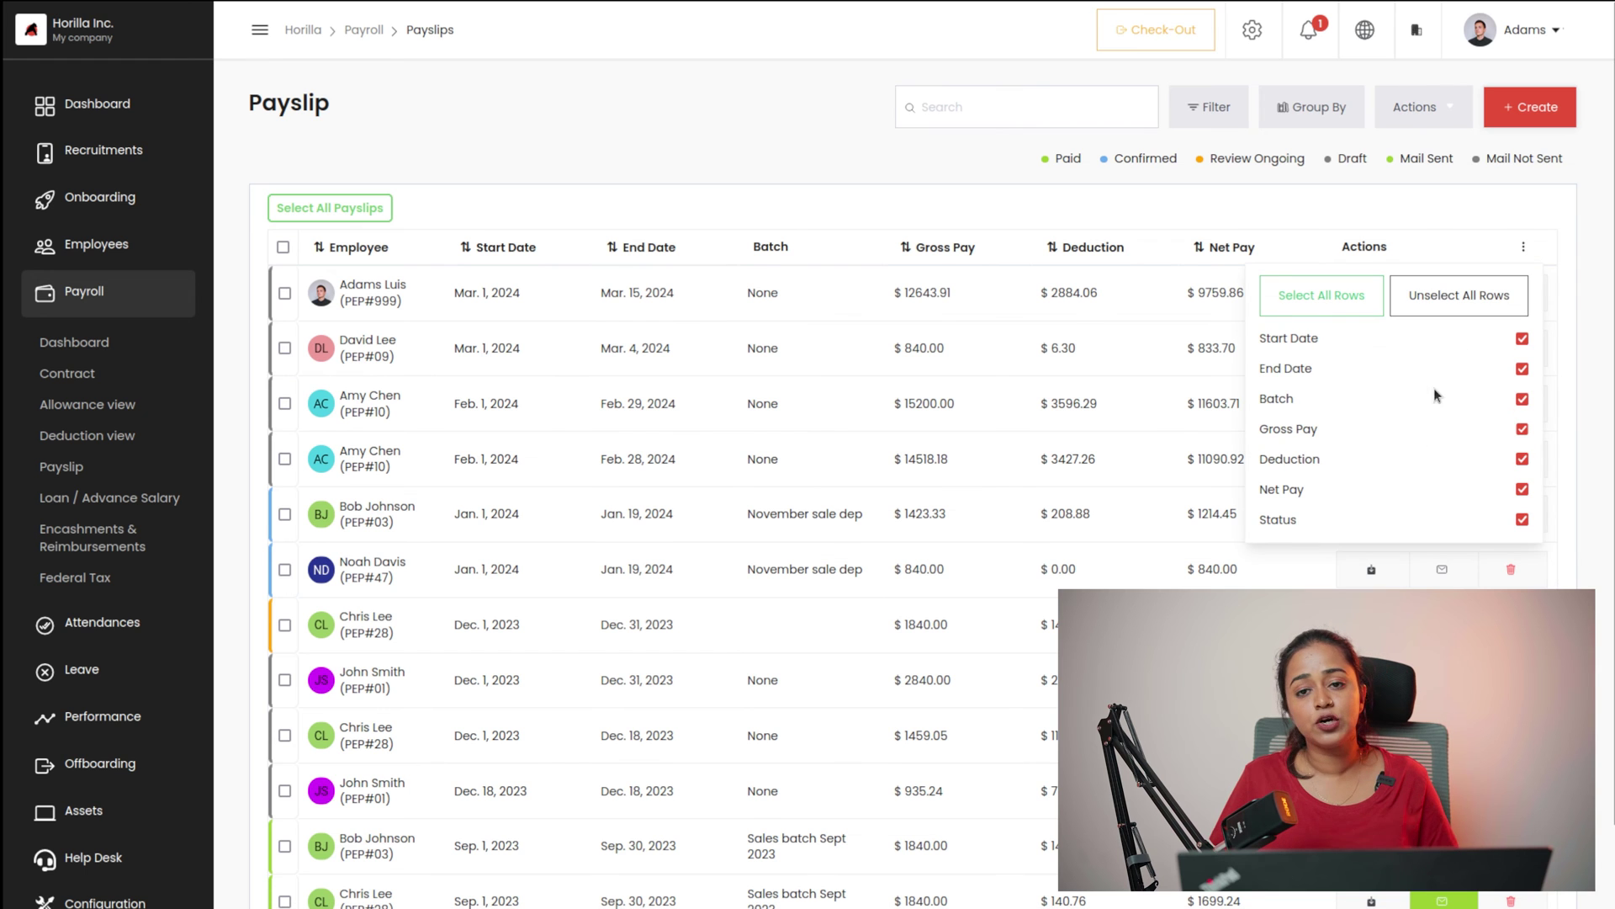
left_click(1529, 249)
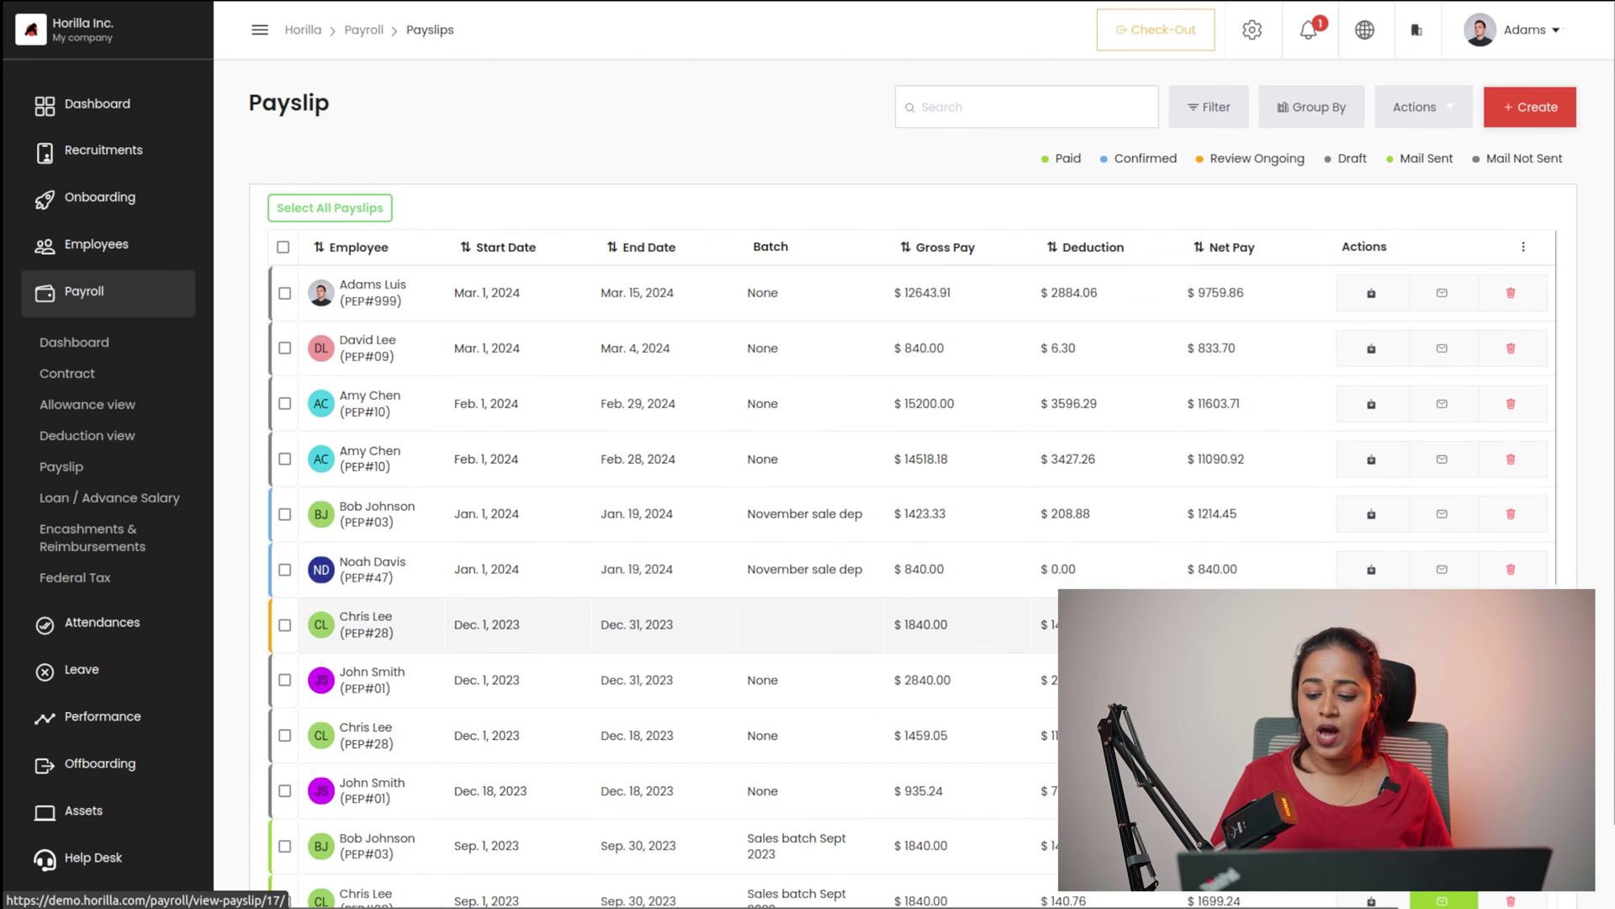
scroll(986, 529, "down", 6)
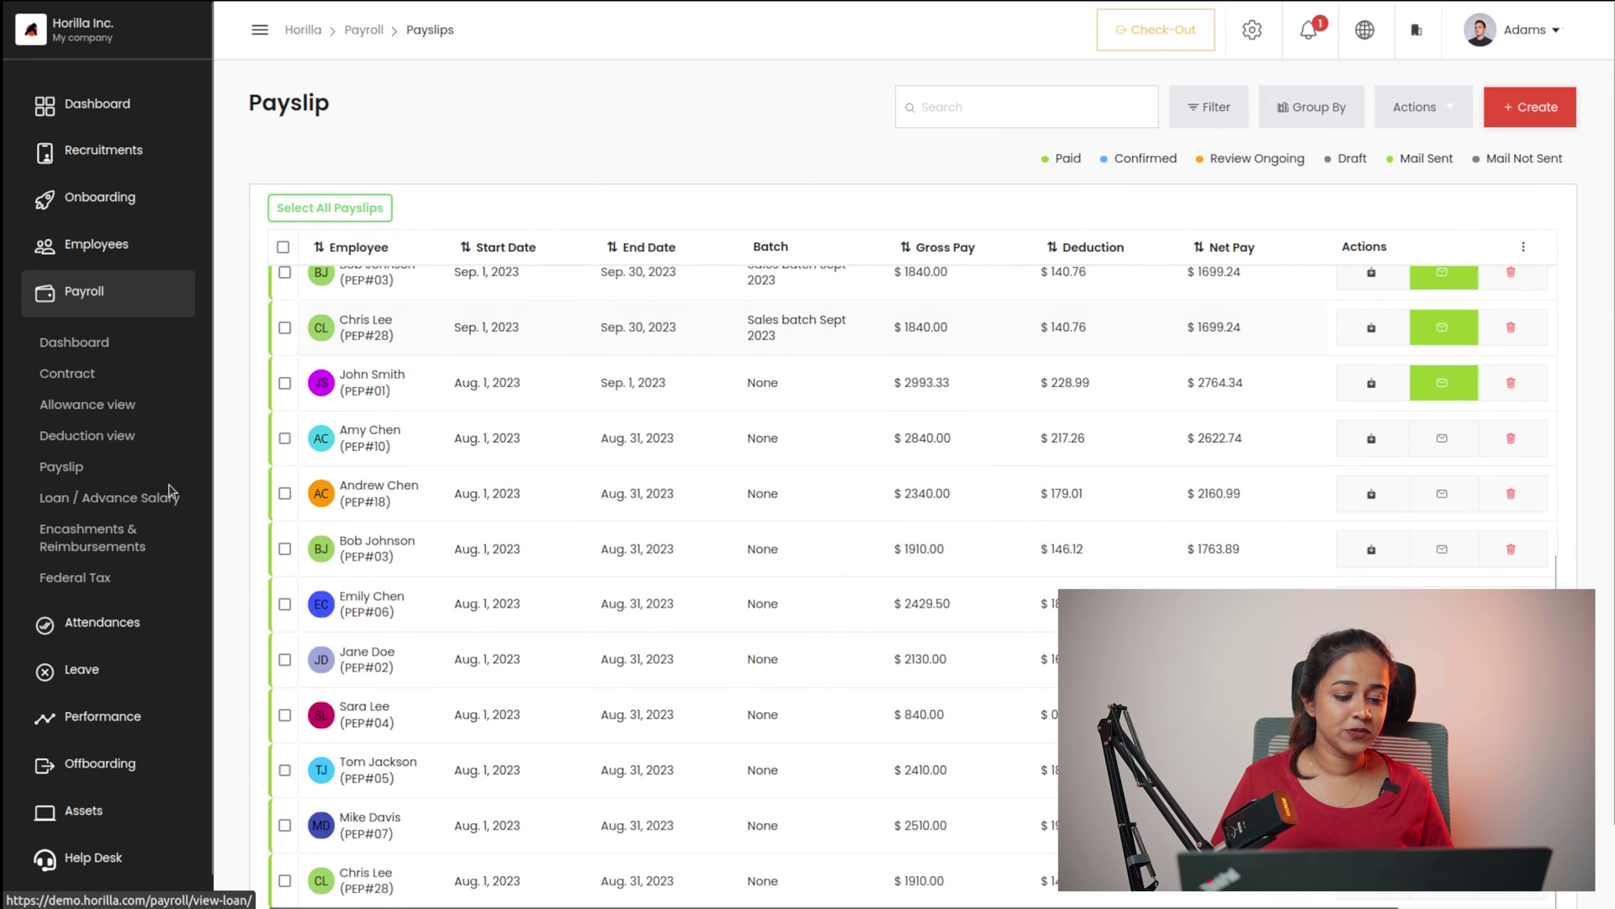
scroll(444, 384, "up", 7)
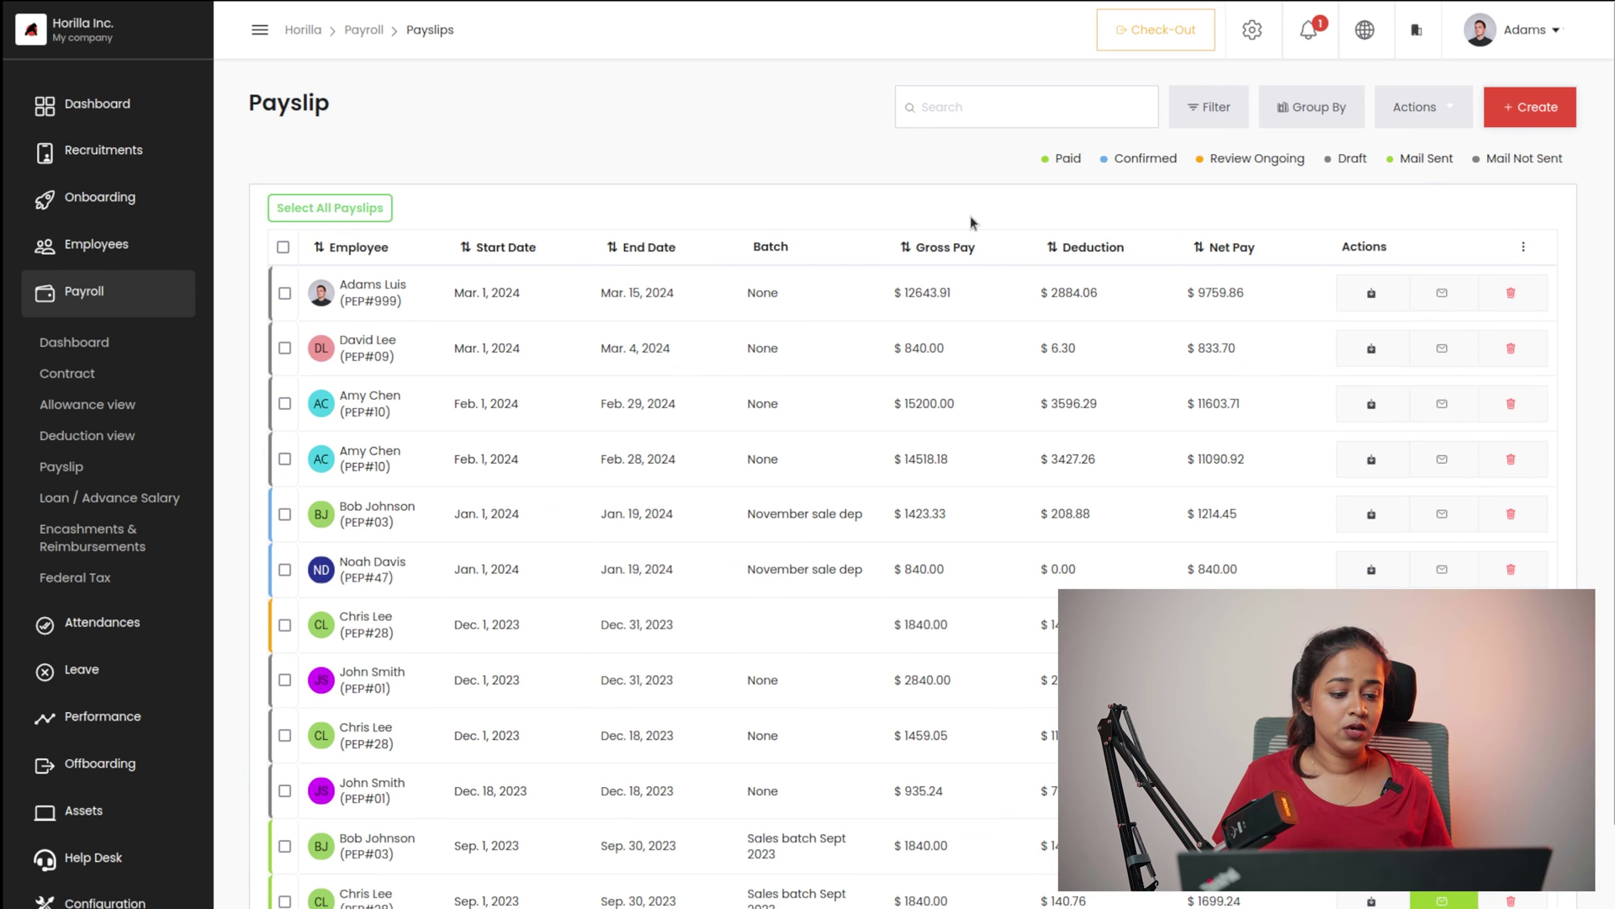
- View the Loan / Advance Salary records in Payroll, covering the fines, advanced salaries and loans
left_click(88, 498)
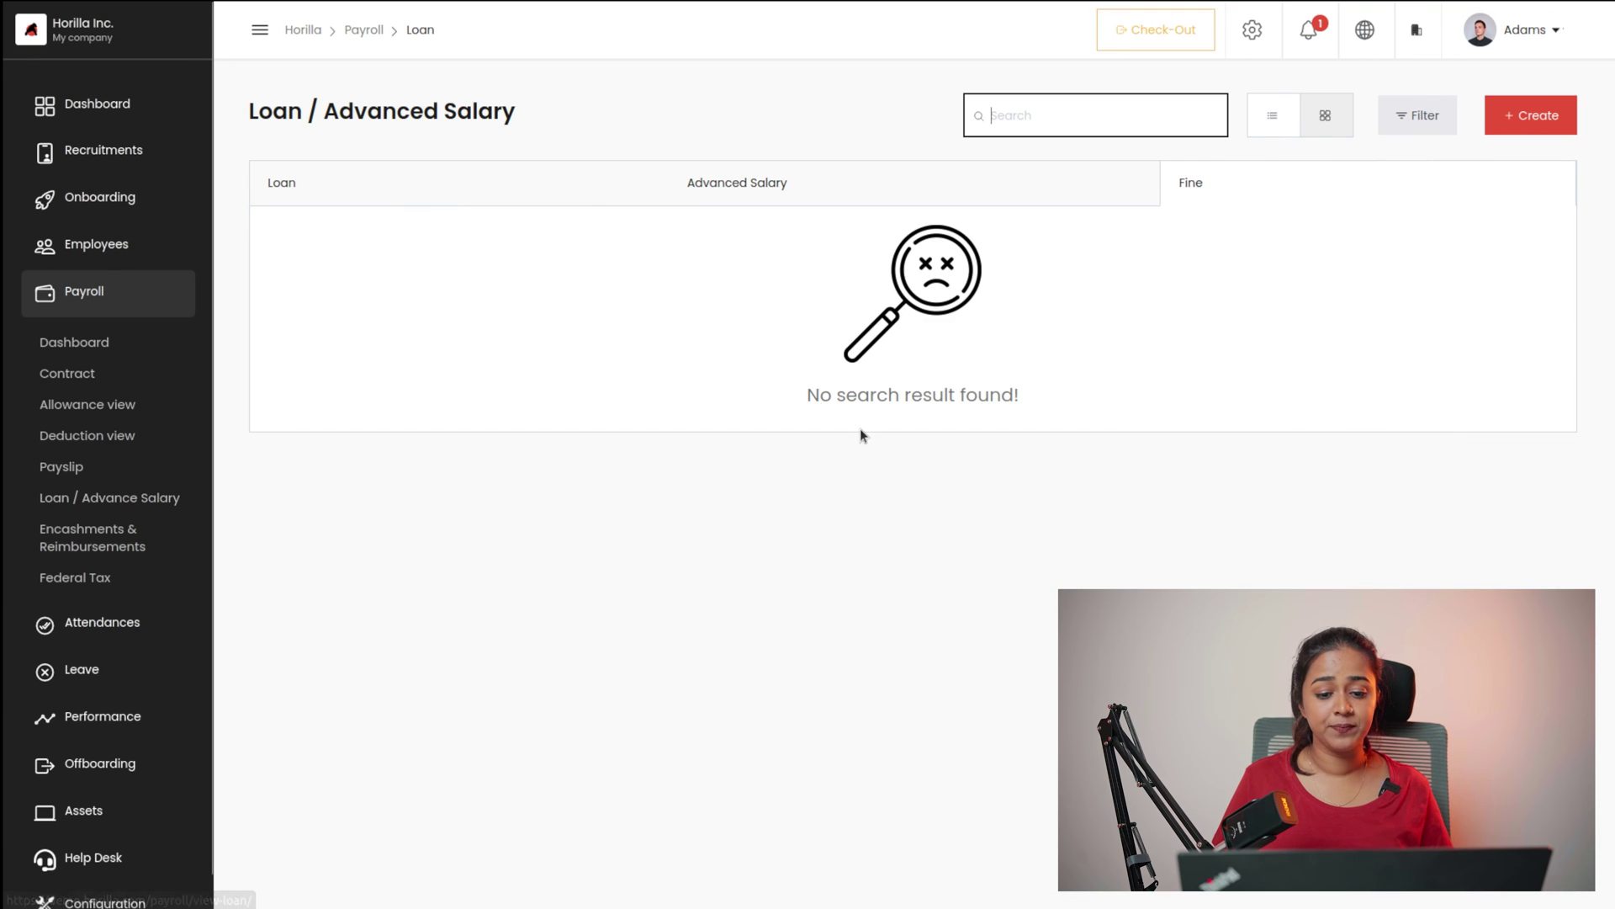
left_click(889, 184)
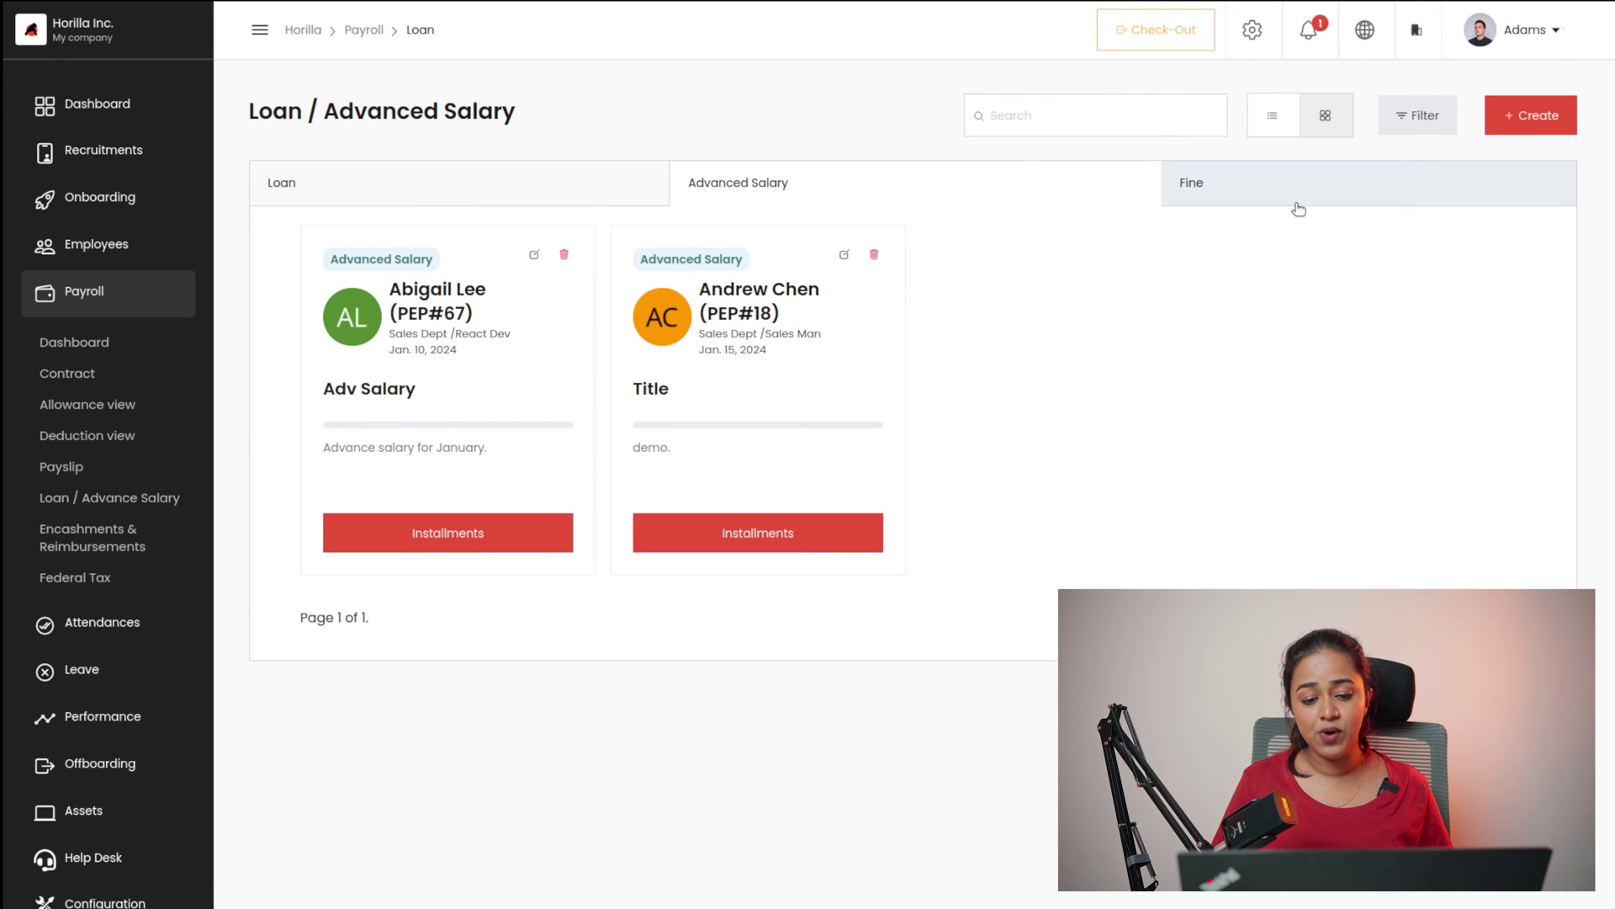
left_click(431, 173)
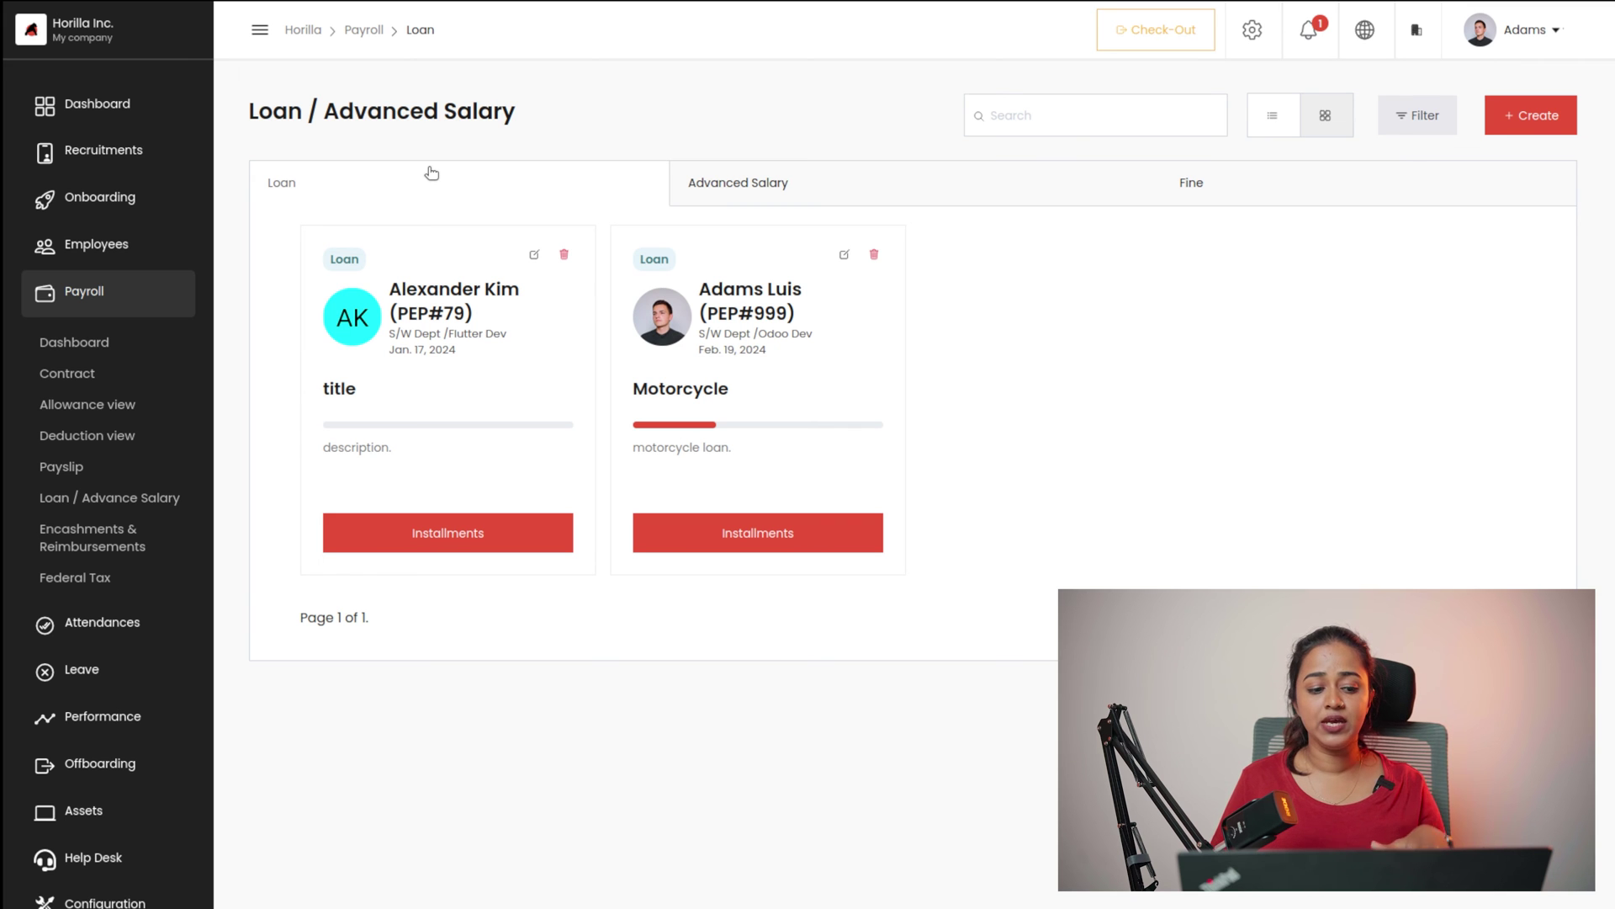
left_click(732, 186)
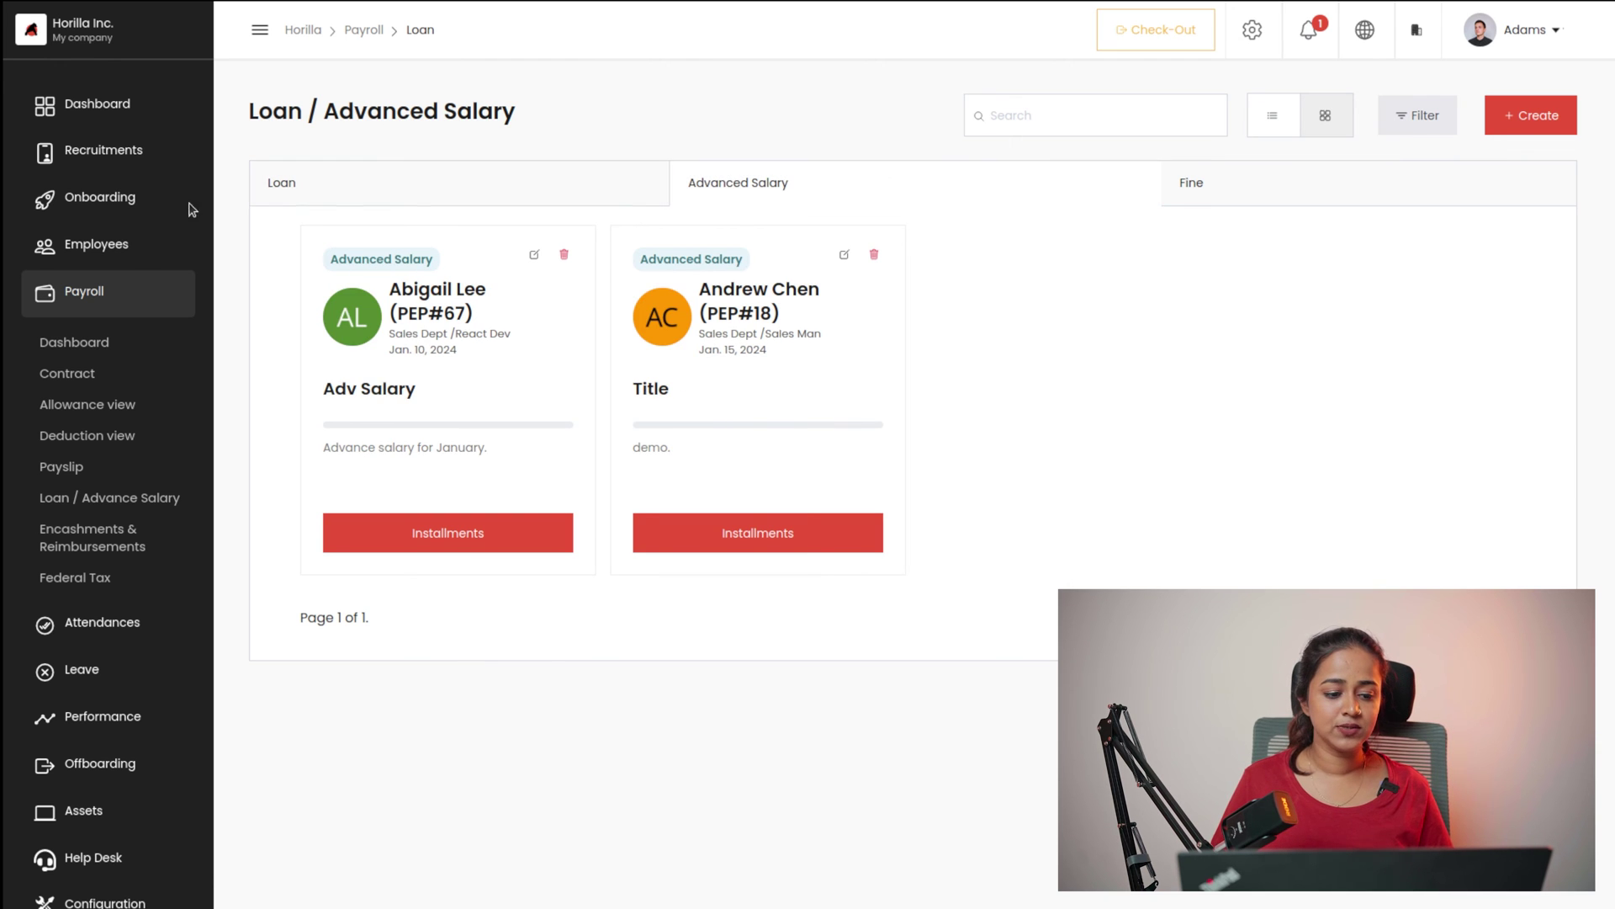
- Examine the Encashments & Reimbursements requests in Payroll, covering leave encashments, bonus encashments and reimbursements
left_click(86, 540)
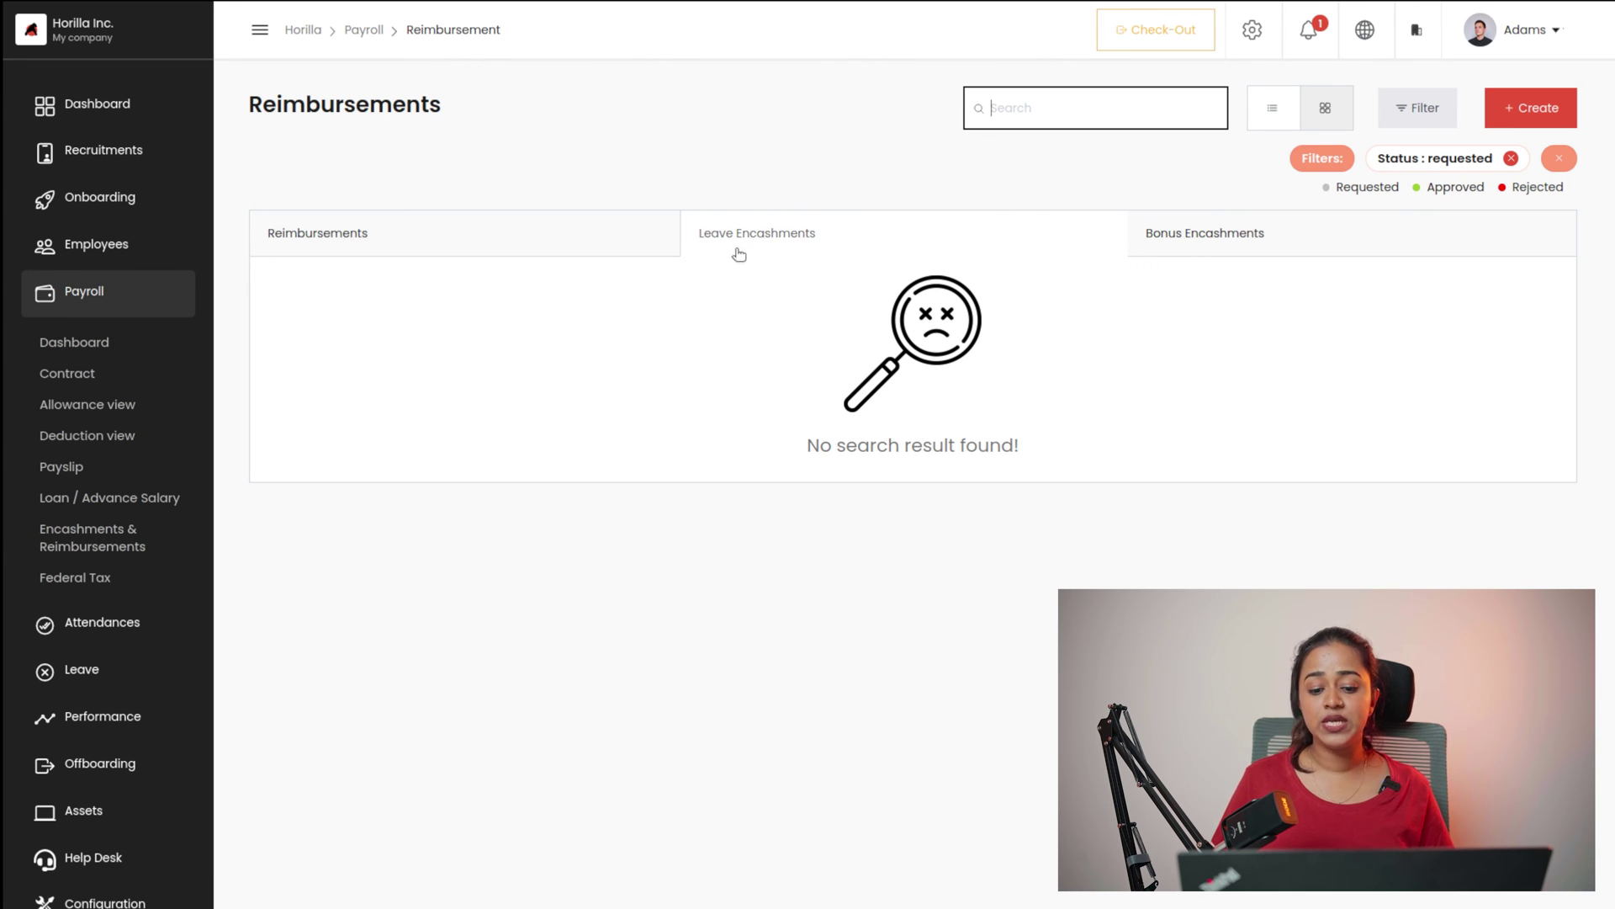
left_click(1201, 231)
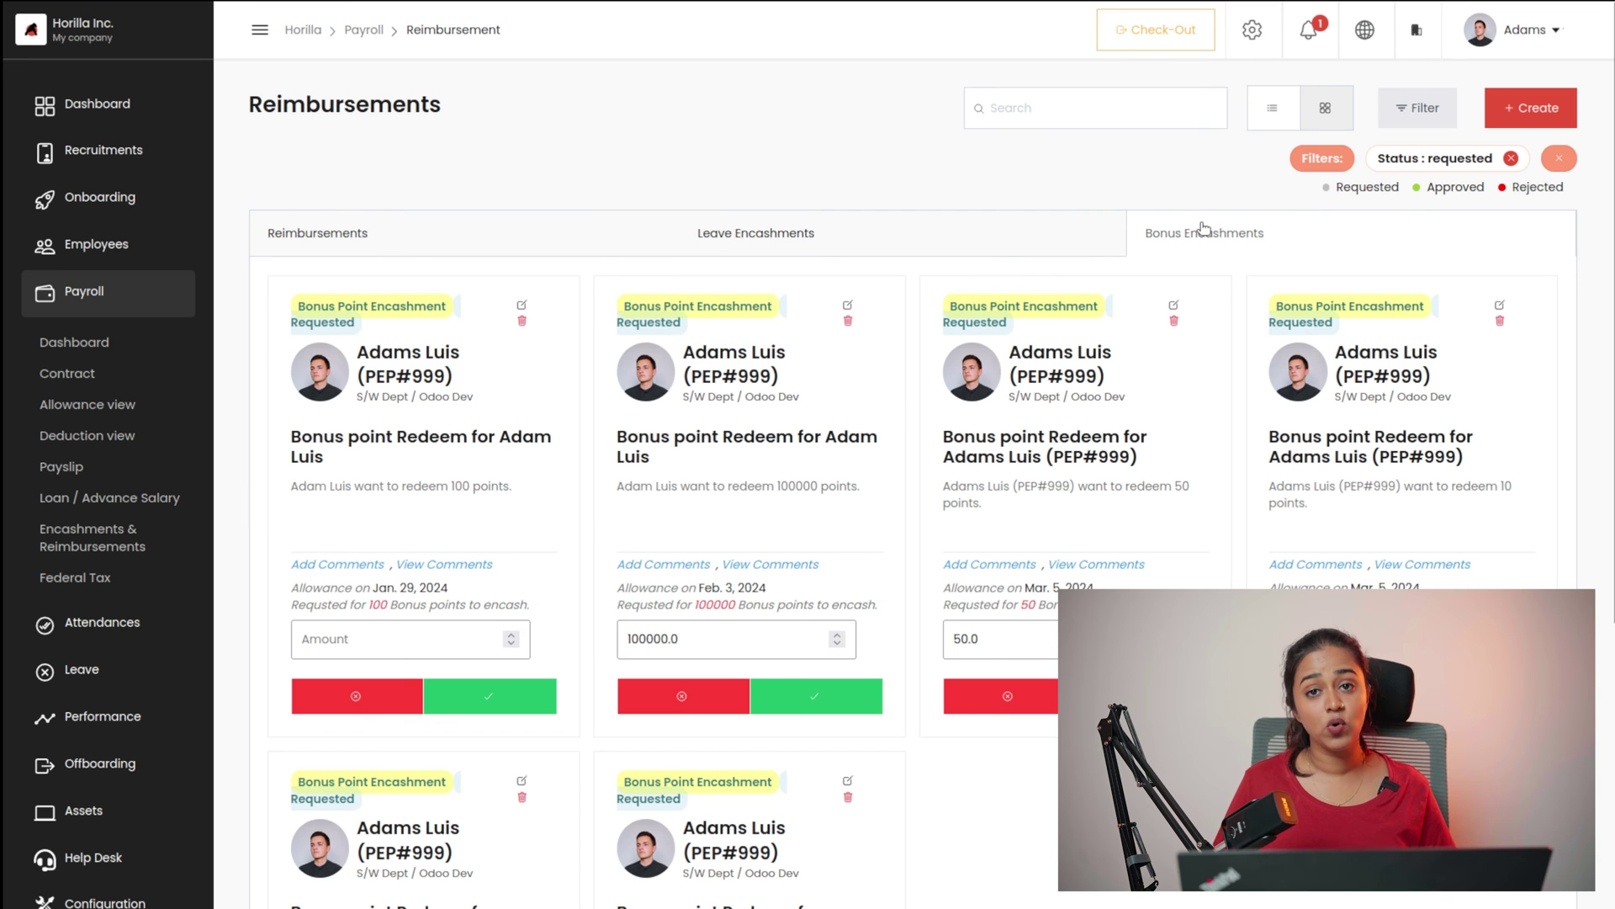
scroll(906, 603, "down", 4)
scroll(905, 602, "up", 4)
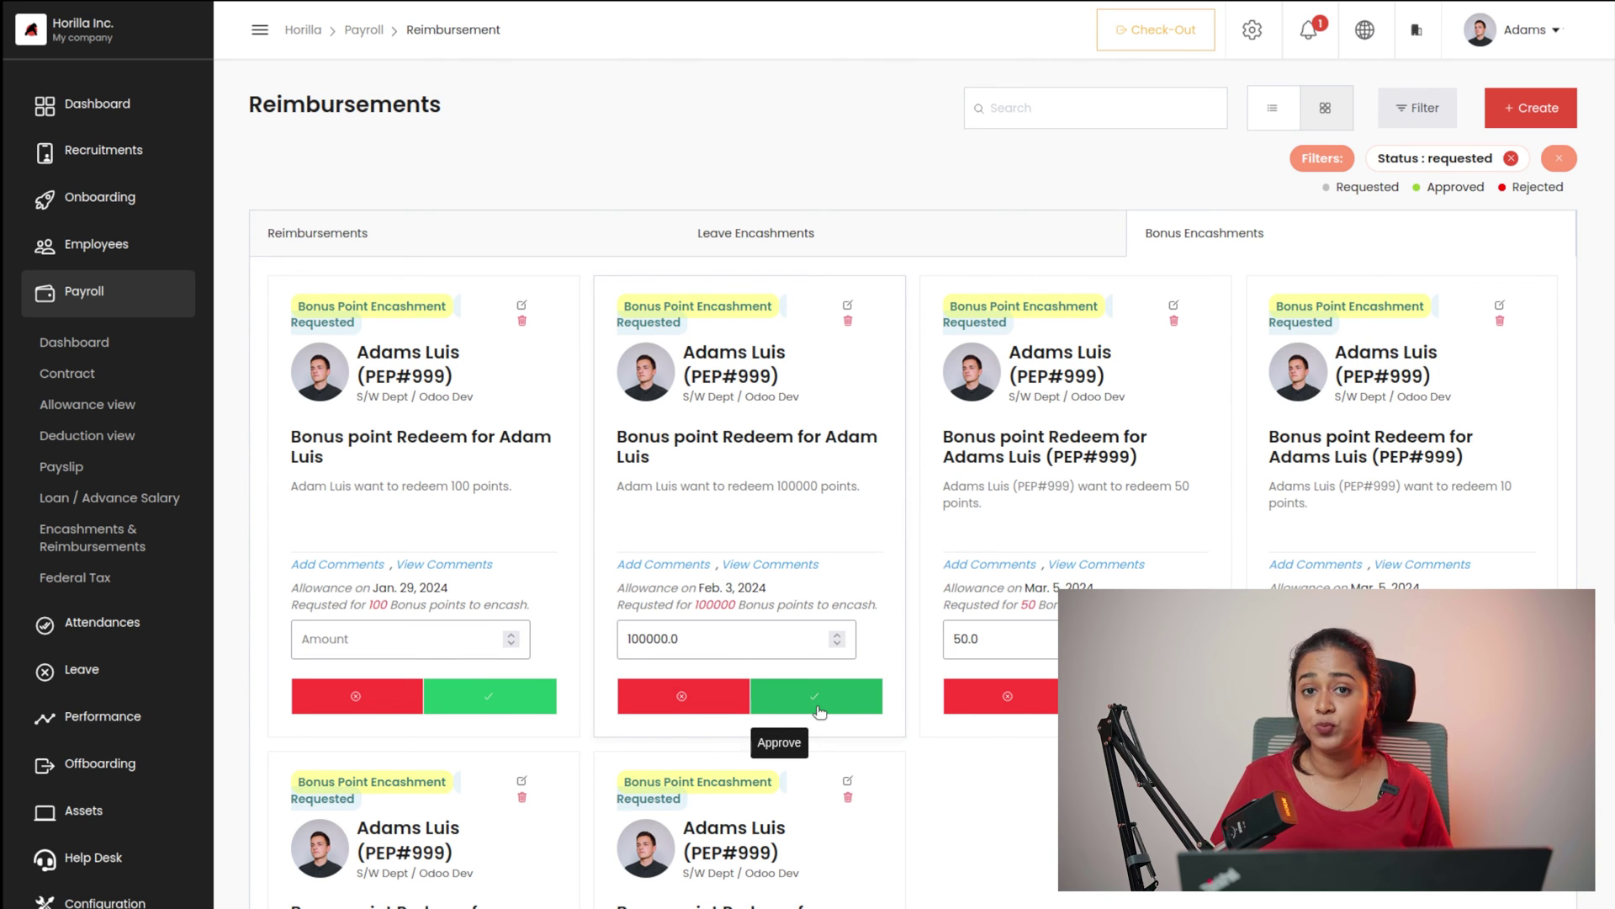
scroll(1049, 634, "down", 5)
scroll(1049, 634, "up", 5)
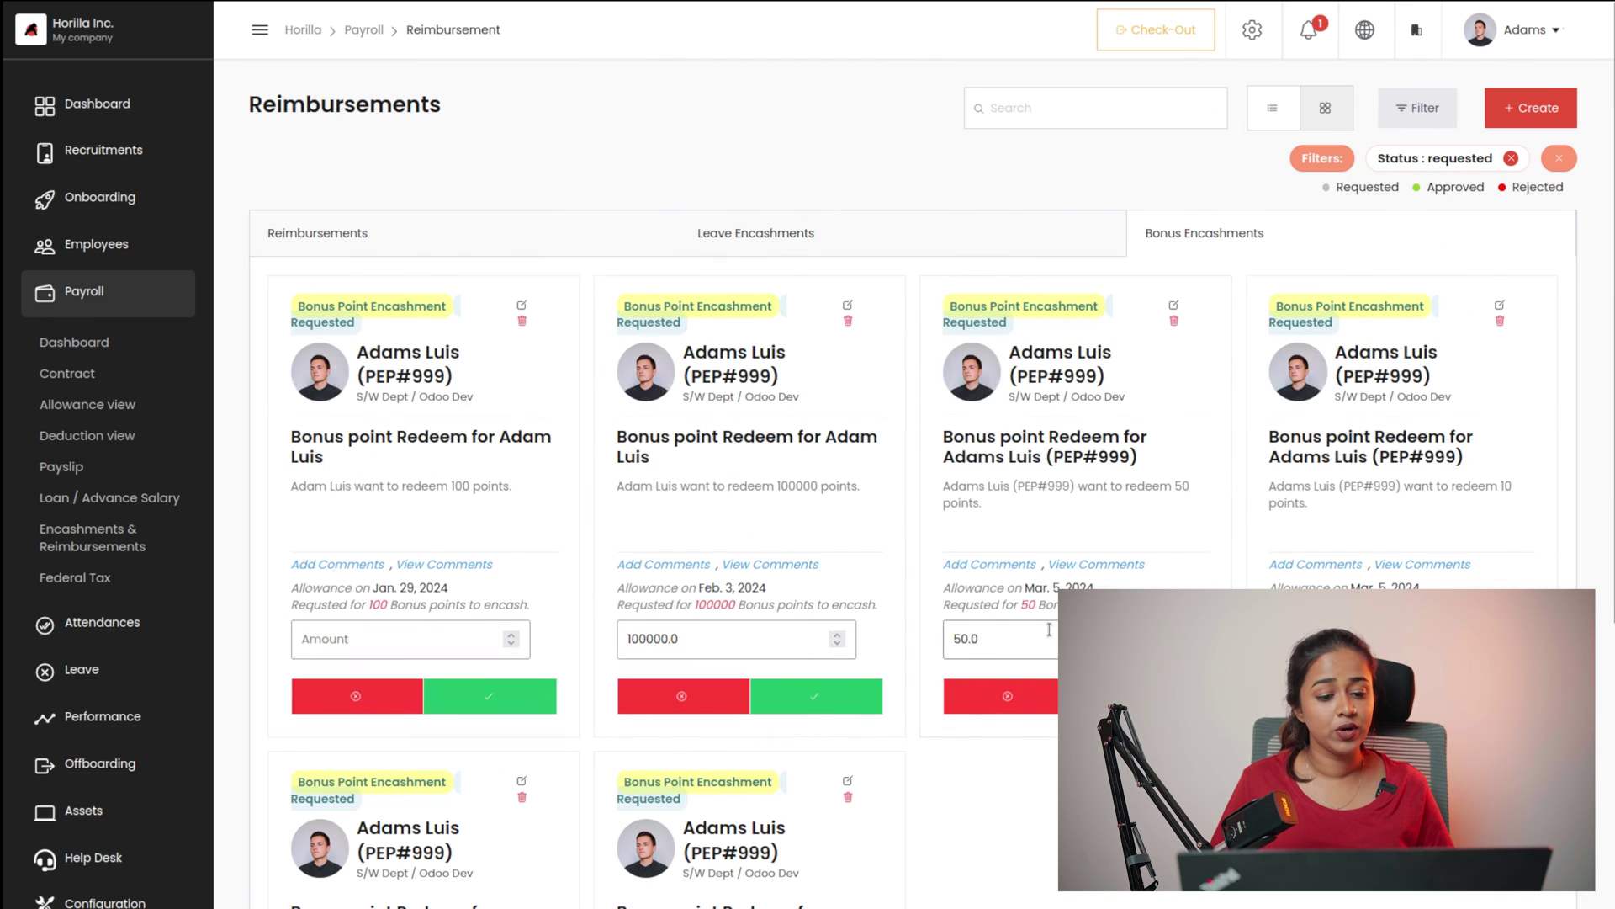
left_click(432, 223)
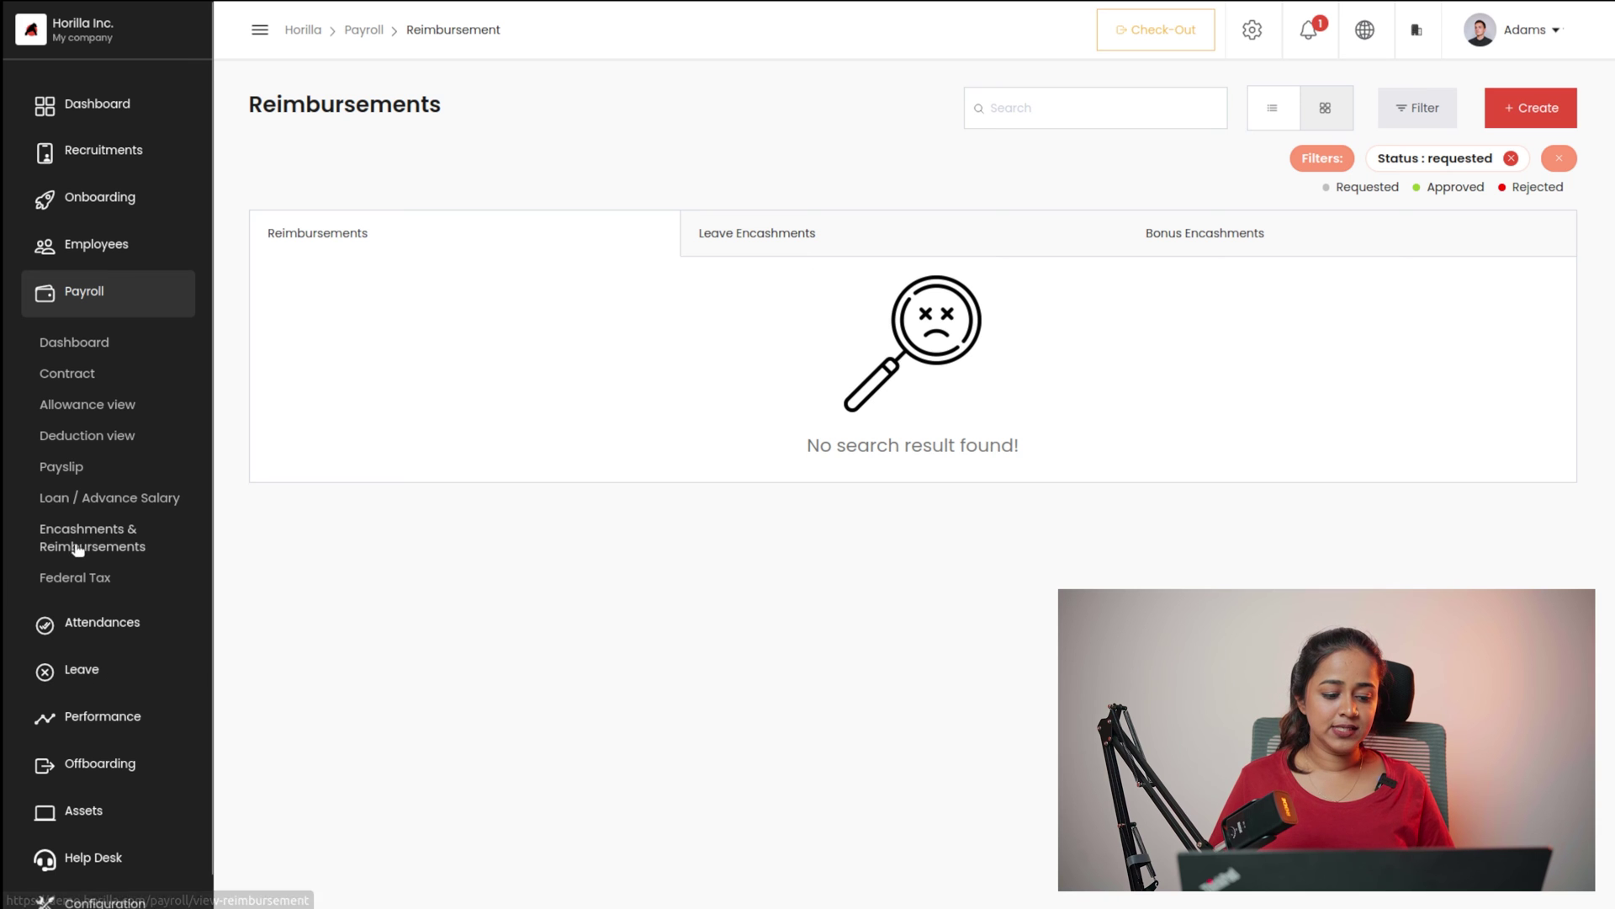
- View the federal tax filing statuses and collapse the Payroll module
left_click(69, 576)
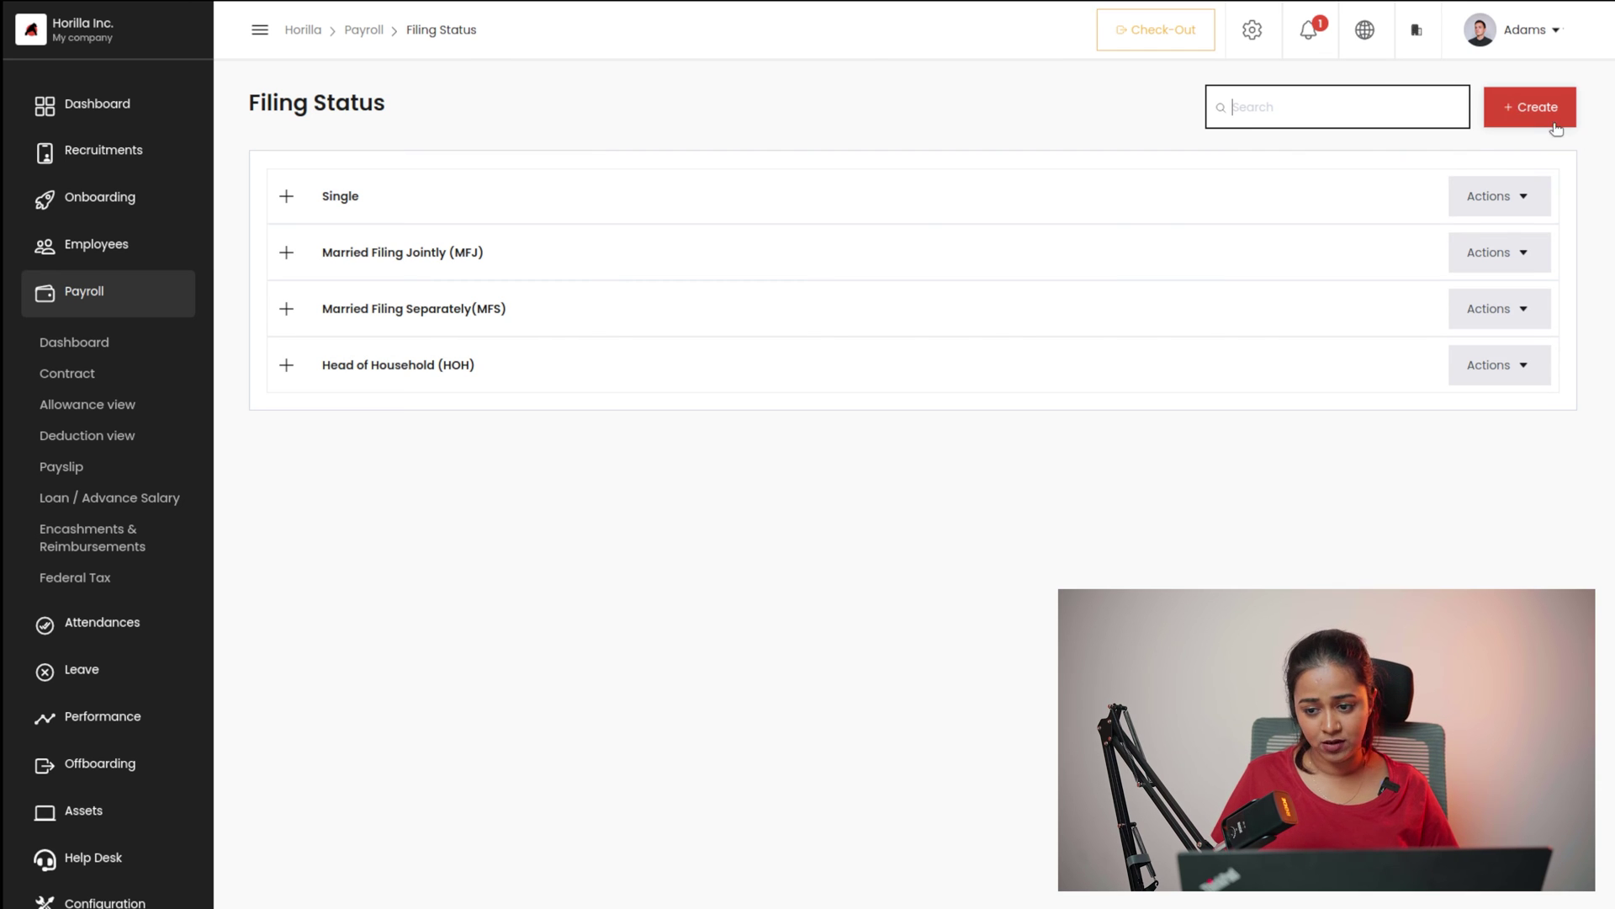
left_click(53, 313)
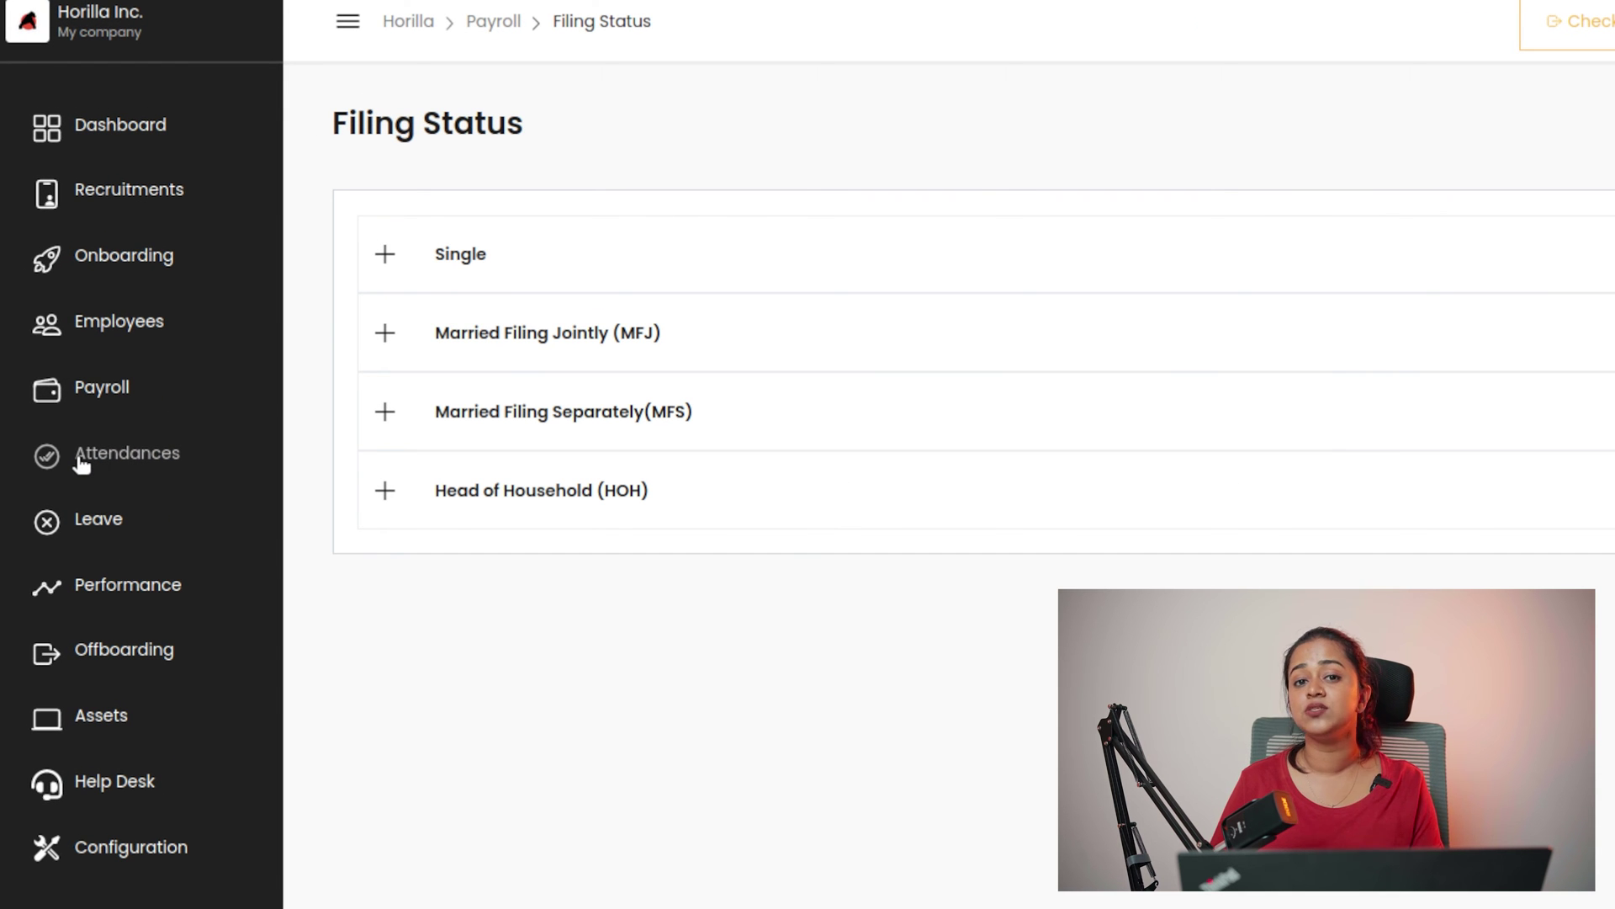
- Examine the Attendances dashboard, including attendance analytics, offline employees, hours chart, overtime to validate and attendance to validate
left_click(81, 461)
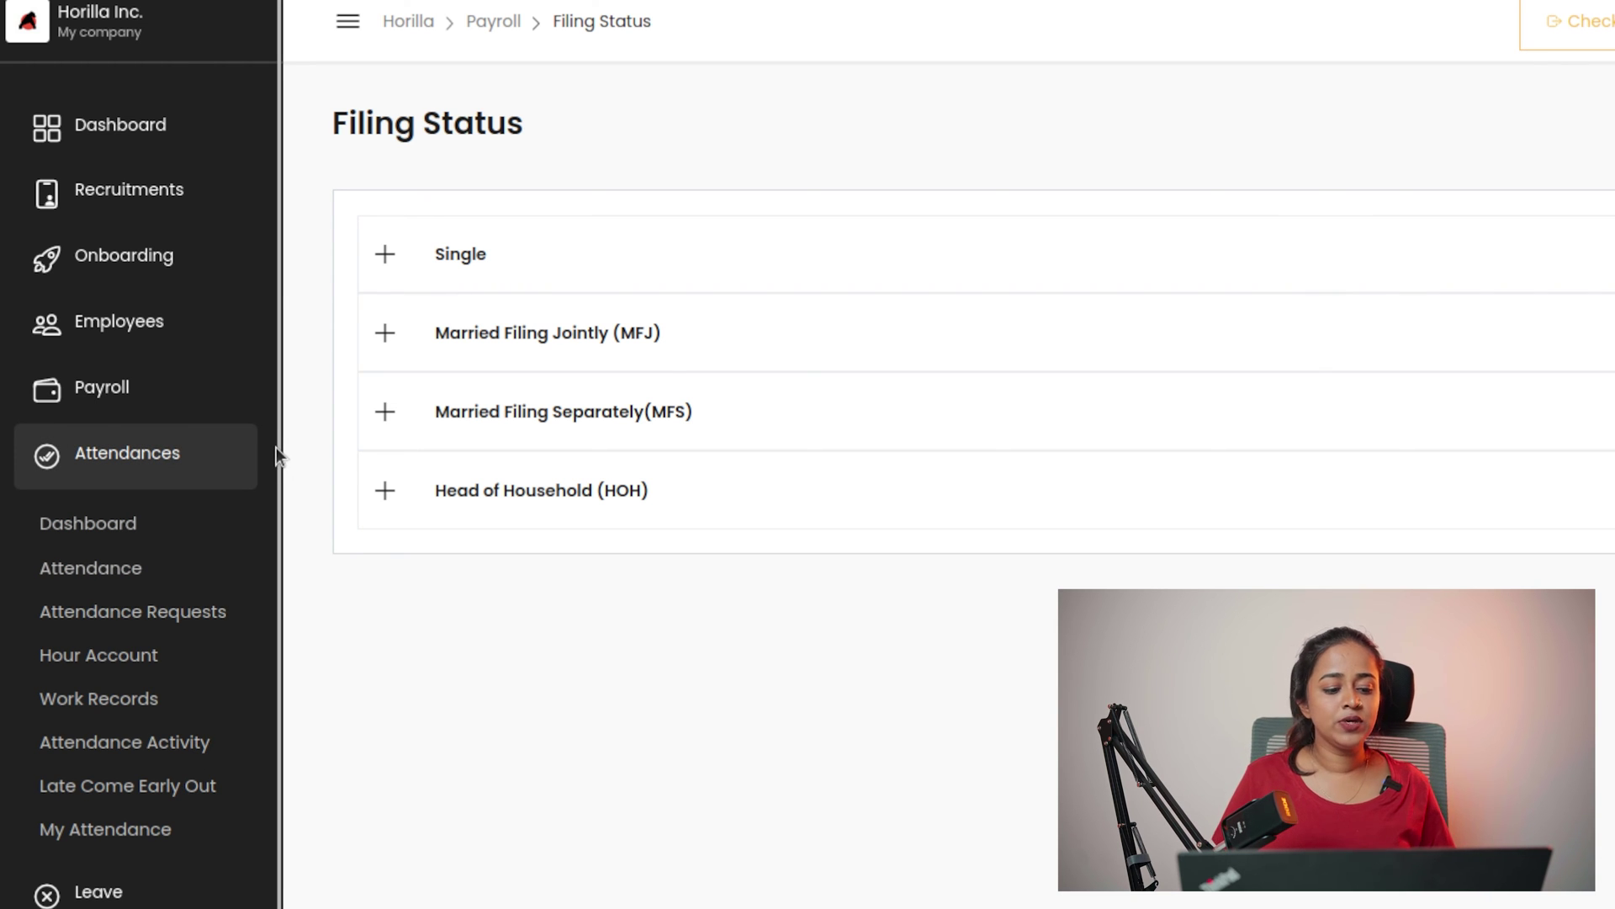
left_click(103, 523)
scroll(619, 613, "down", 9)
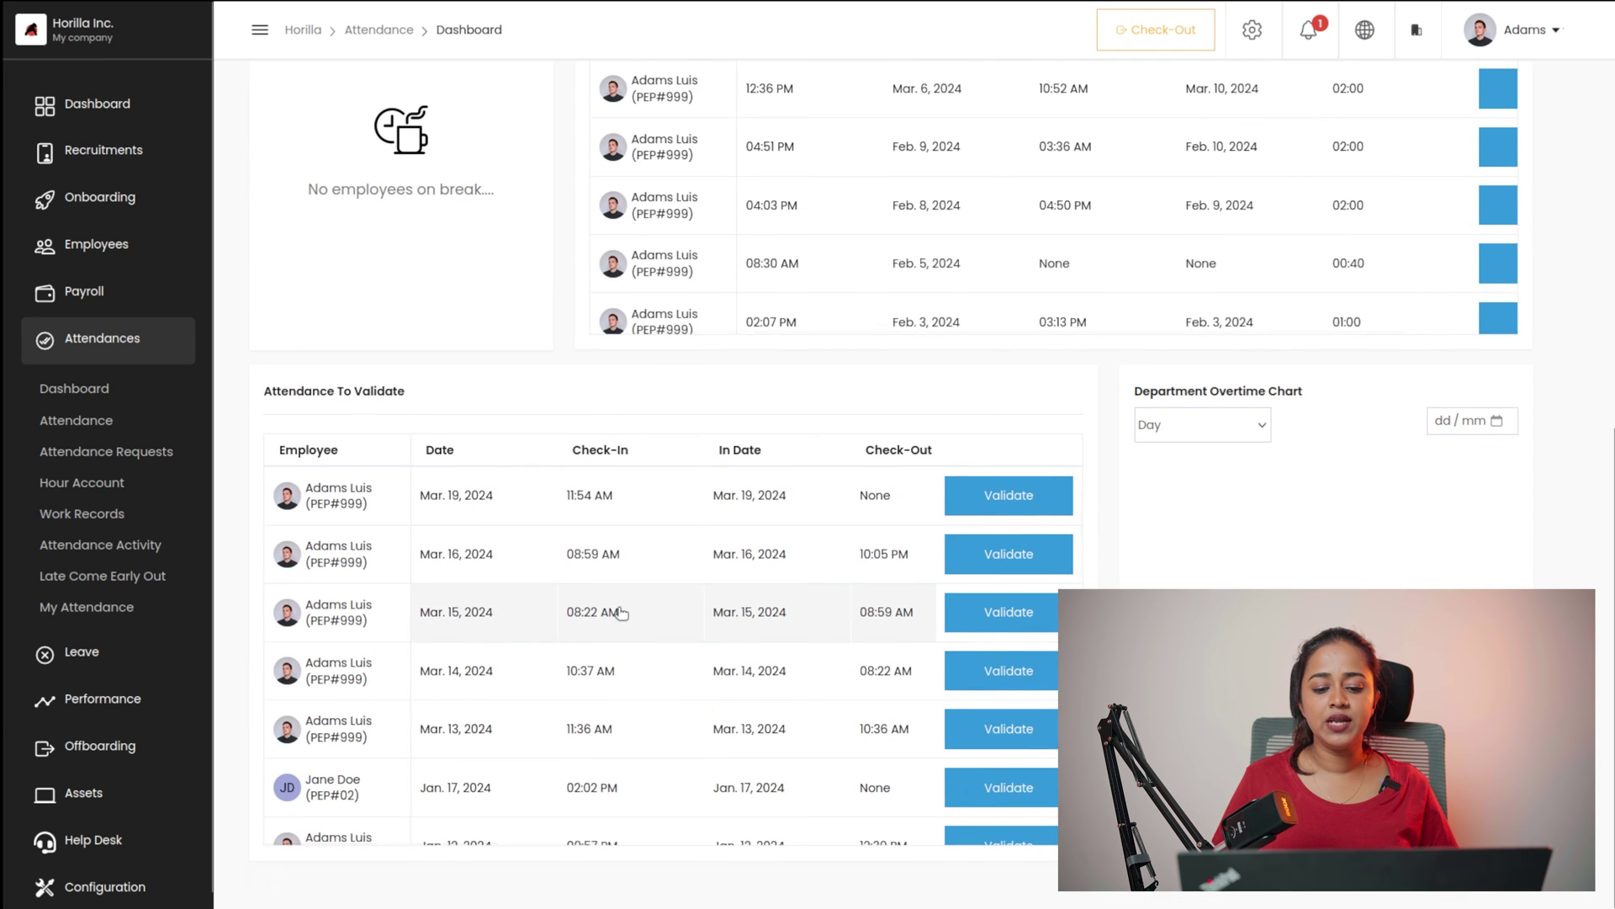
scroll(619, 612, "up", 9)
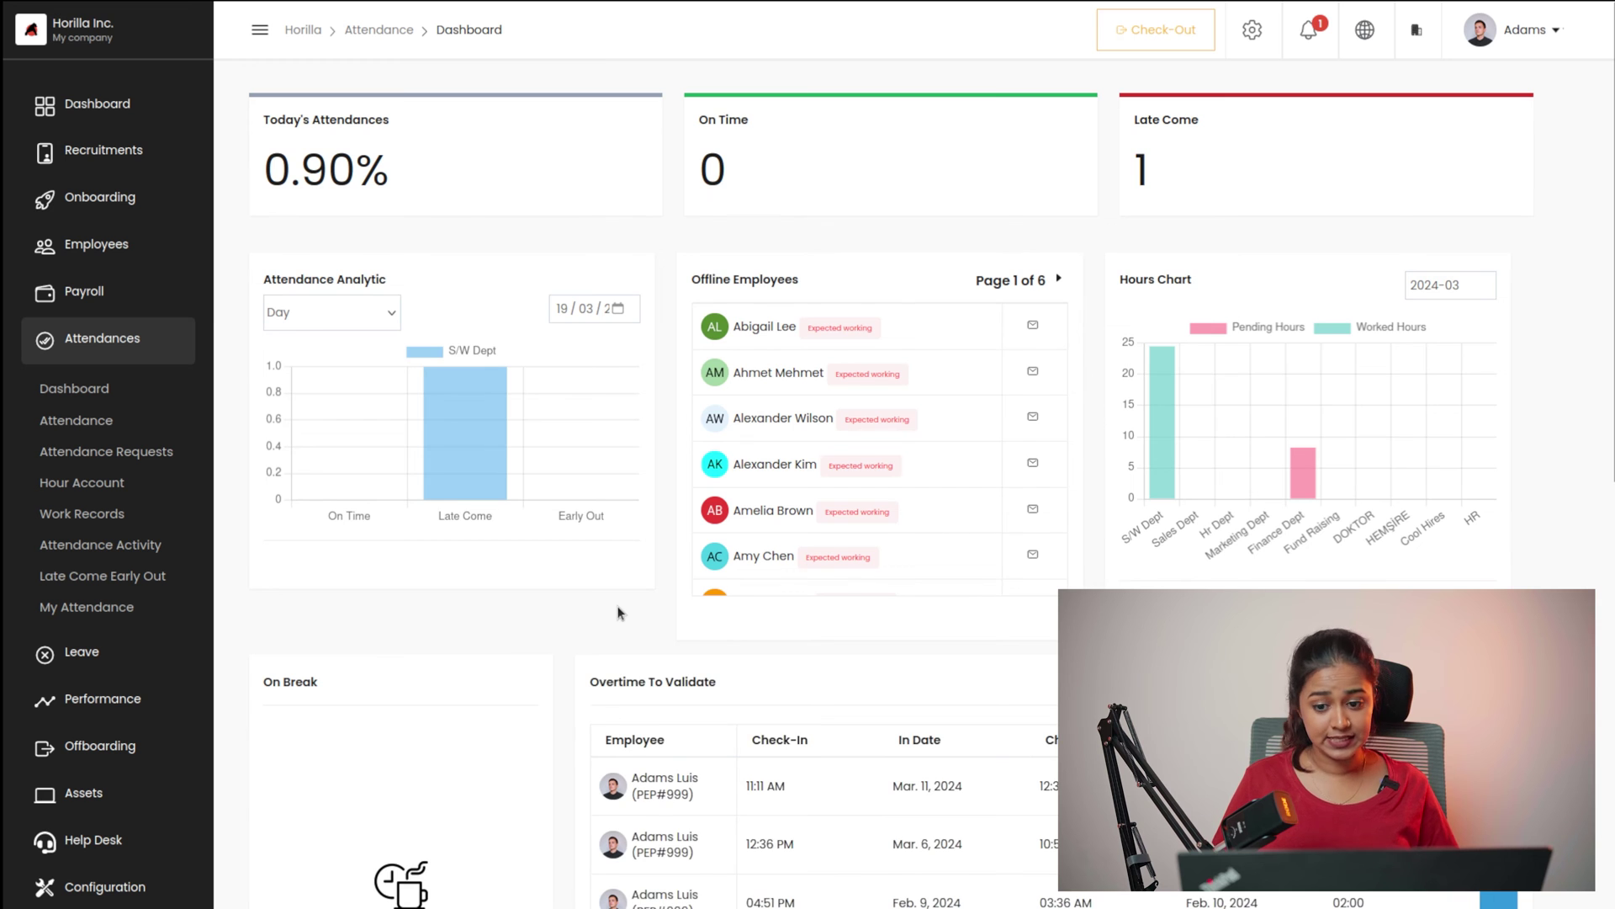
scroll(619, 612, "down", 5)
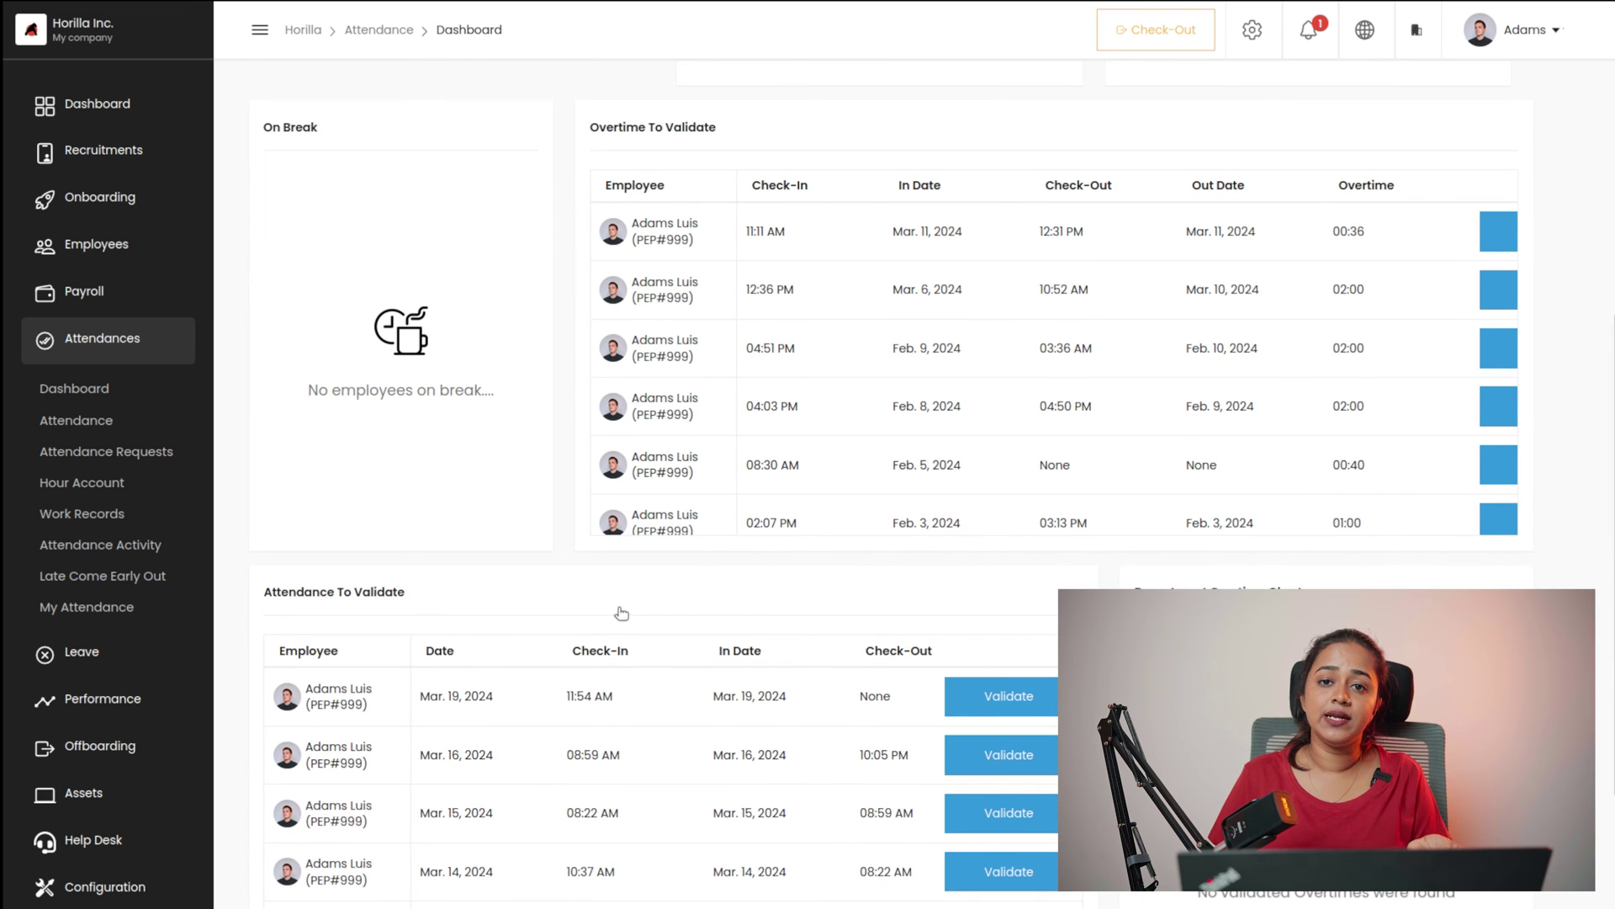
scroll(621, 613, "down", 2)
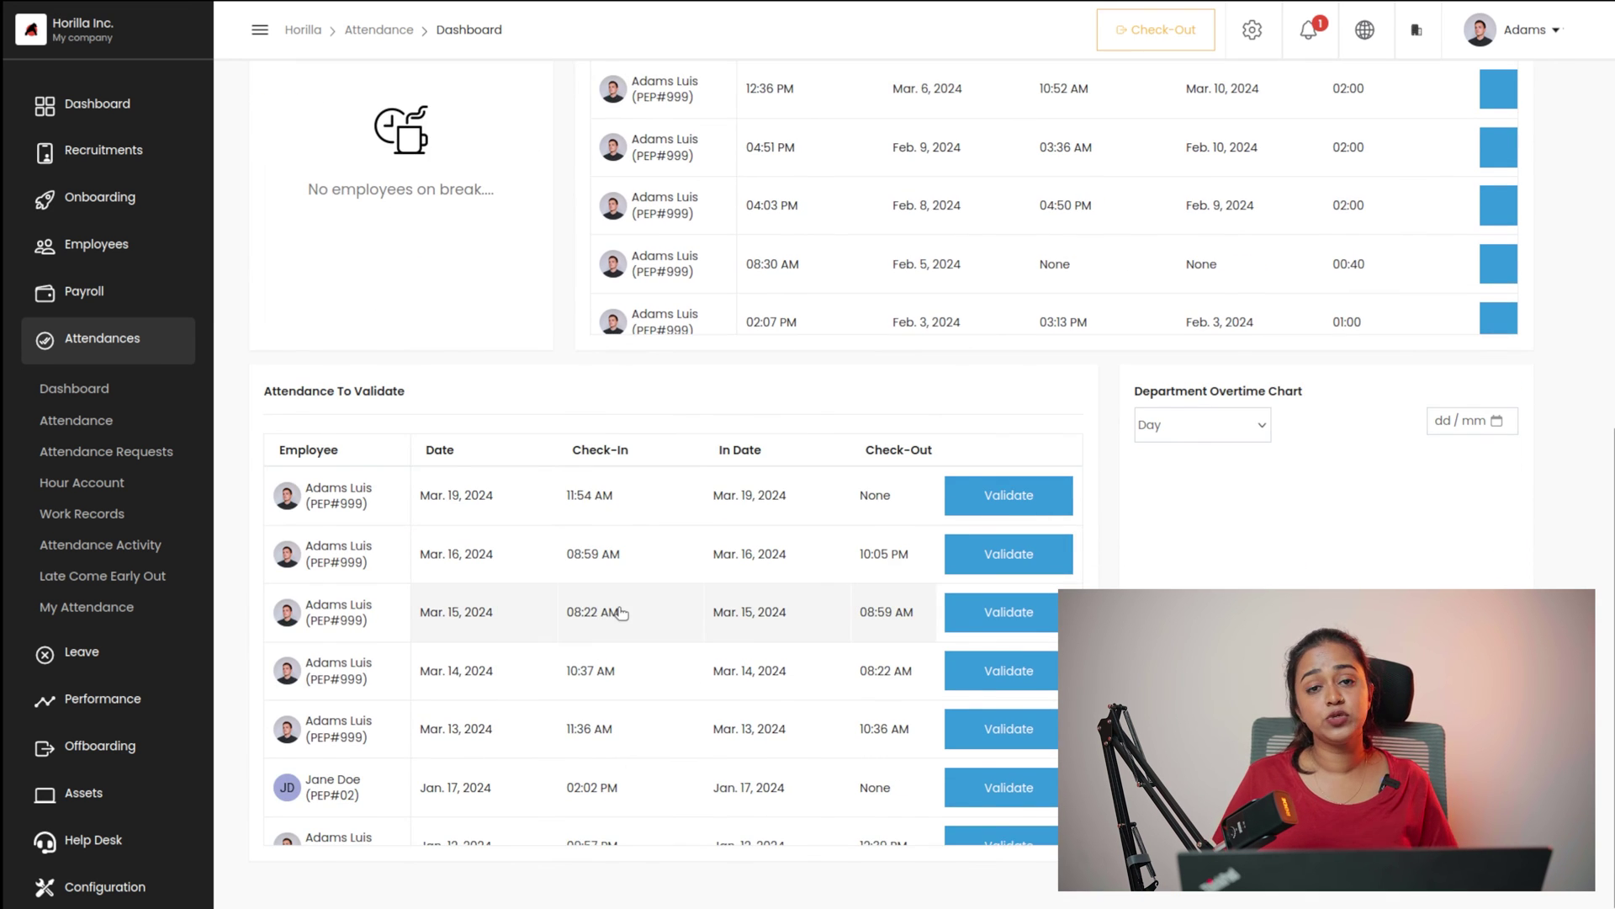
scroll(621, 612, "up", 7)
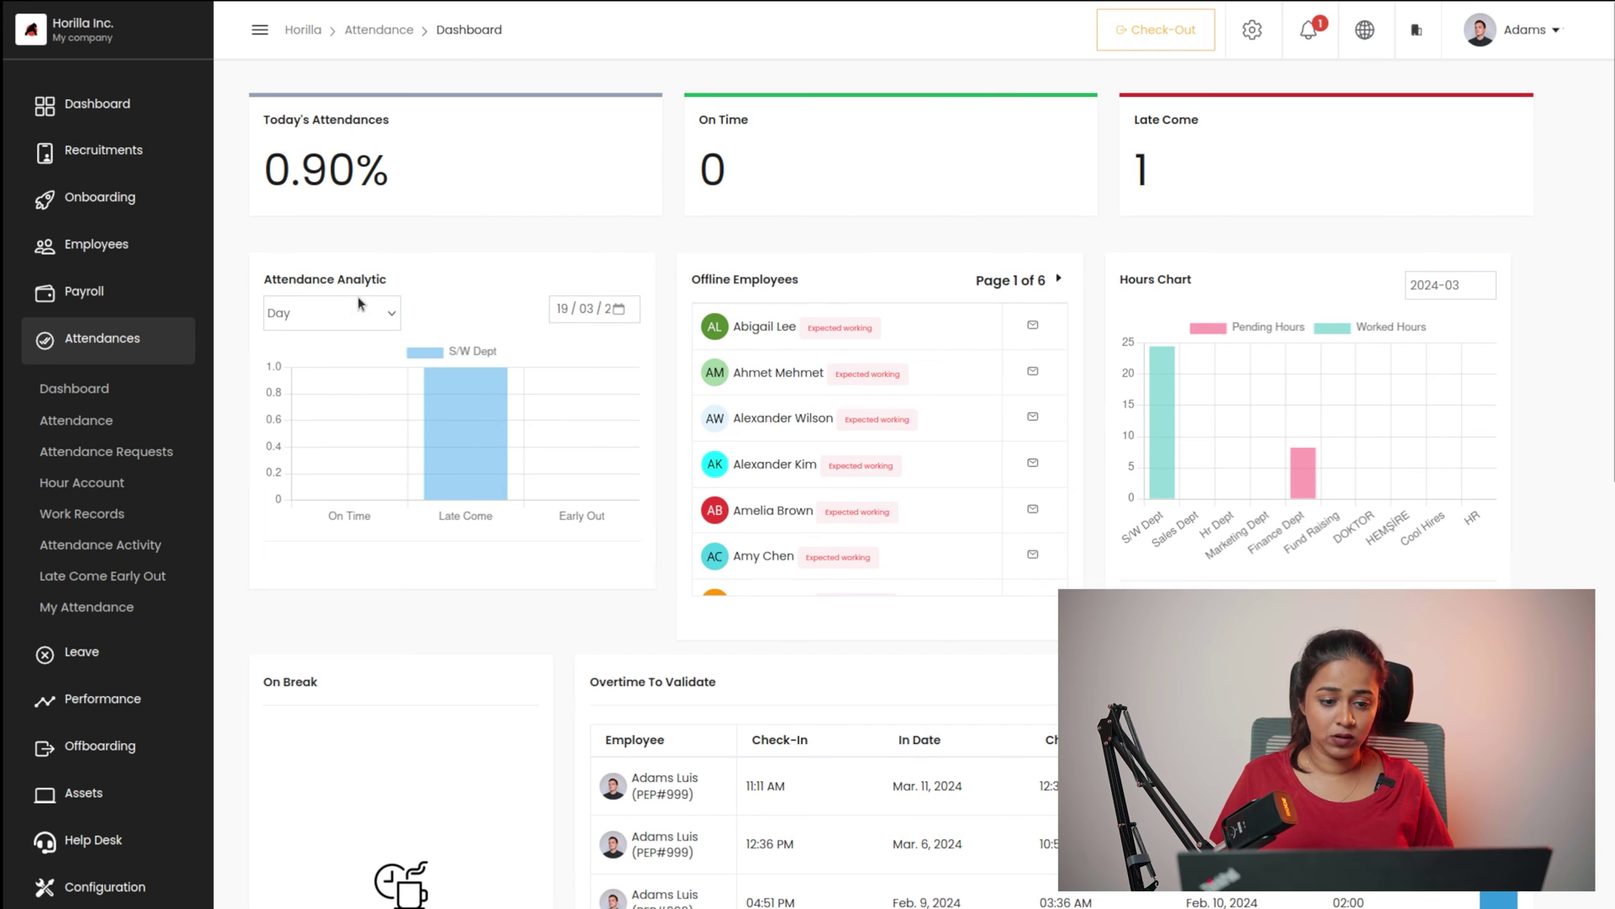
- View the attendance records, comparing the overtime and validated lists before returning to the attendances awaiting validation
left_click(70, 421)
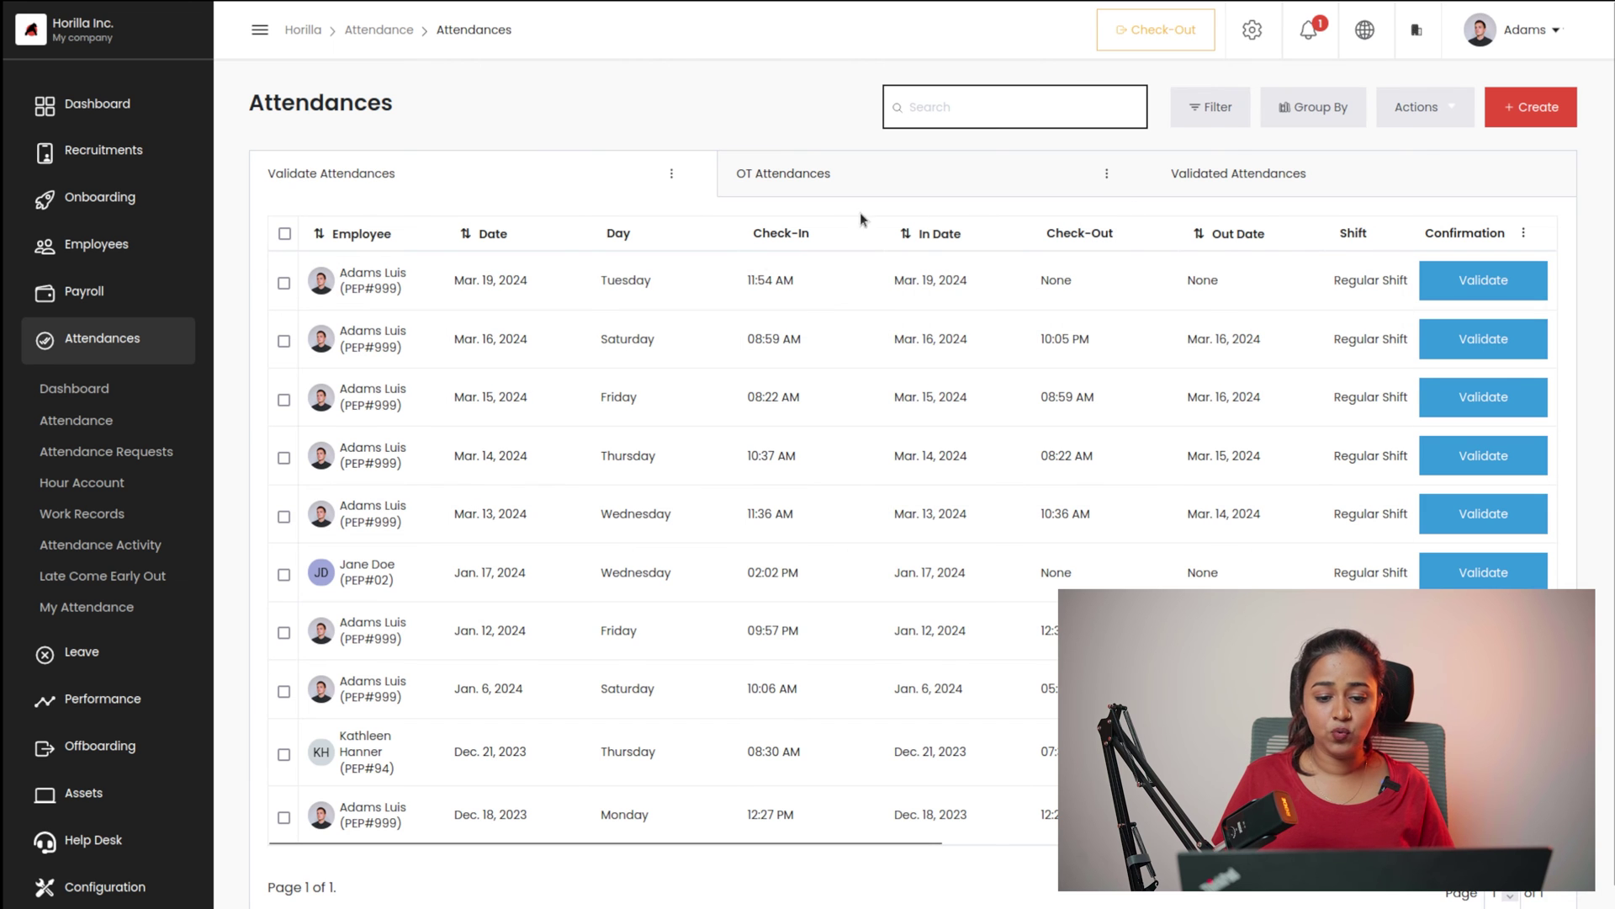
left_click(929, 202)
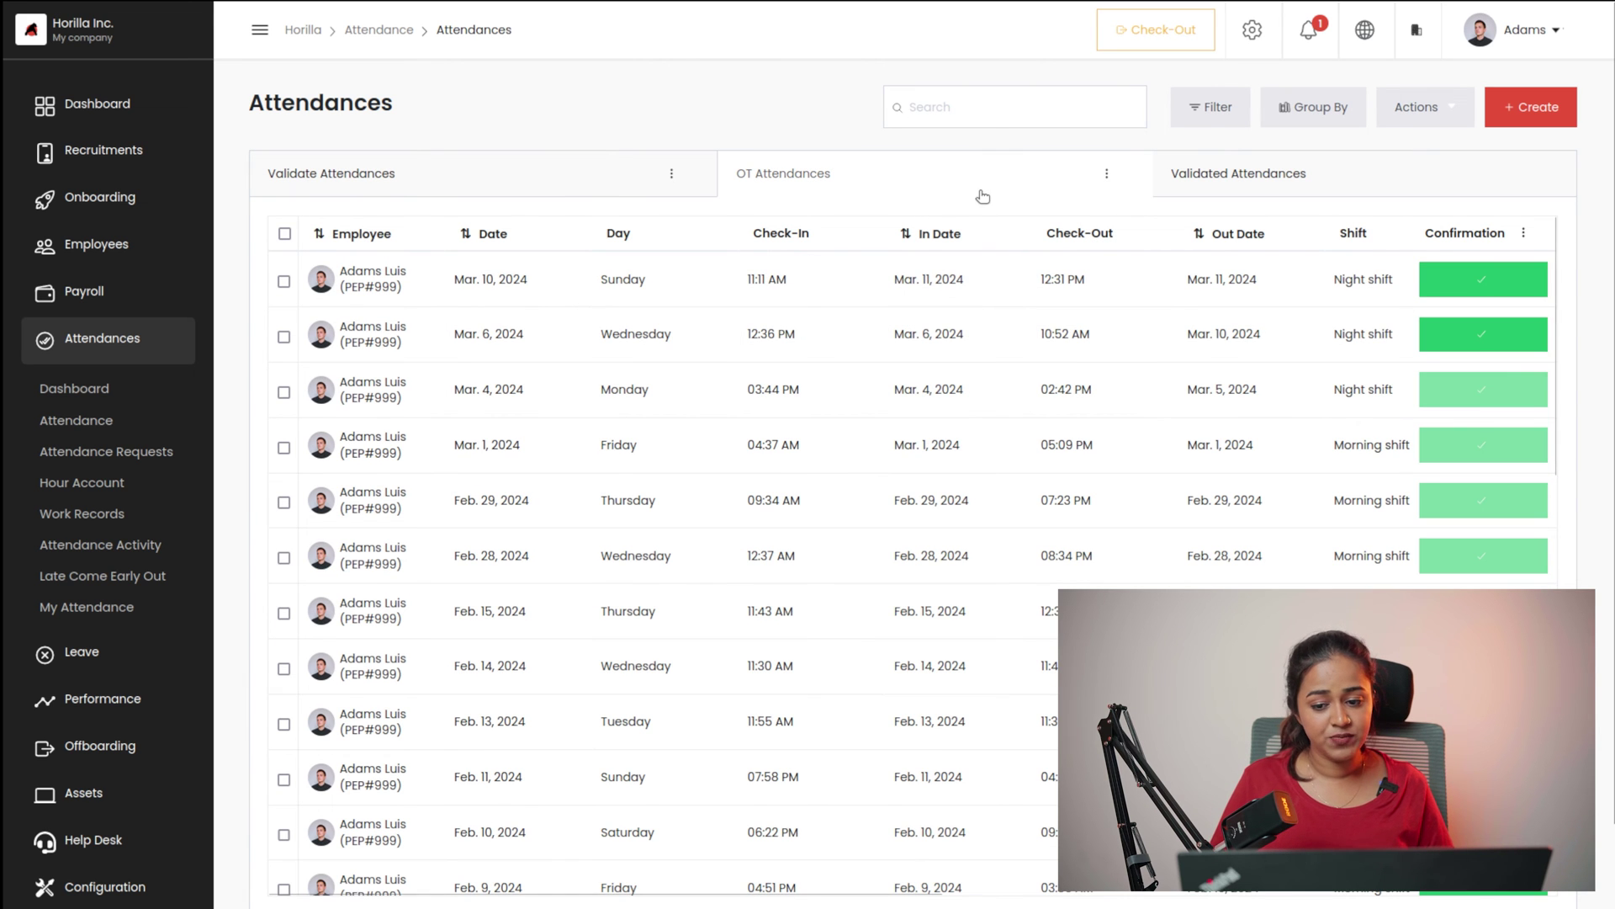
left_click(1186, 181)
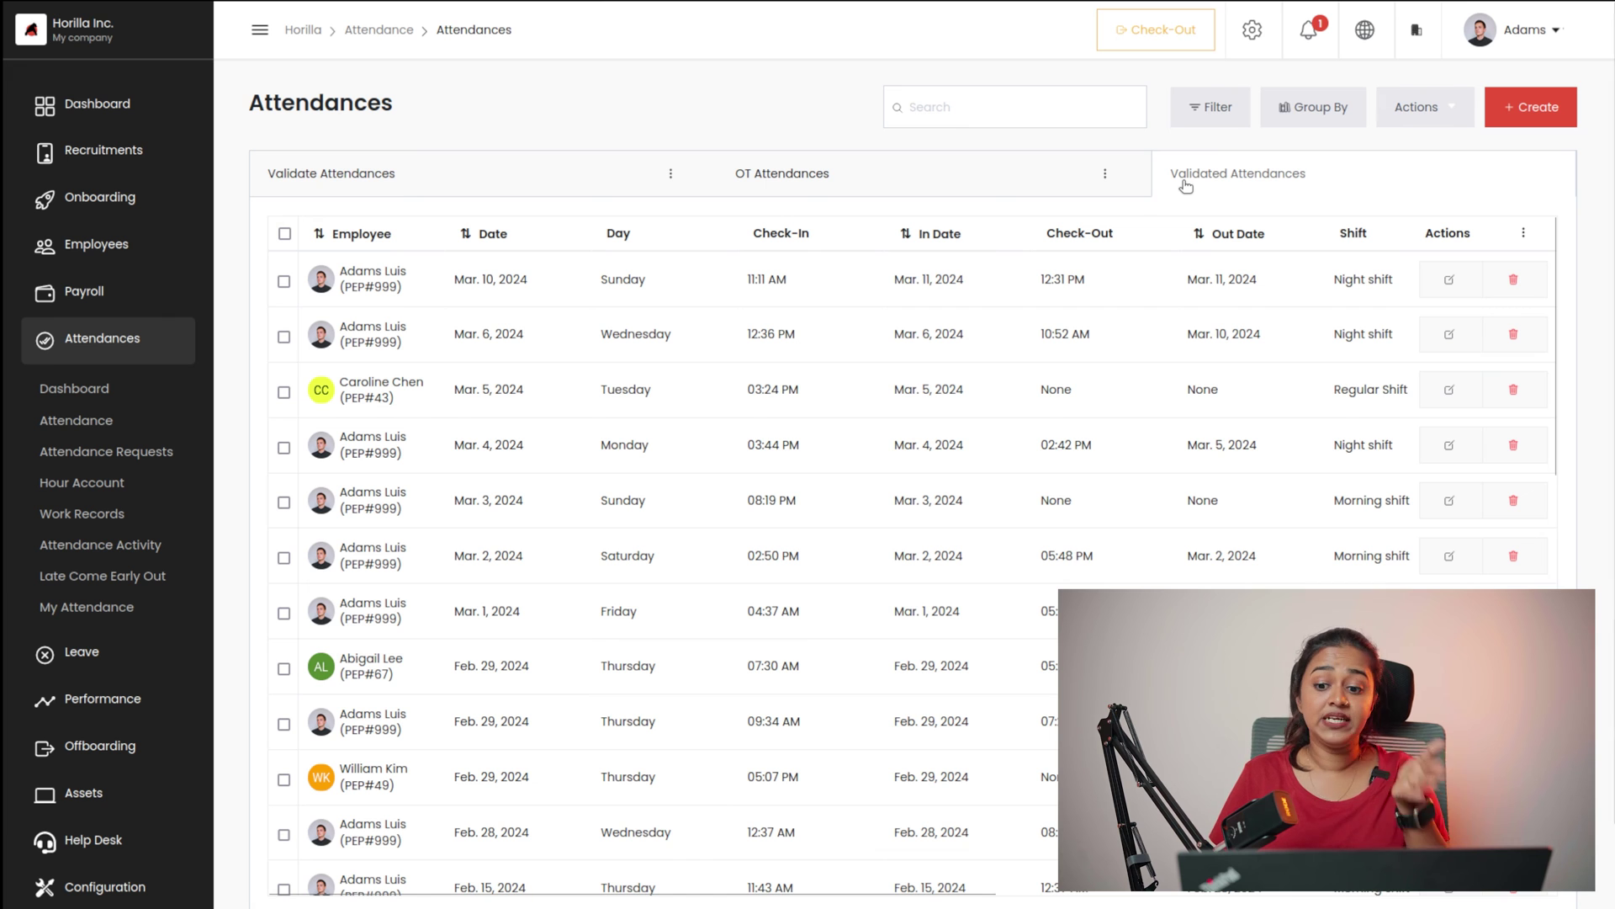
left_click(390, 175)
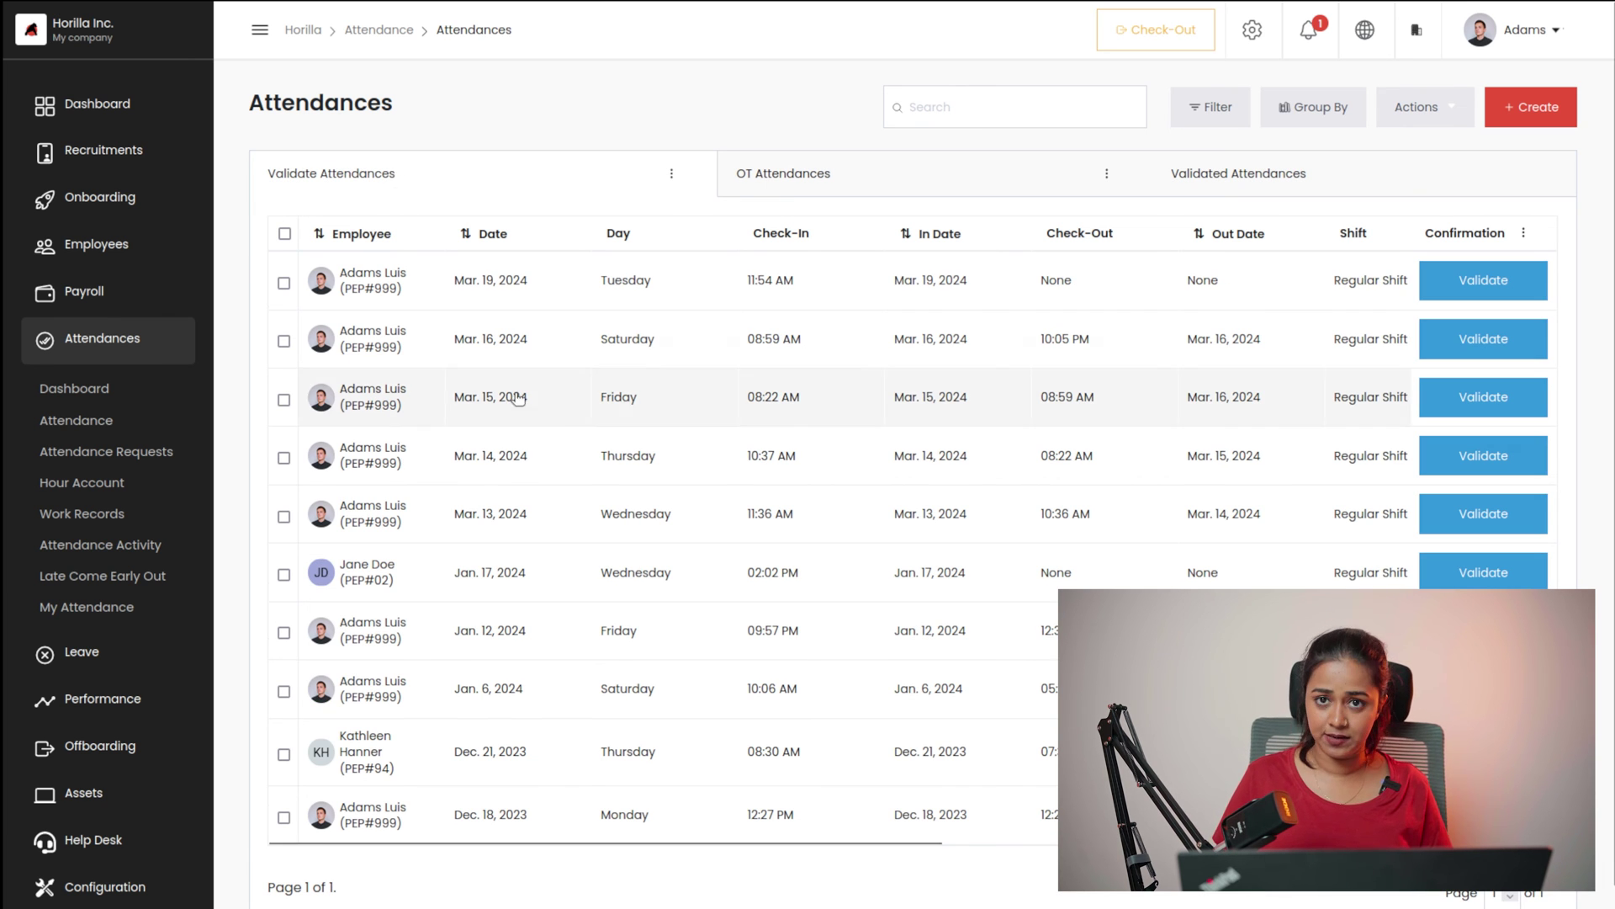
- Validate the Mar. 19, 2024 attendance and approve the overtime of the Mar. 10, 2024 attendance
left_click(1473, 289)
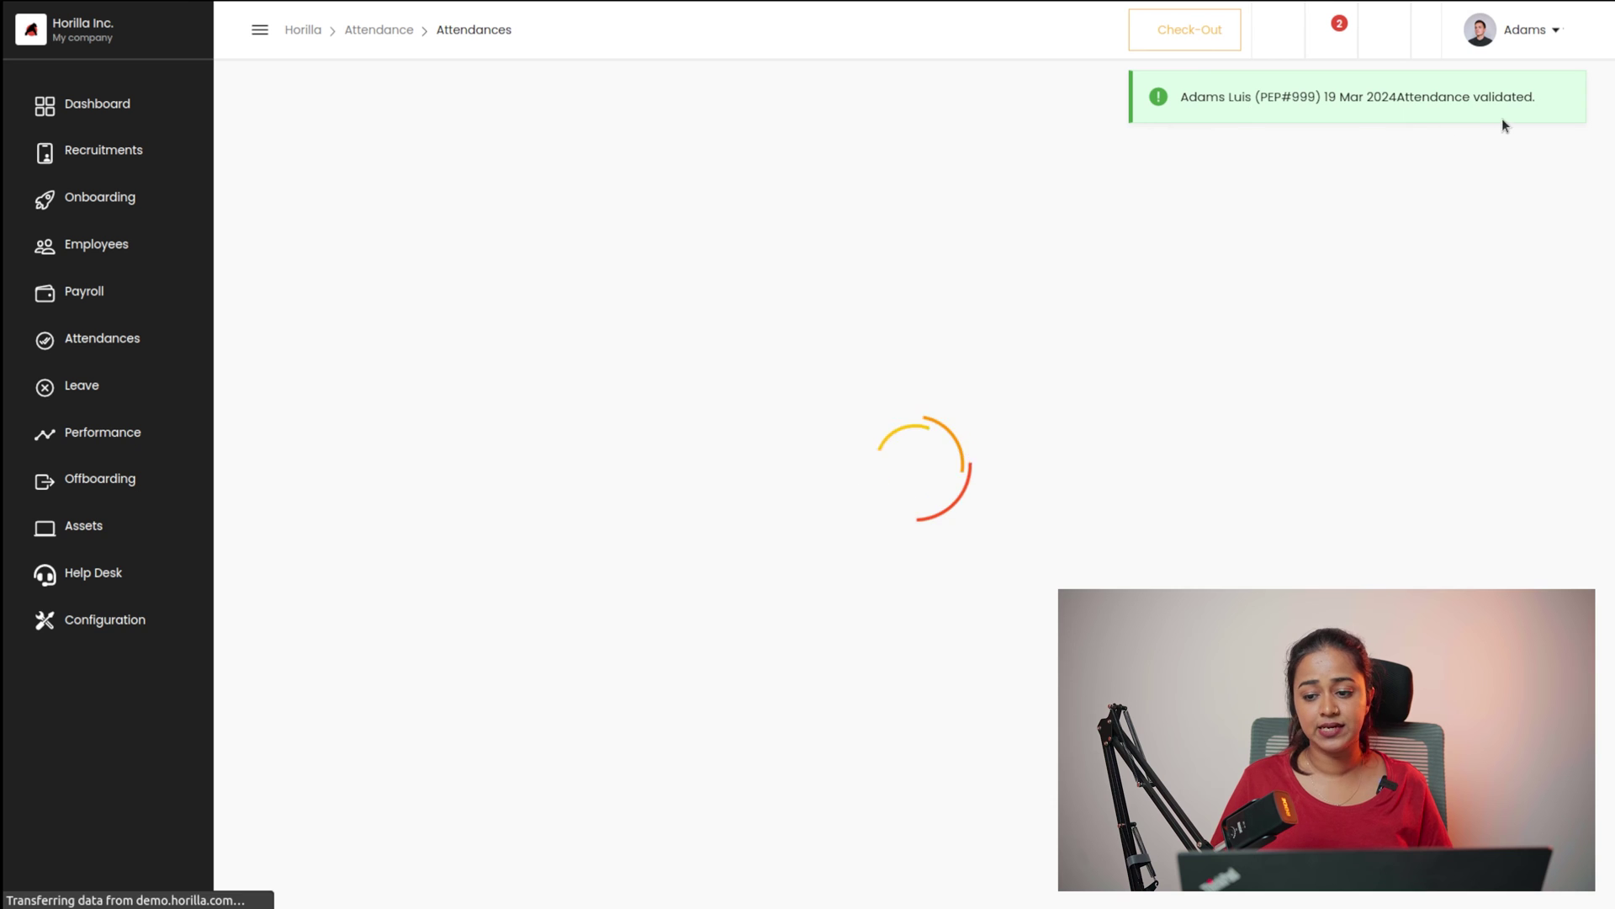
left_click(827, 172)
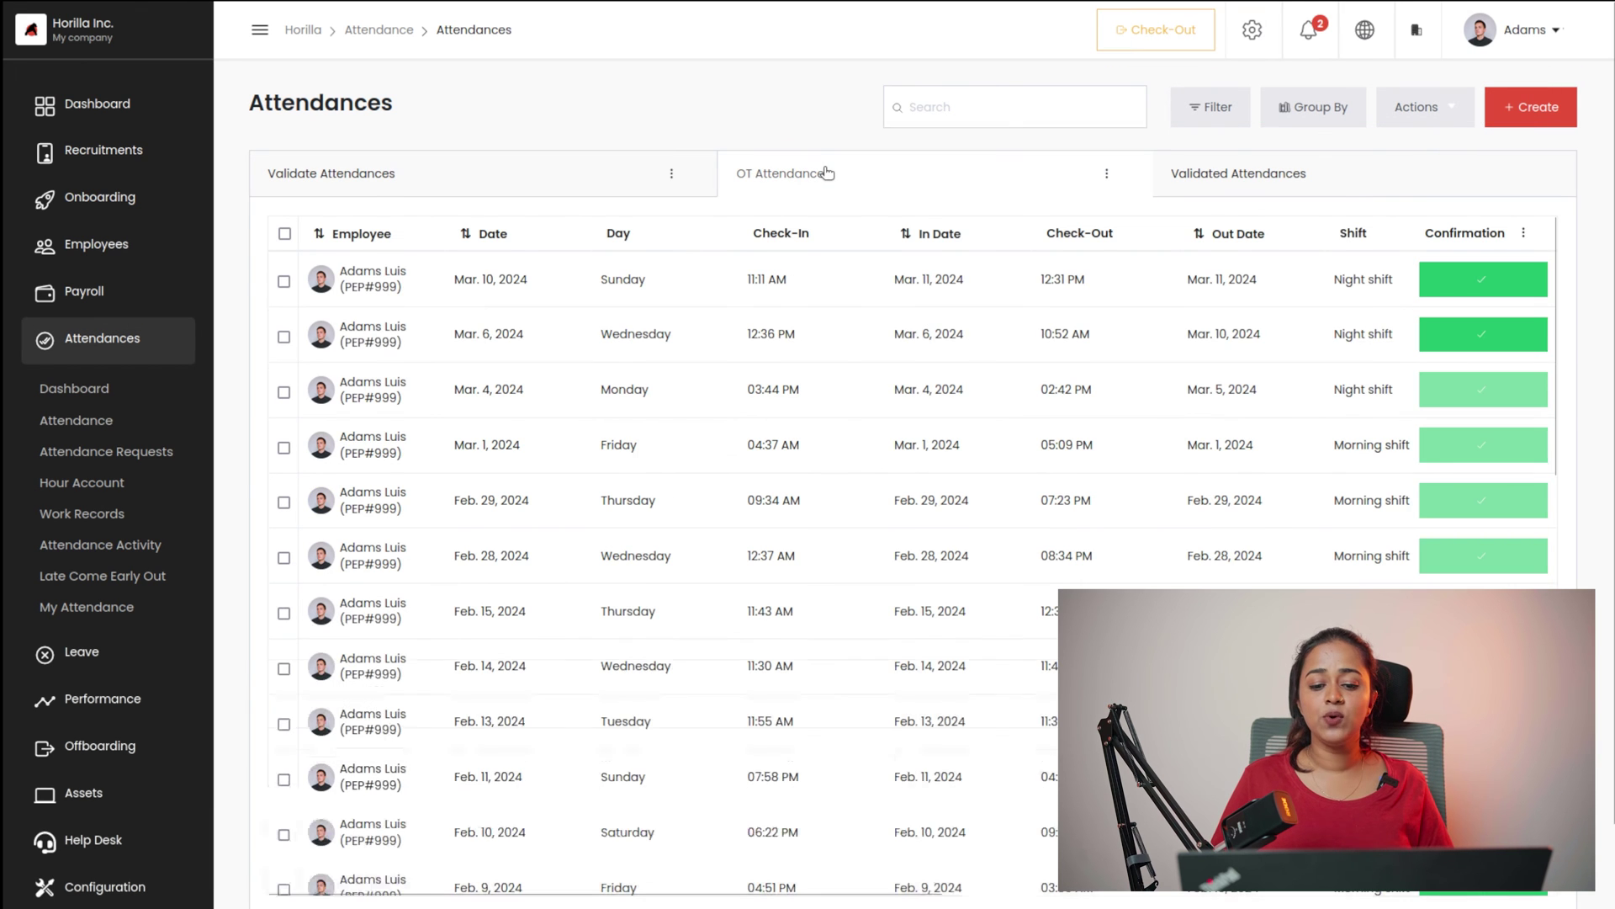
left_click(1494, 288)
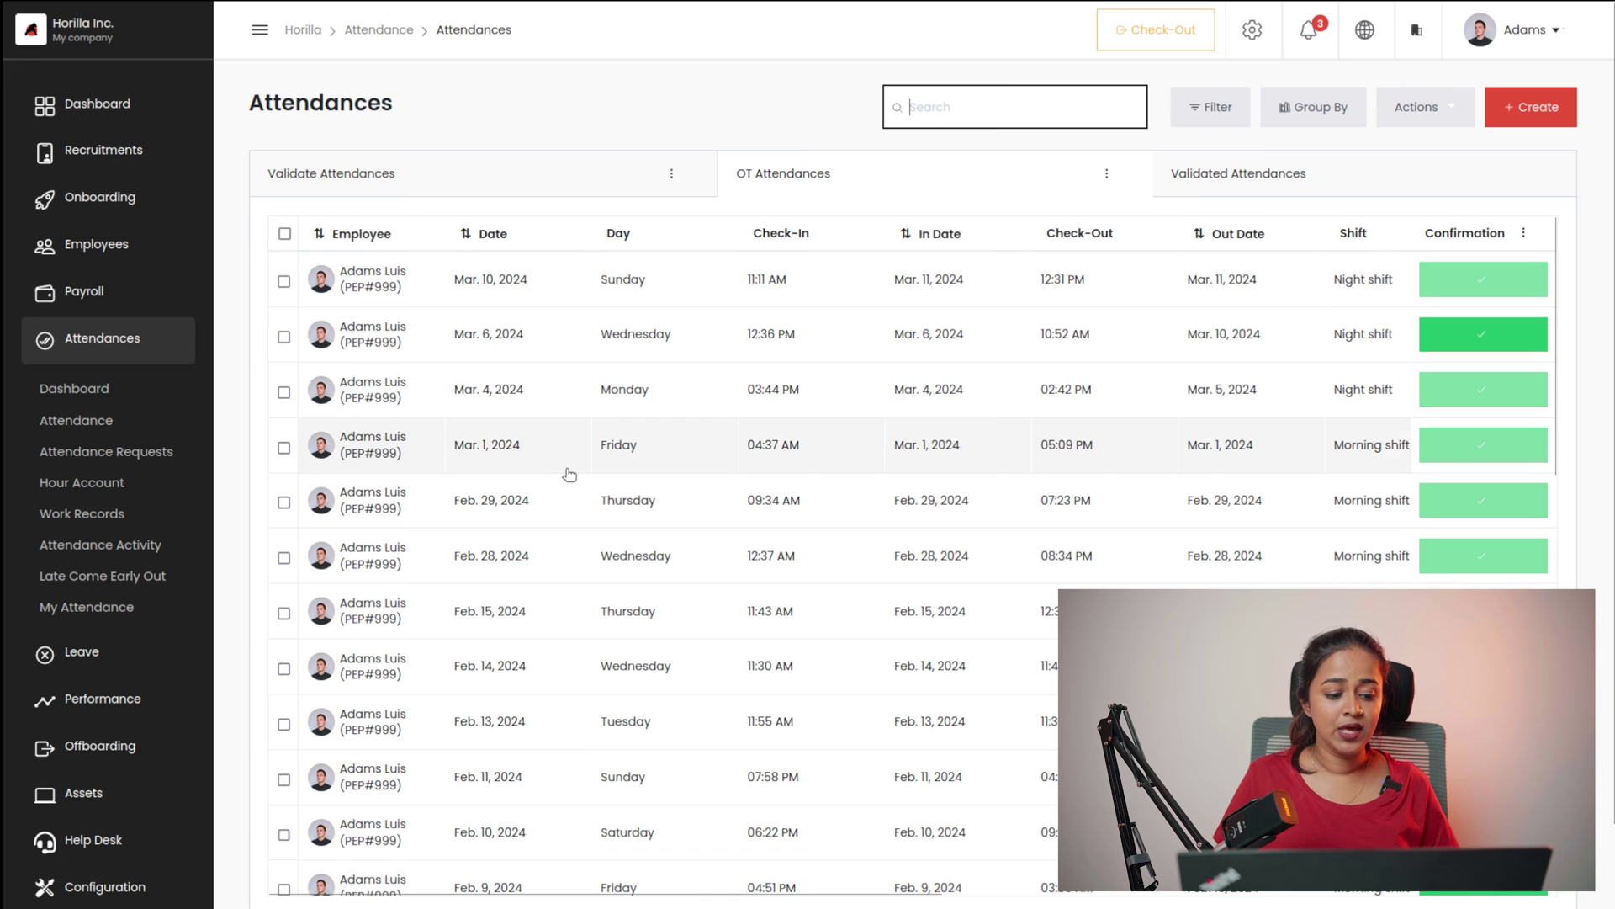
- Examine the requested attendances across all table columns and check which columns can be shown, keeping the column selection as it is
left_click(125, 451)
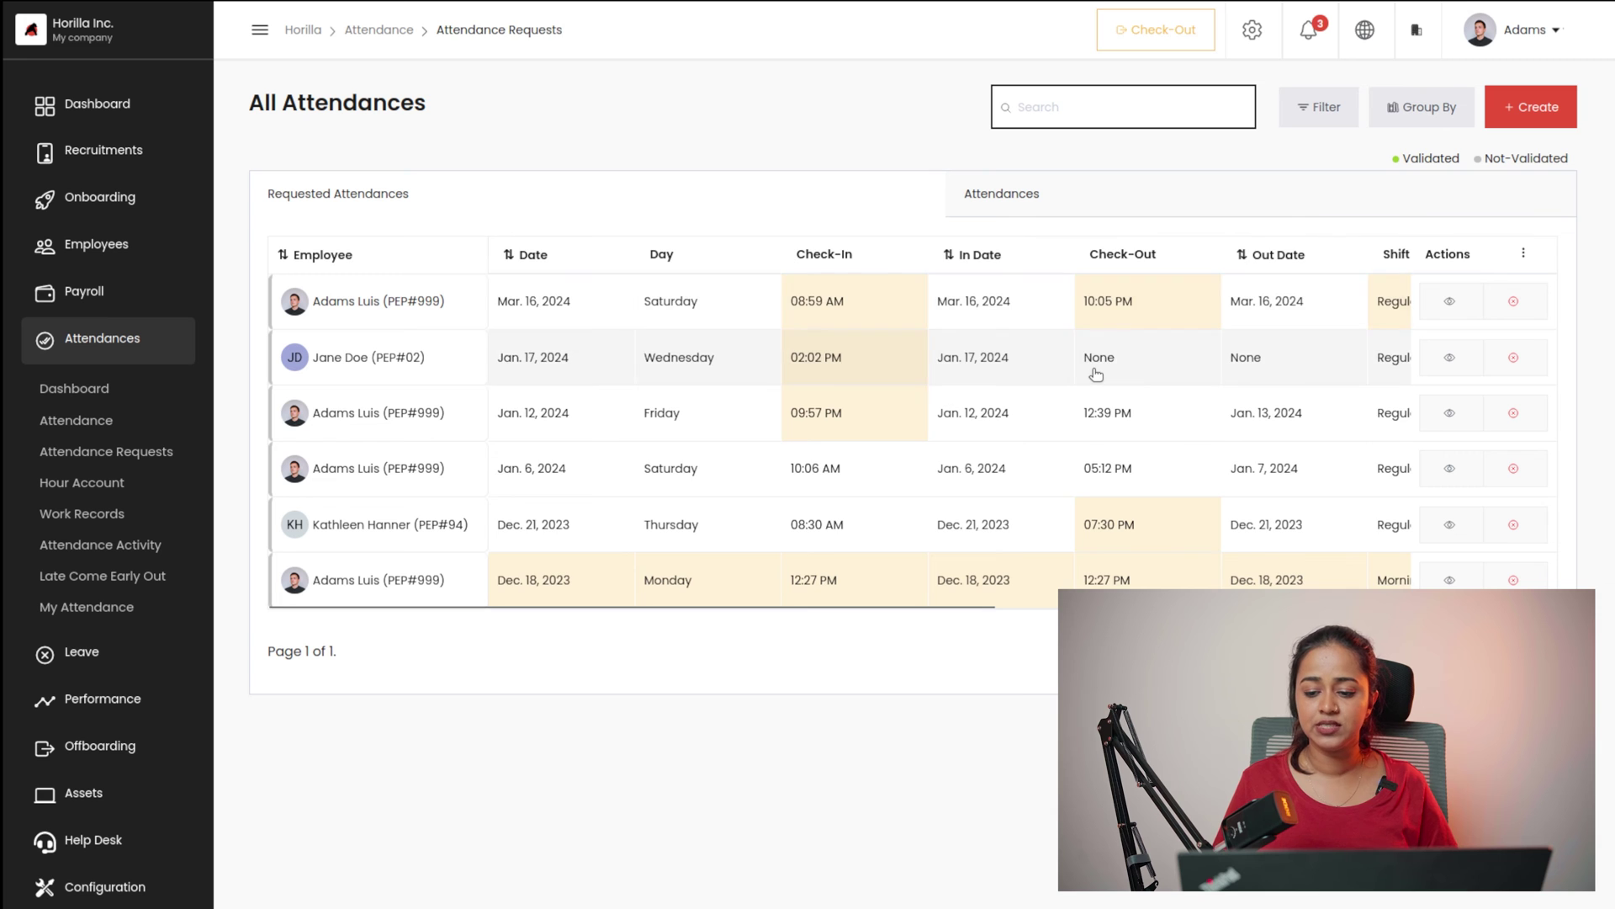
scroll(1111, 379, "right", 10)
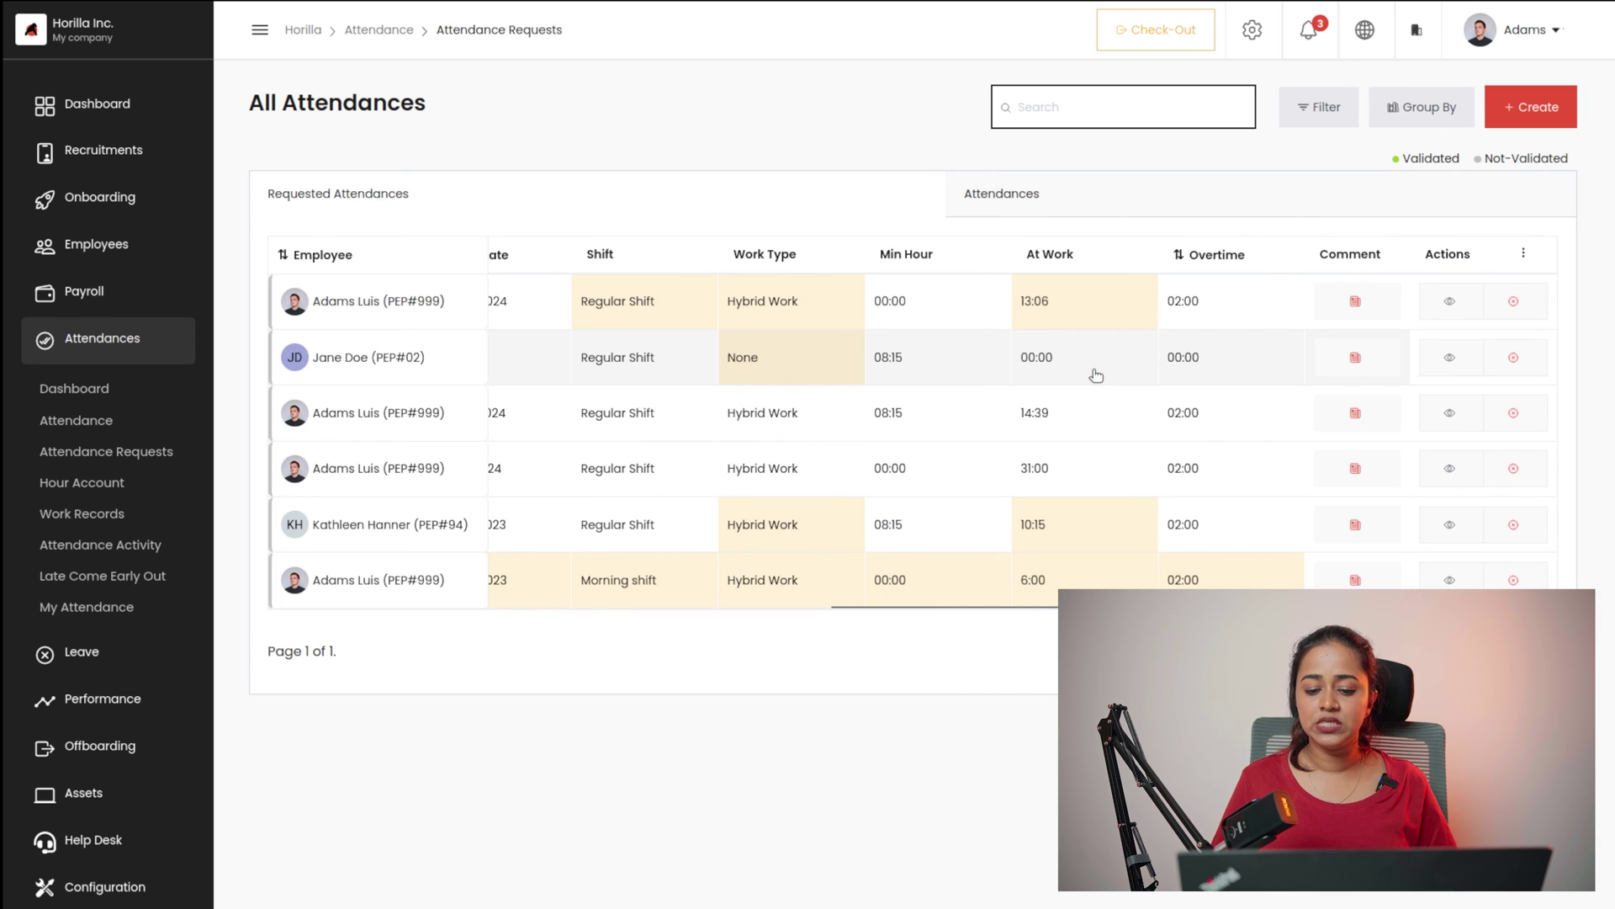
left_click(1527, 254)
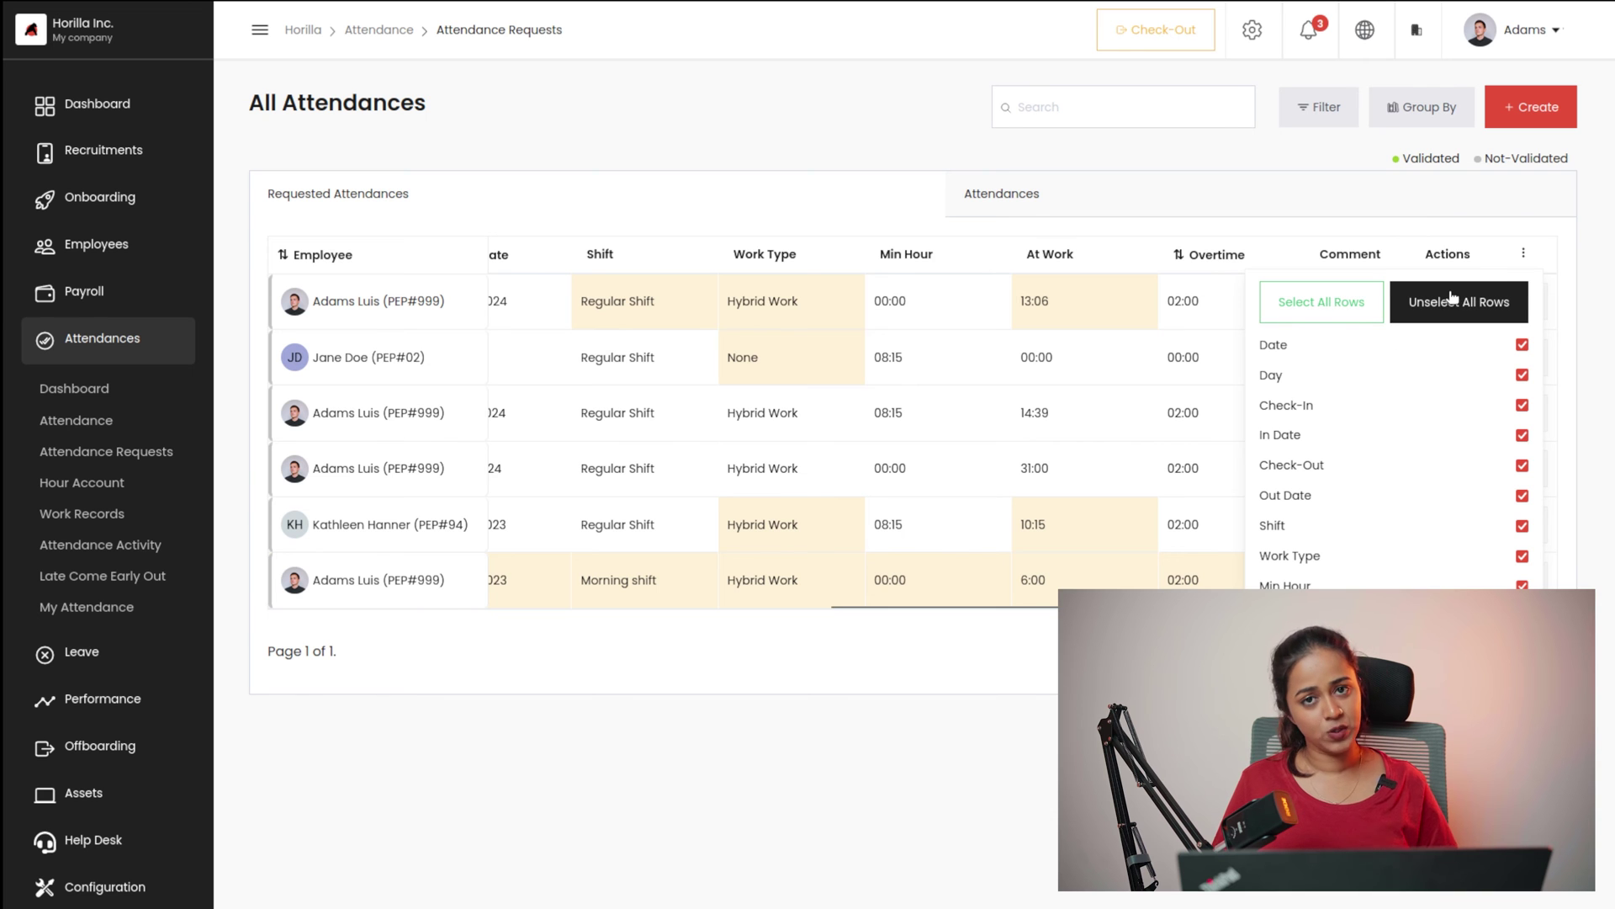
left_click(980, 729)
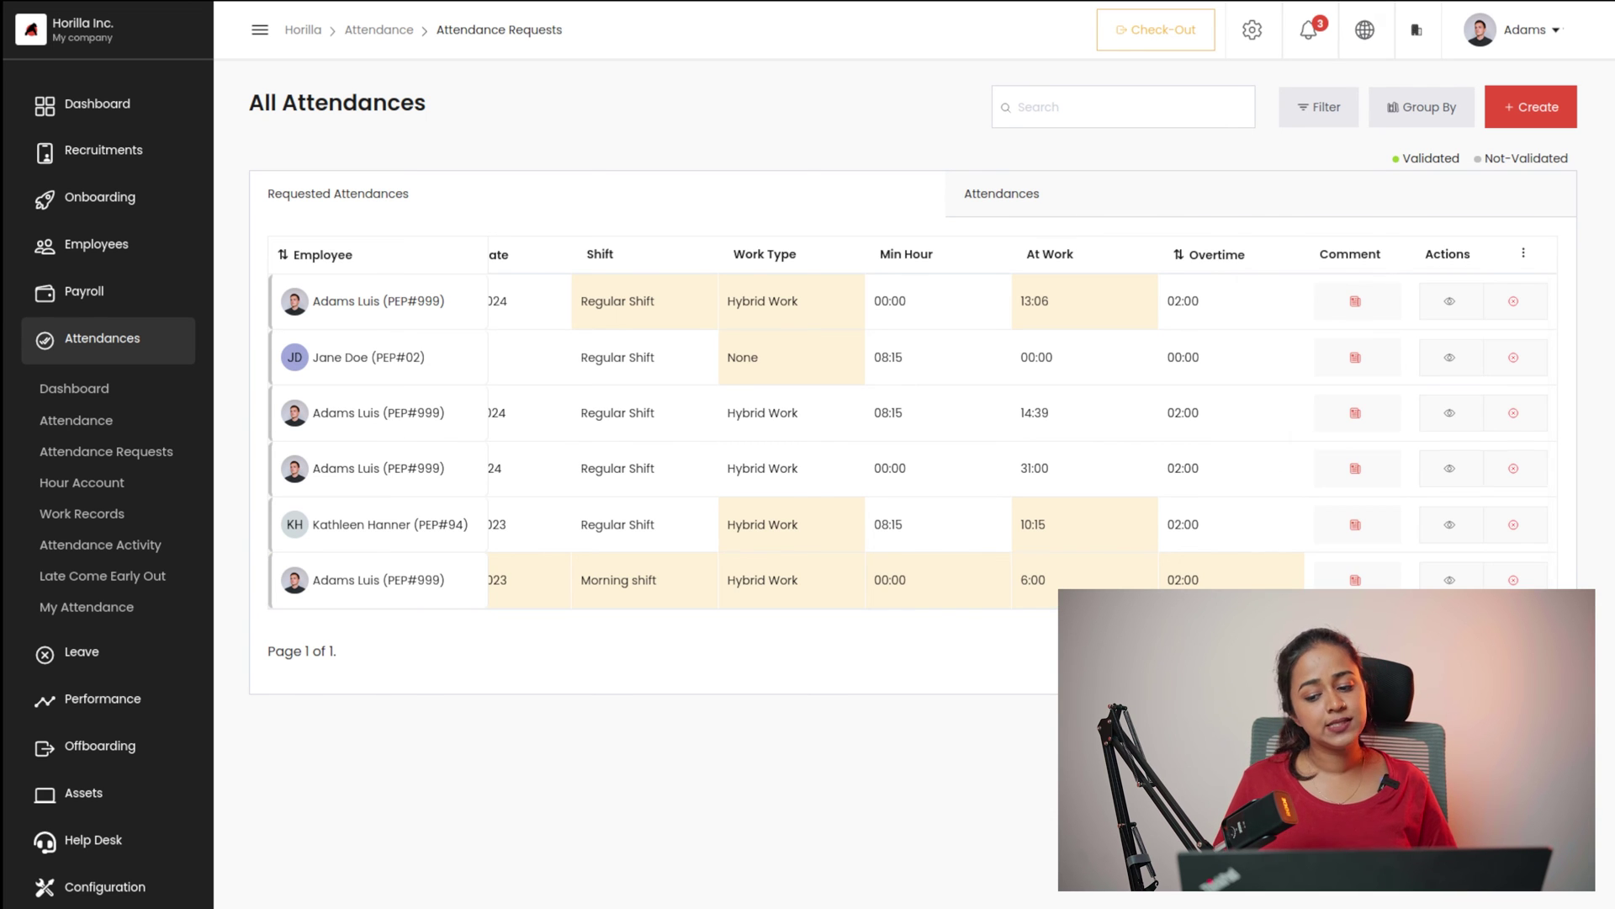
scroll(761, 541, "left", 5)
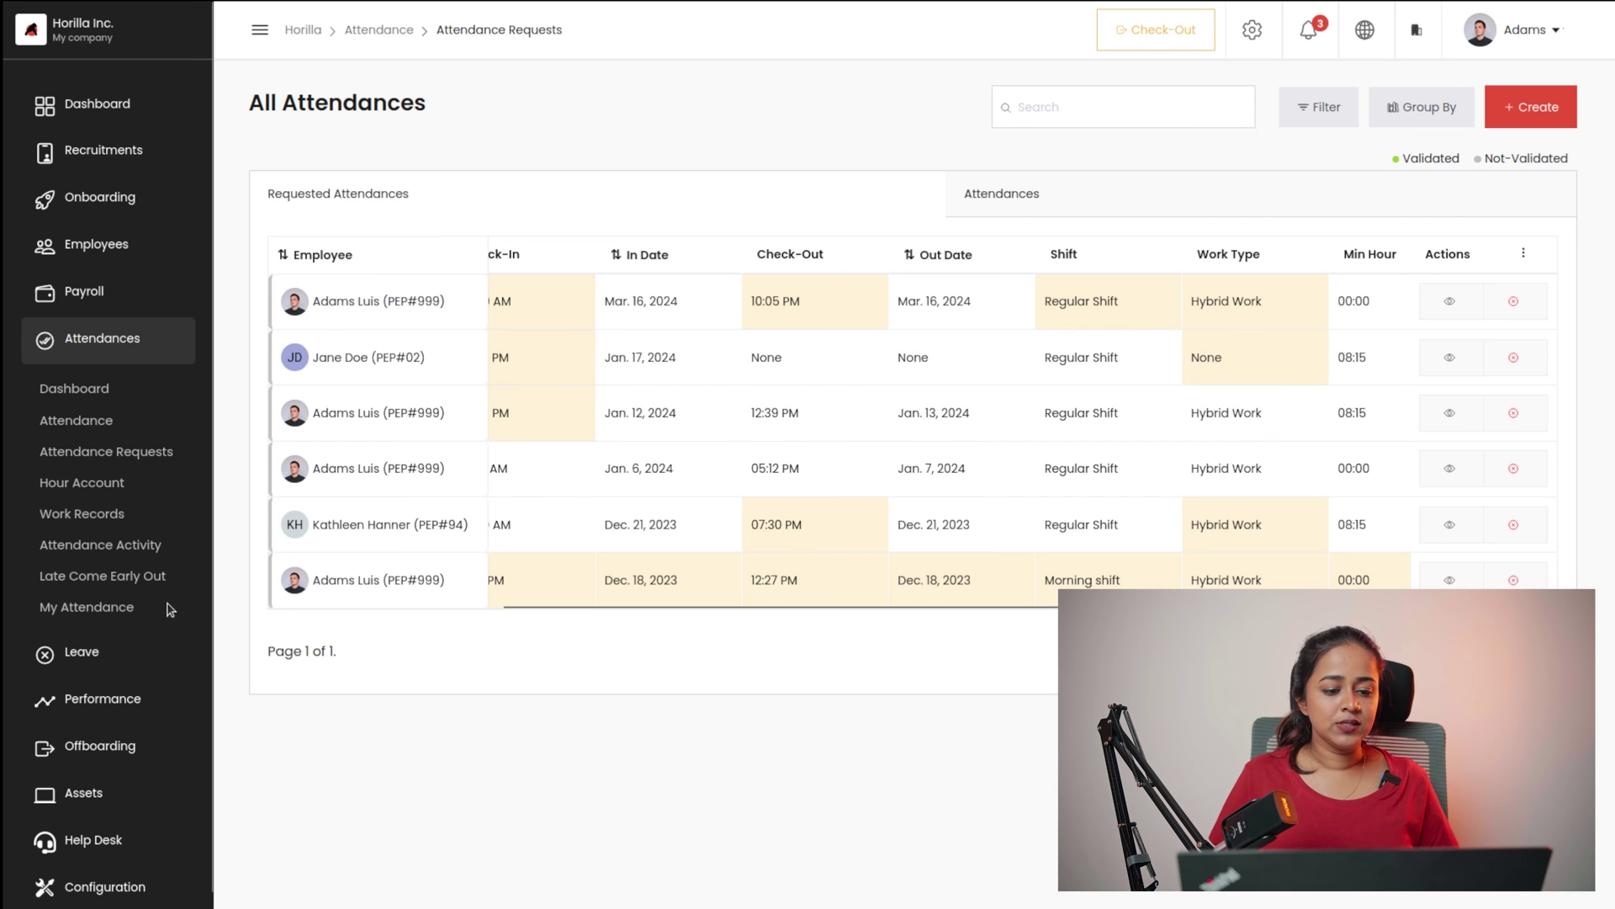
scroll(926, 461, "left", 4)
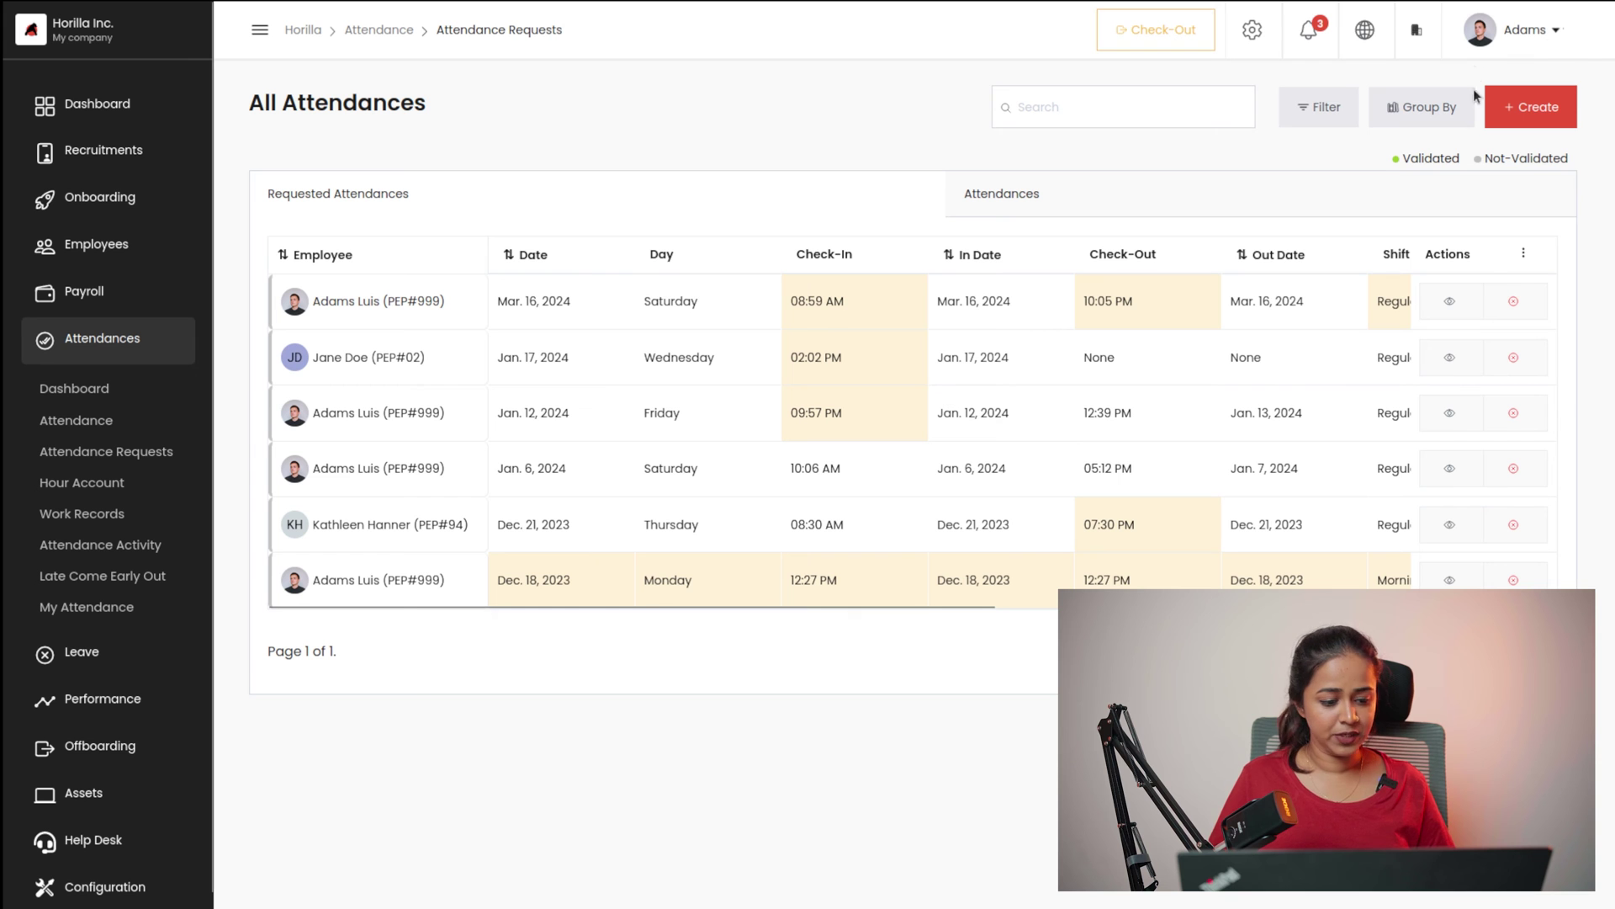
- View the employees' hour accounts and the monthly work records for 2024-03
left_click(67, 485)
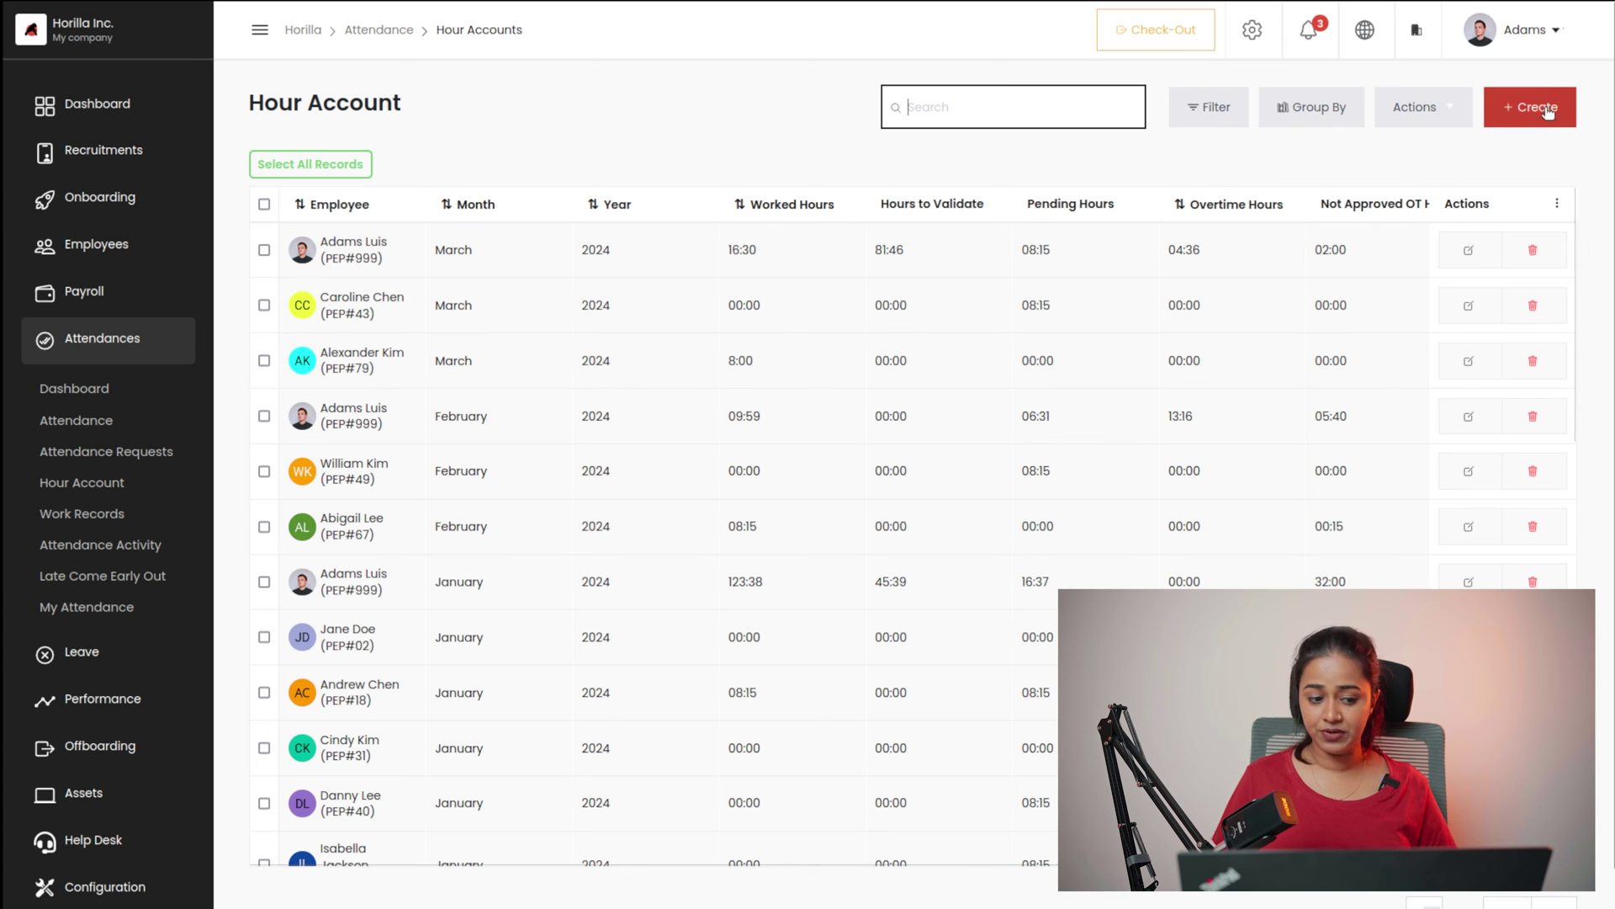
left_click(62, 523)
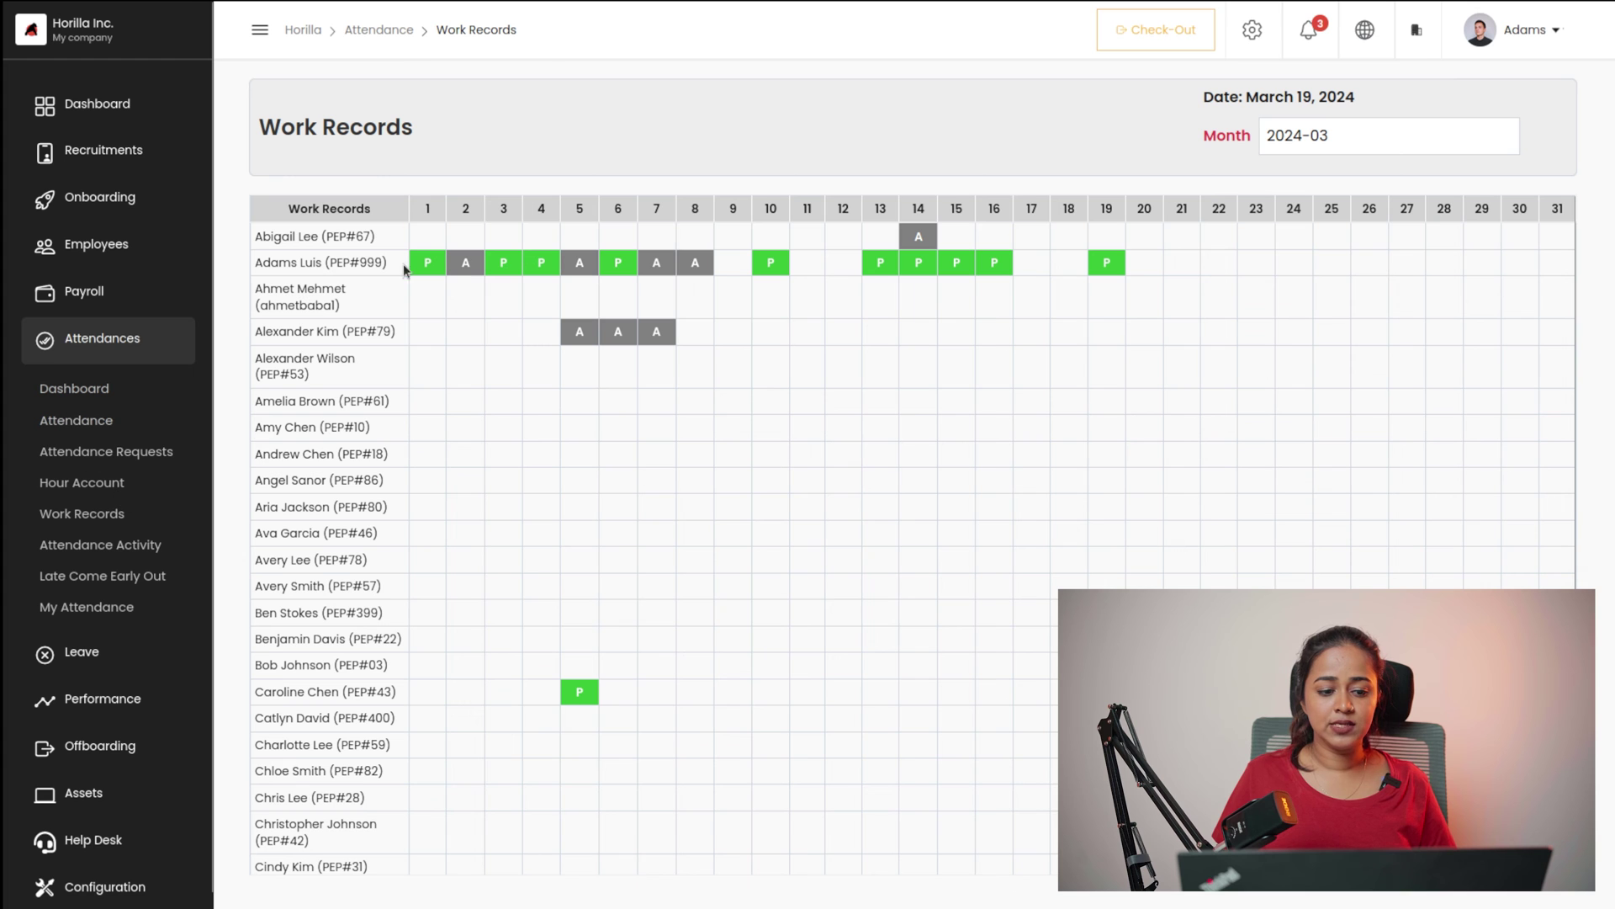
- Examine the attendance activity list and check which columns can be shown, keeping the column selection as it is
left_click(88, 547)
scroll(606, 690, "down", 3)
scroll(605, 689, "down", 5)
scroll(604, 689, "up", 10)
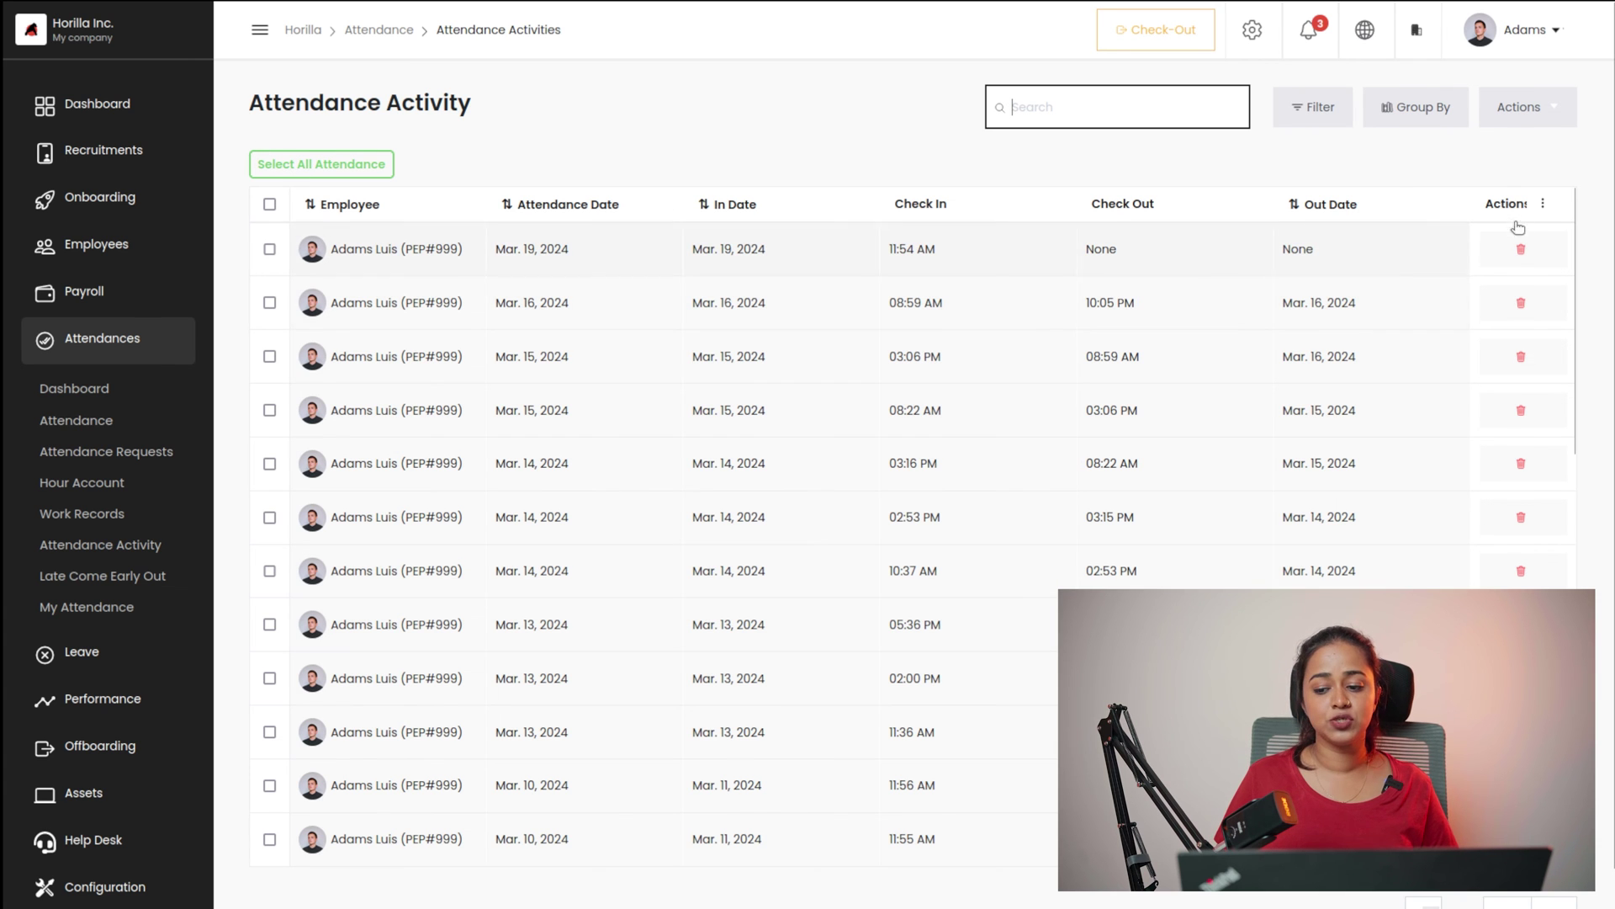
left_click(1543, 203)
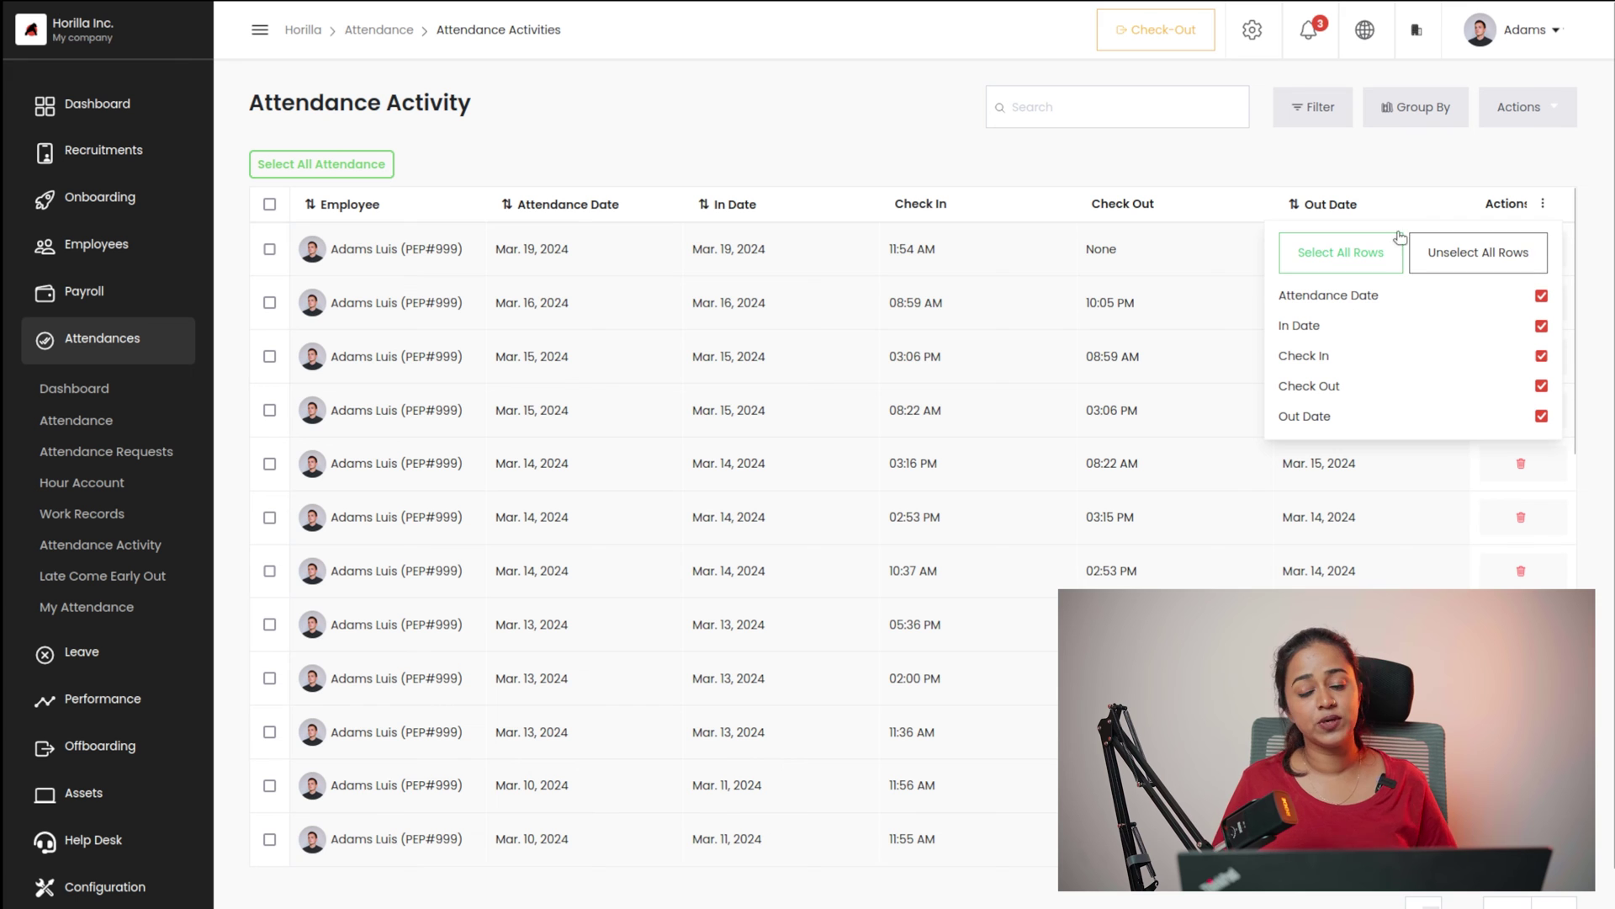
left_click(1280, 155)
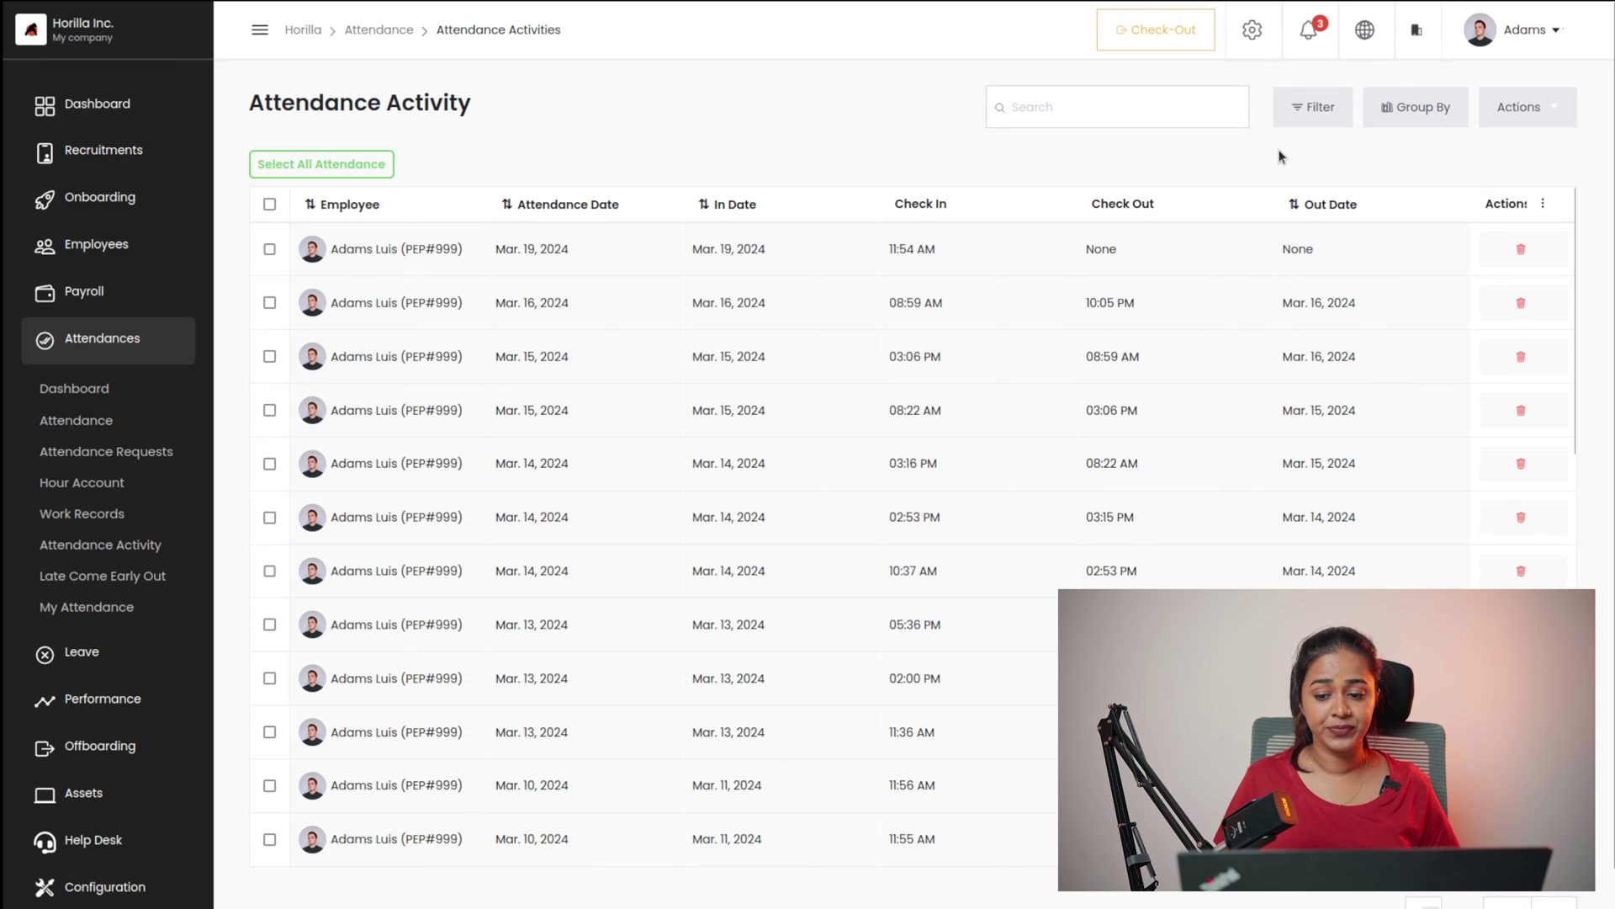
- Examine the late come and early out records across all table columns
left_click(83, 579)
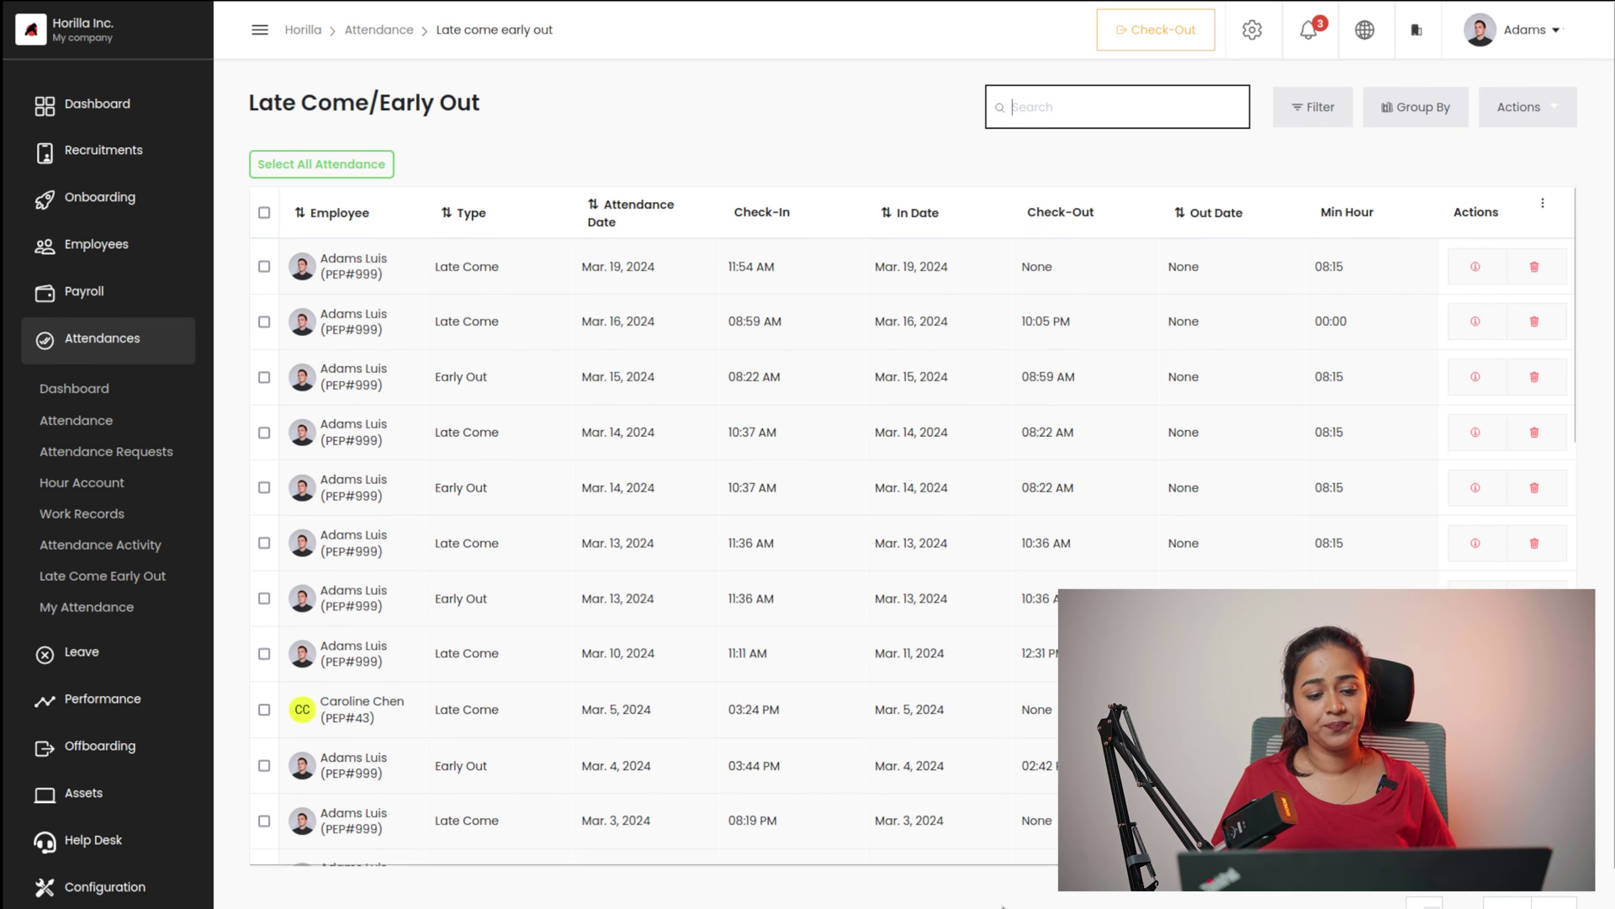
scroll(1003, 906, "down", 1)
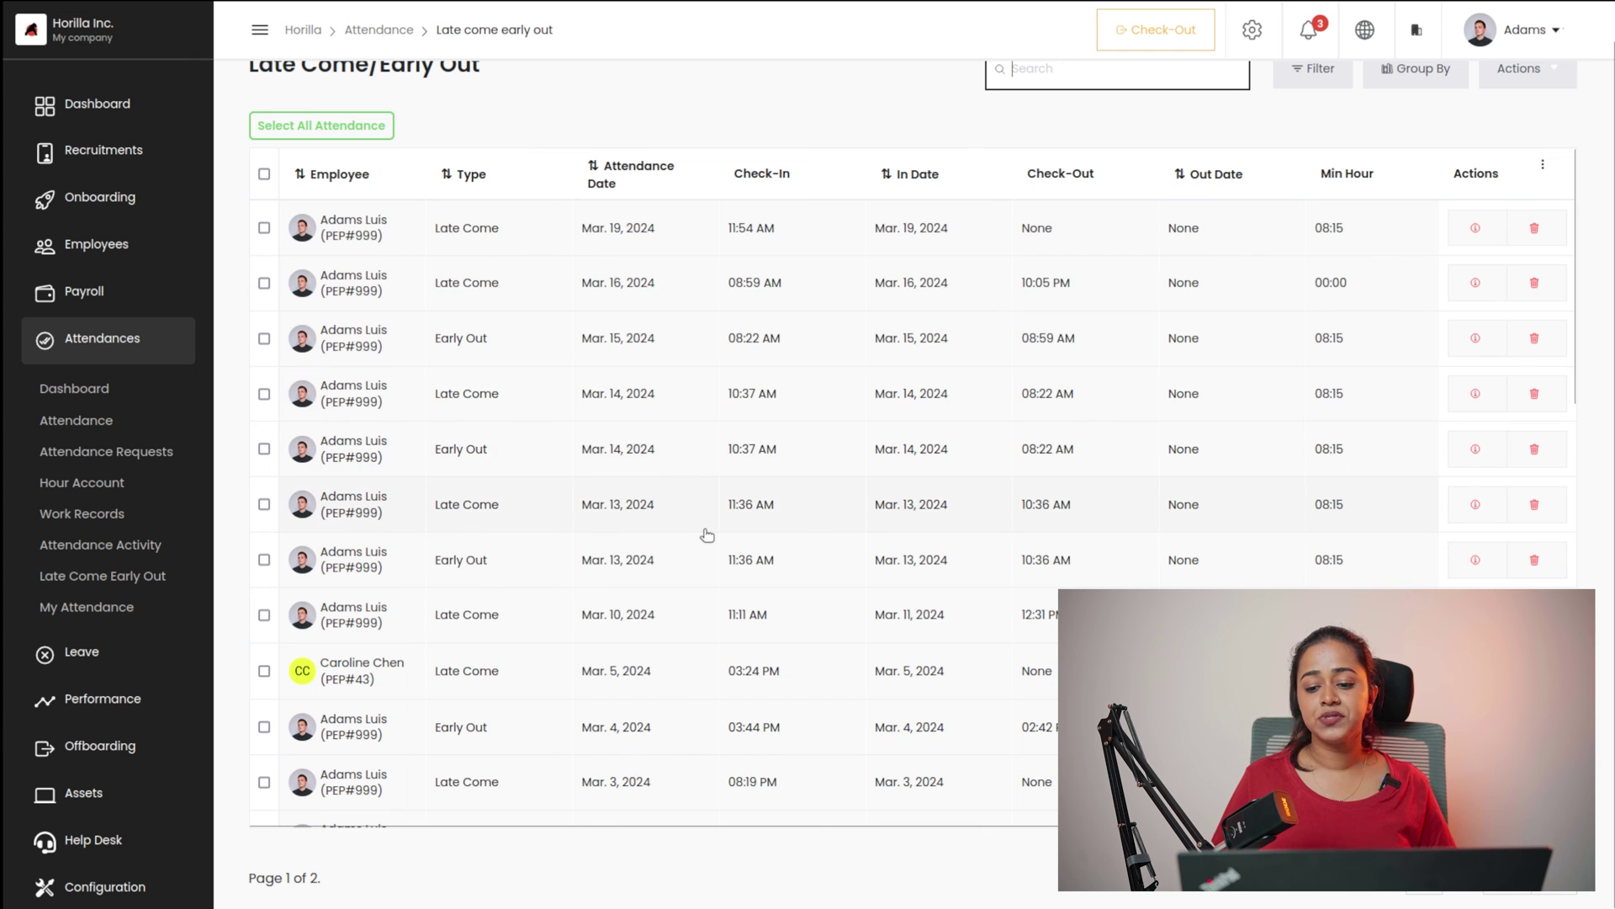
scroll(705, 534, "right", 4)
scroll(703, 534, "left", 4)
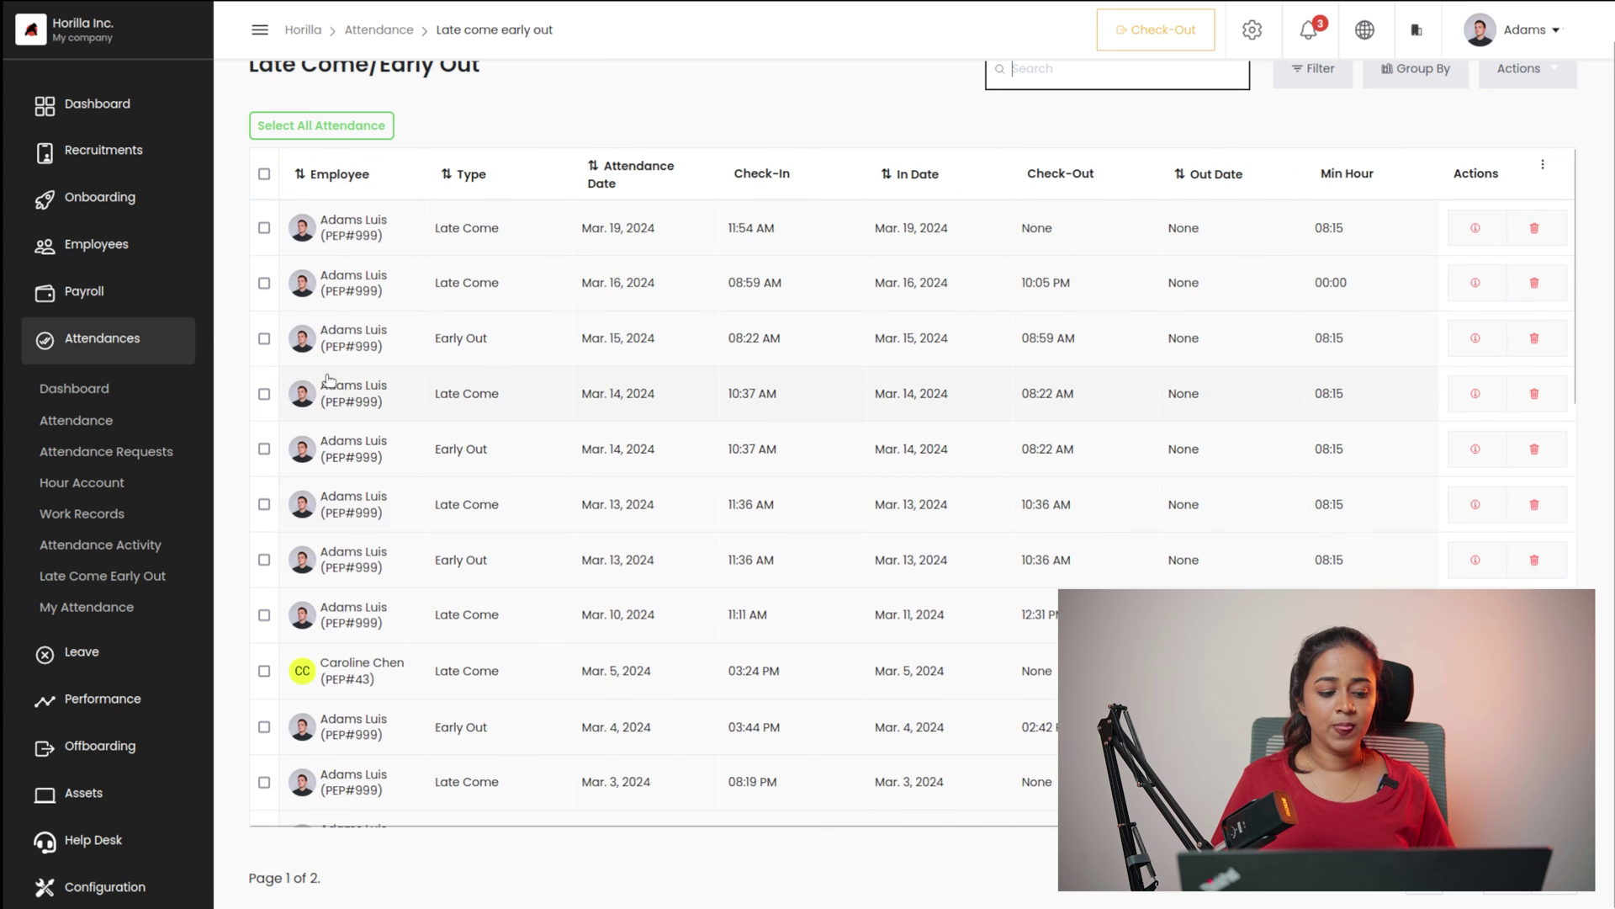
- View the signed-in employee's own attendances, reading through the whole list with its validation status colours
left_click(87, 608)
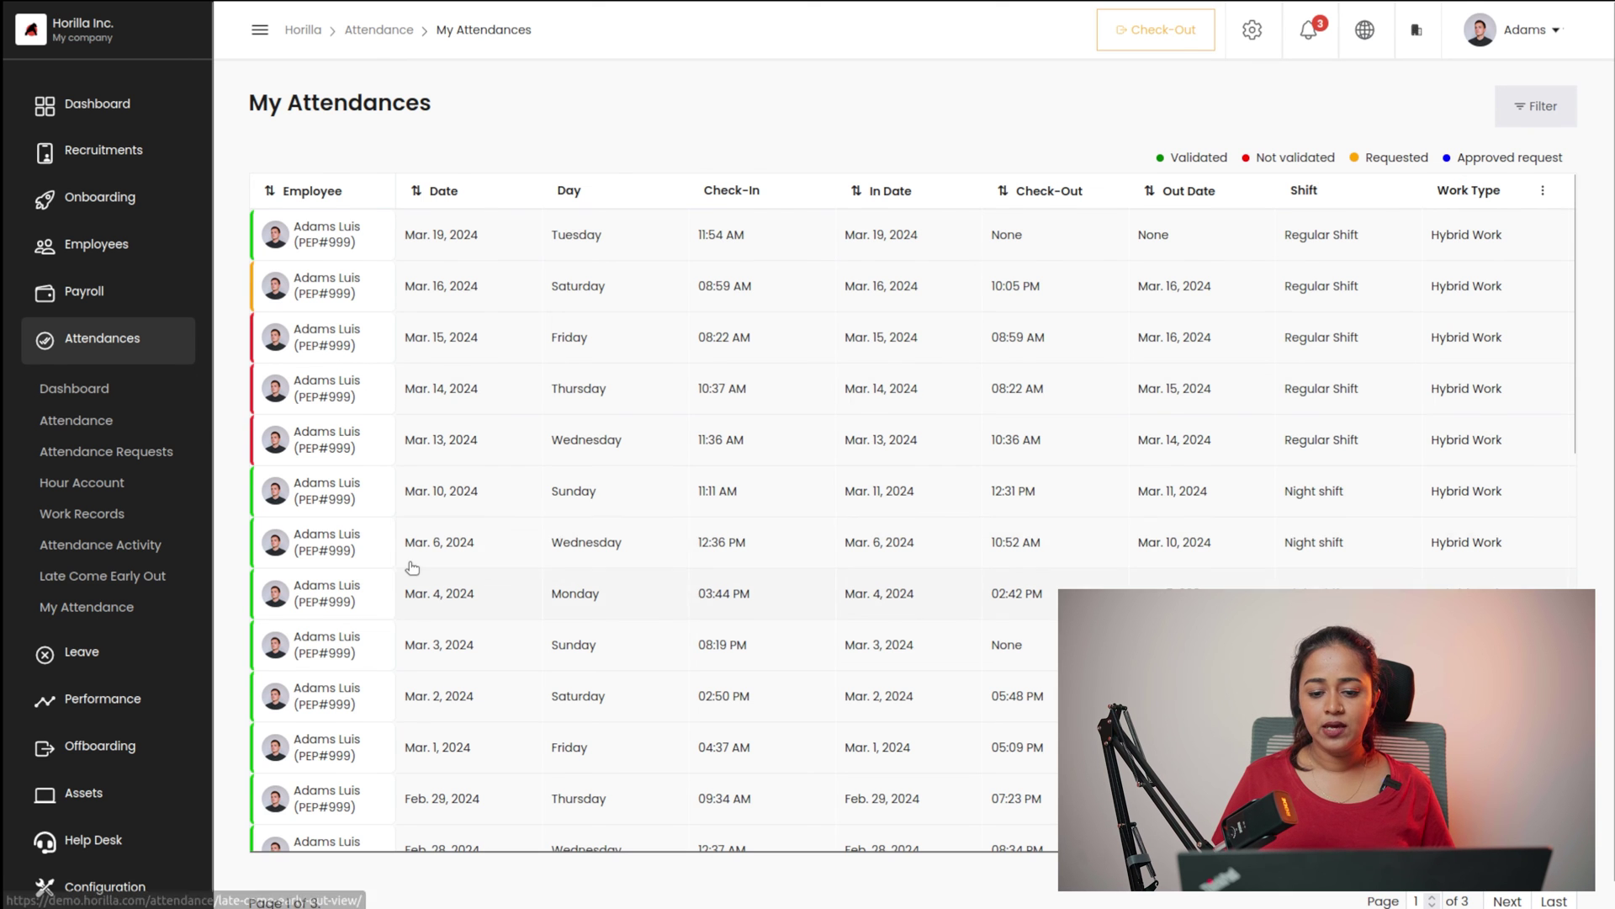
scroll(412, 568, "down", 10)
scroll(412, 568, "up", 10)
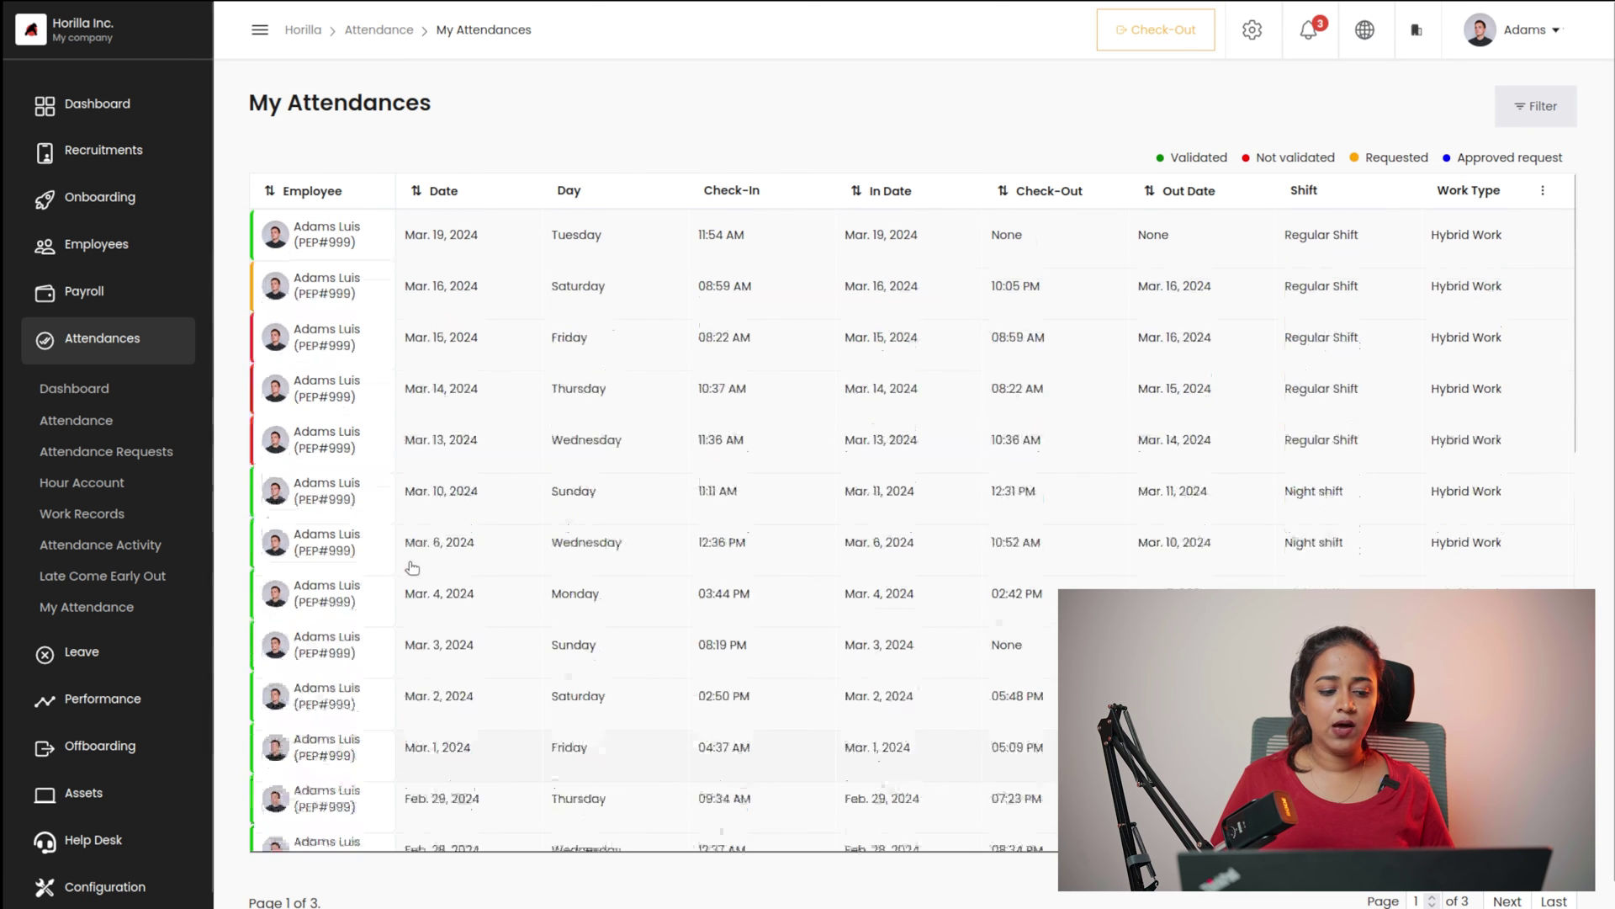
- Examine the Leave dashboard, including employee leaves, upcoming holidays, department leaves, leave type counts and weekly leave analytics
left_click(94, 339)
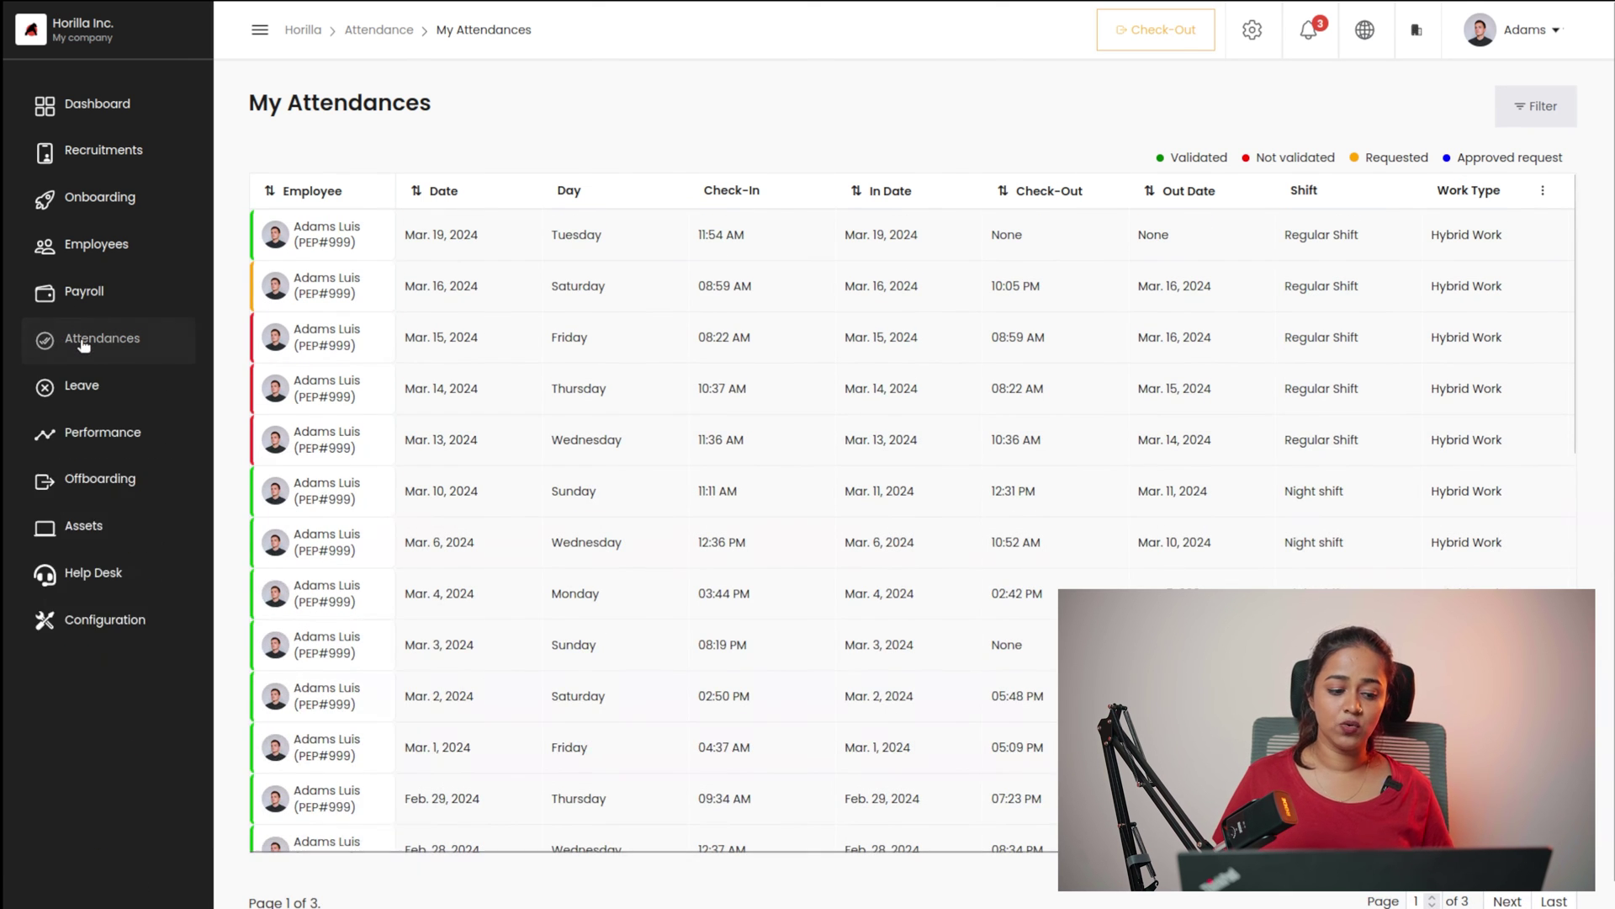
left_click(72, 387)
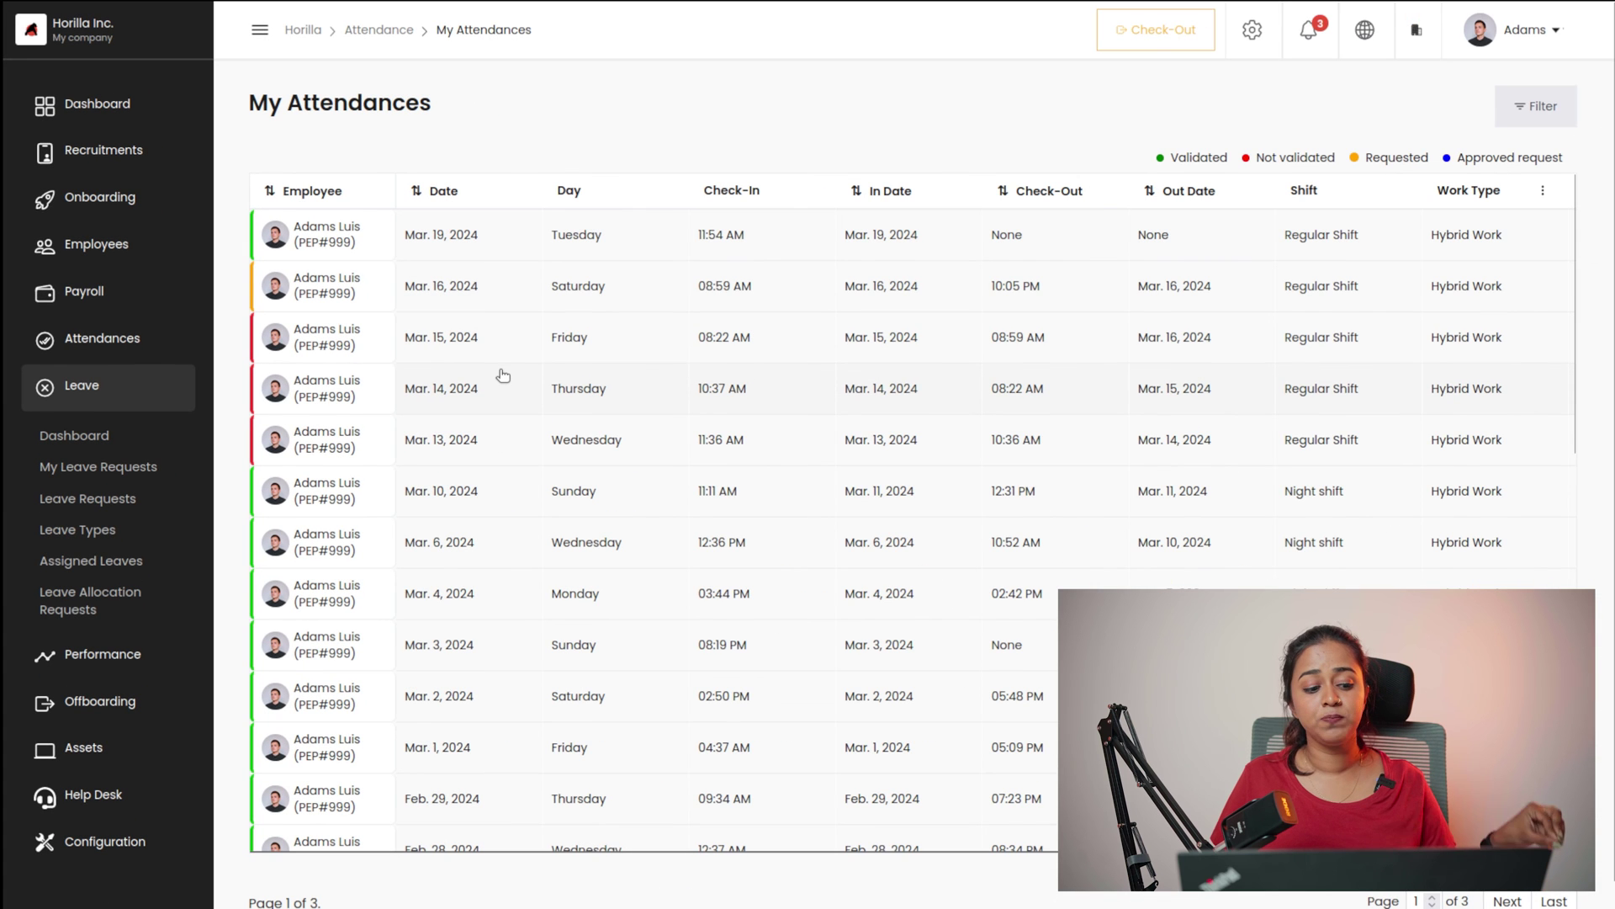
left_click(62, 432)
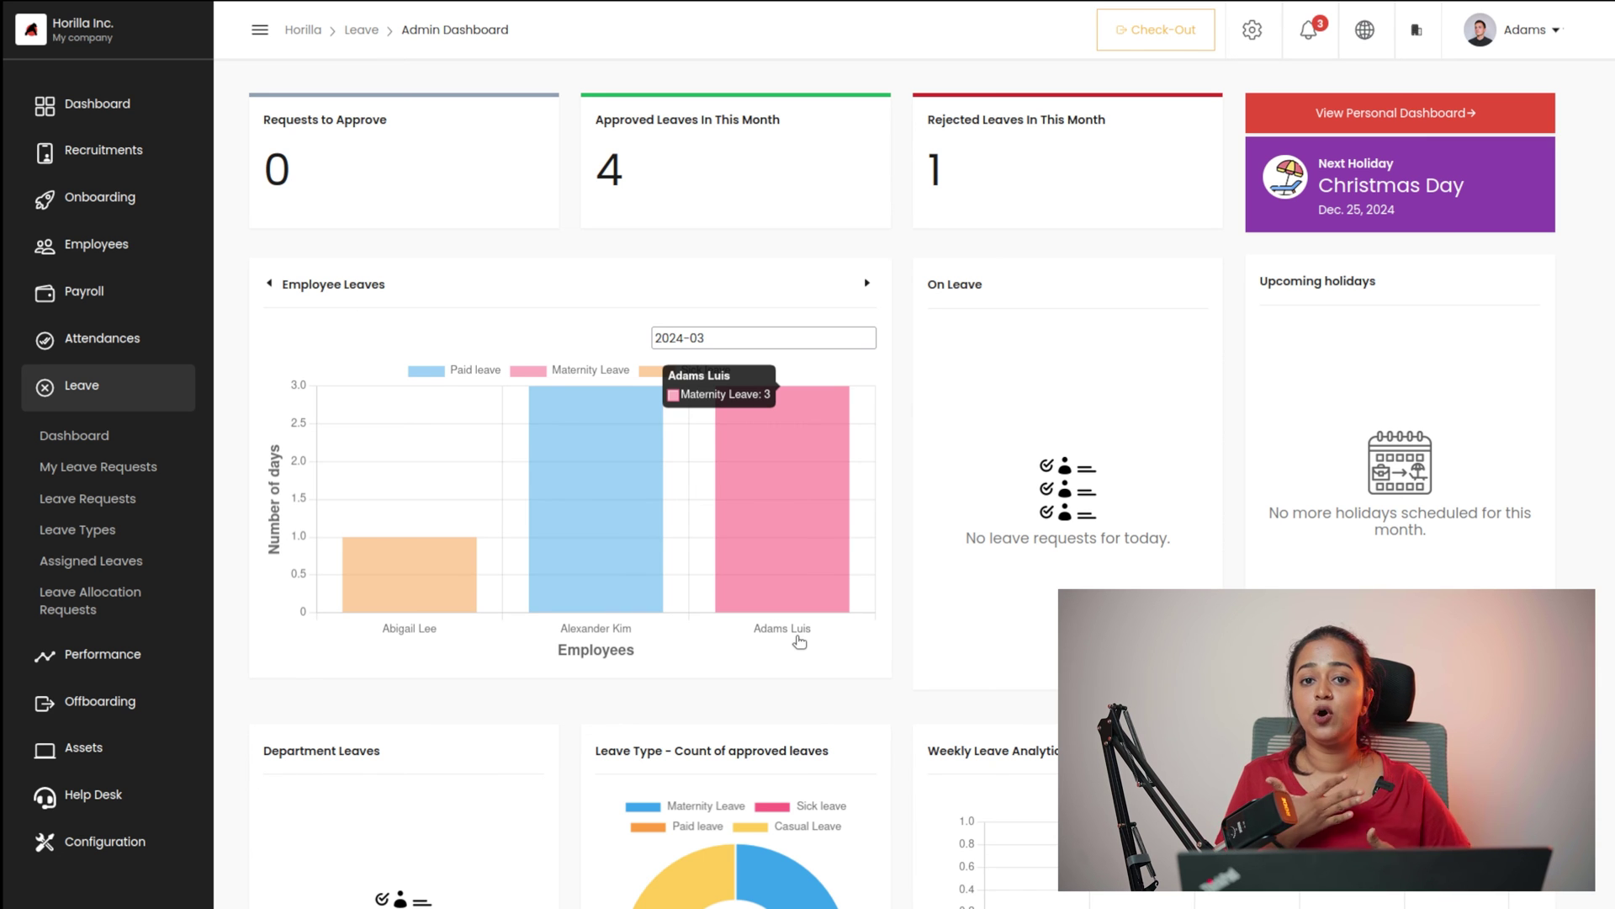
scroll(800, 642, "down", 2)
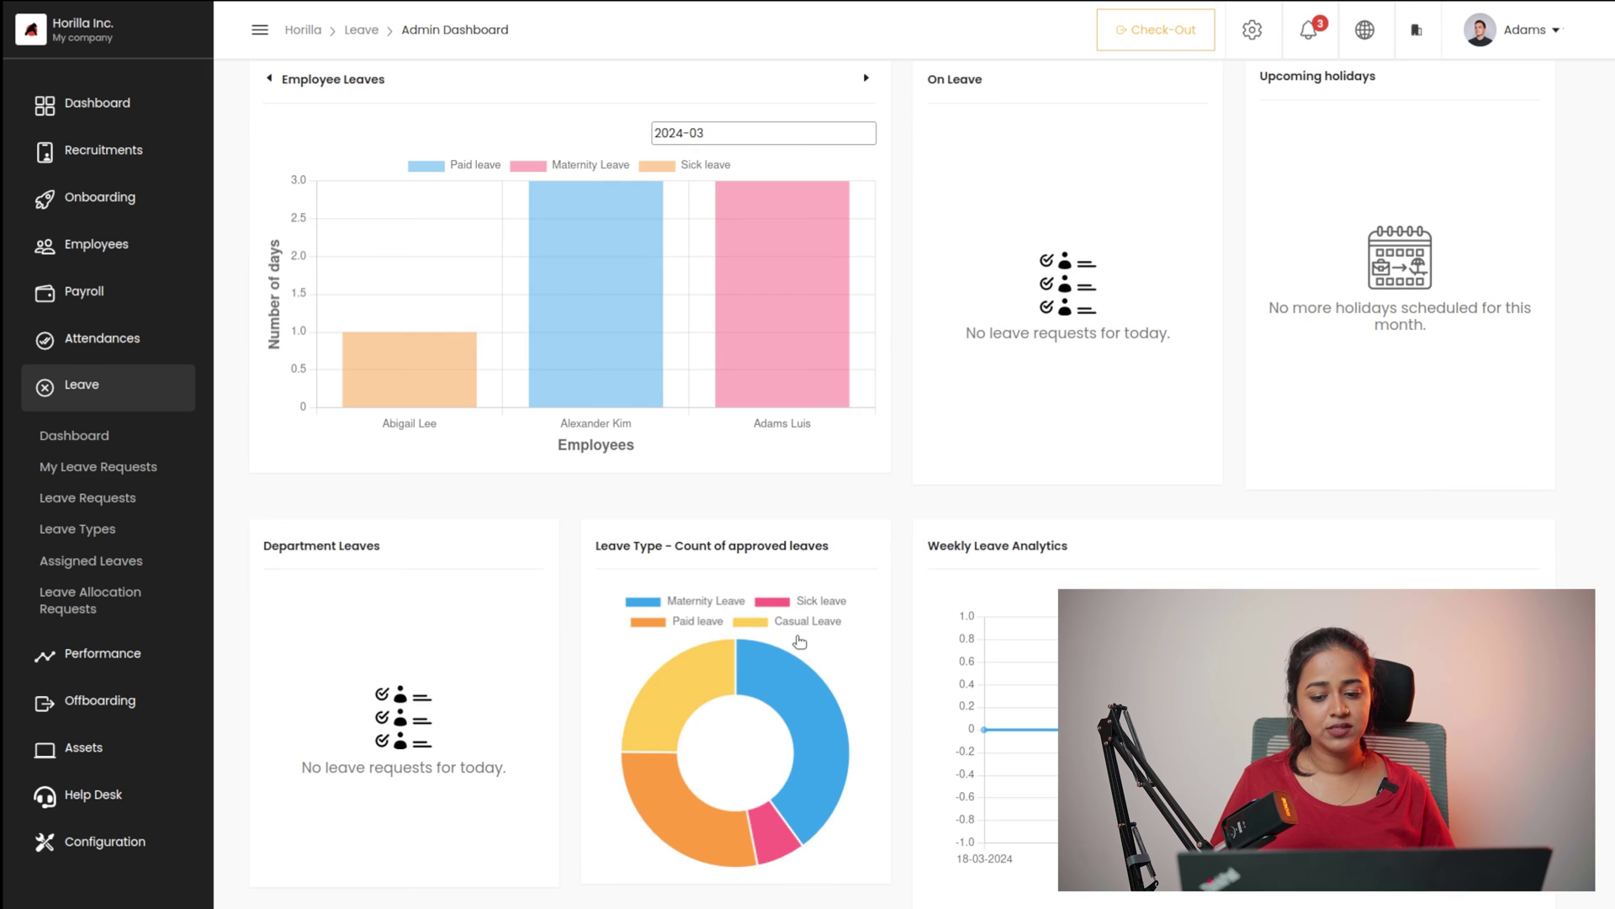
scroll(799, 642, "up", 2)
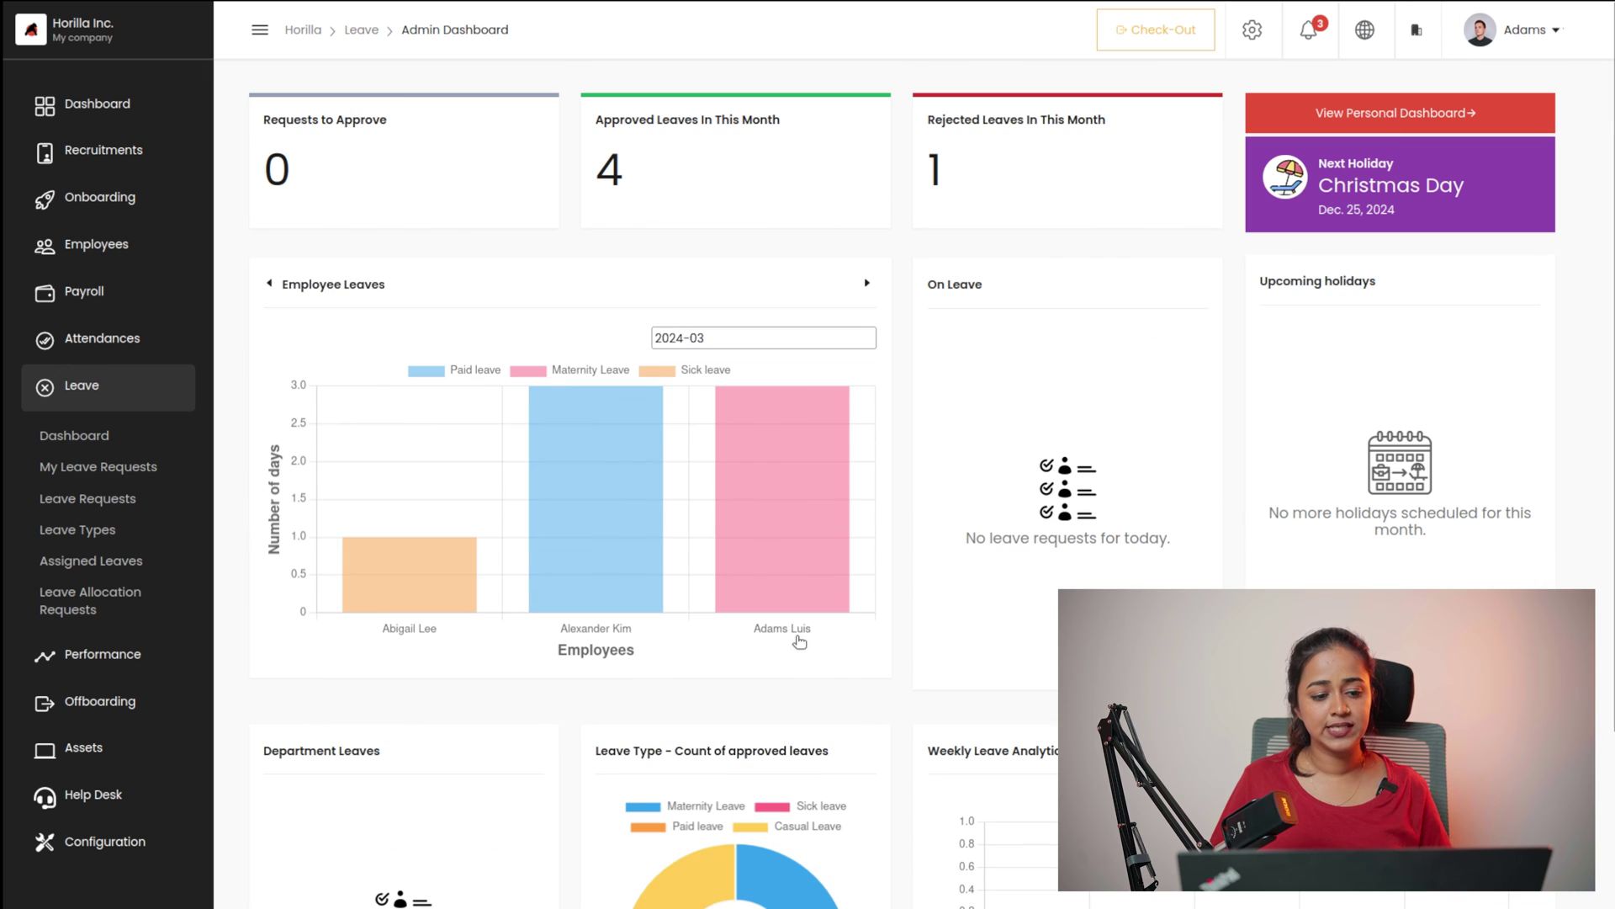
- Examine the signed-in employee's leave balances and own leave requests, including requested days, status, comments and confirmation
left_click(61, 469)
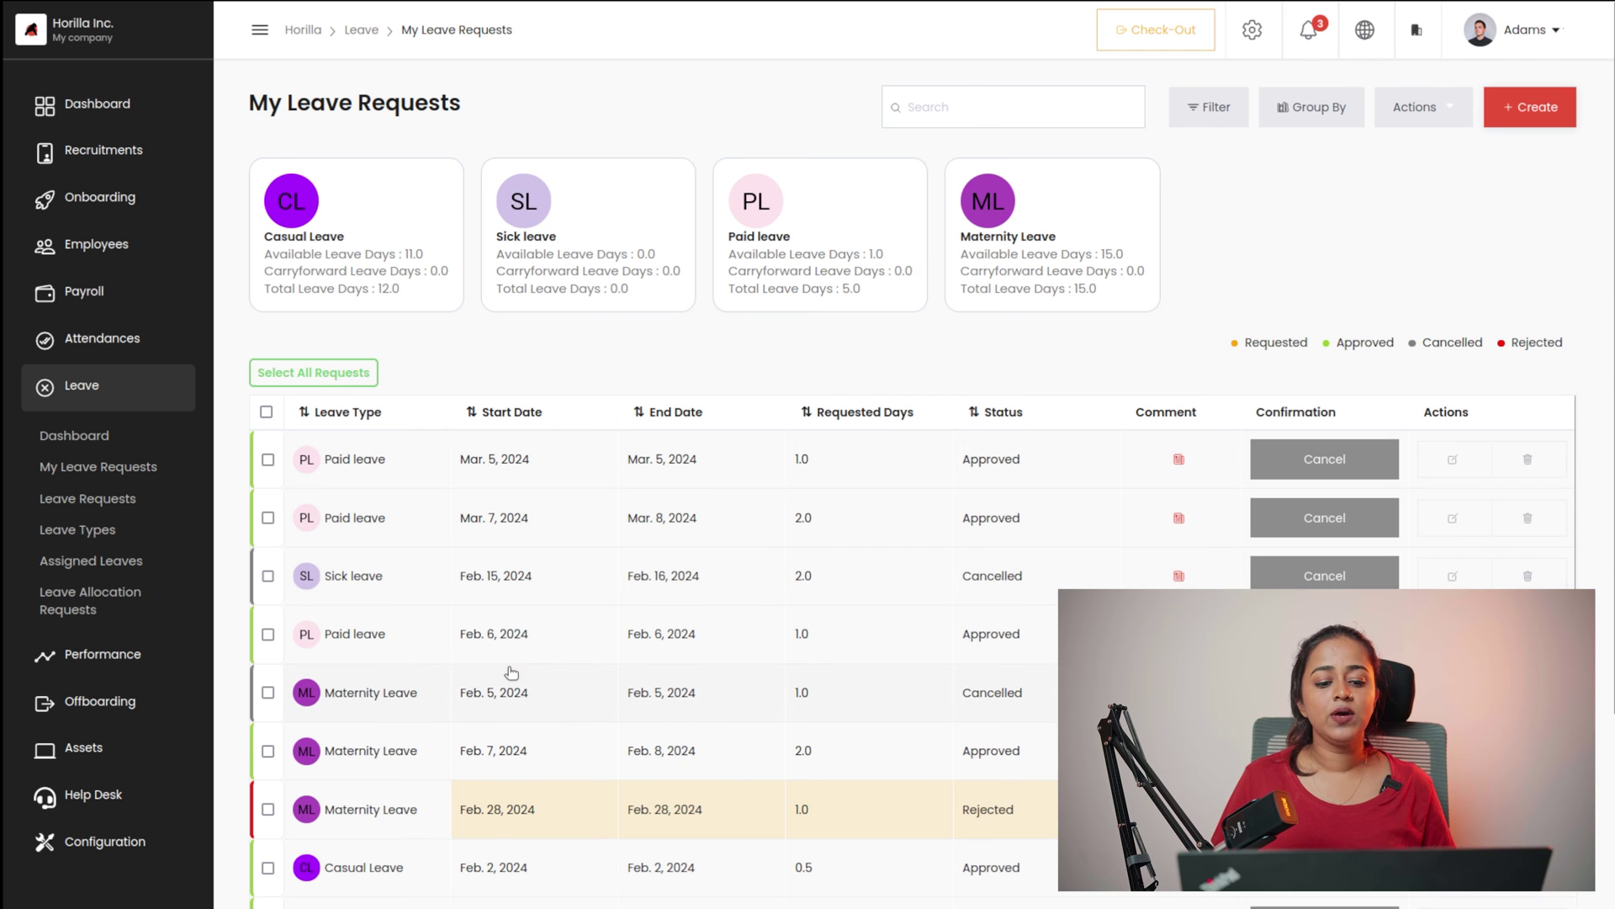
scroll(512, 672, "down", 5)
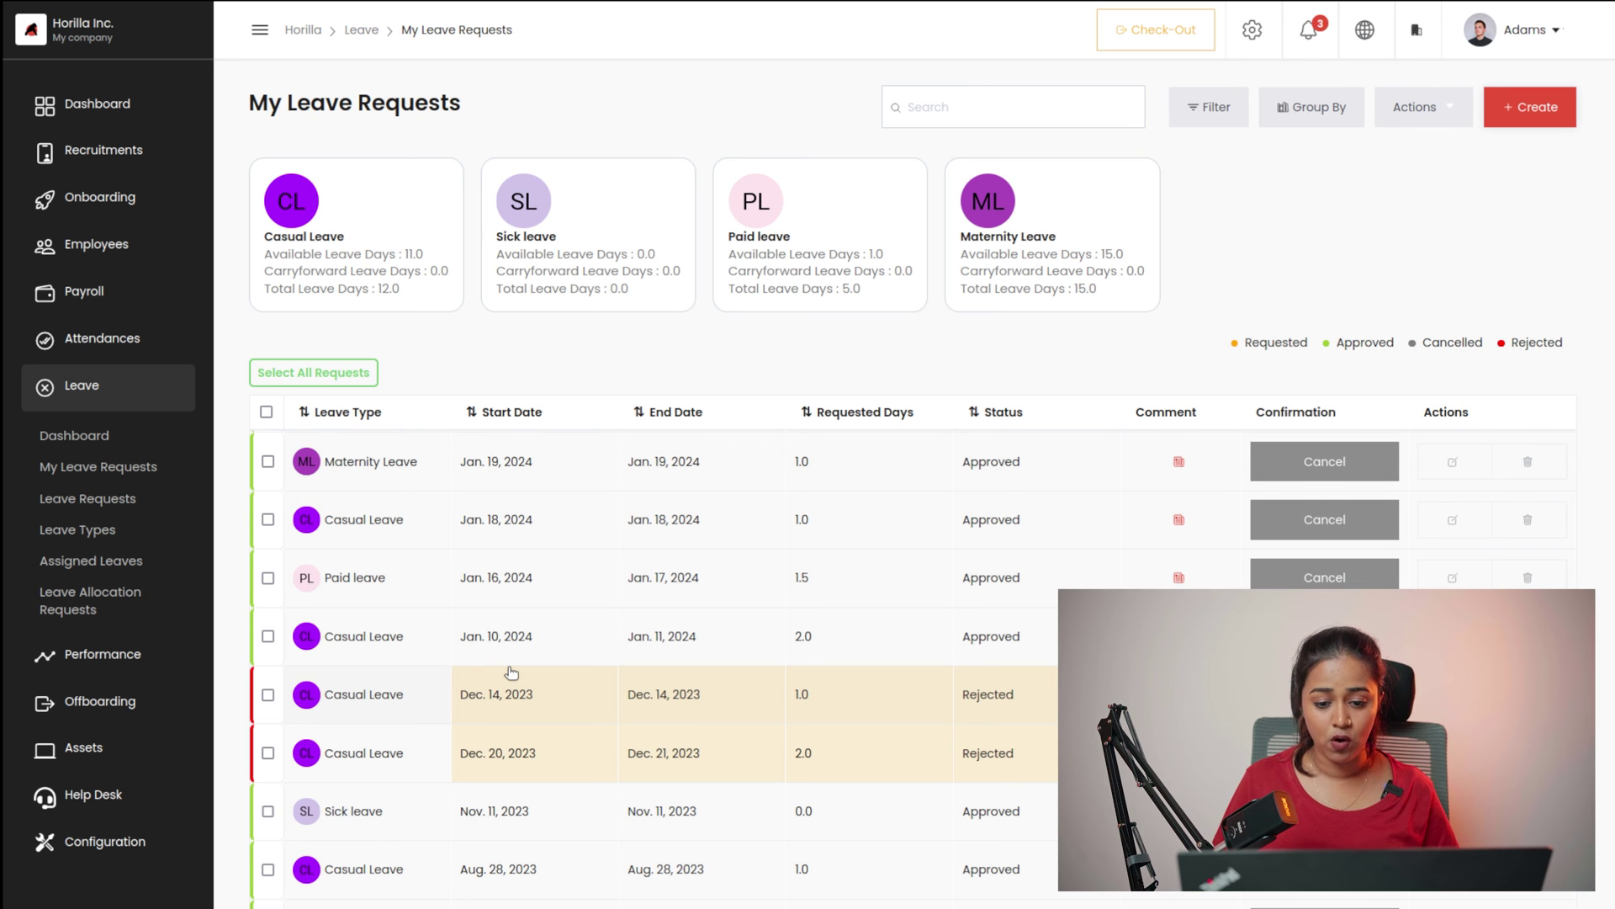
scroll(508, 670, "up", 5)
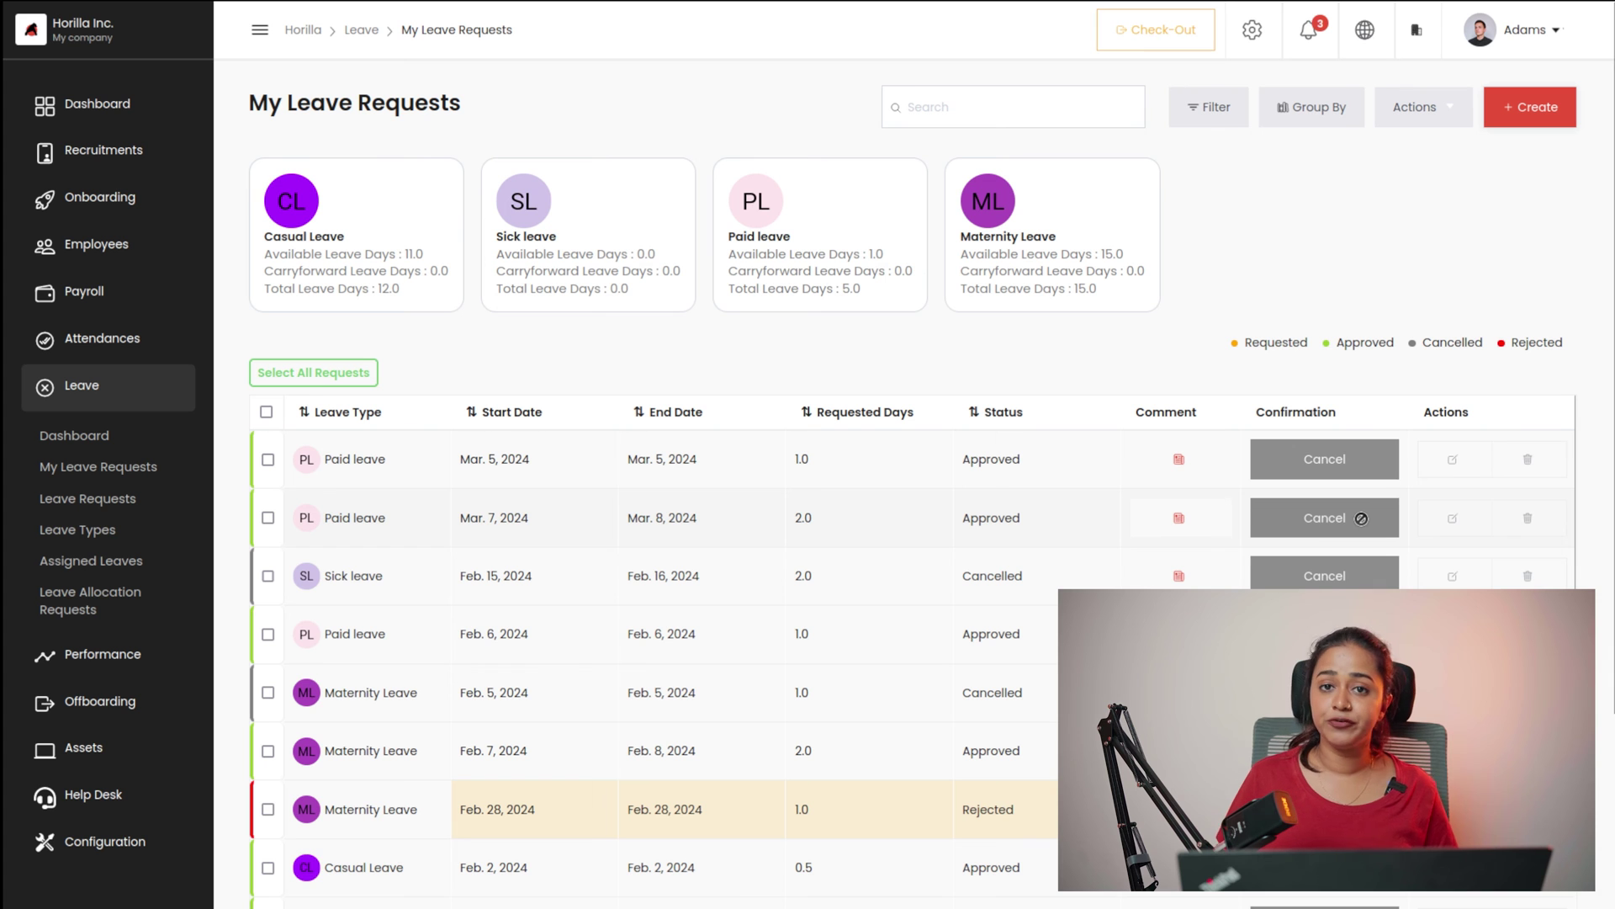
left_click(805, 416)
left_click(806, 416)
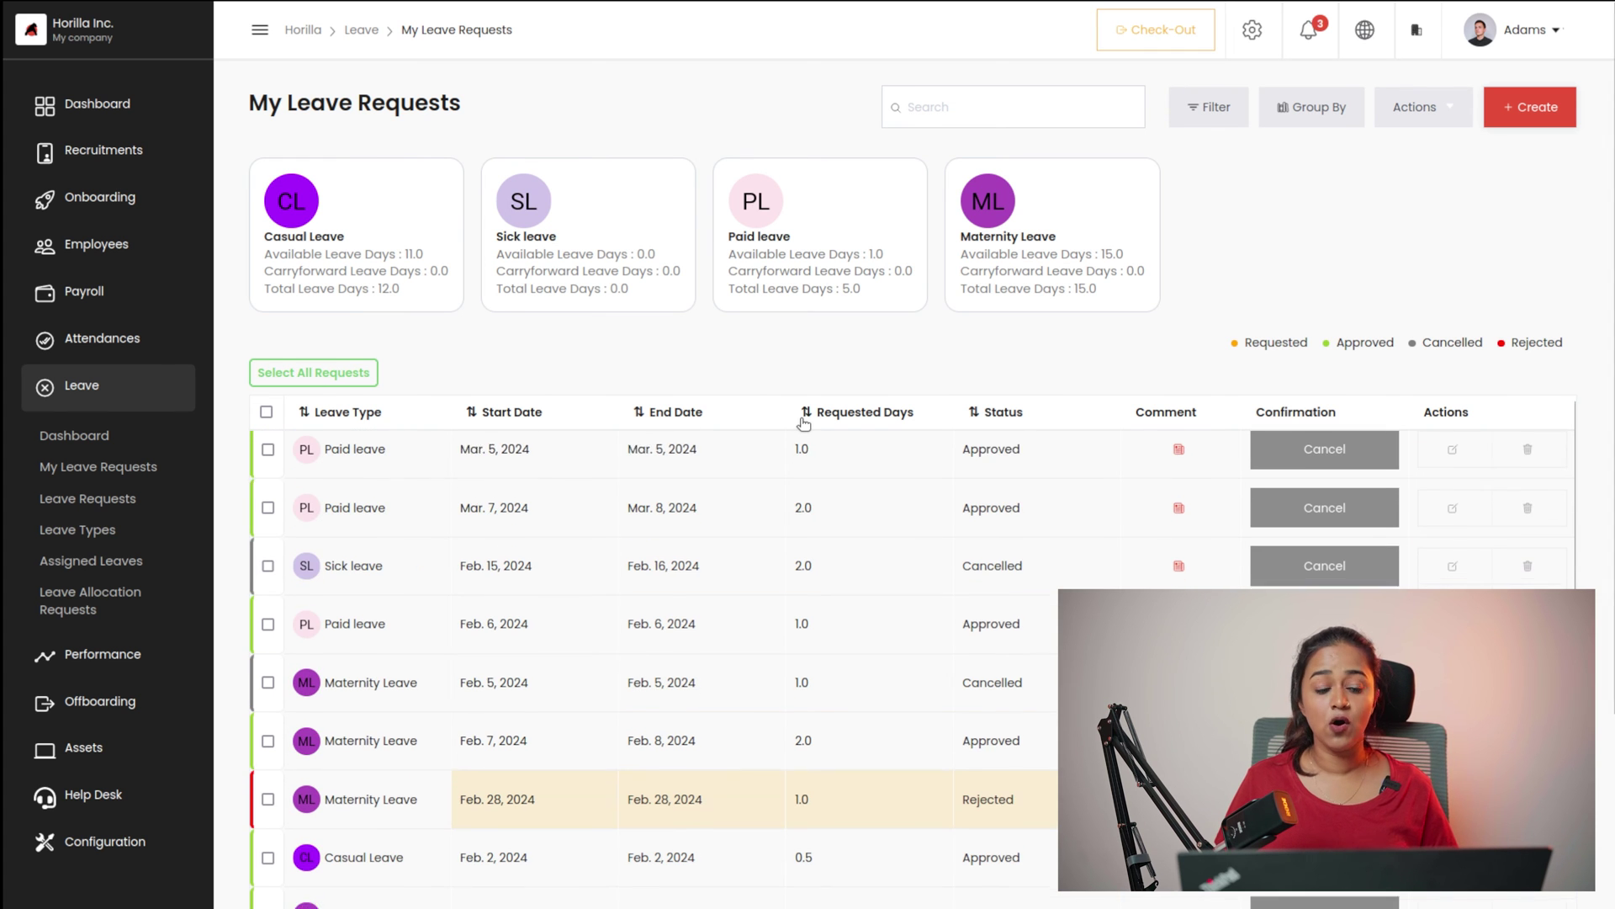
scroll(1108, 353, "down", 3)
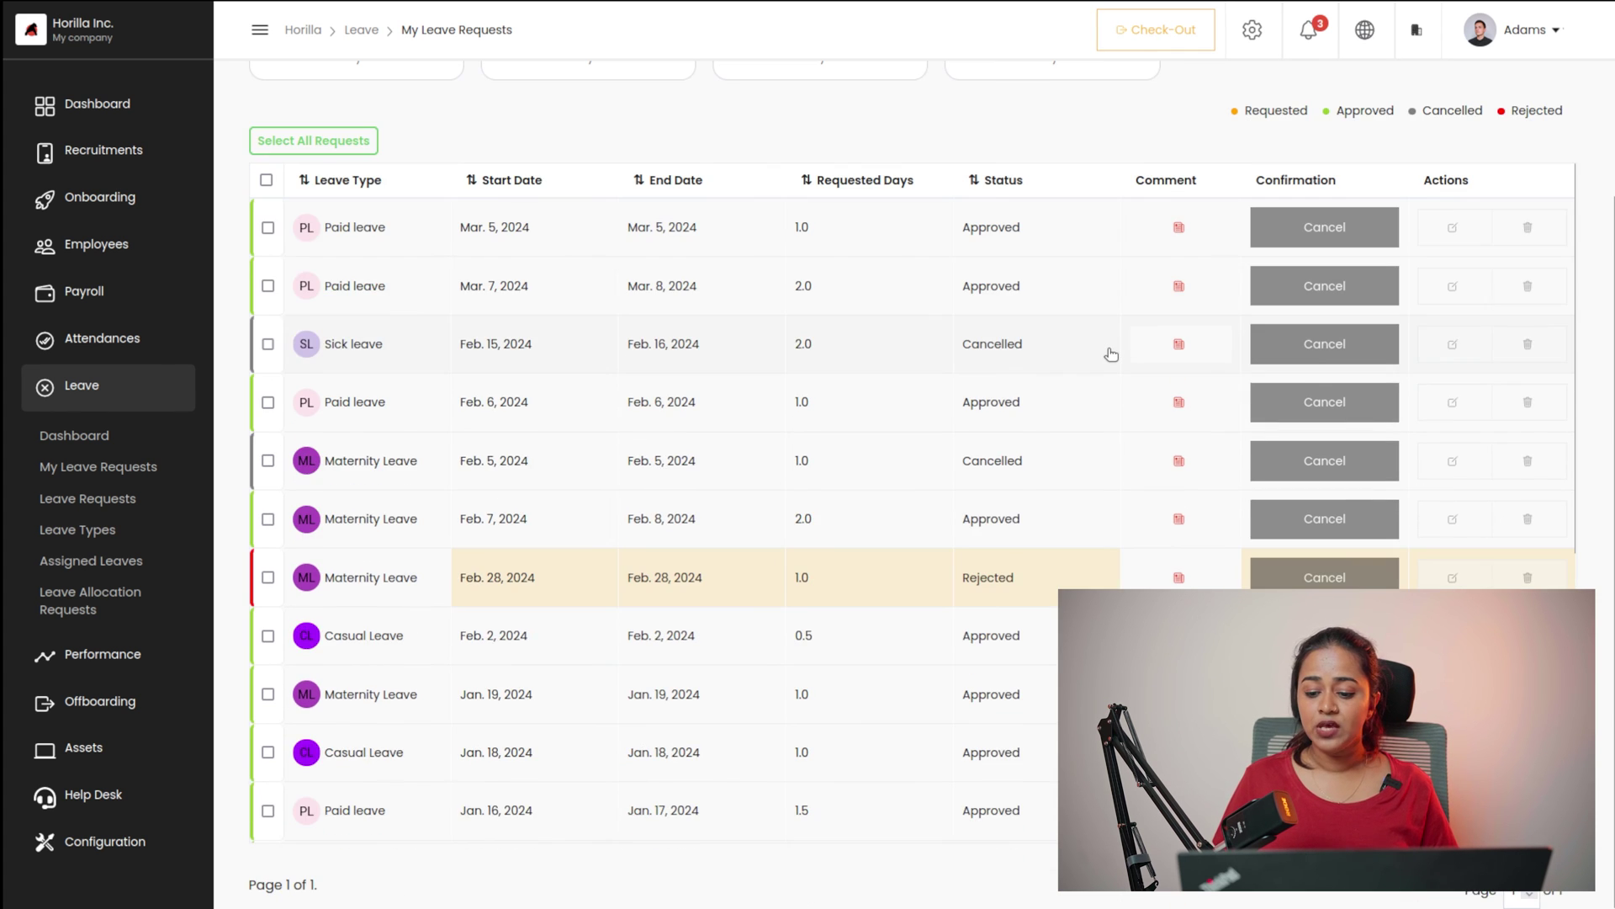
scroll(1107, 353, "up", 3)
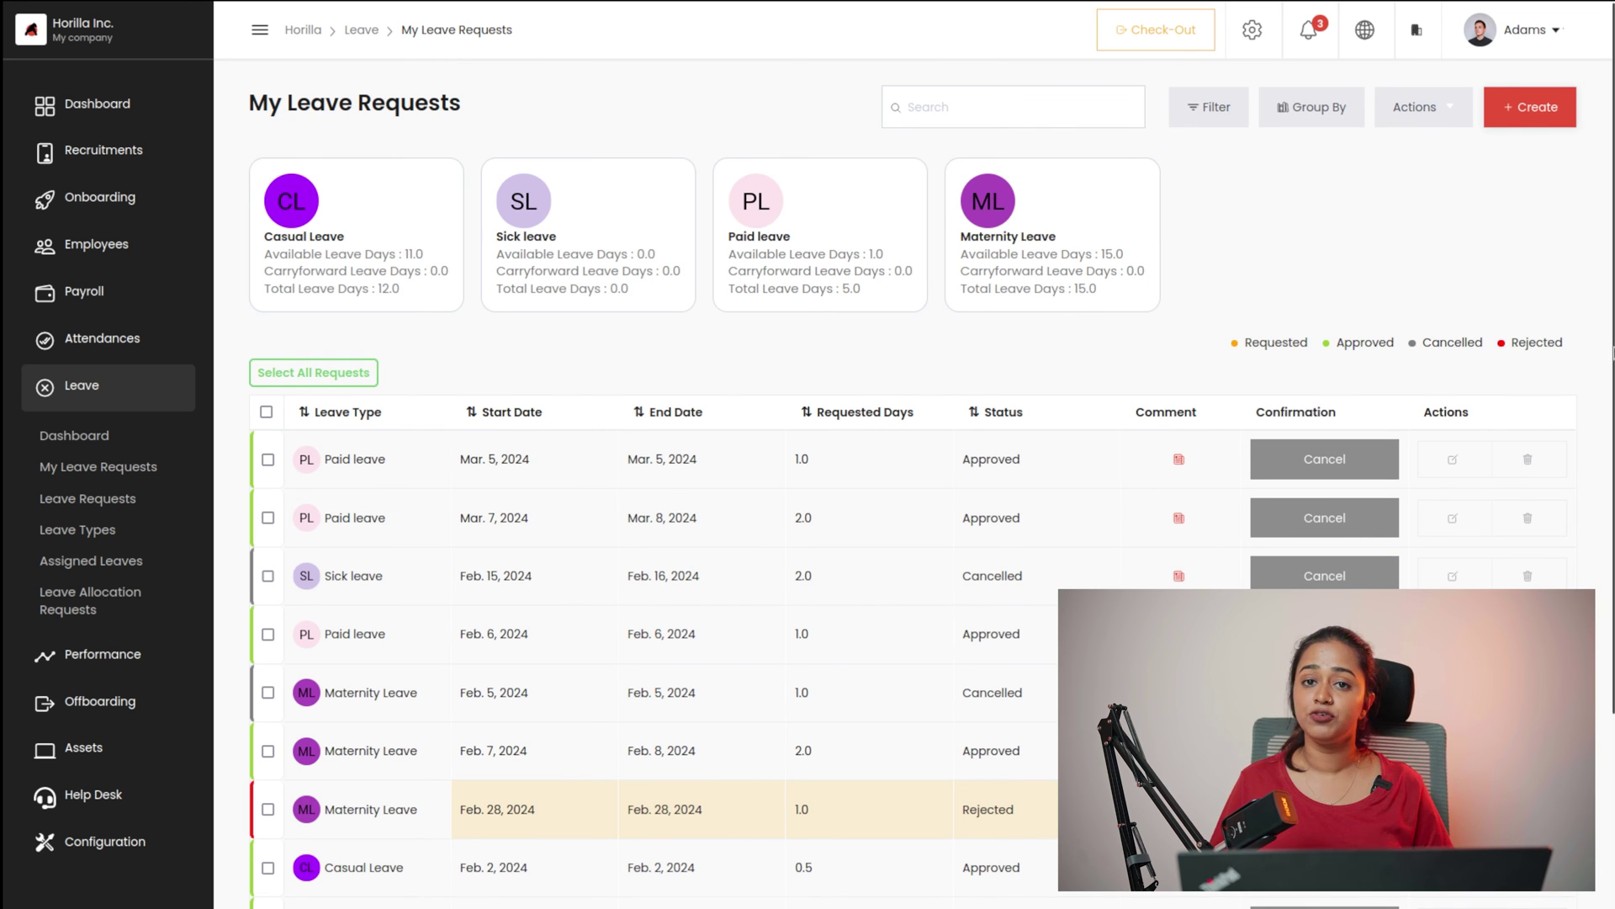
scroll(1181, 595, "down", 5)
scroll(1181, 595, "up", 5)
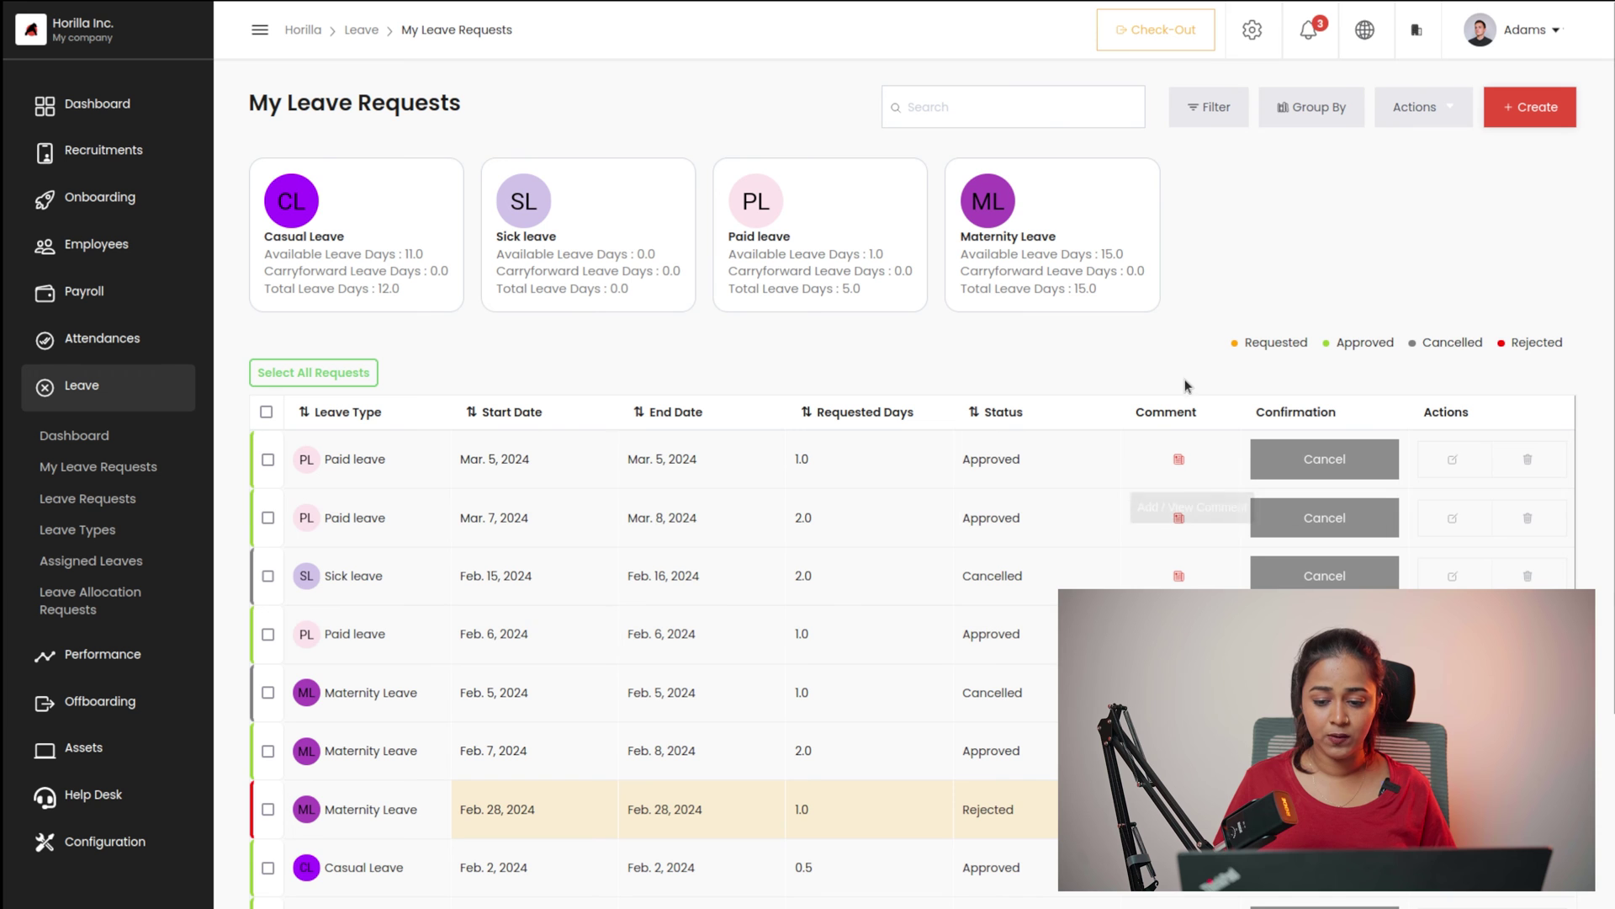
- Examine all employees' leave requests with their statuses and confirmation options, and view the available leave types
left_click(89, 500)
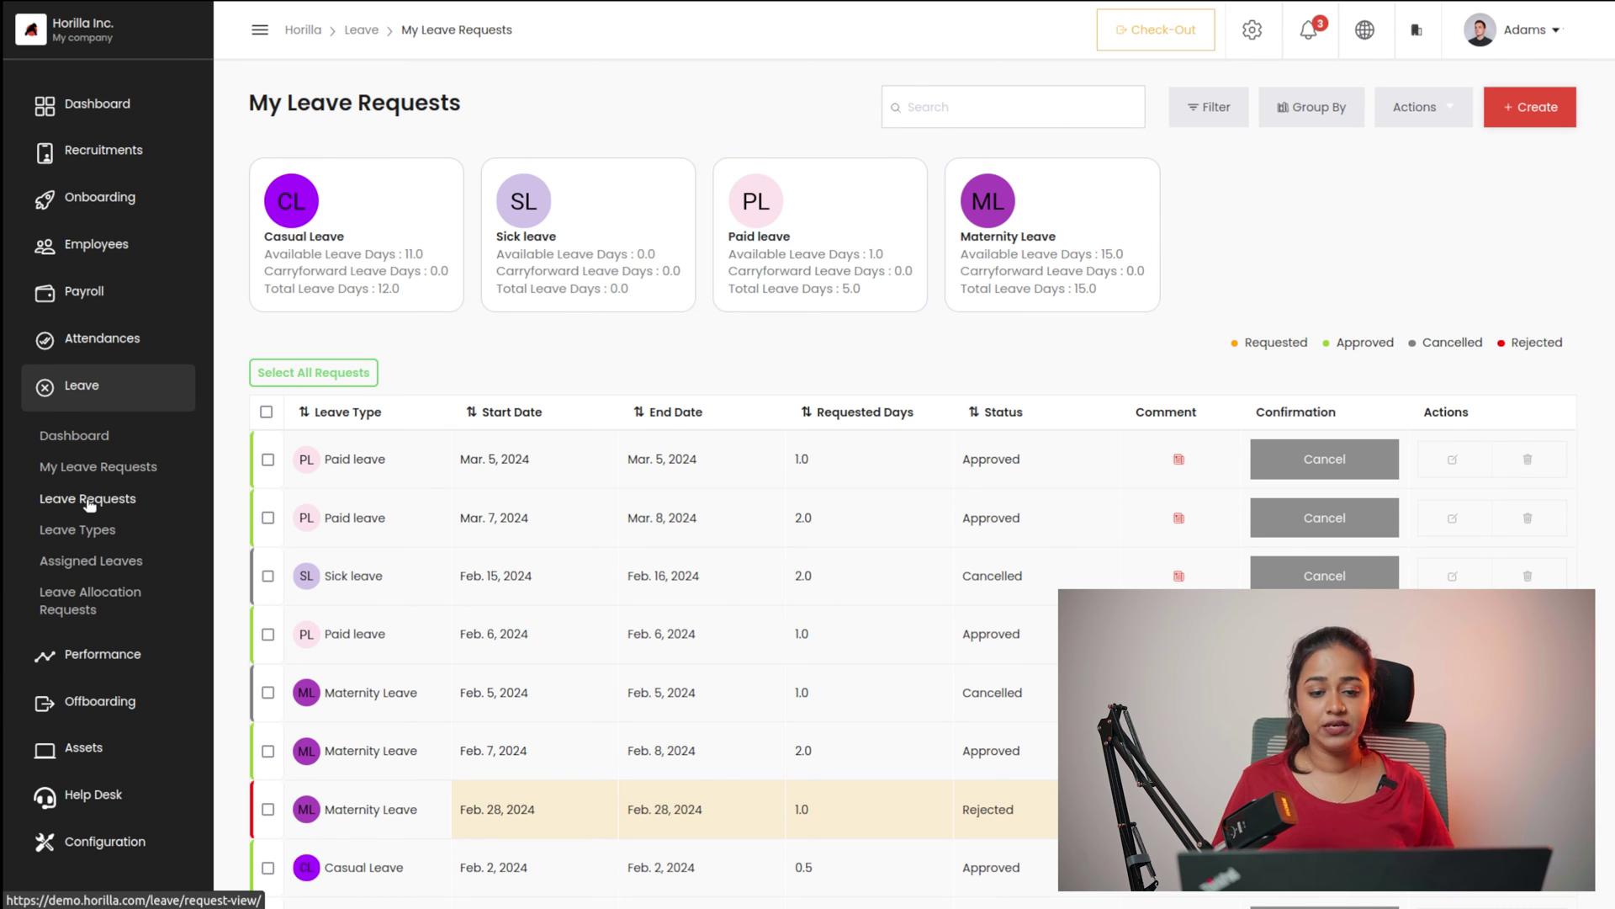
scroll(336, 474, "down", 5)
scroll(358, 553, "up", 5)
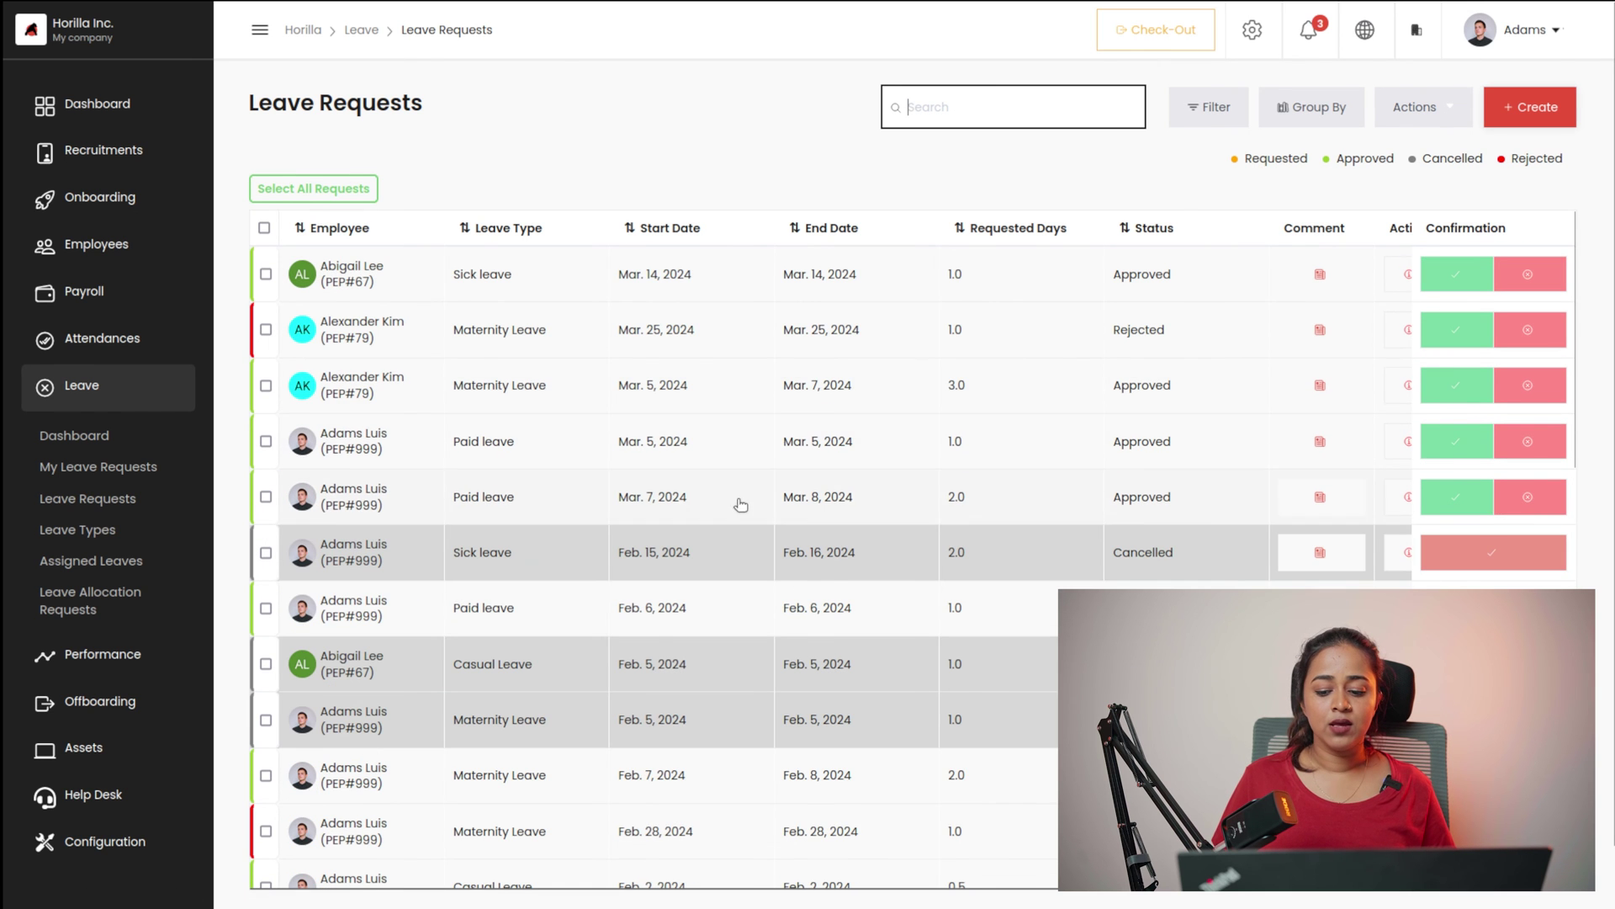
scroll(819, 609, "right", 5)
scroll(818, 609, "left", 5)
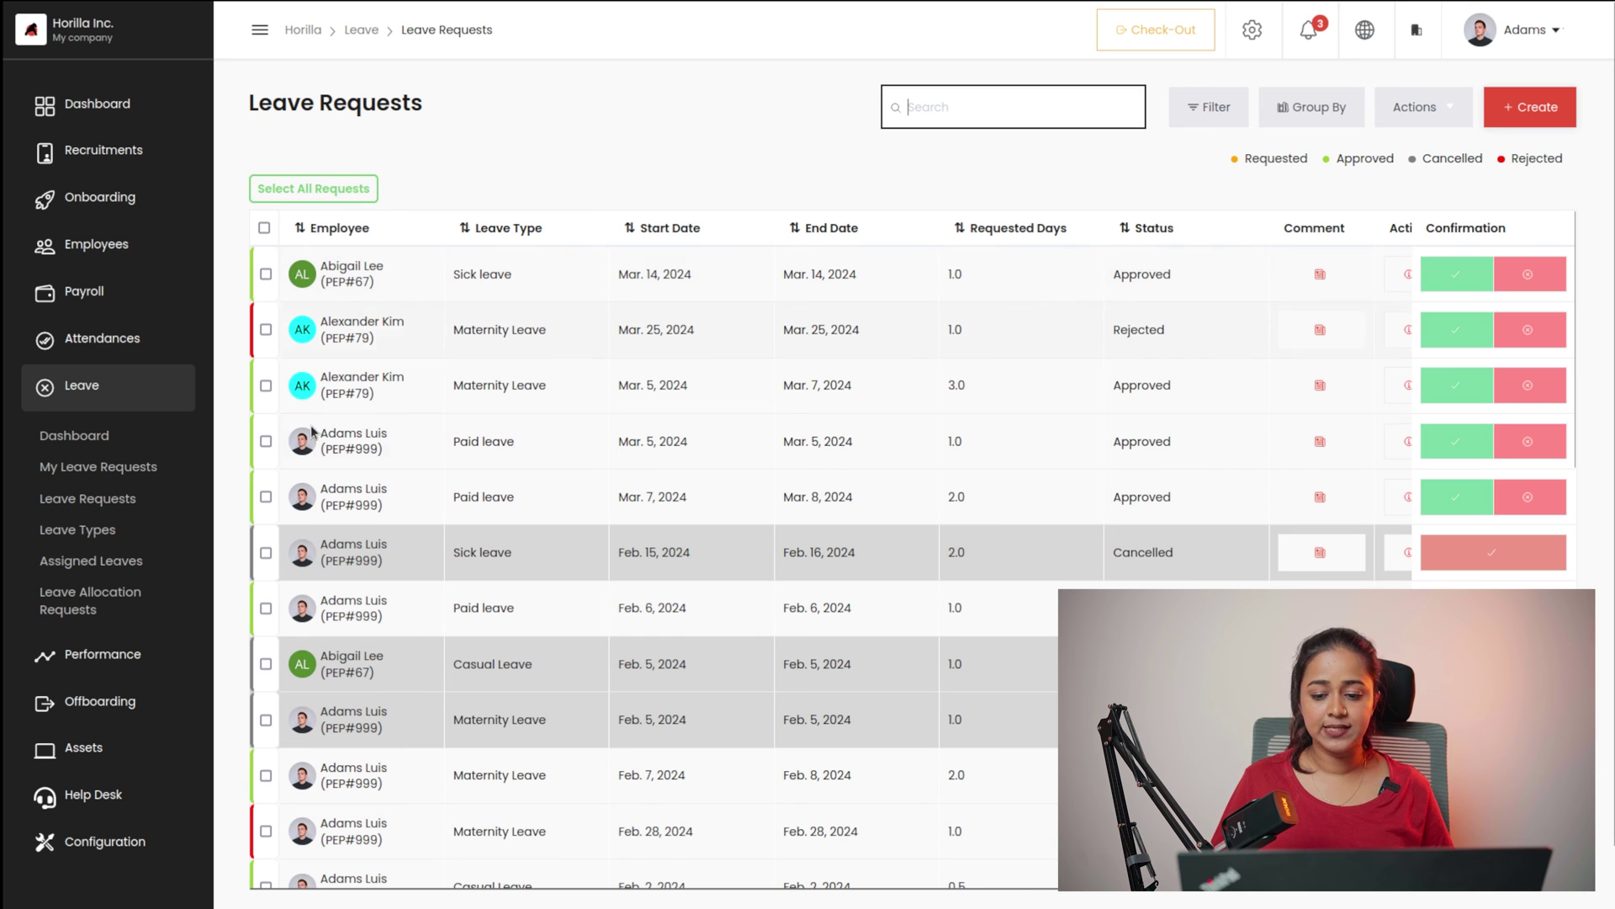
scroll(1054, 584, "down", 5)
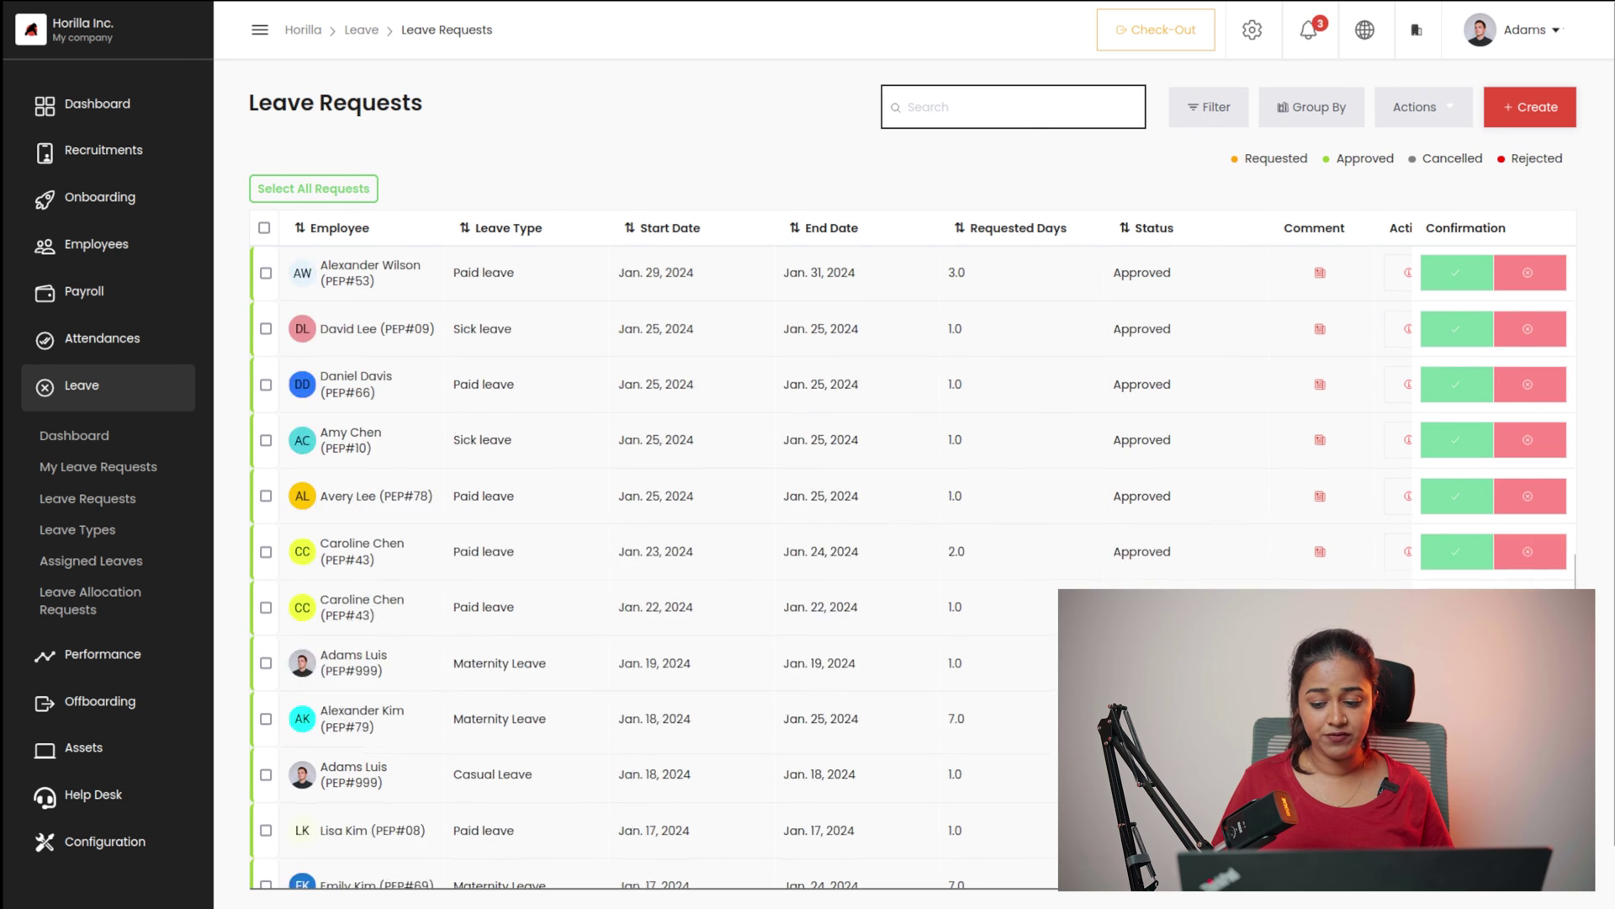
scroll(1054, 584, "up", 5)
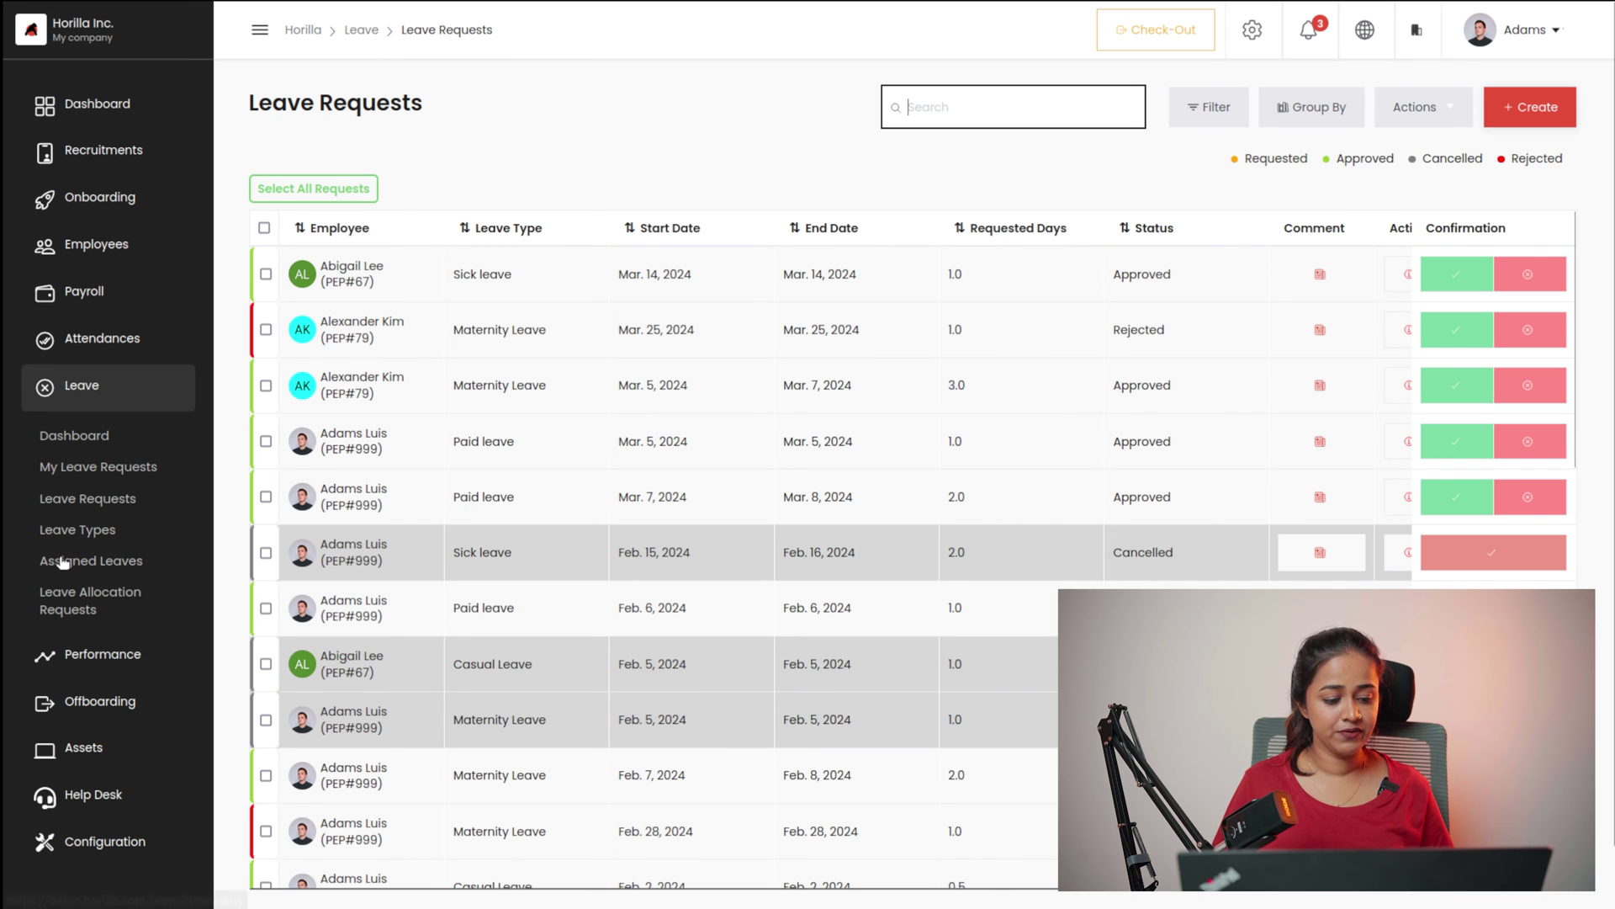
left_click(74, 530)
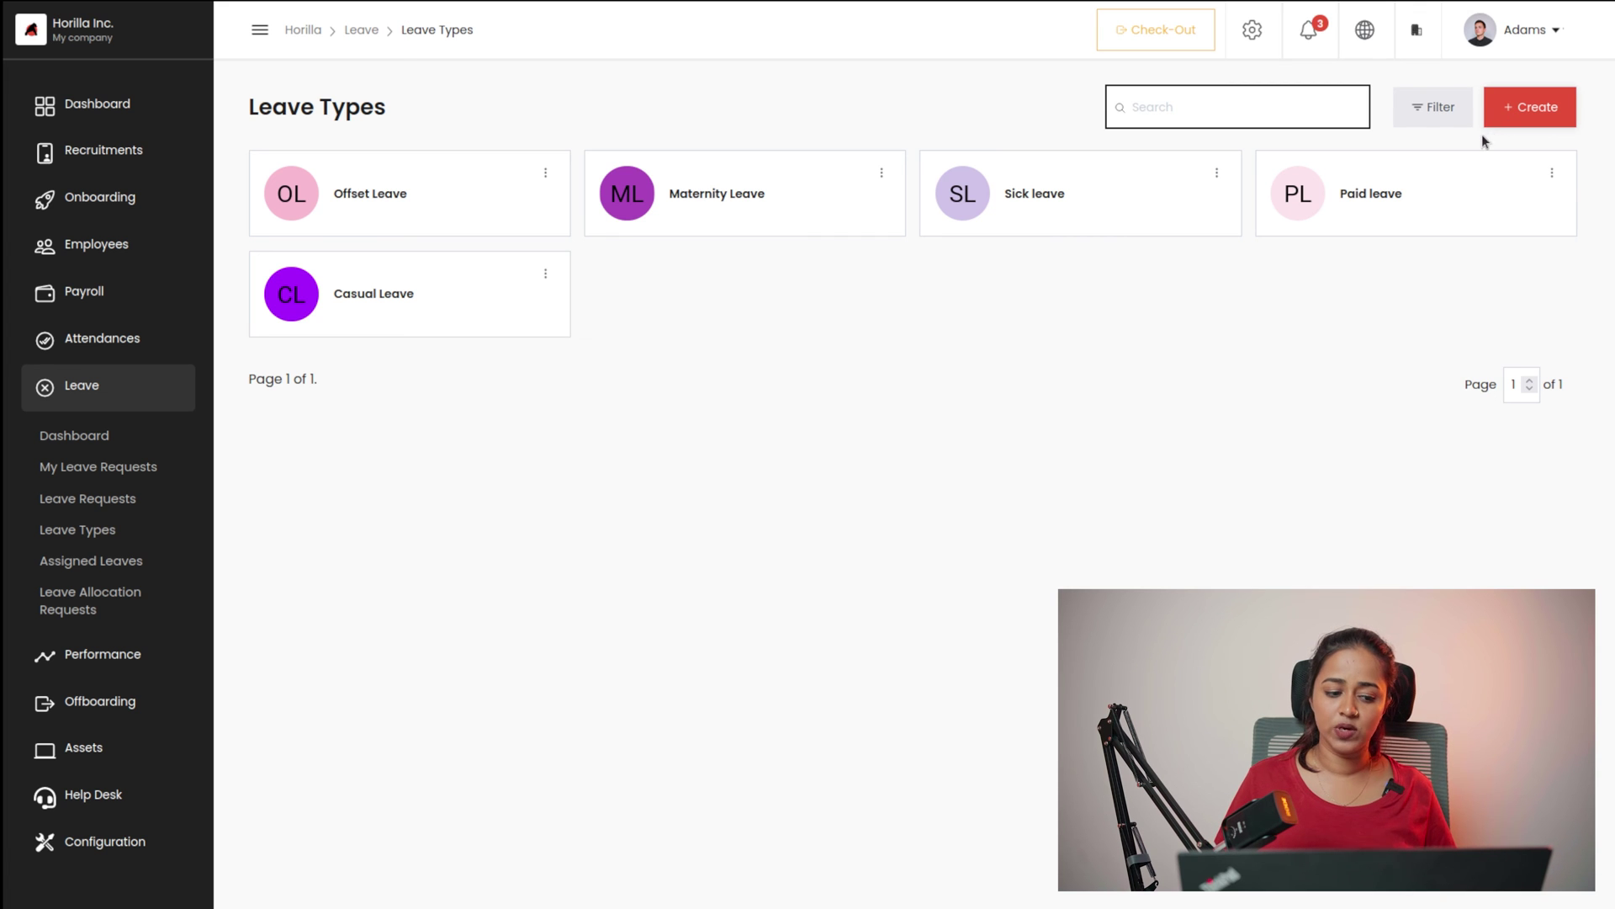
- Review the assigned leaves grouped by leave type and view the signed-in employee's leave allocation requests
left_click(85, 568)
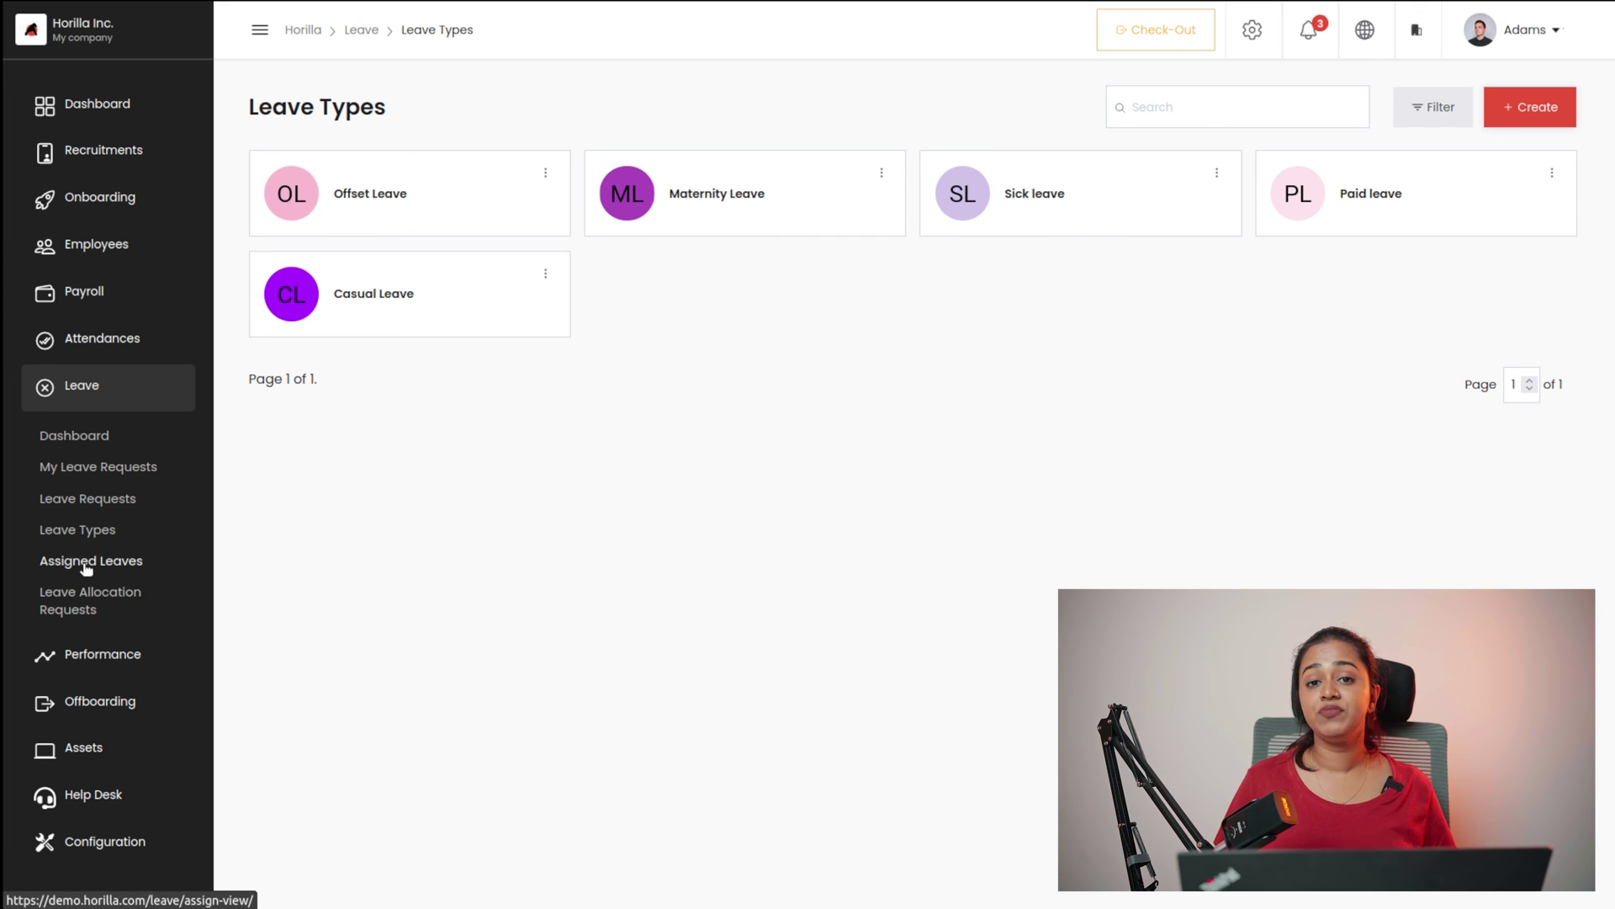
scroll(539, 716, "down", 4)
scroll(539, 716, "up", 4)
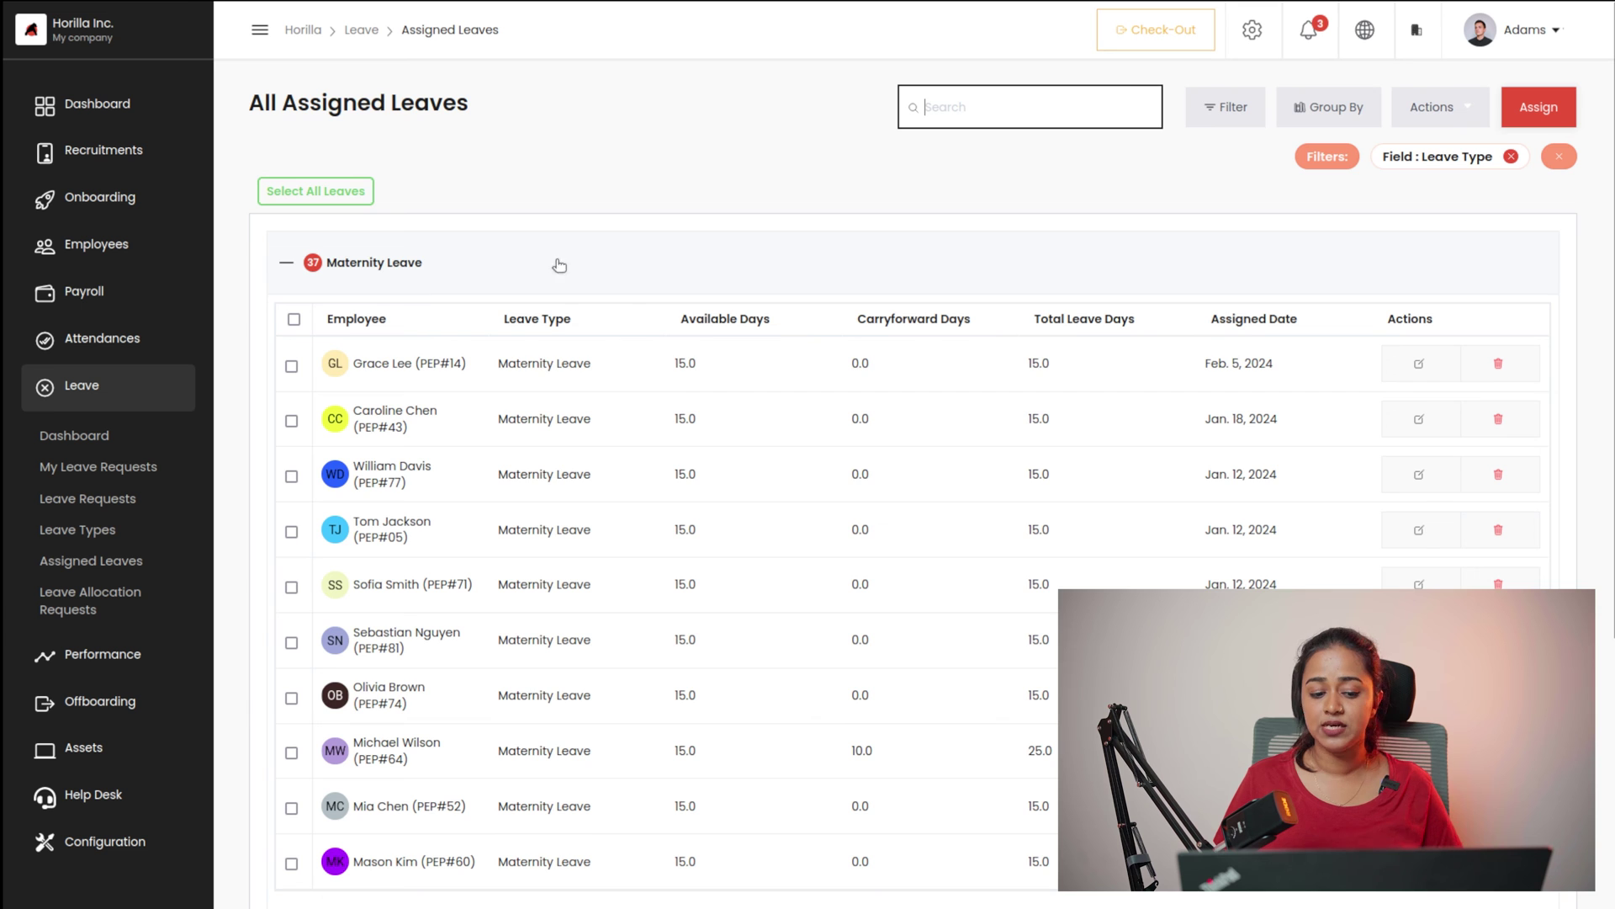
scroll(569, 620, "down", 4)
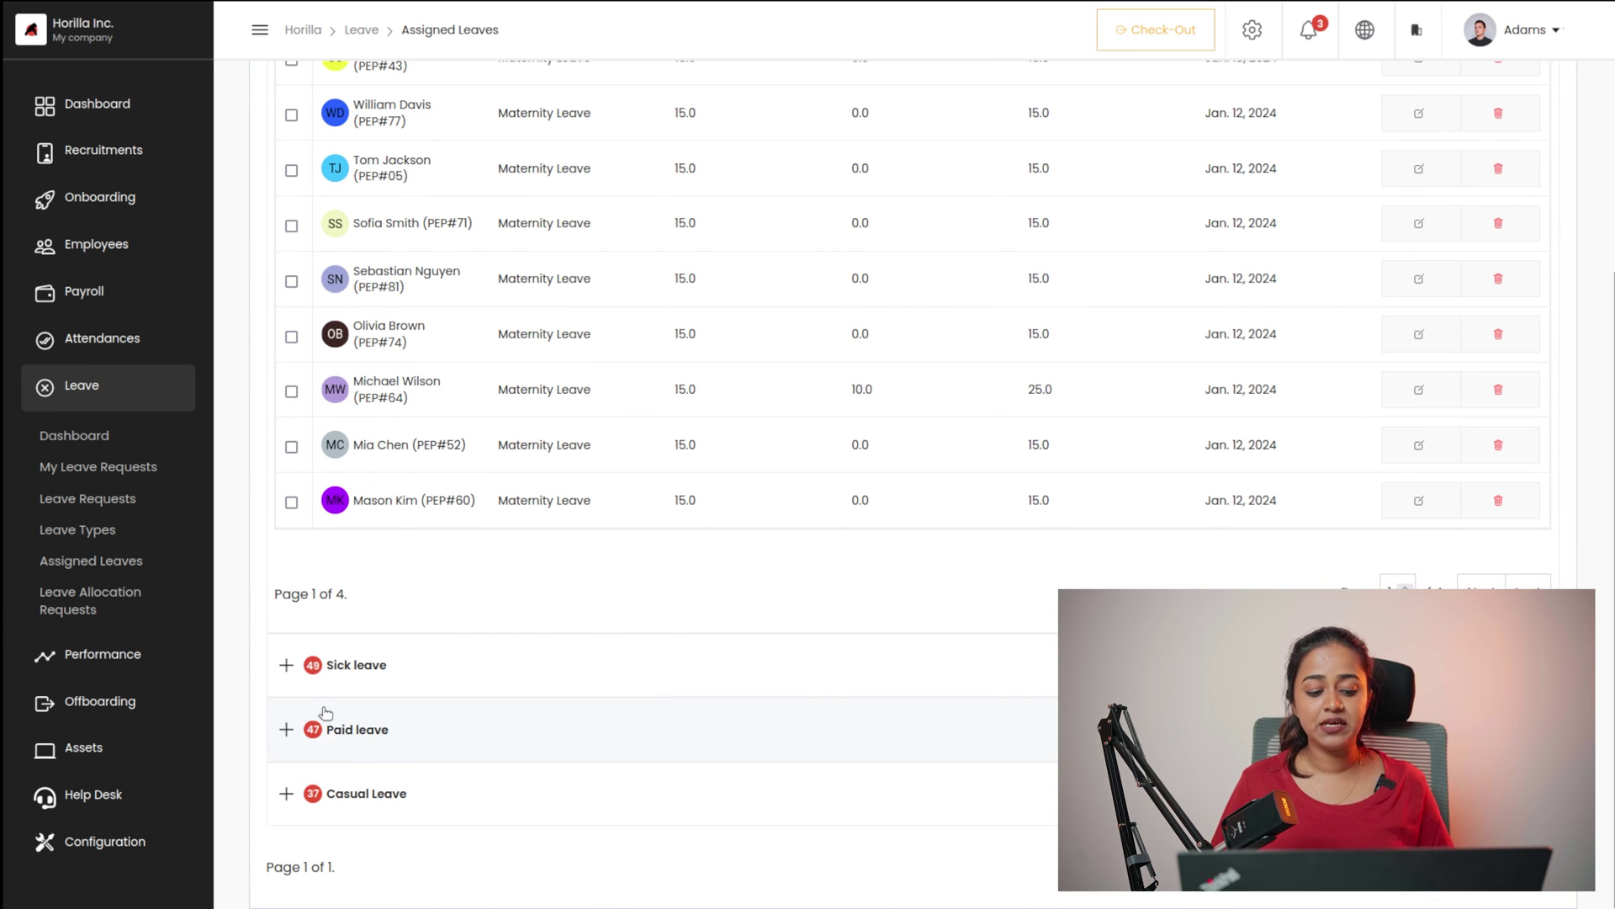
scroll(776, 446, "up", 4)
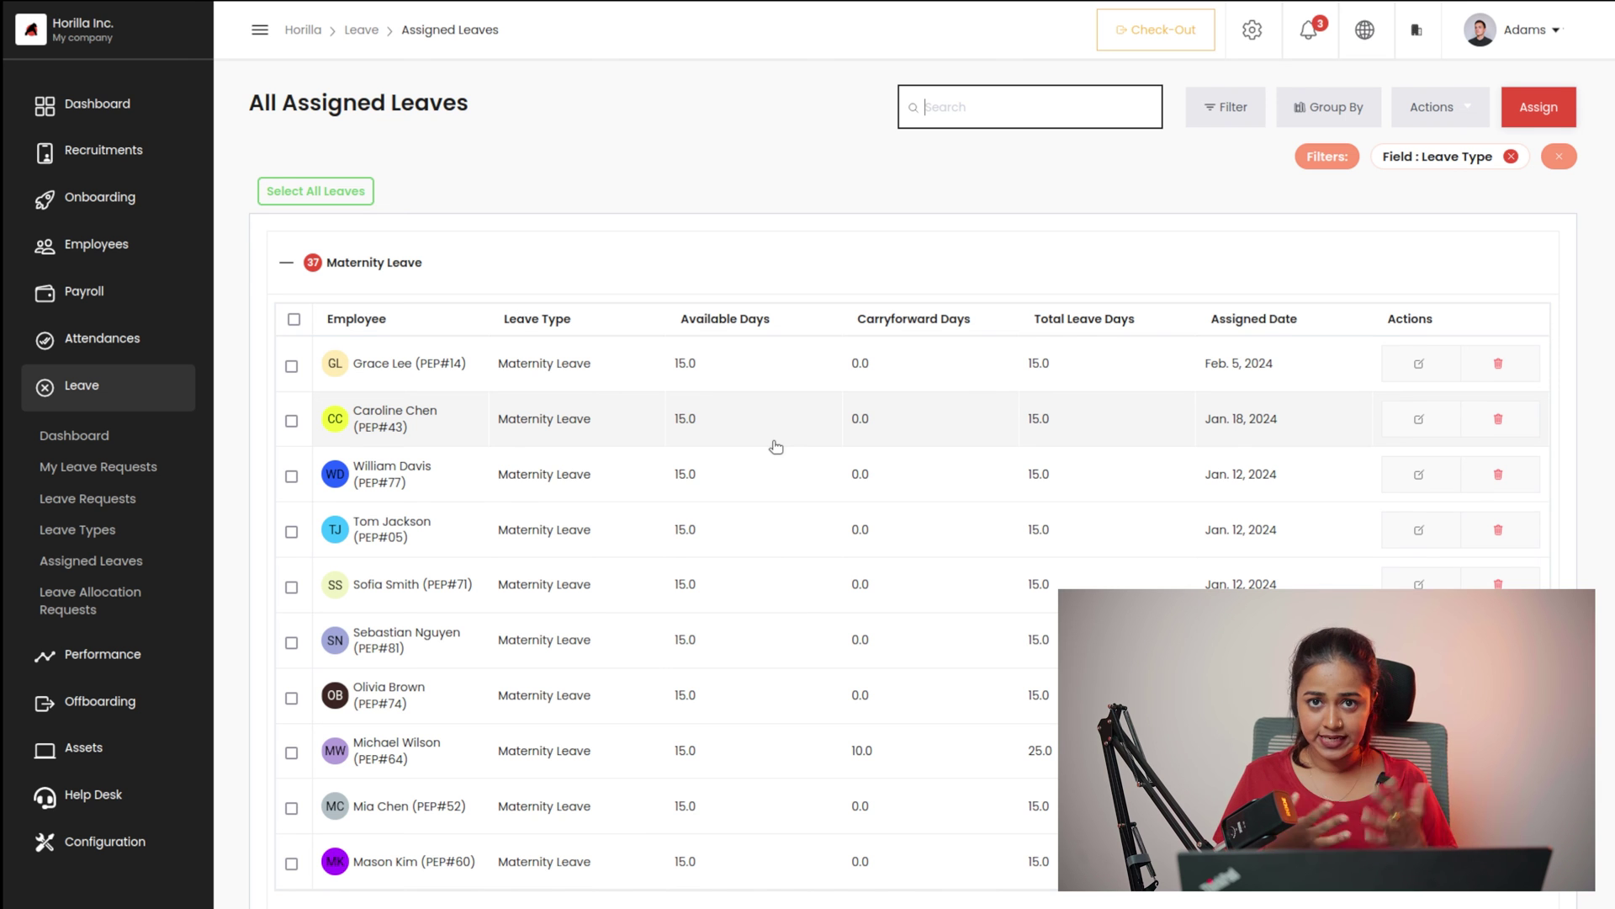
left_click(59, 606)
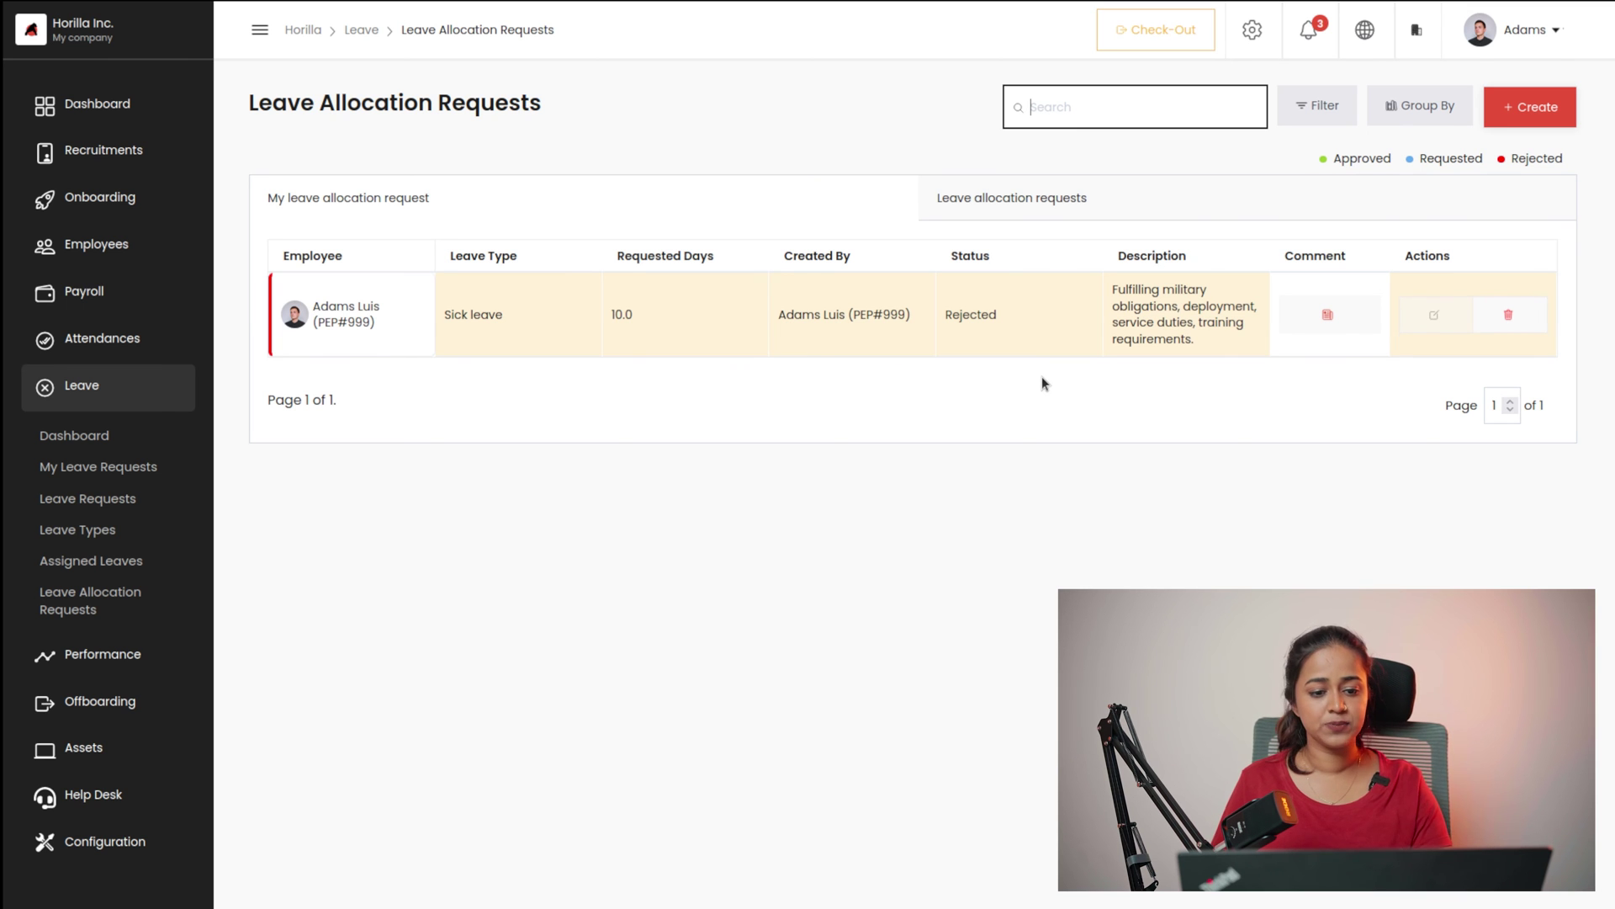
- View the Performance dashboard with the objective, key result and feedback status charts
left_click(94, 388)
left_click(85, 430)
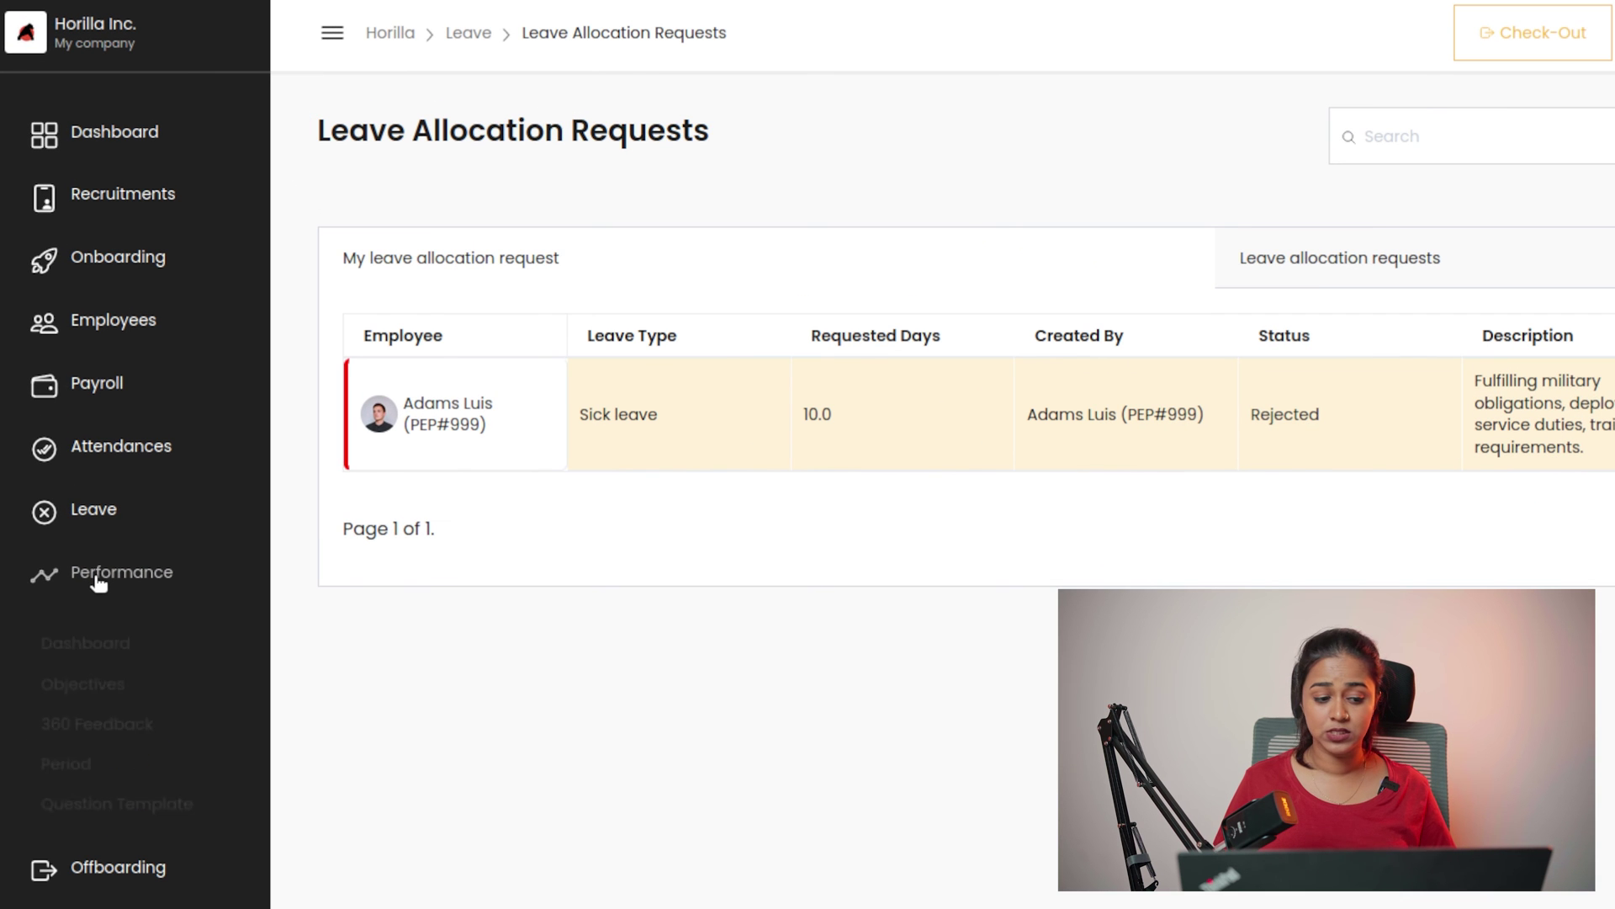
left_click(61, 651)
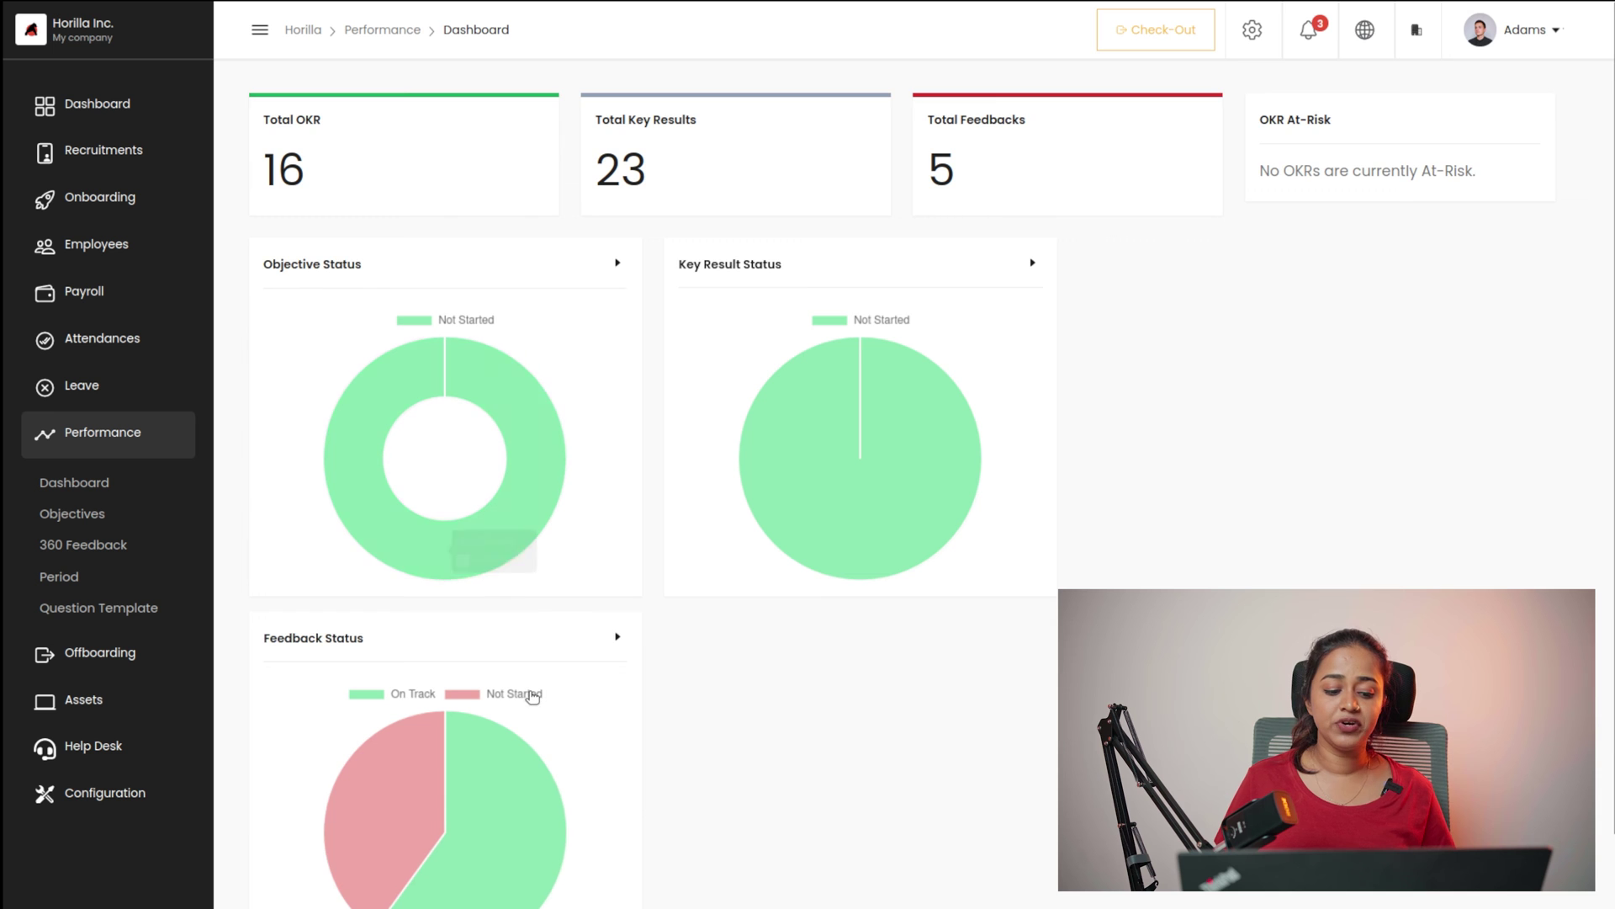
- Review the rest of the Performance dashboard and the signed-in employee's own objectives with their managers, key results and durations
scroll(533, 696, "down", 1)
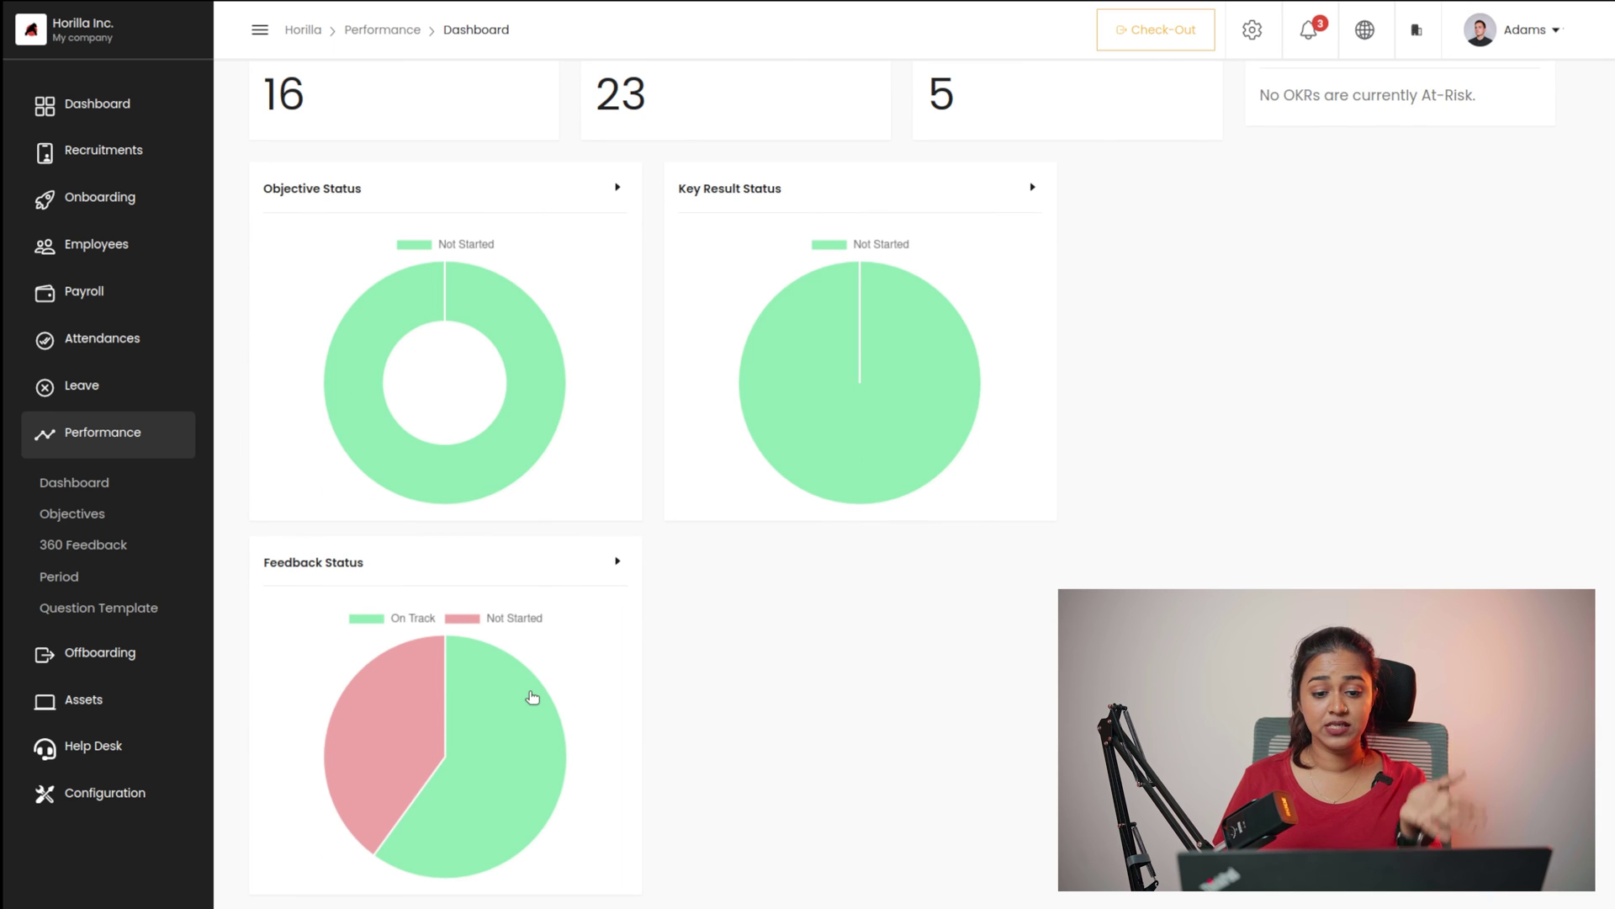
scroll(533, 696, "up", 1)
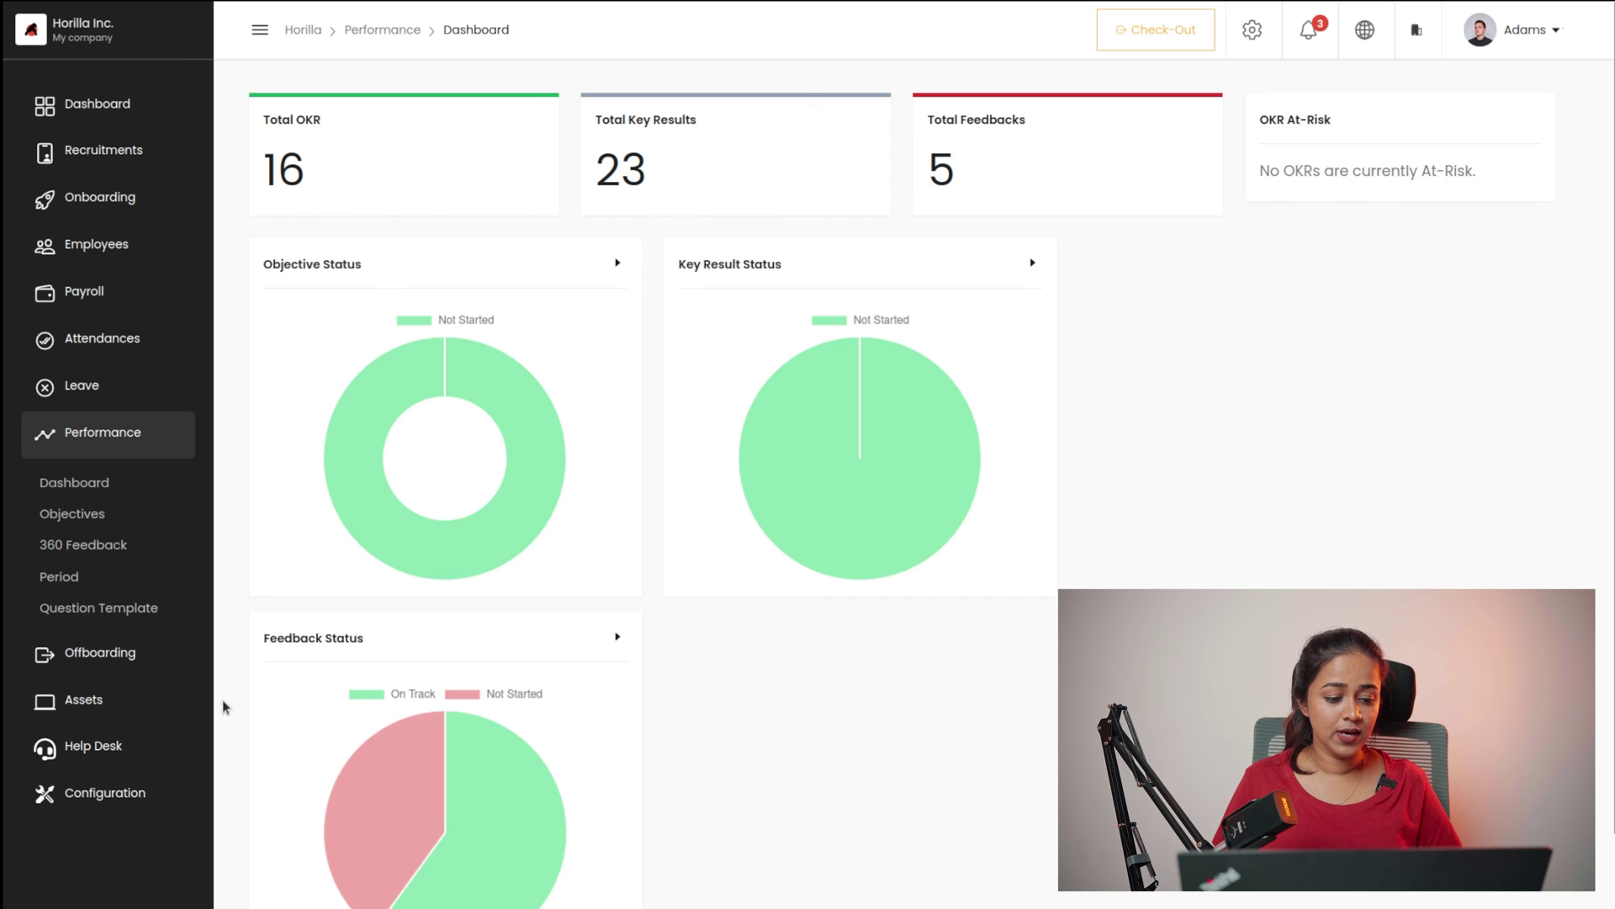
left_click(81, 516)
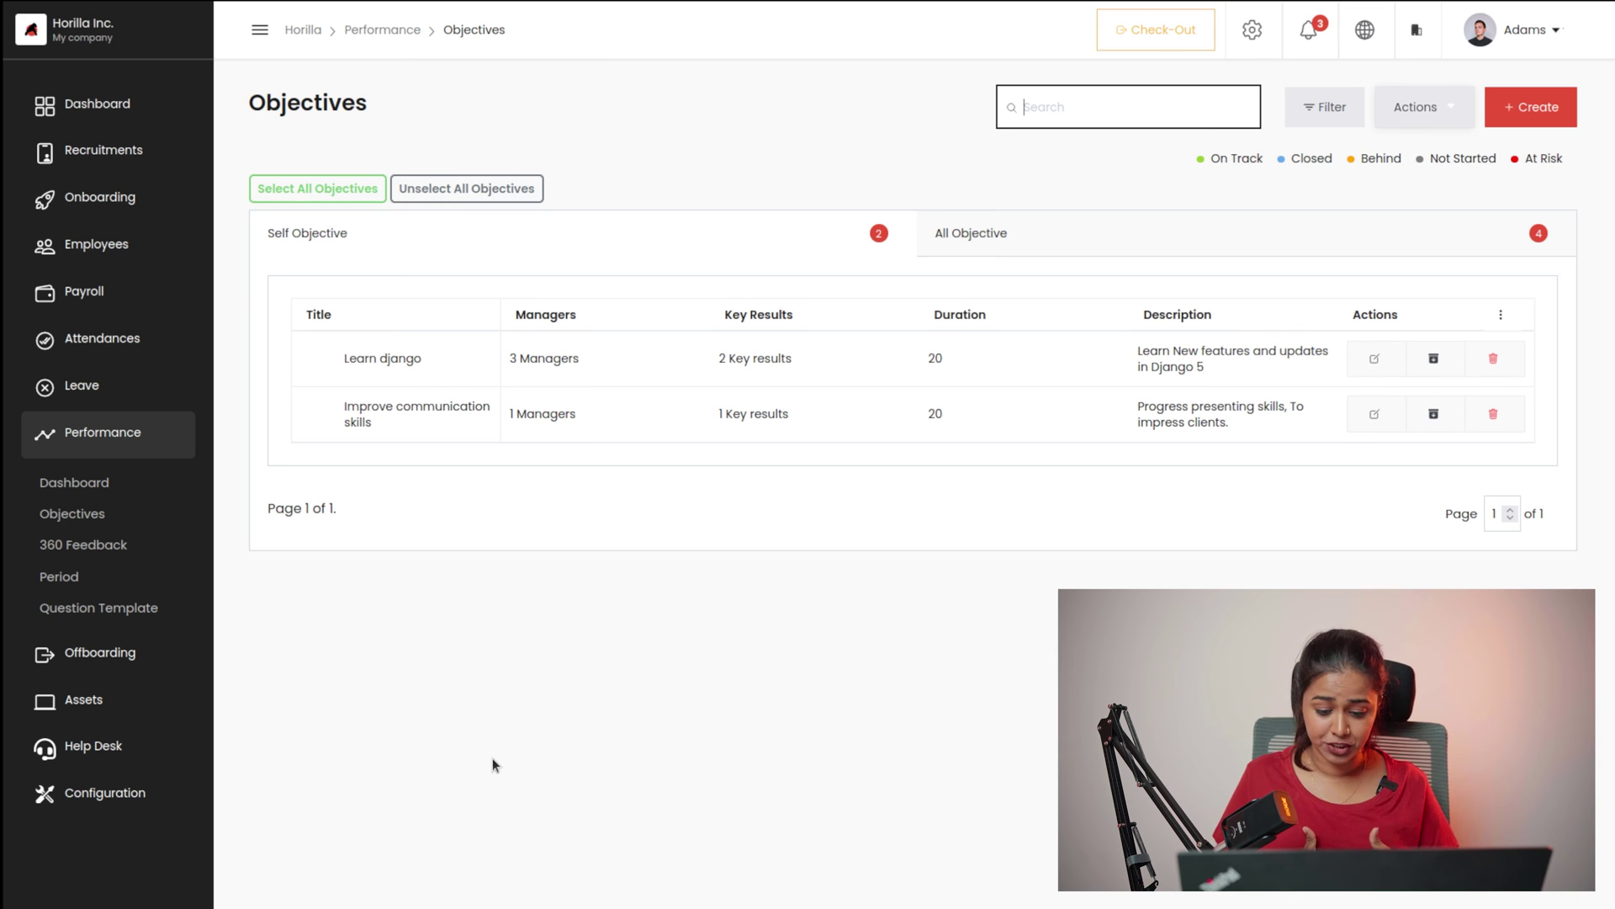
mouse_move(434, 402)
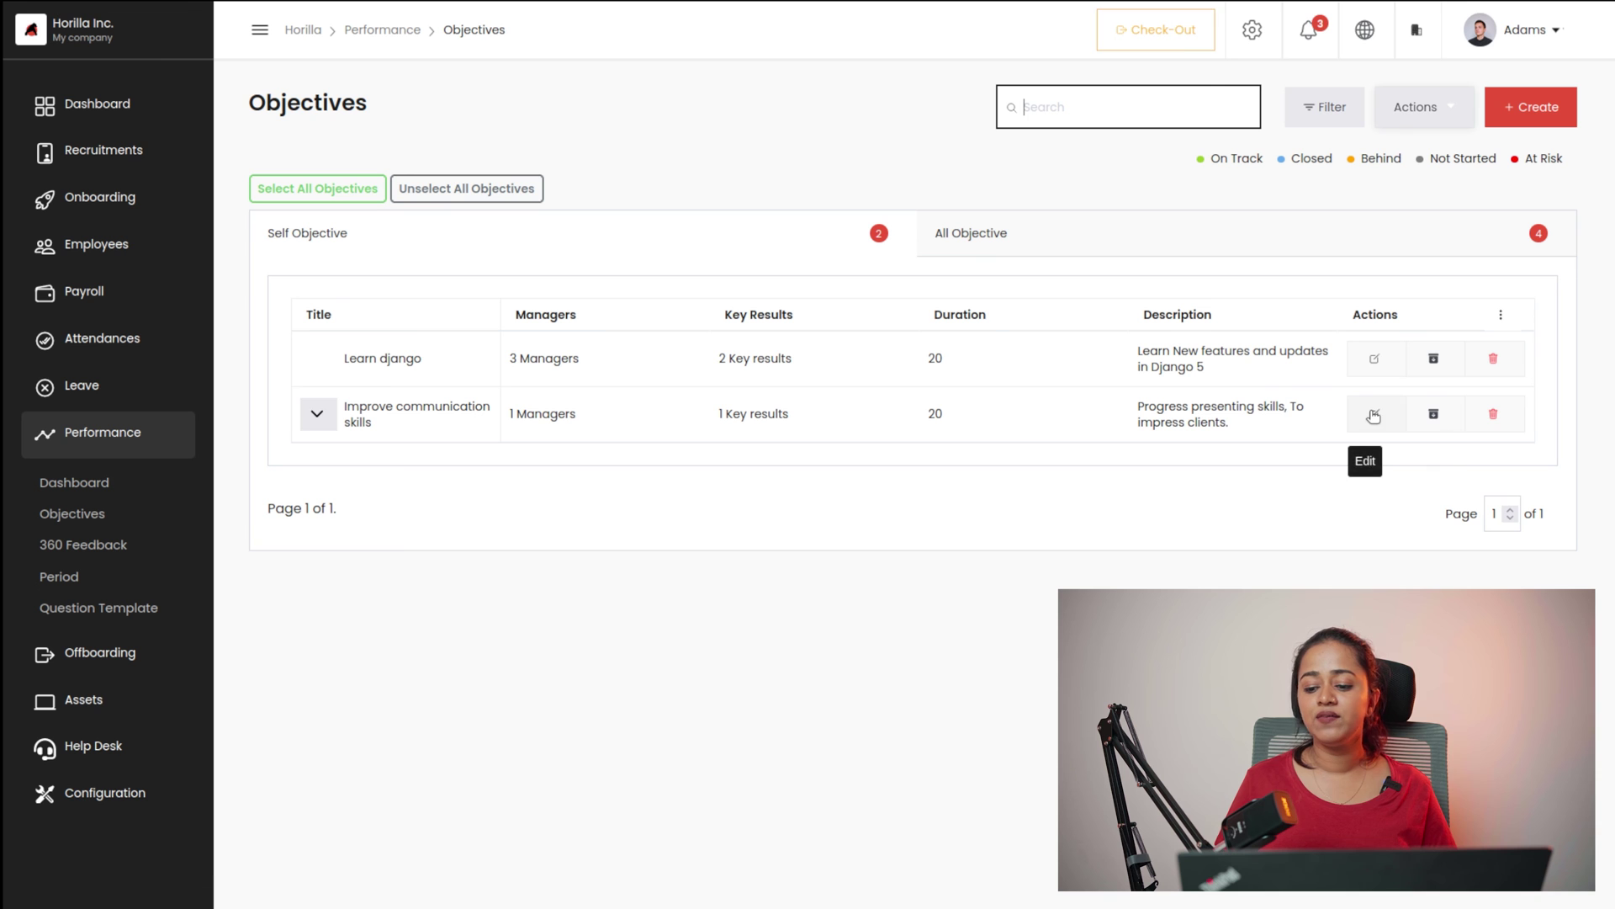
- Review the 360 feedback lists for self, requested, all and anonymous feedback
left_click(53, 547)
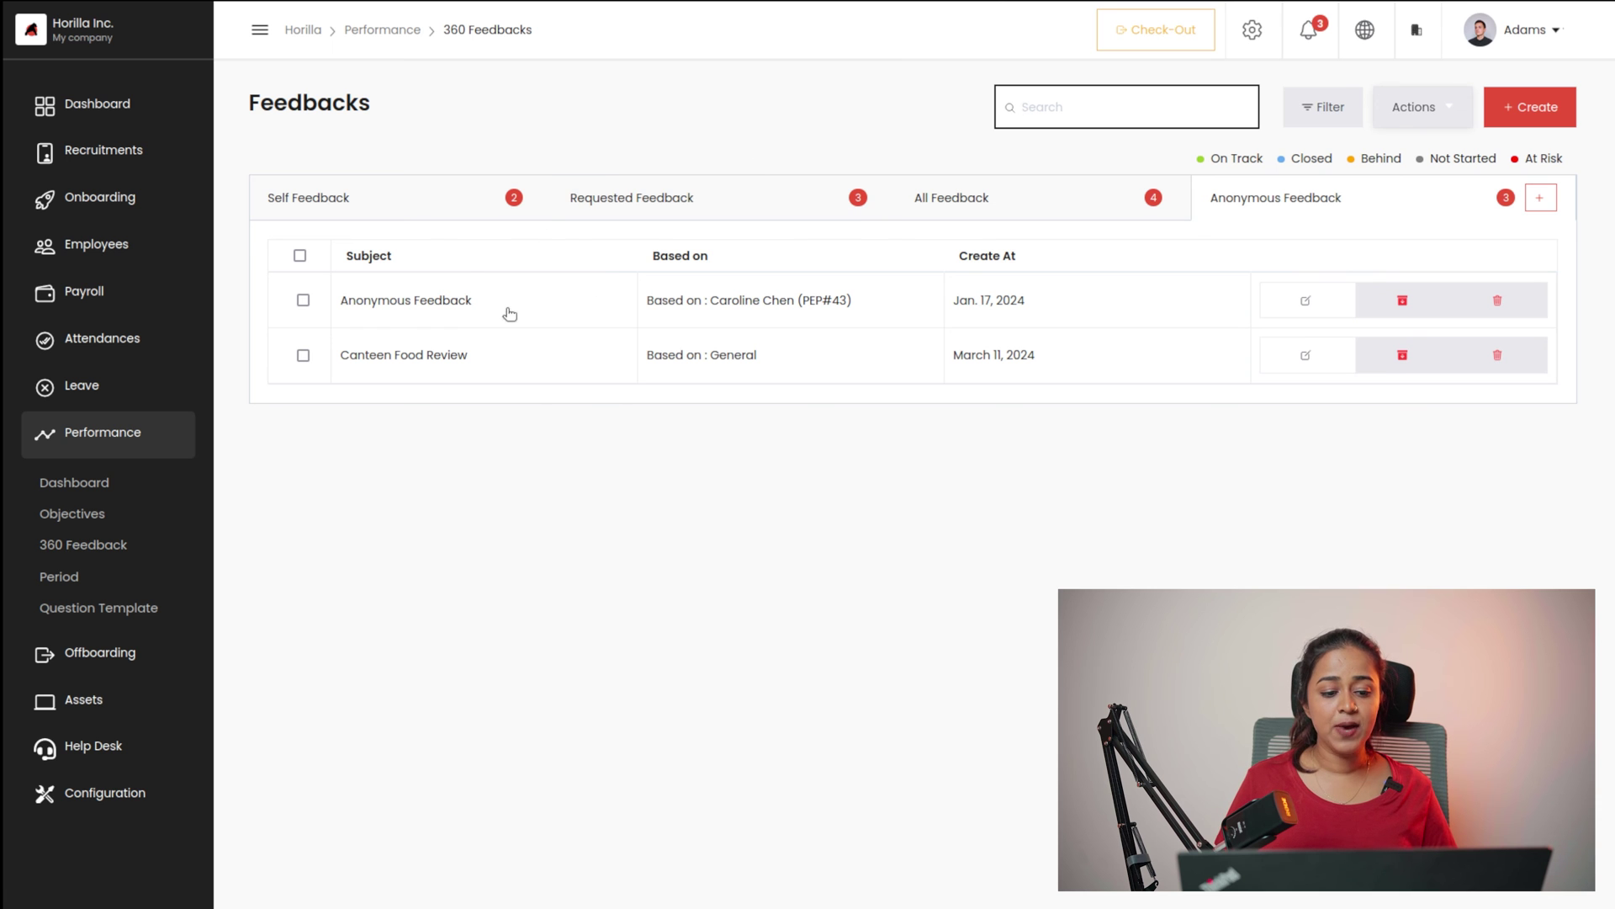
left_click(403, 198)
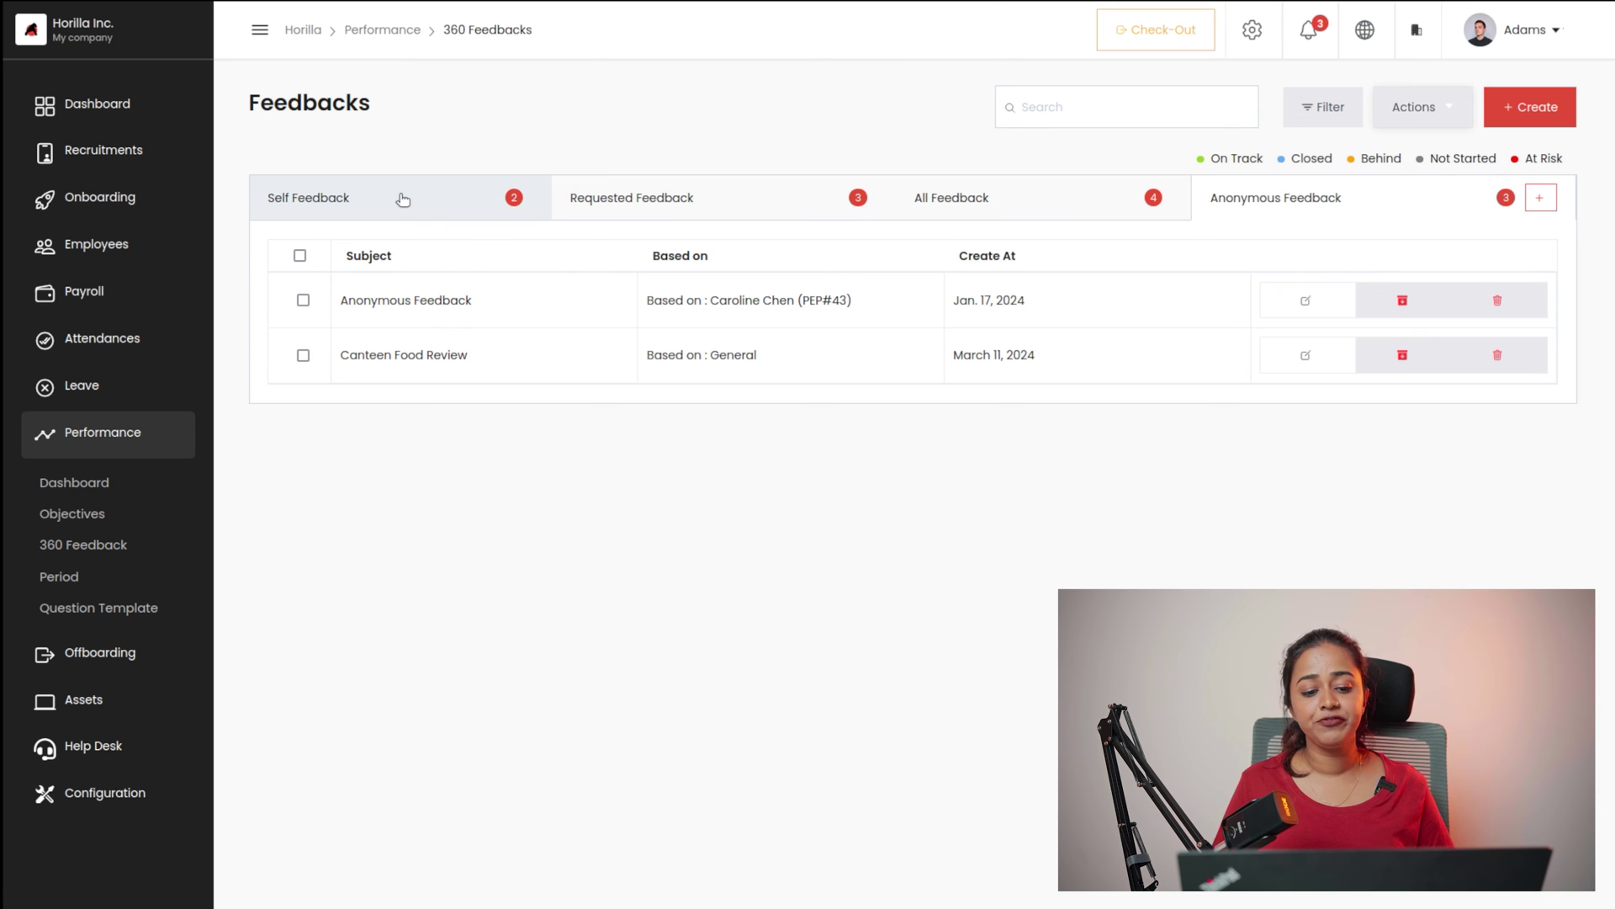
left_click(663, 192)
left_click(966, 204)
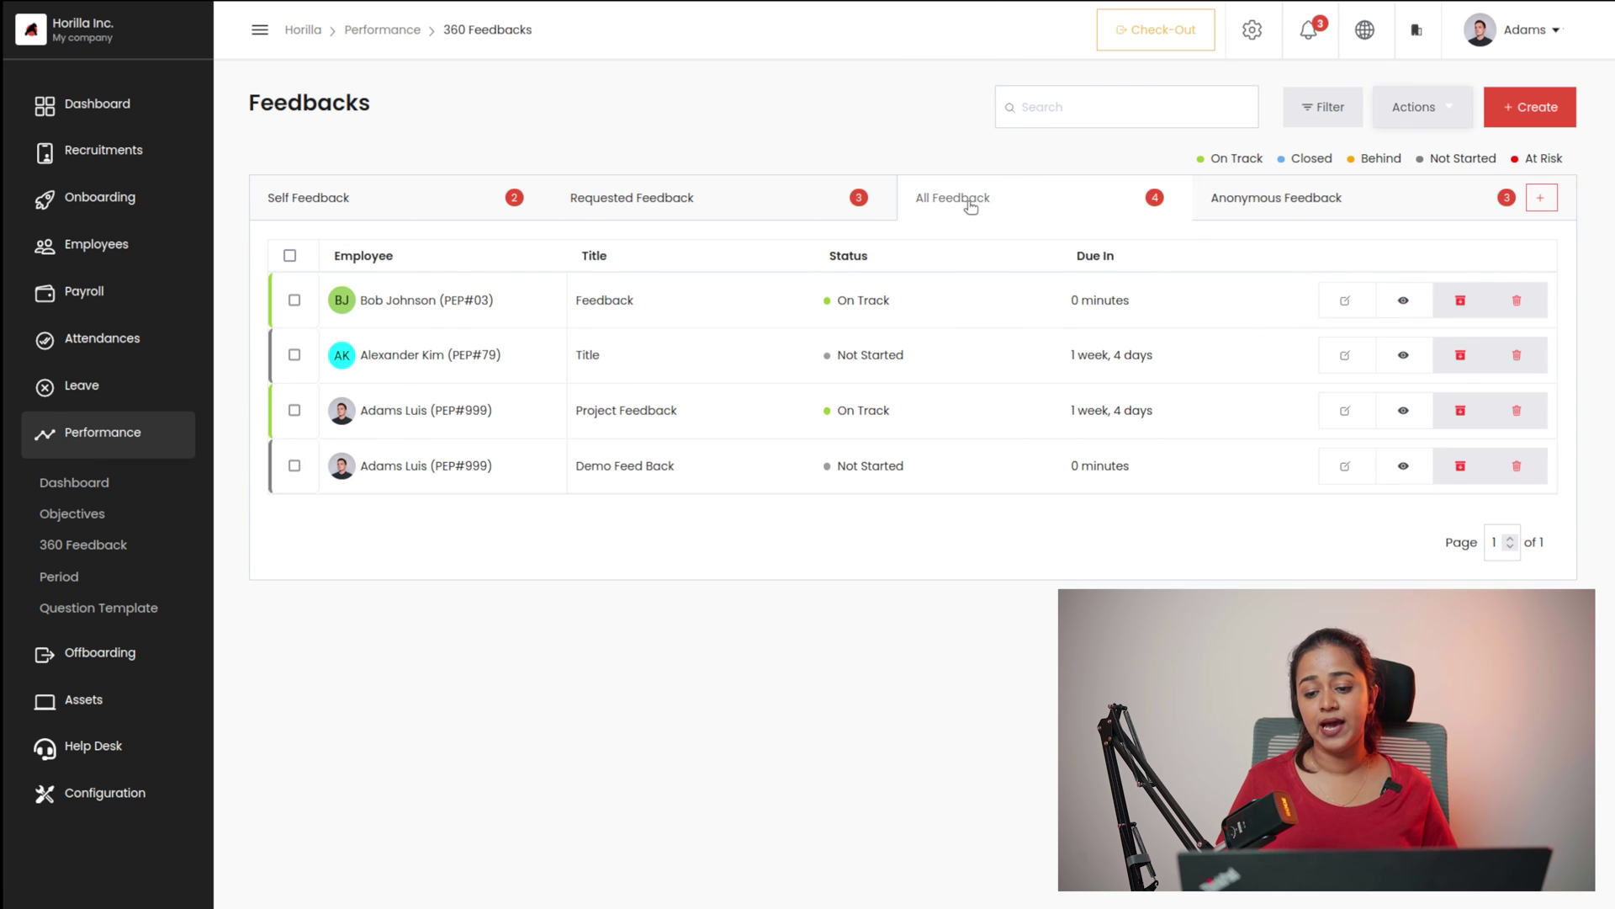
left_click(1294, 191)
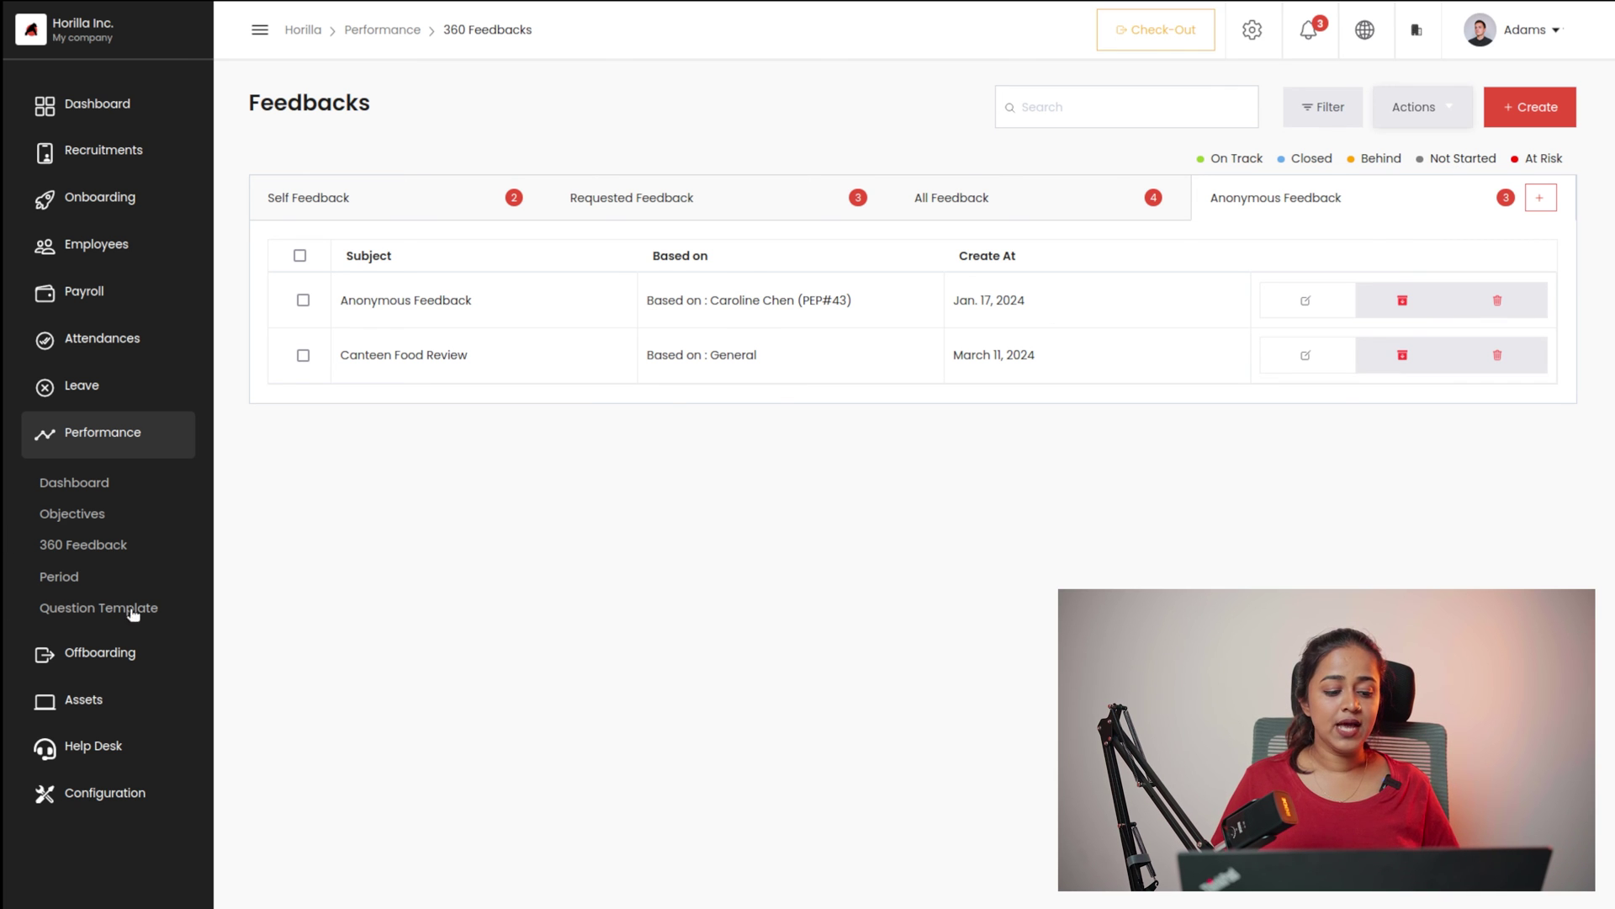
- View the performance periods and question templates, and check the blank form for a new question template without saving
left_click(61, 577)
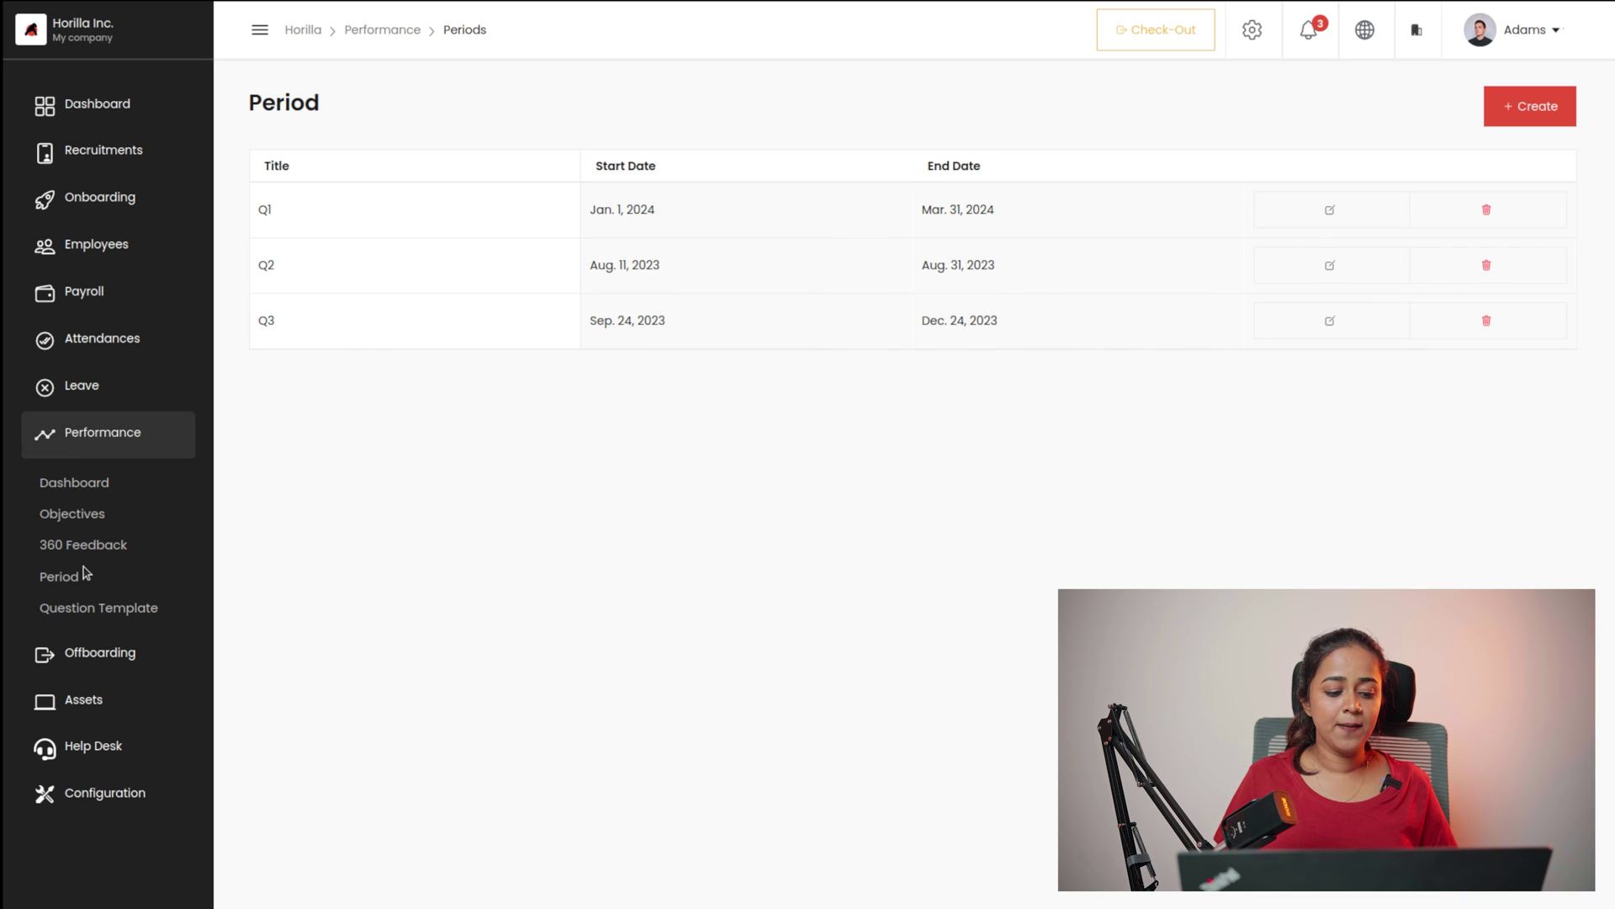
left_click(101, 611)
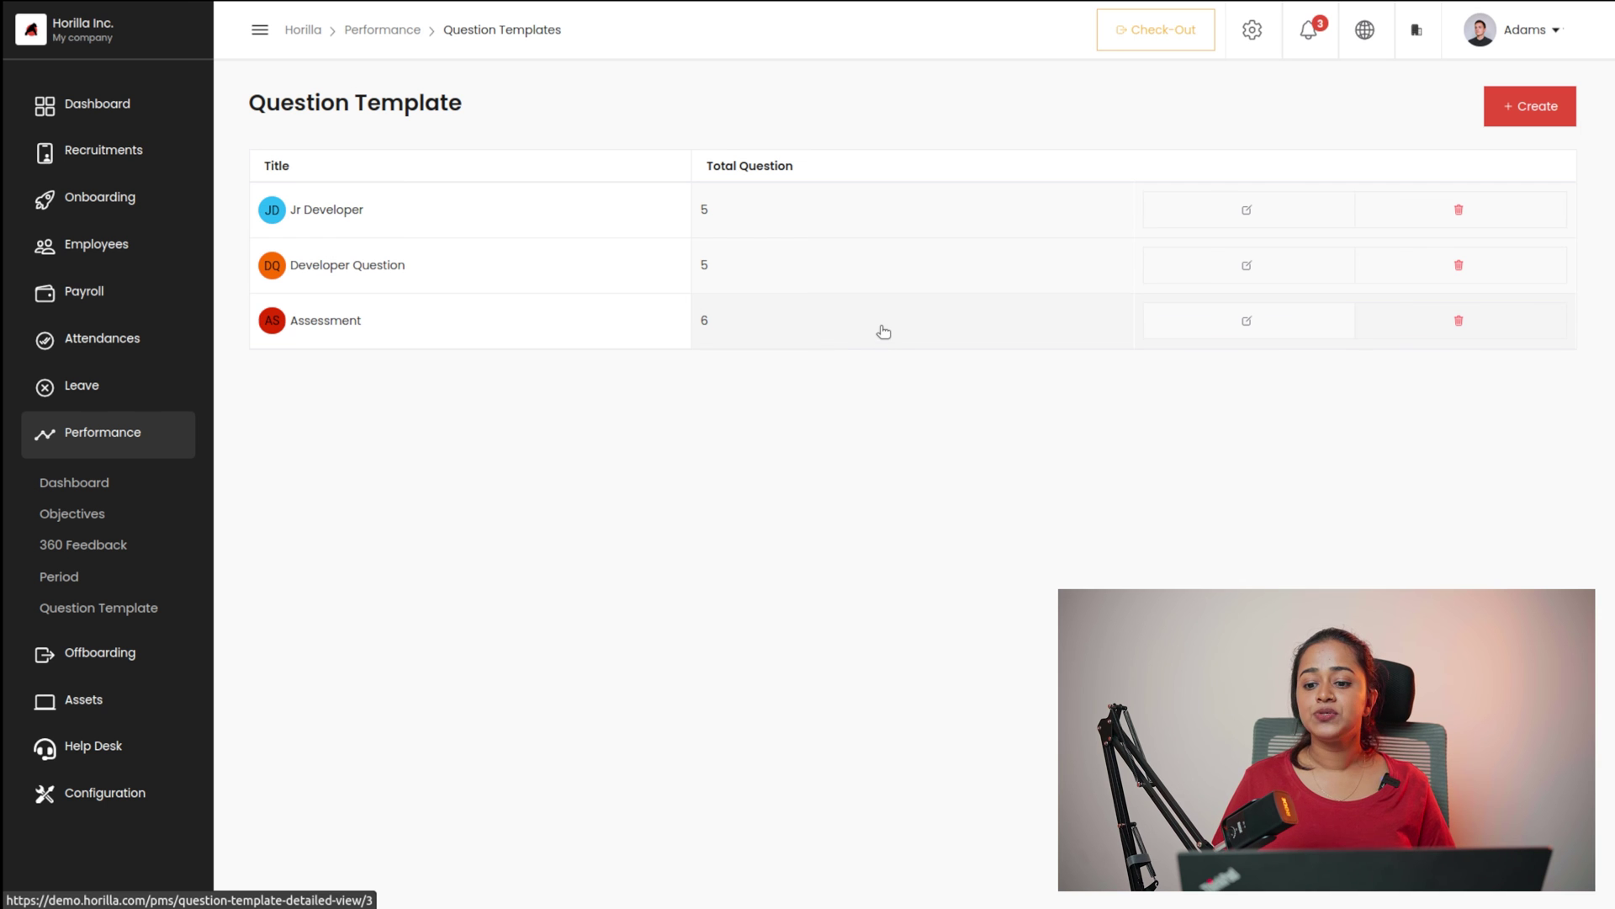
left_click(1528, 111)
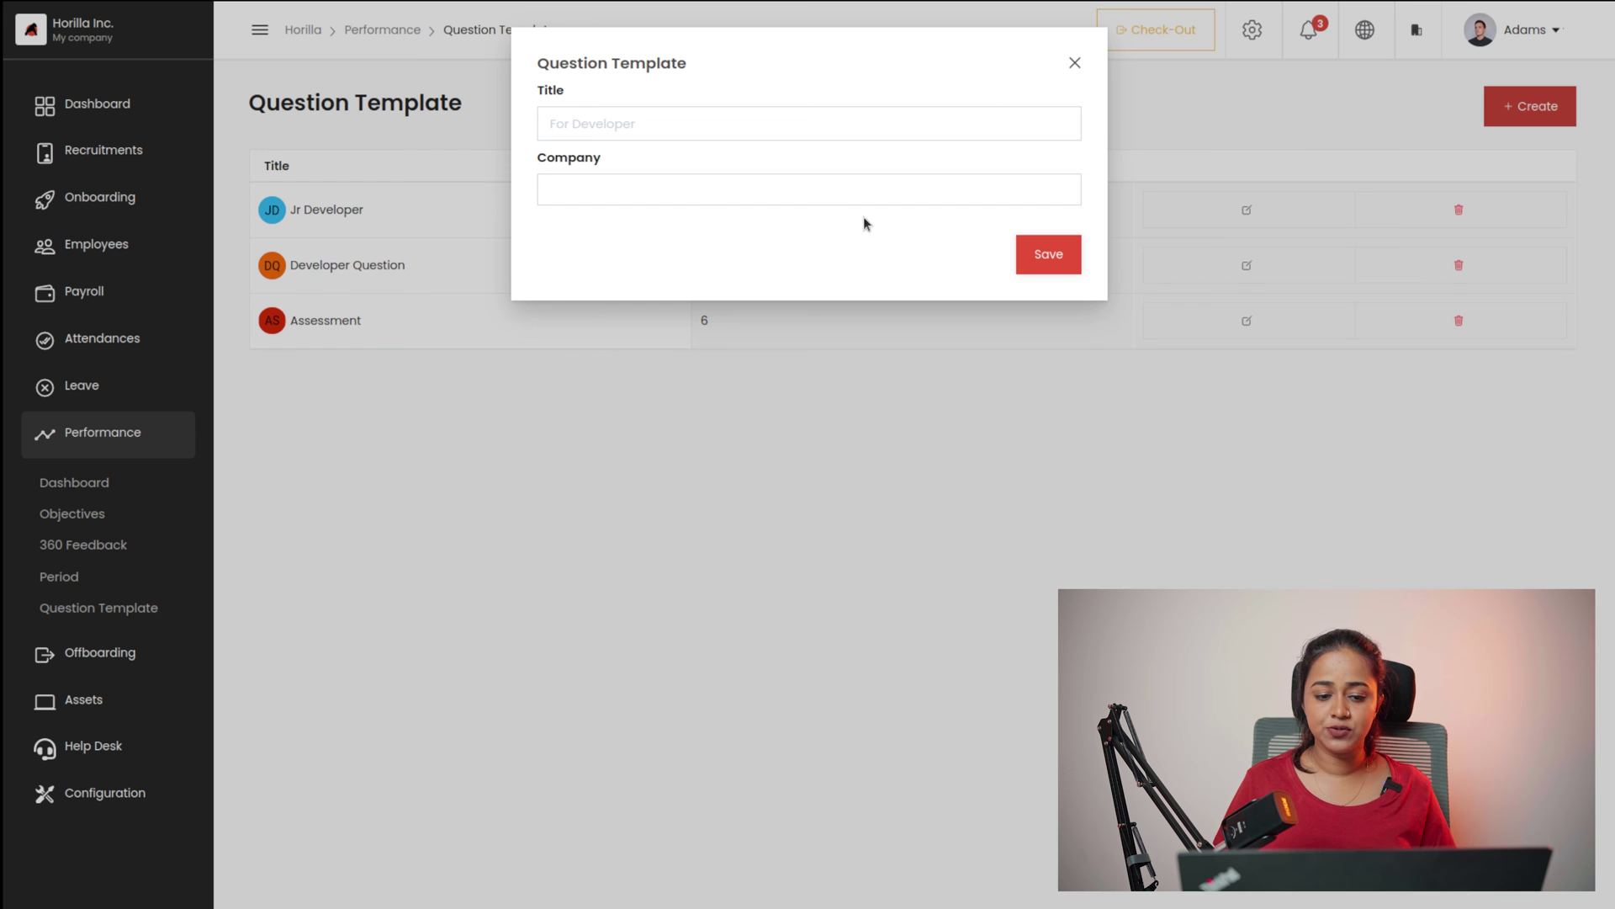
left_click(1075, 63)
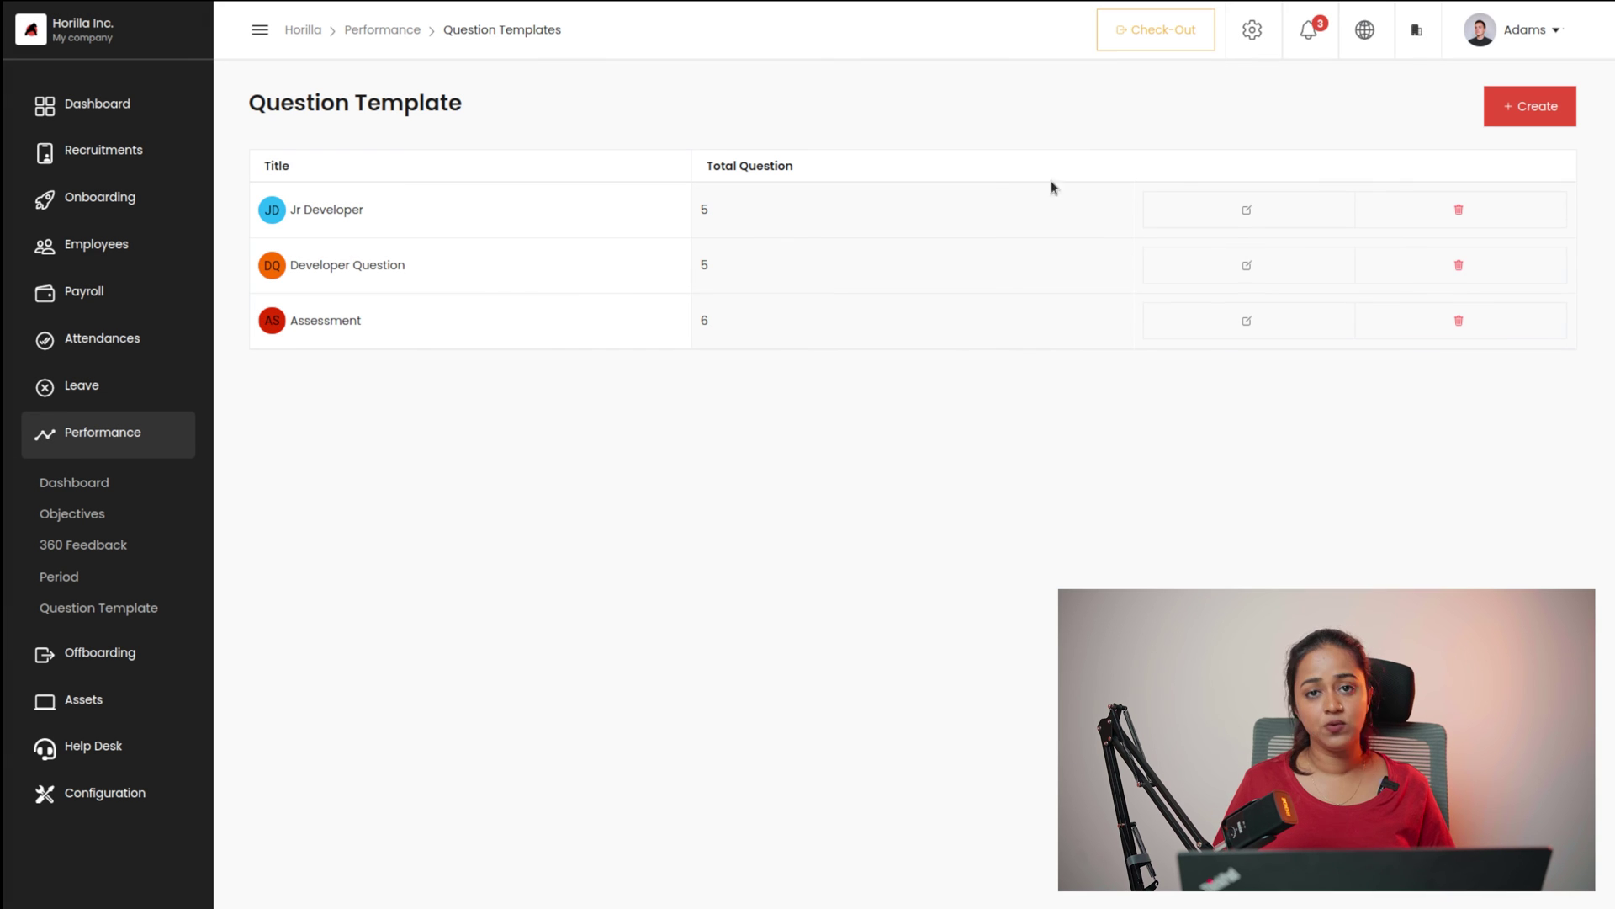
- Examine the offboarding exit process pipeline, including the employees in the Notice Period and both Assets Return stages
left_click(58, 451)
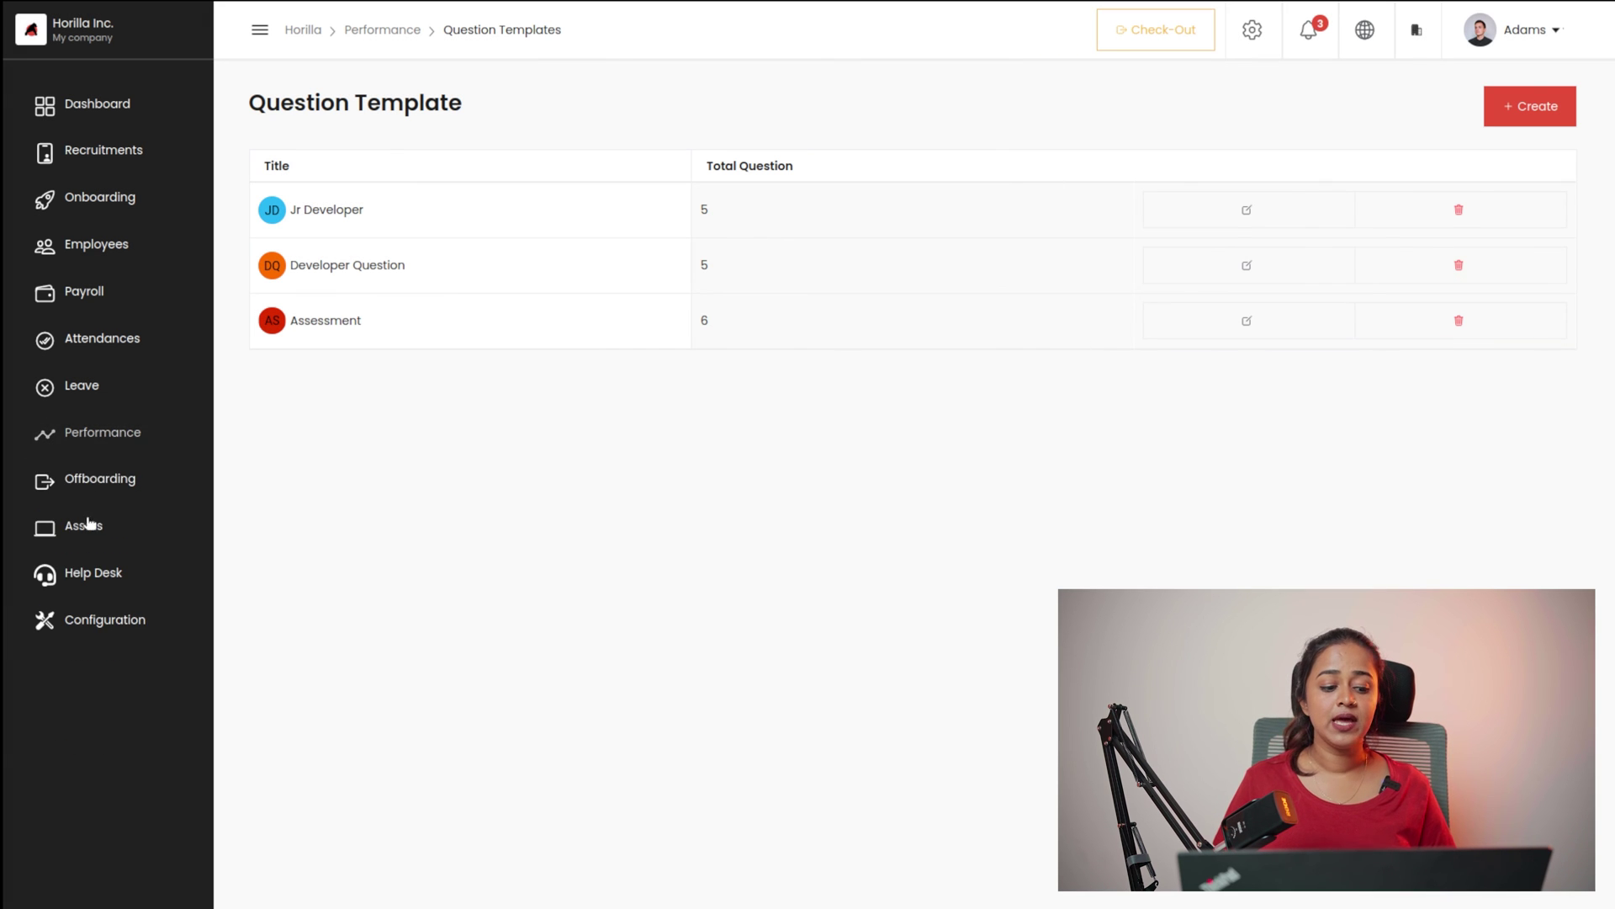
left_click(119, 509)
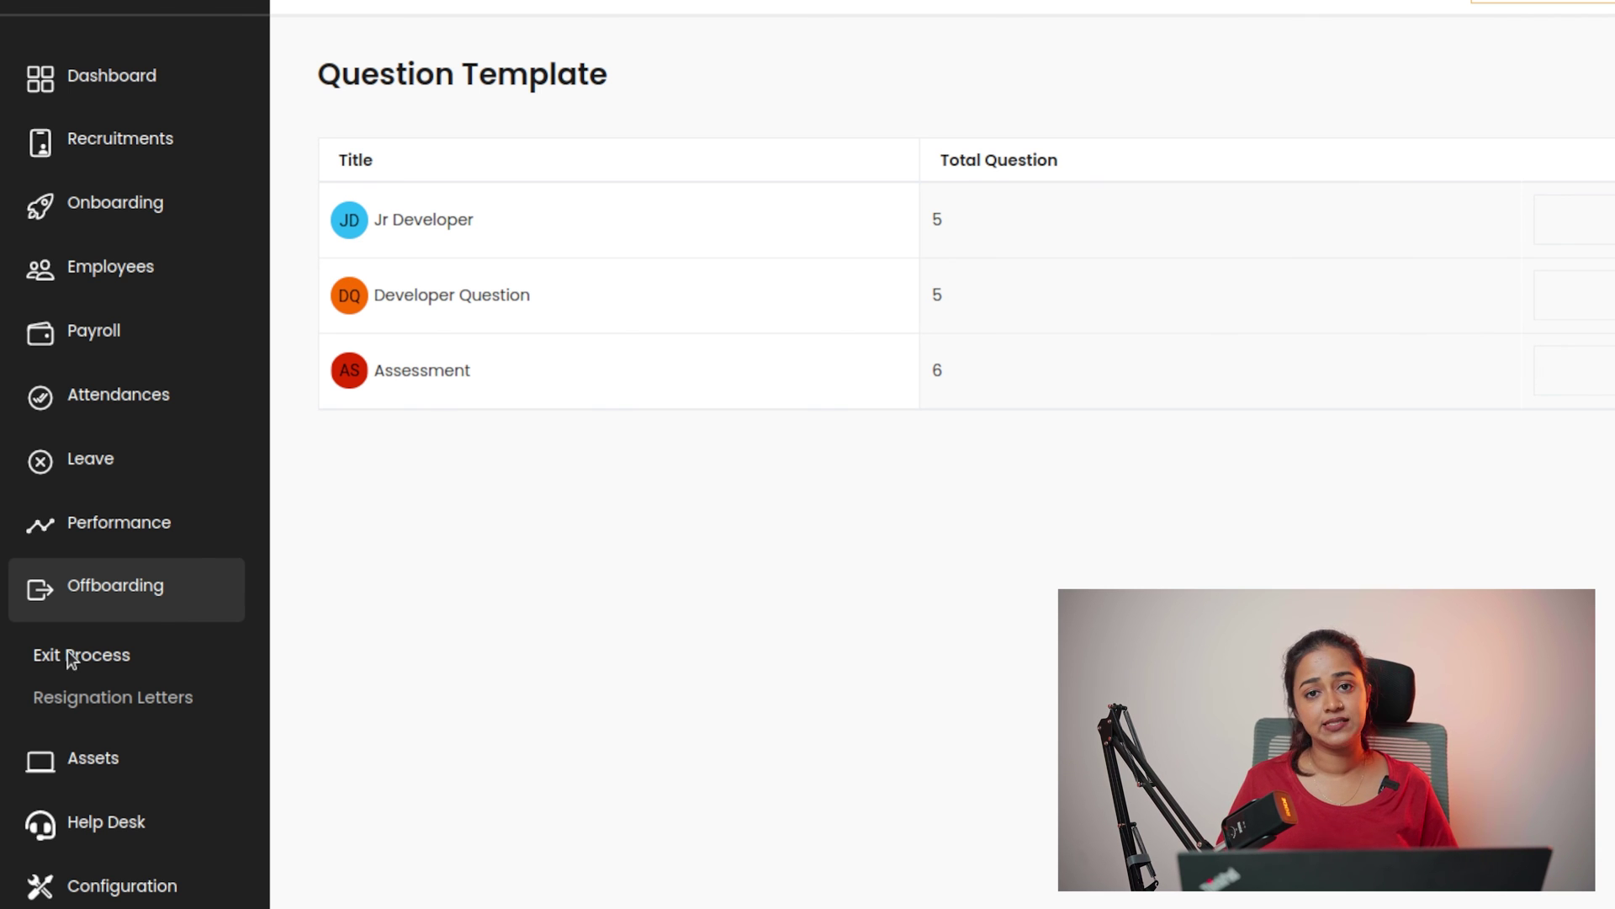
left_click(67, 652)
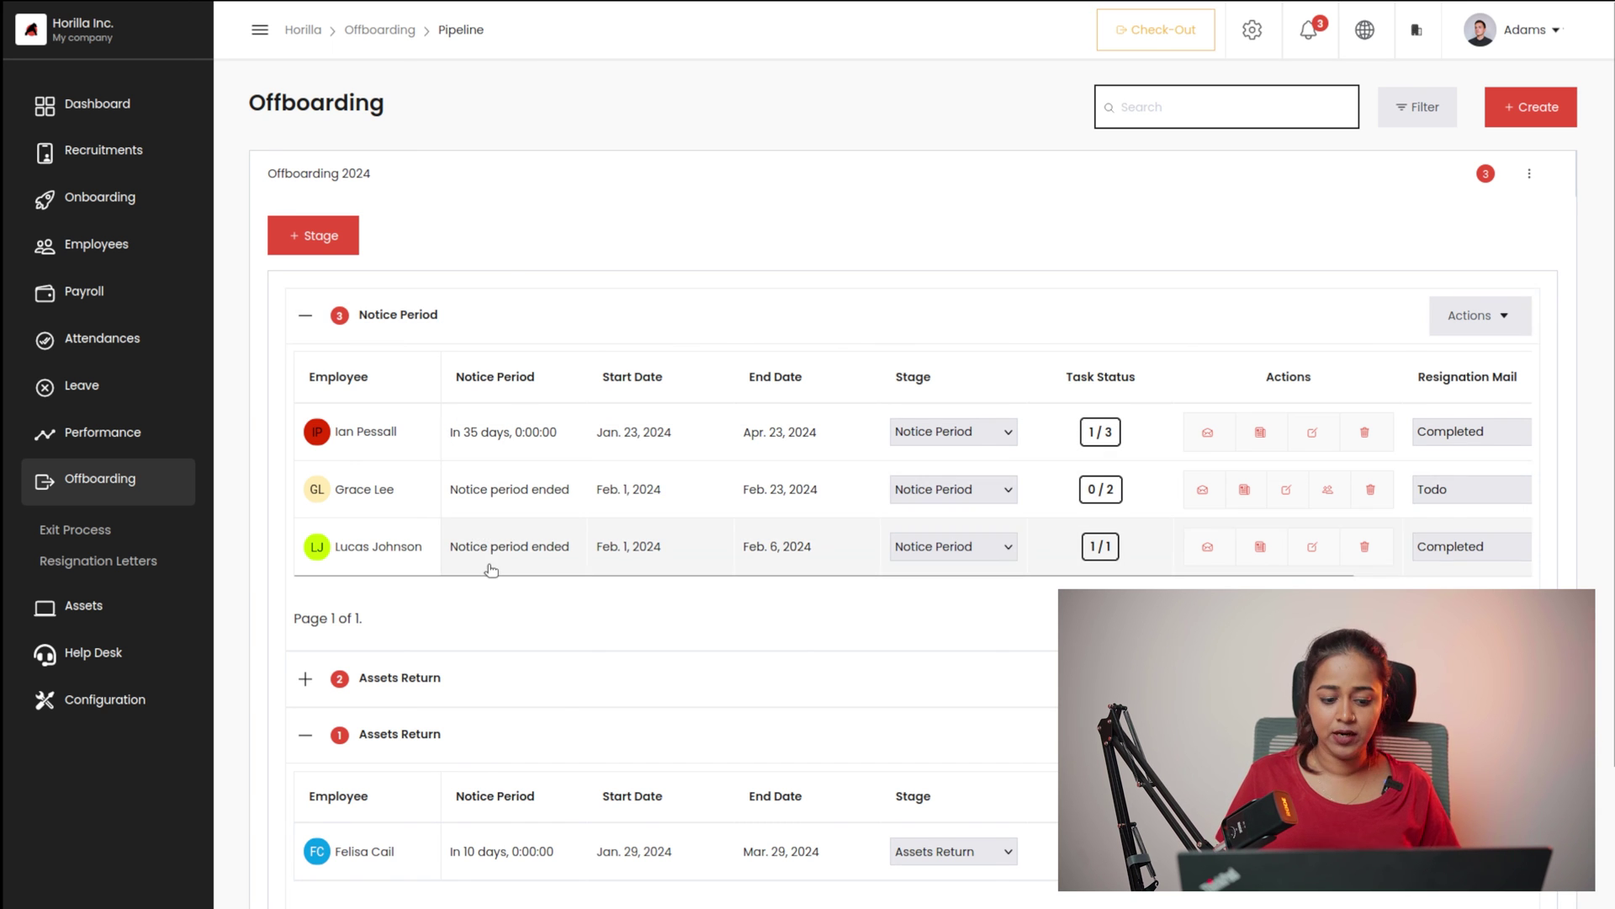
scroll(492, 572, "down", 2)
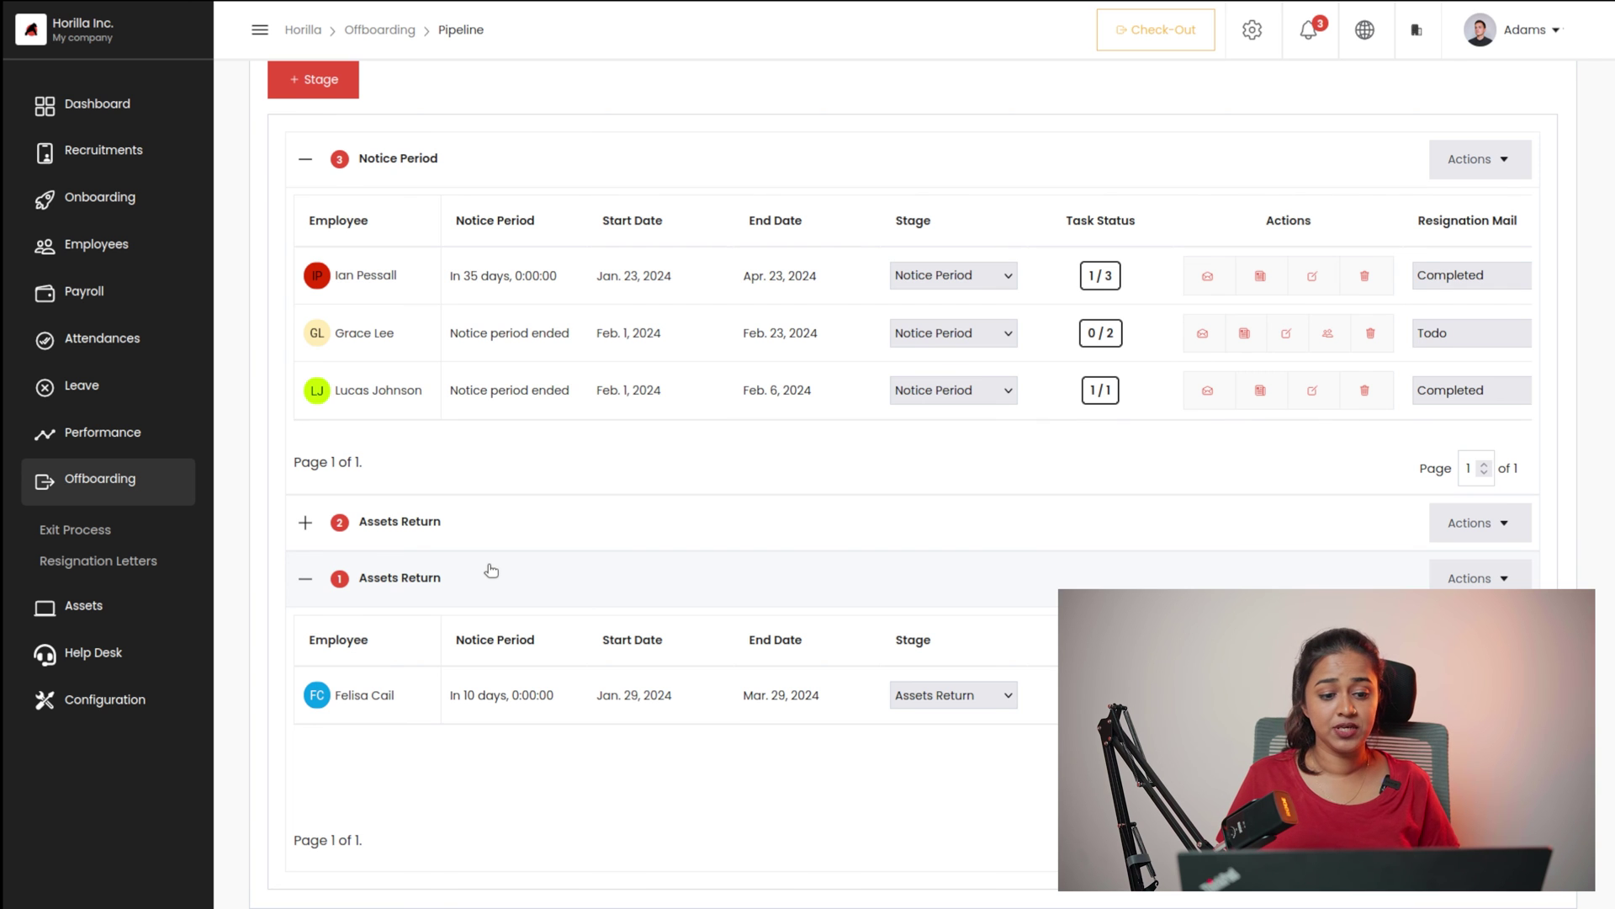
scroll(492, 571, "up", 2)
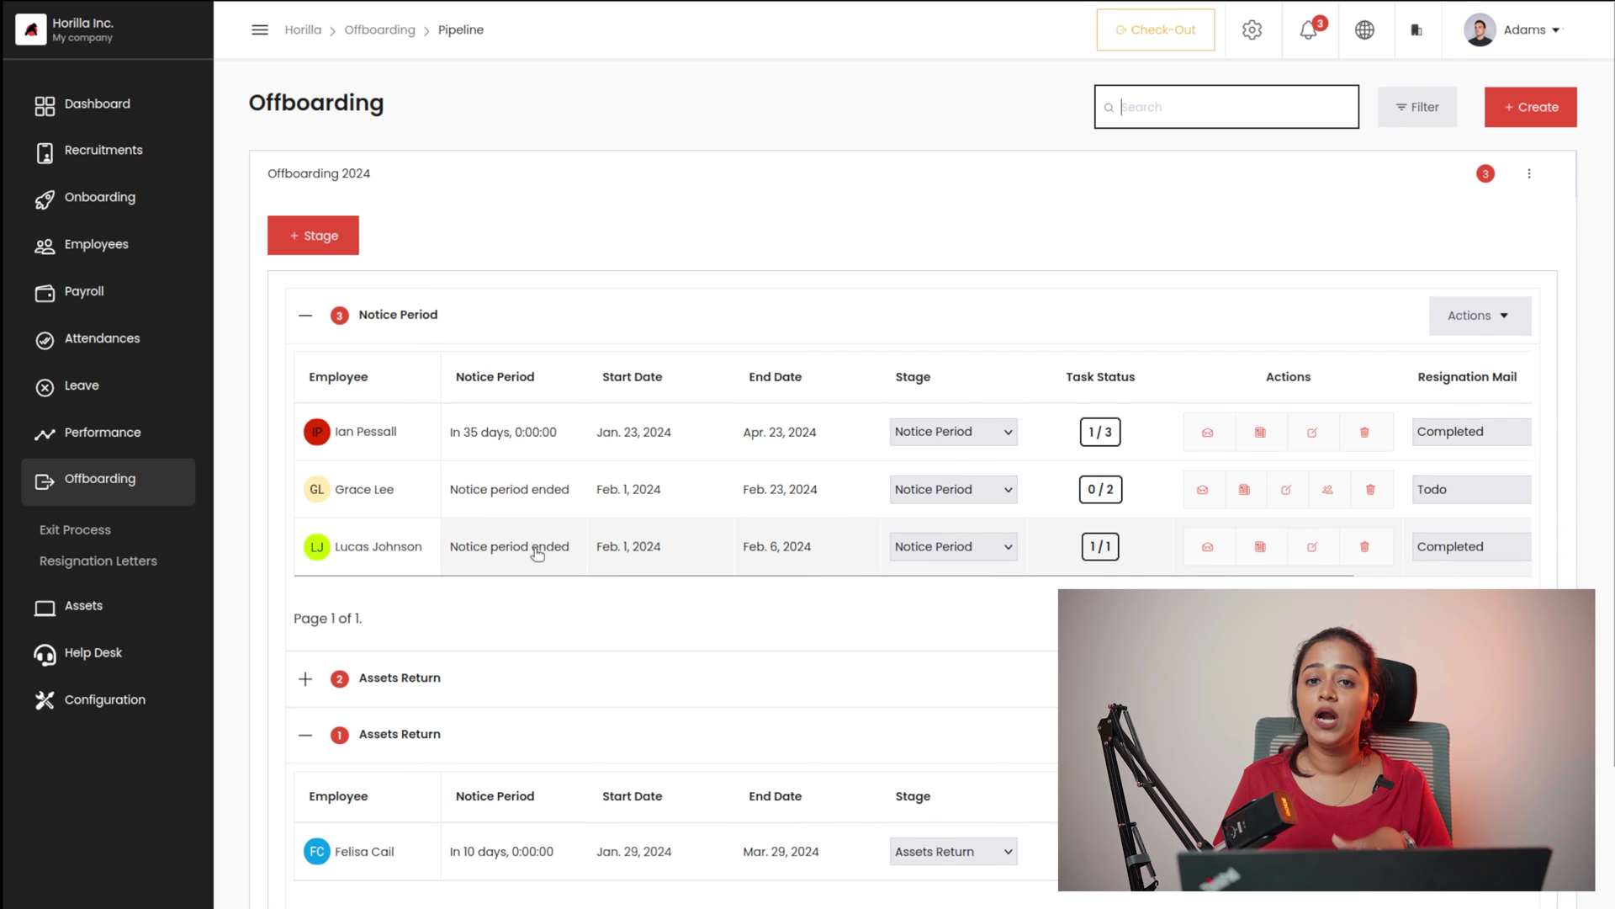
scroll(535, 558, "down", 2)
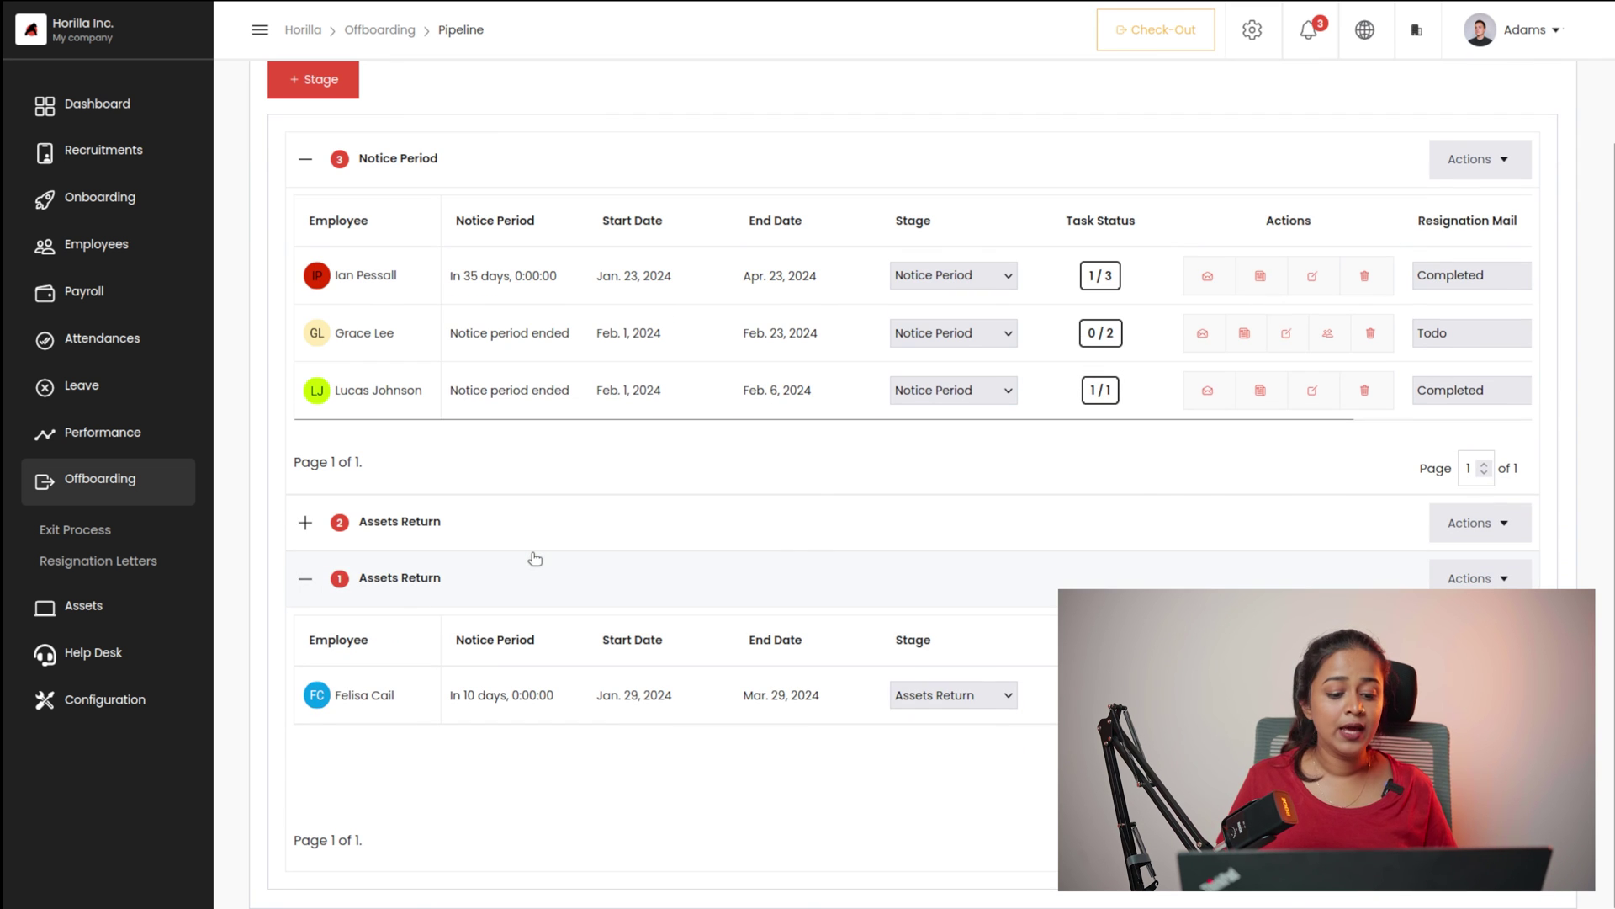
left_click(304, 525)
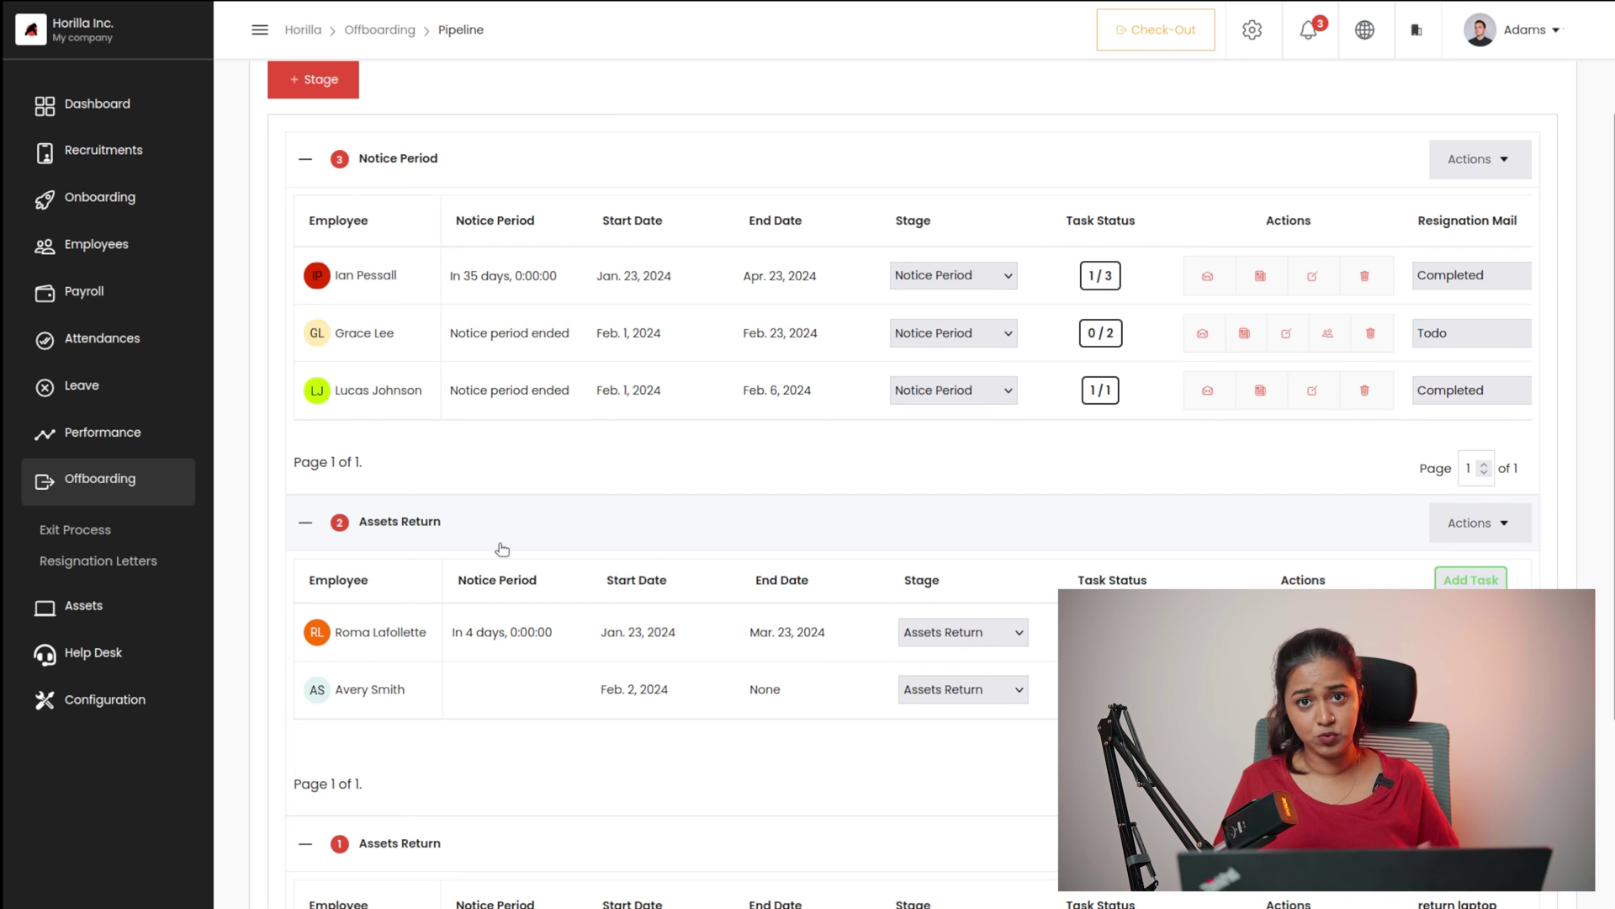
left_click(307, 522)
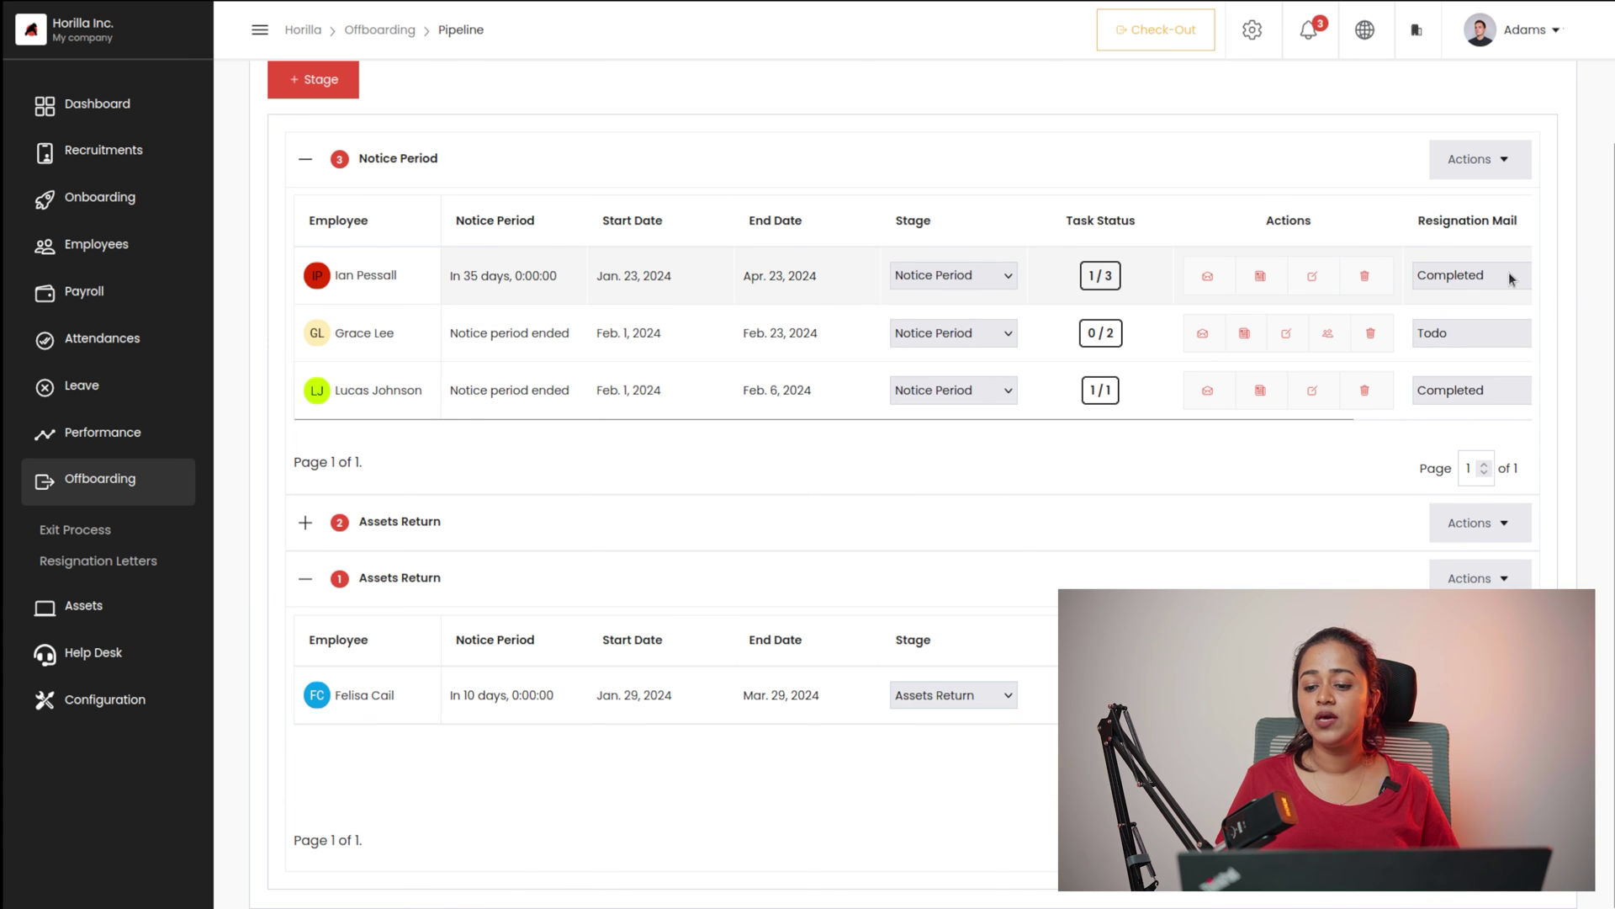
- Inspect the Notice Period stage's task columns and the status options for the first employee's Resignation Mail task
scroll(1507, 271, "right", 3)
left_click(1374, 277)
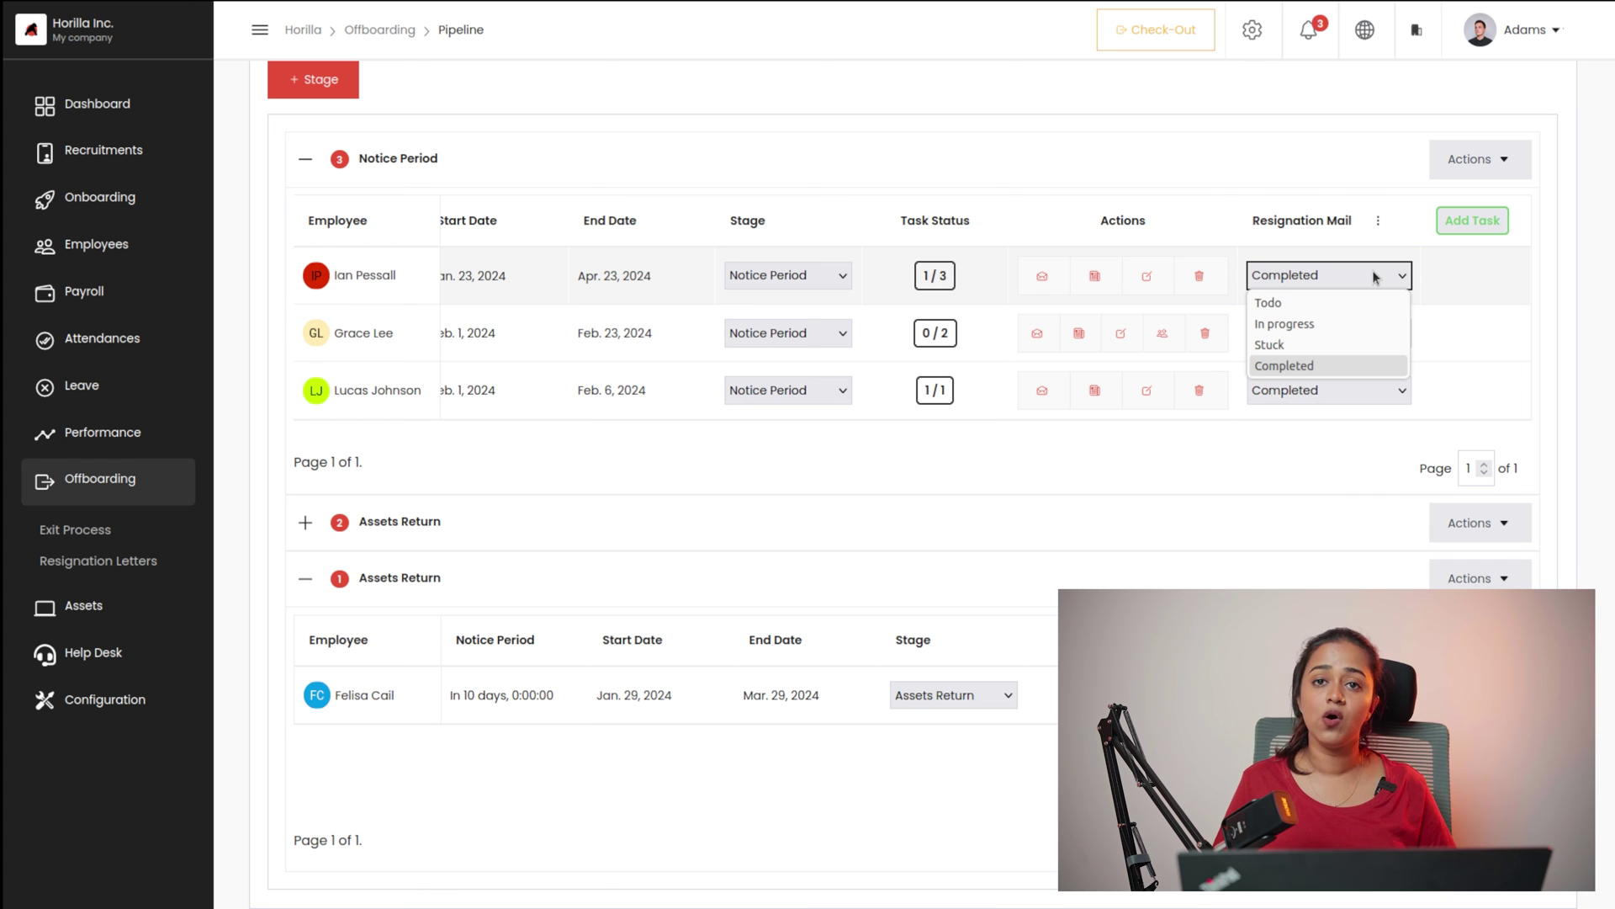
left_click(1373, 275)
scroll(533, 397, "left", 3)
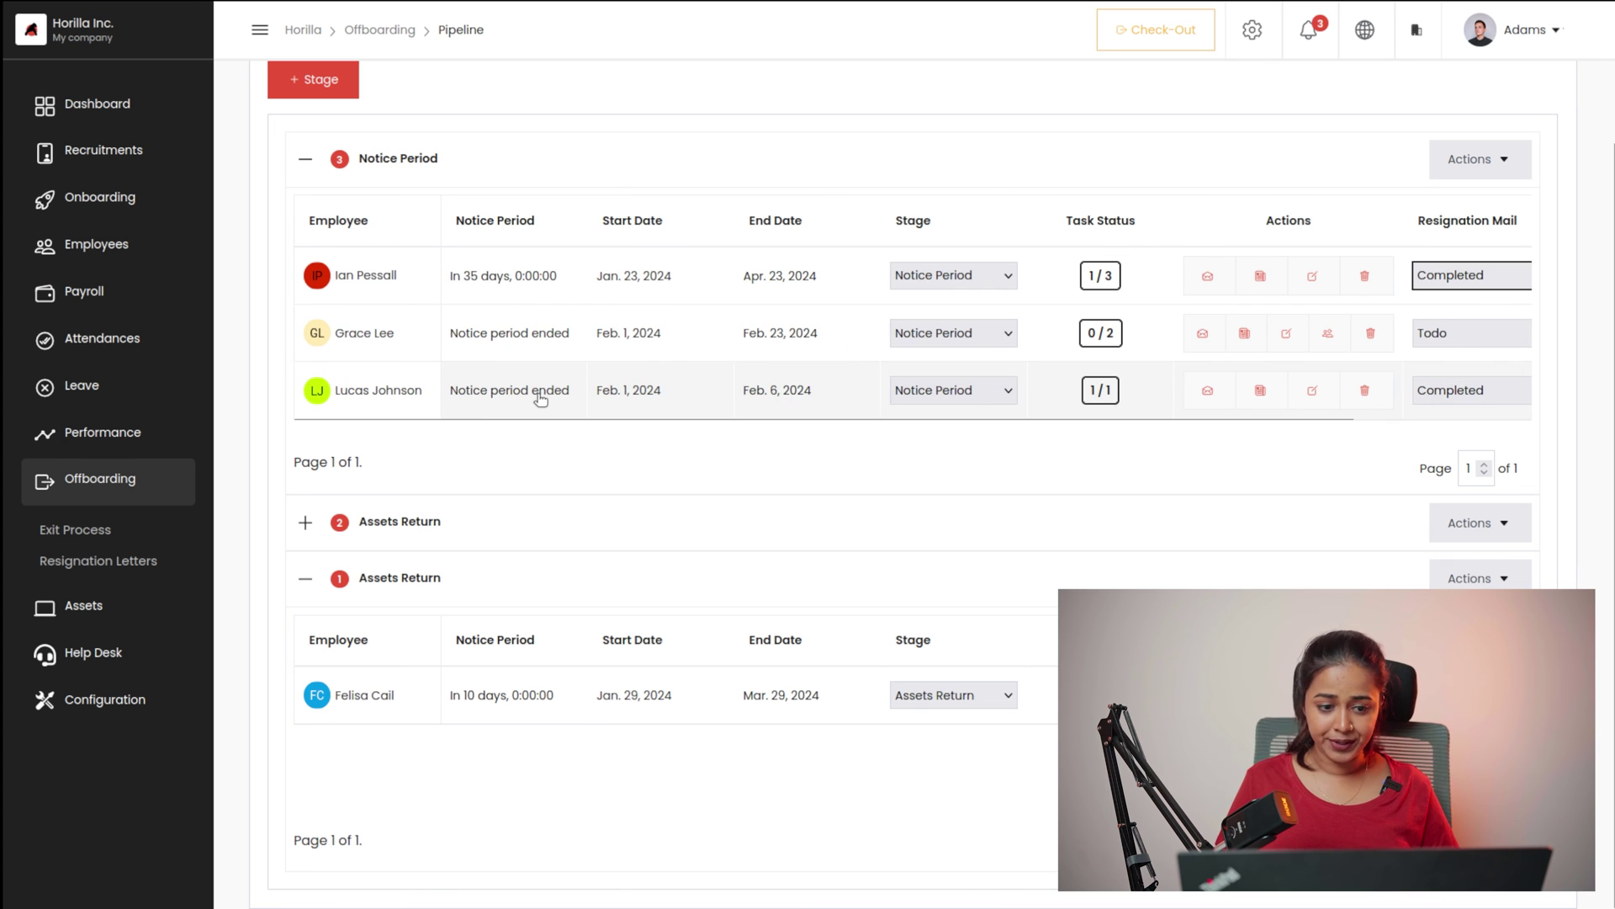
scroll(647, 222, "right", 3)
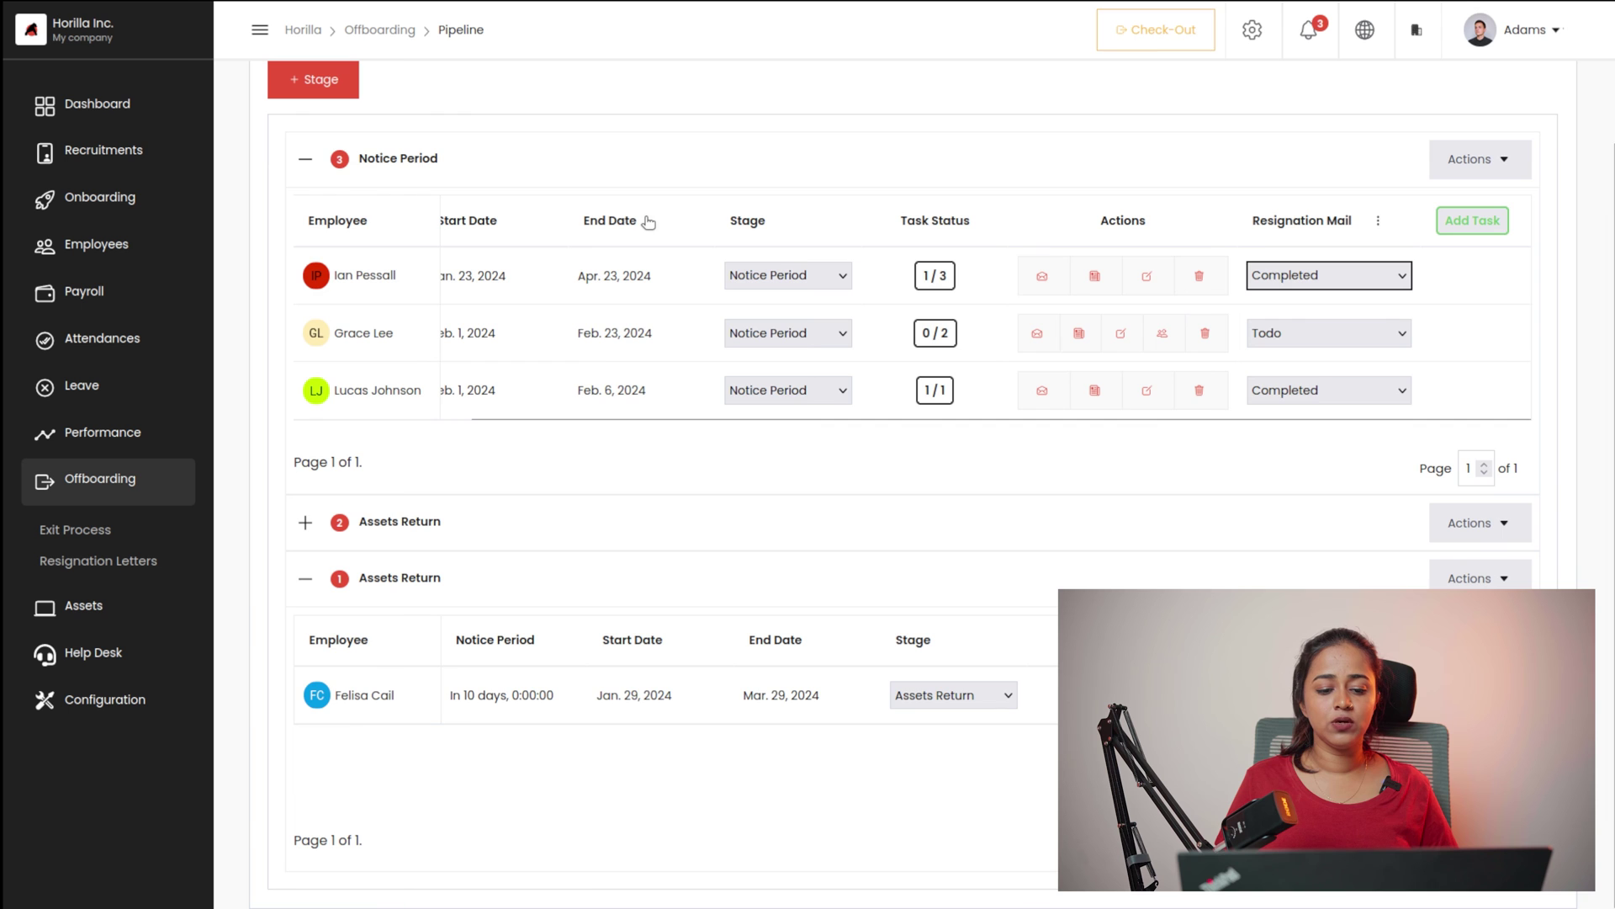
scroll(631, 130, "up", 2)
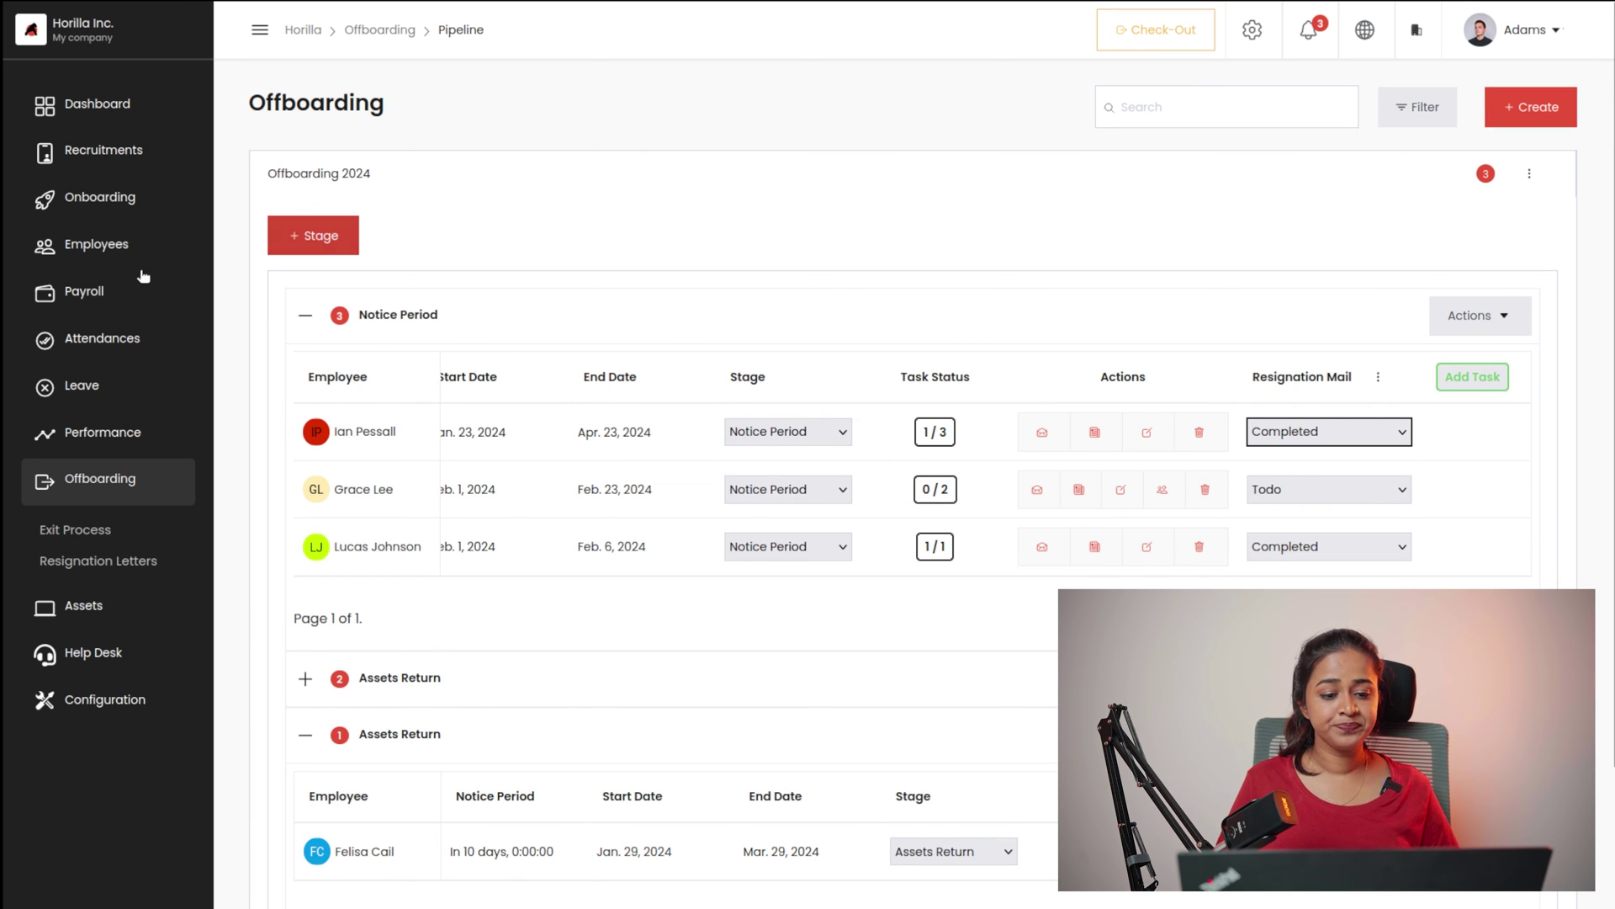
- Inspect the new resignation letter form under Resignation Letters, including its status options, try saving it blank, and close it
left_click(97, 561)
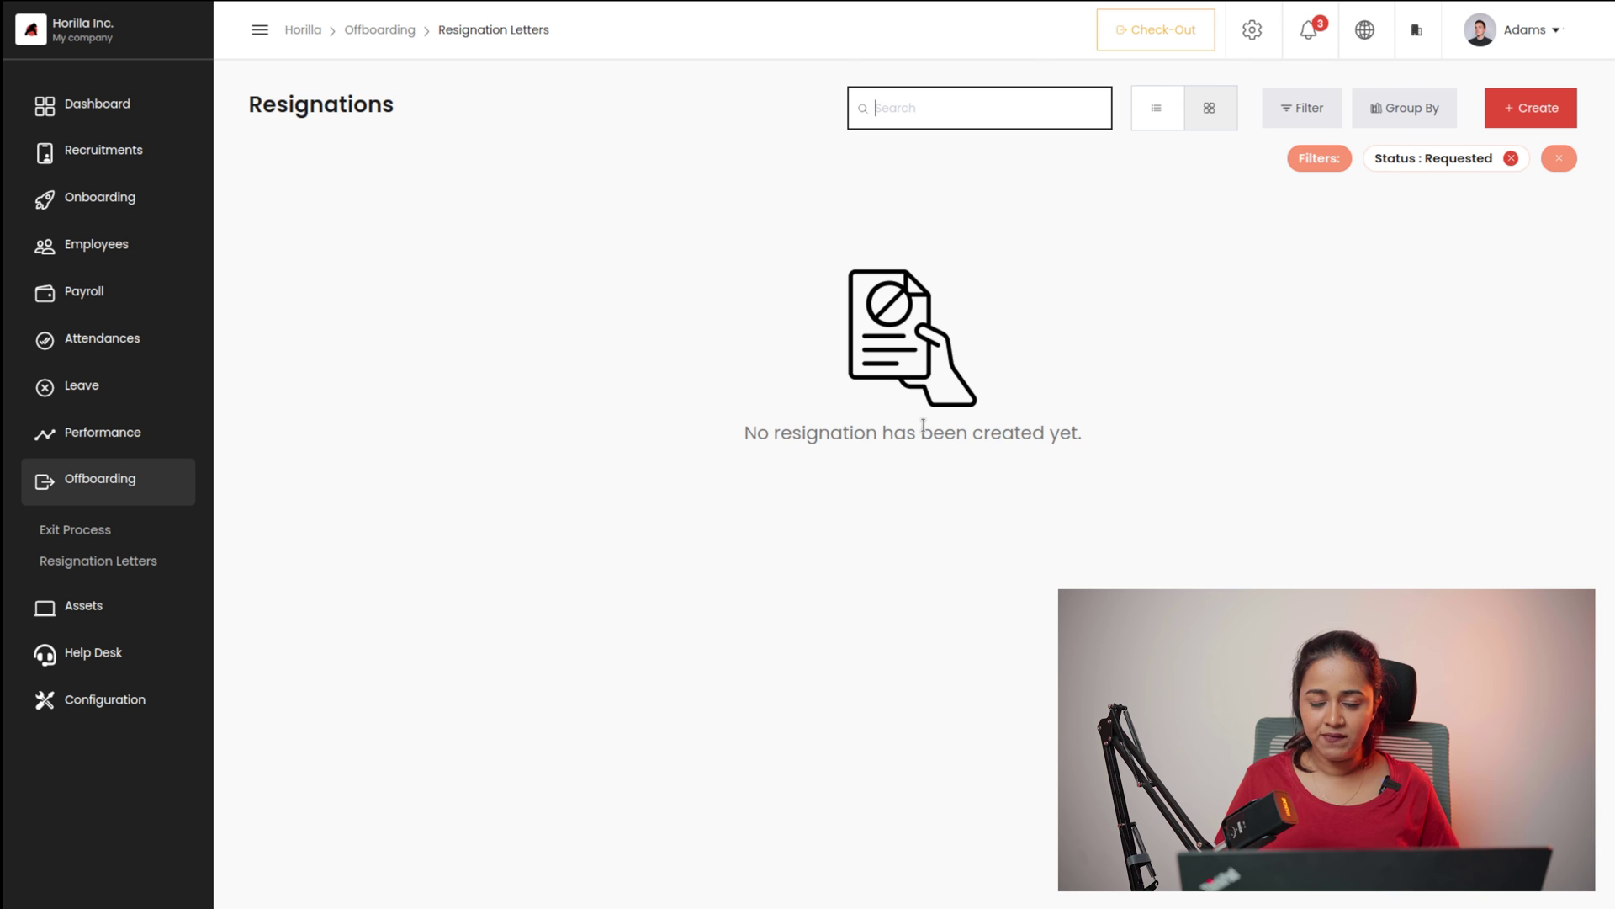
left_click(1528, 113)
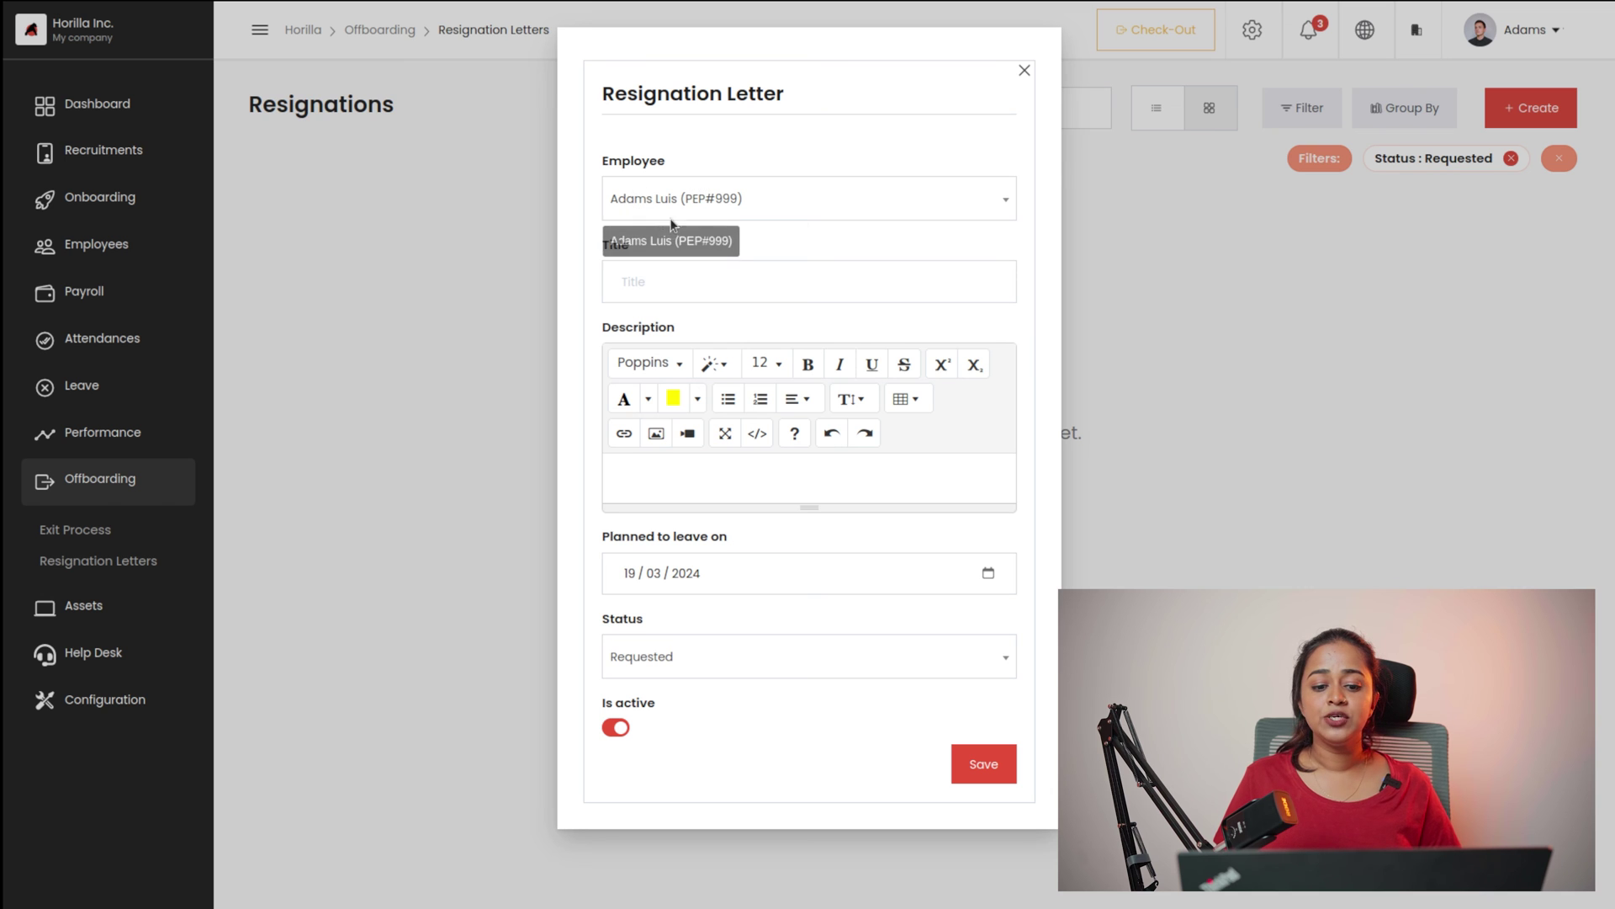
left_click(643, 286)
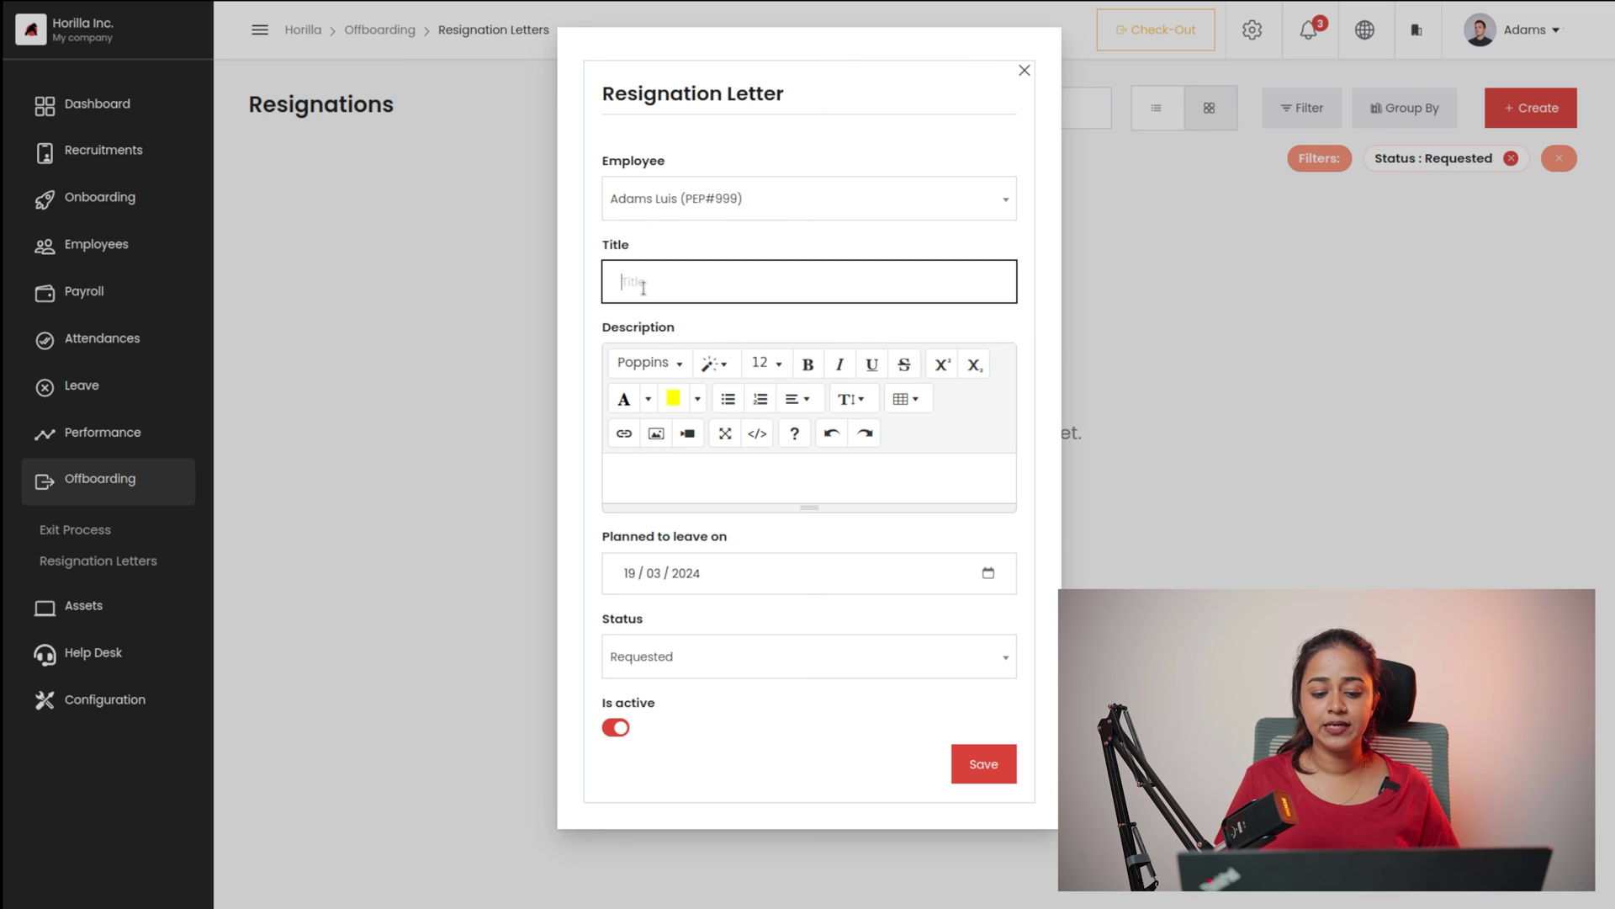
left_click(681, 468)
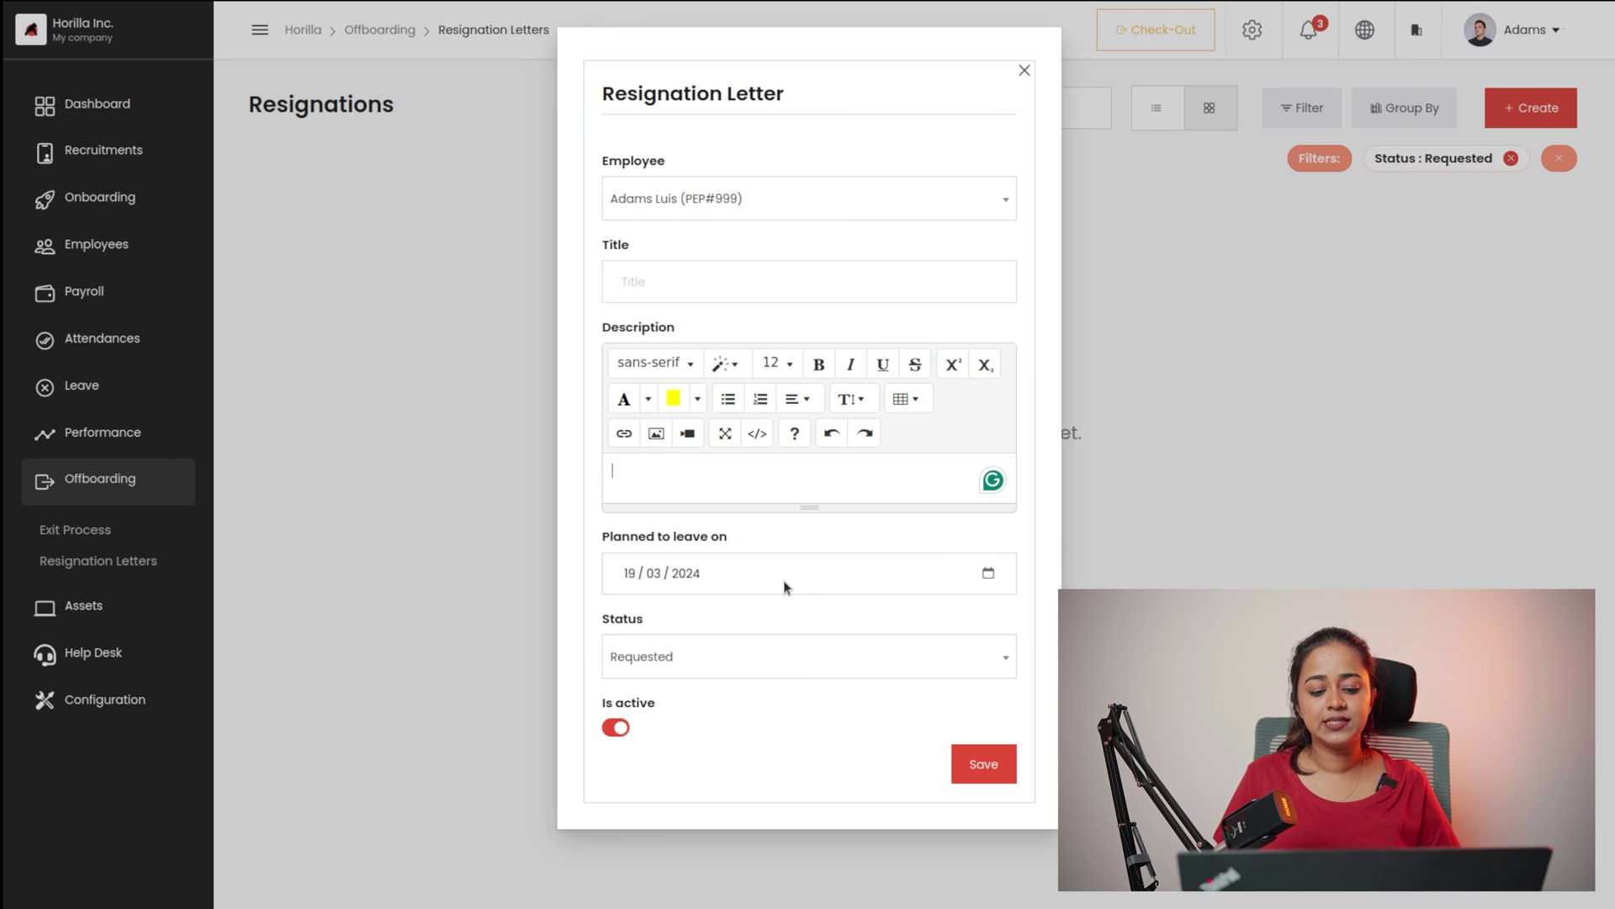
left_click(712, 662)
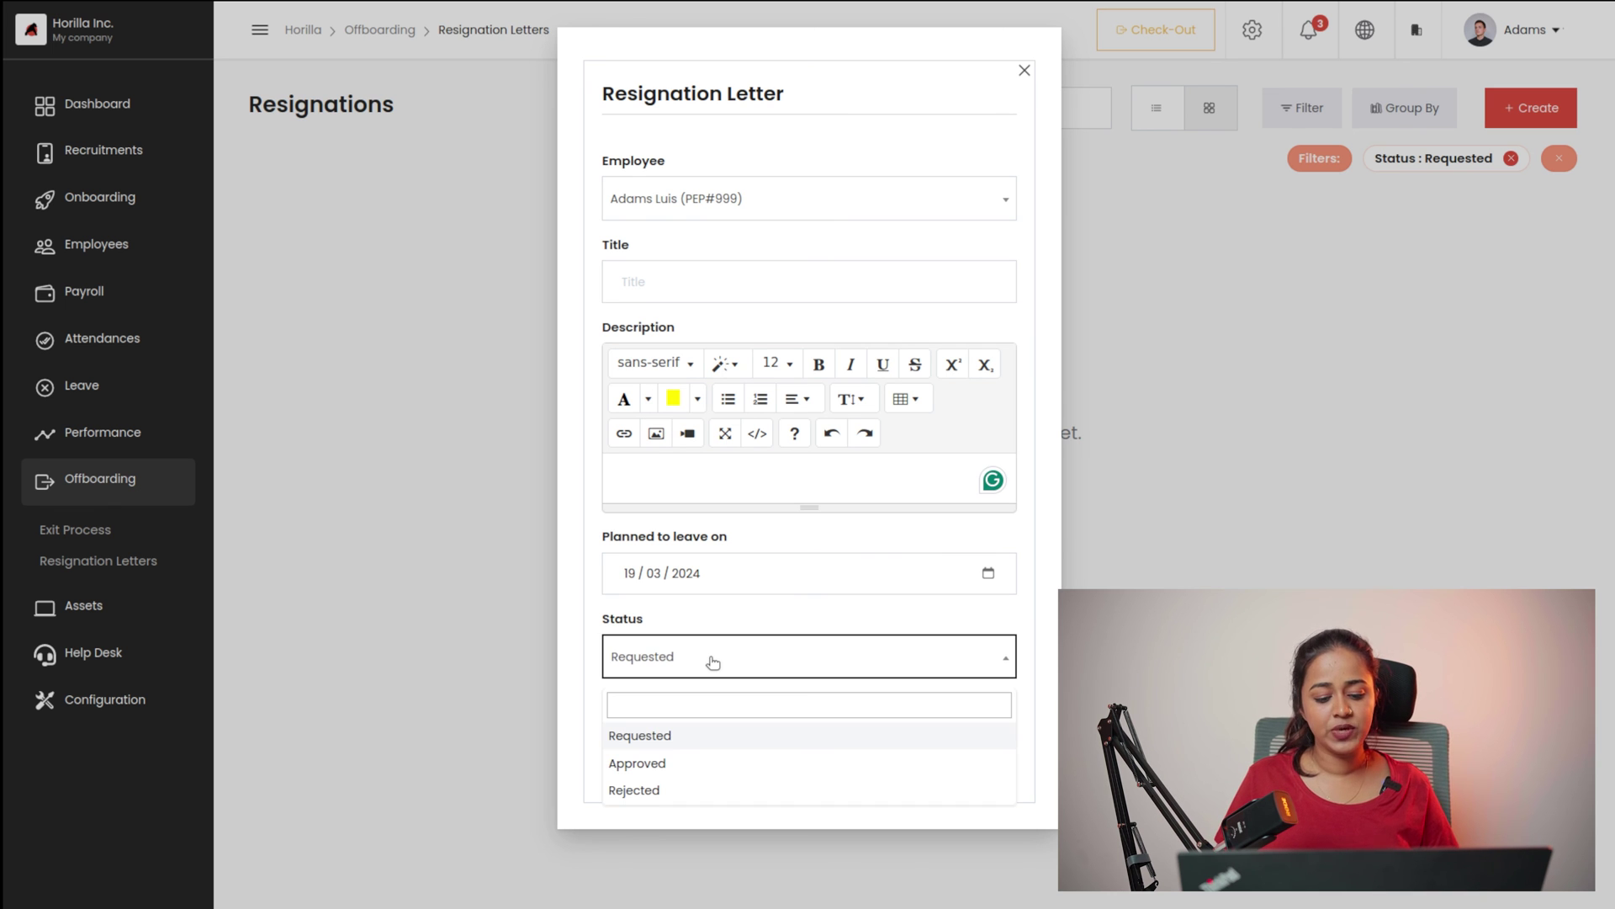
left_click(712, 662)
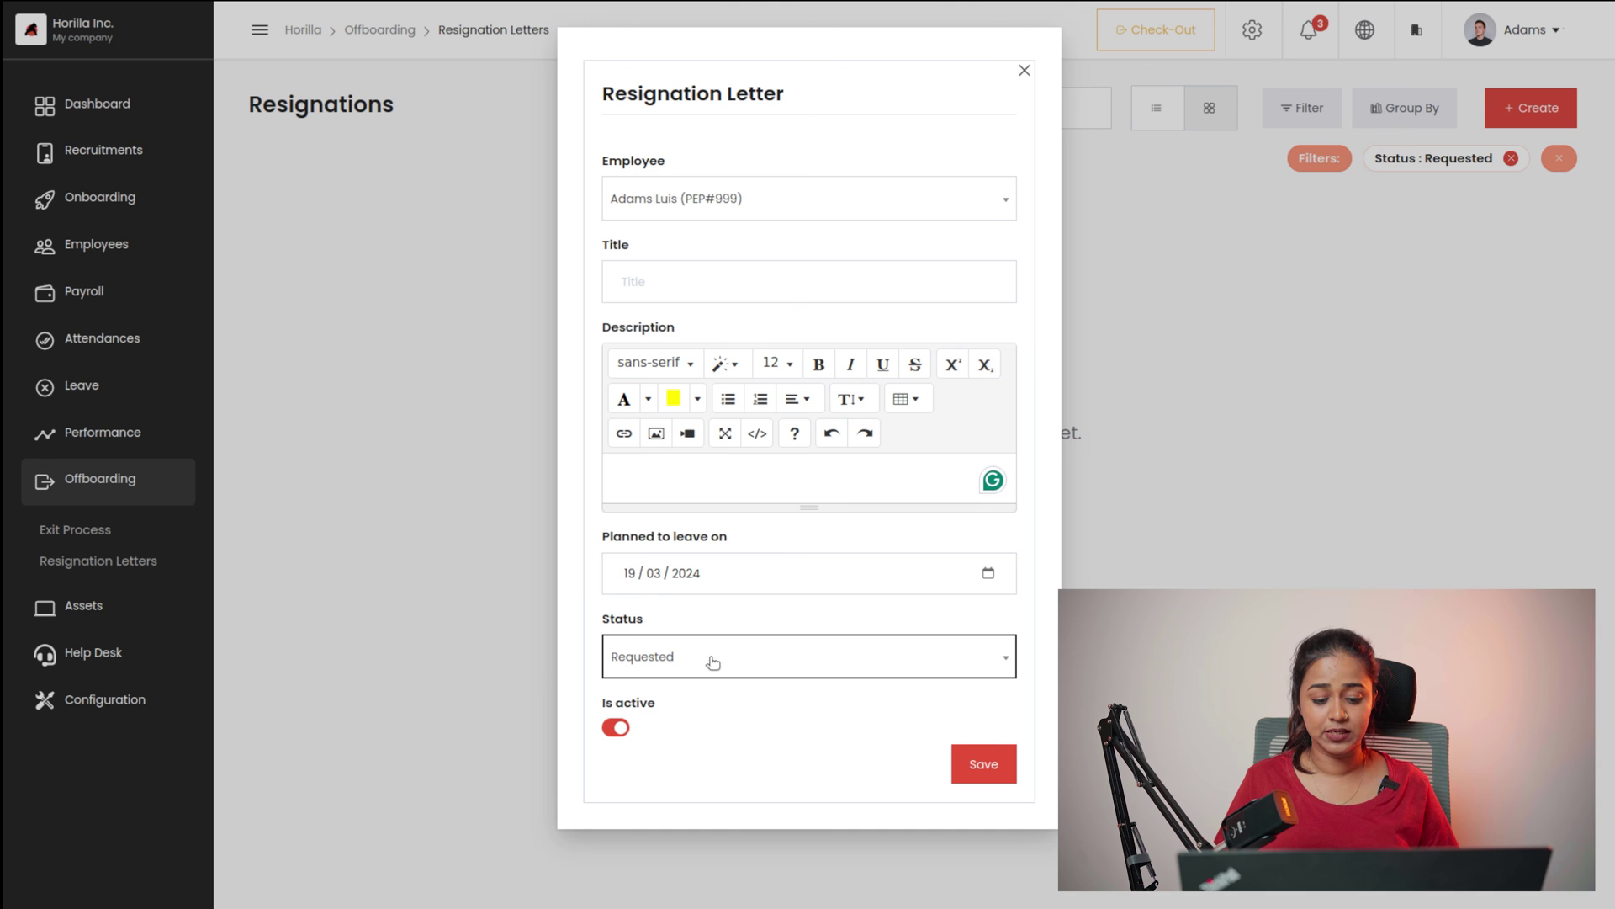
left_click(976, 762)
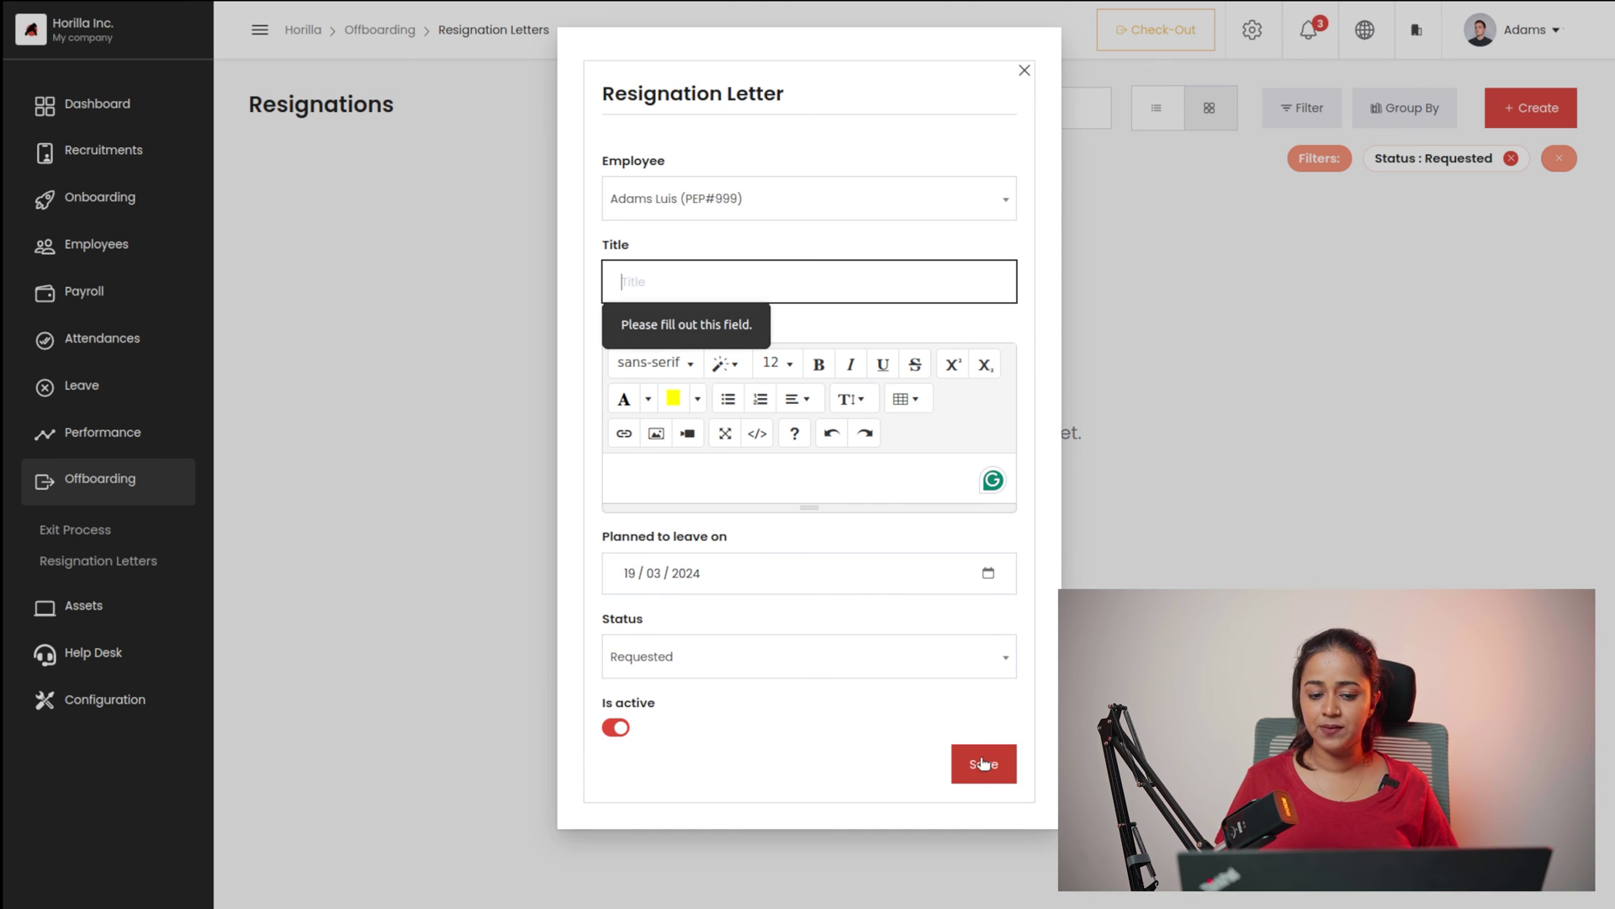
left_click(1026, 70)
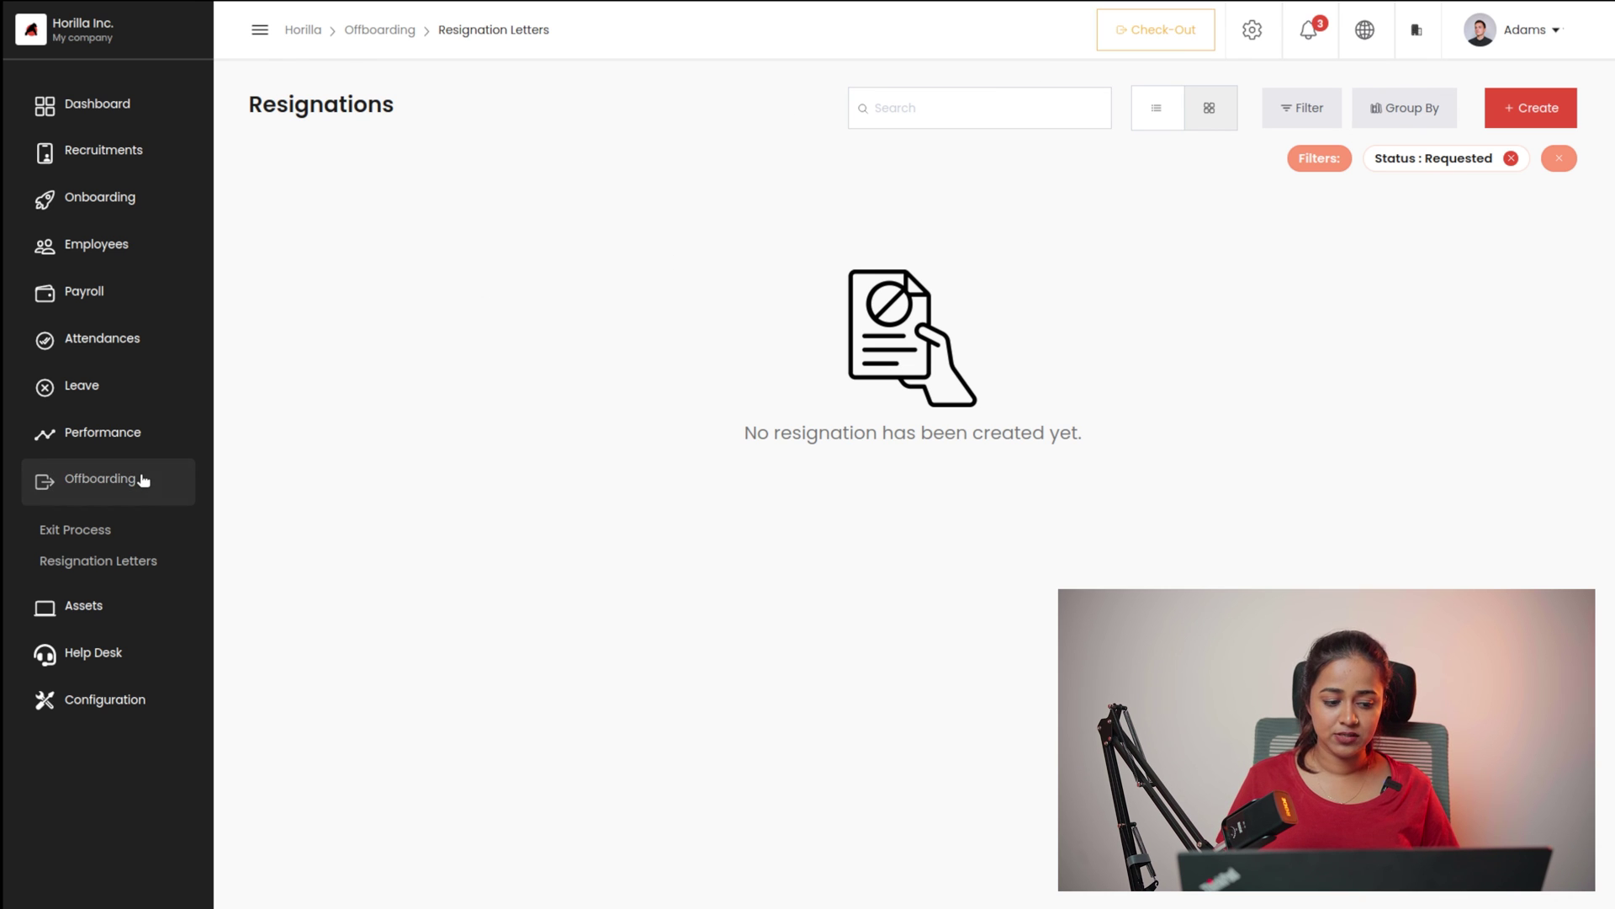
- View the Assets dashboard with its asset chart, pending asset requests and allocated assets
left_click(91, 477)
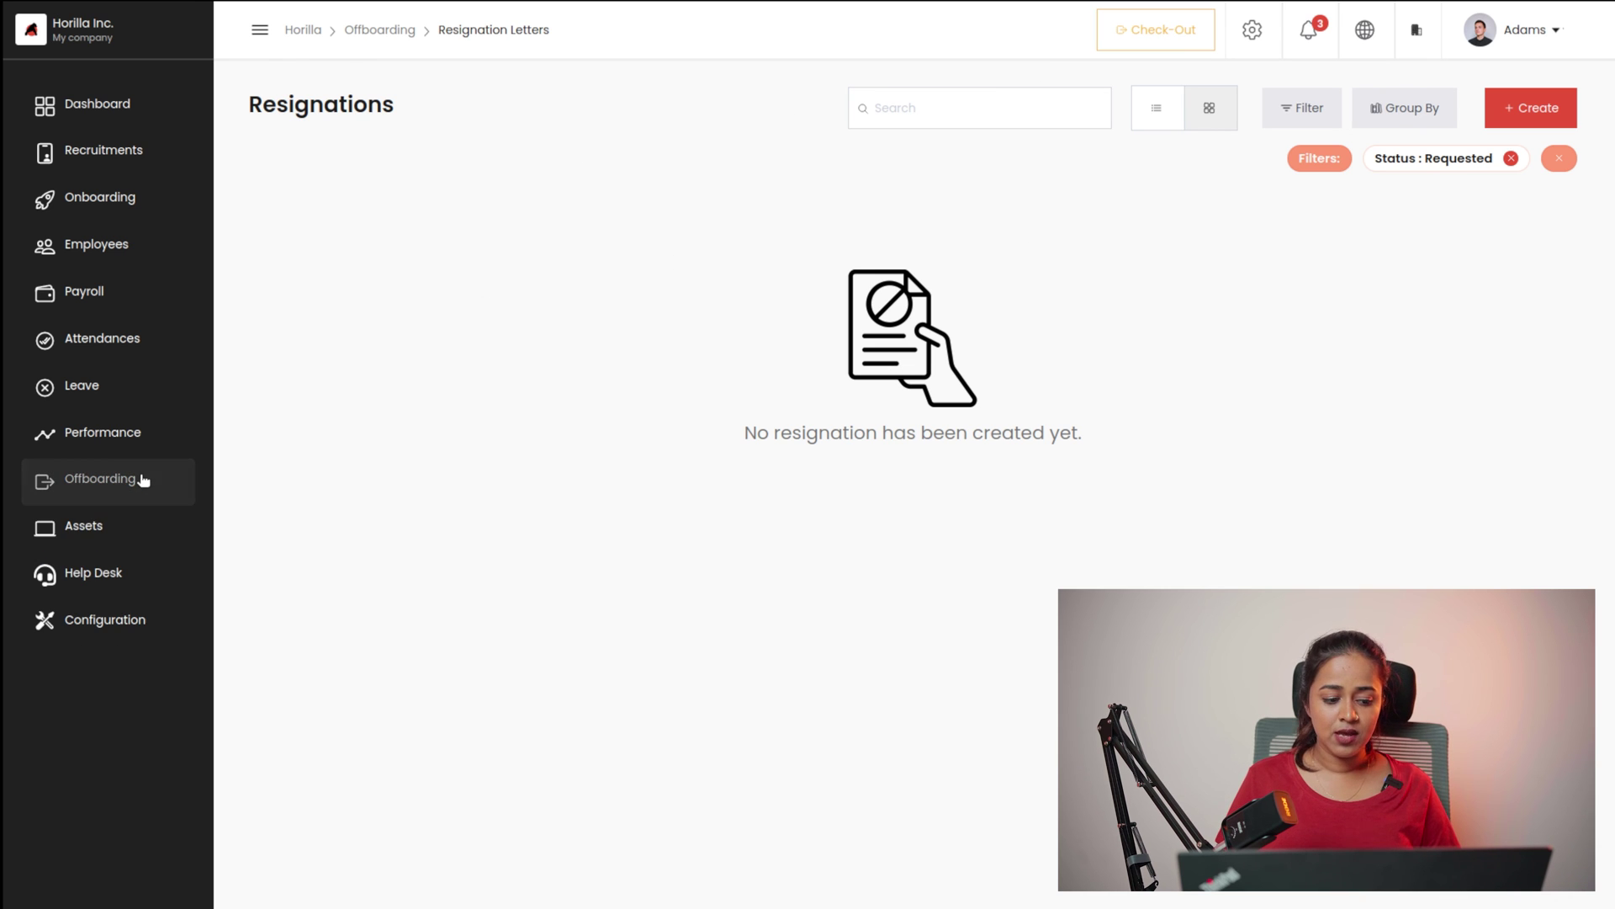
left_click(89, 532)
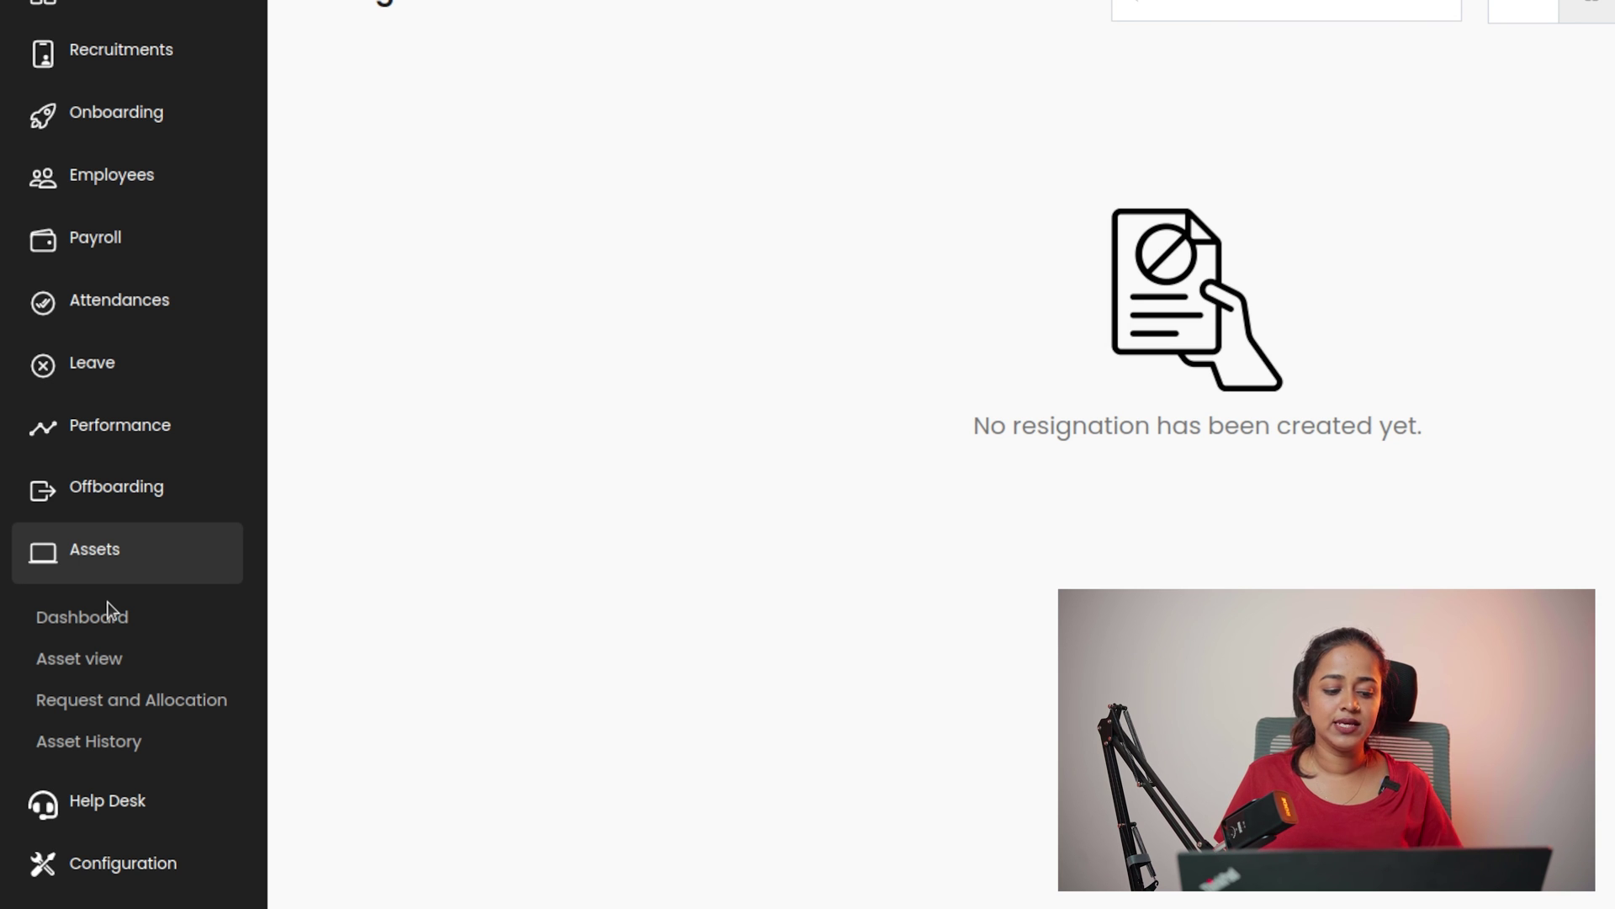
left_click(101, 613)
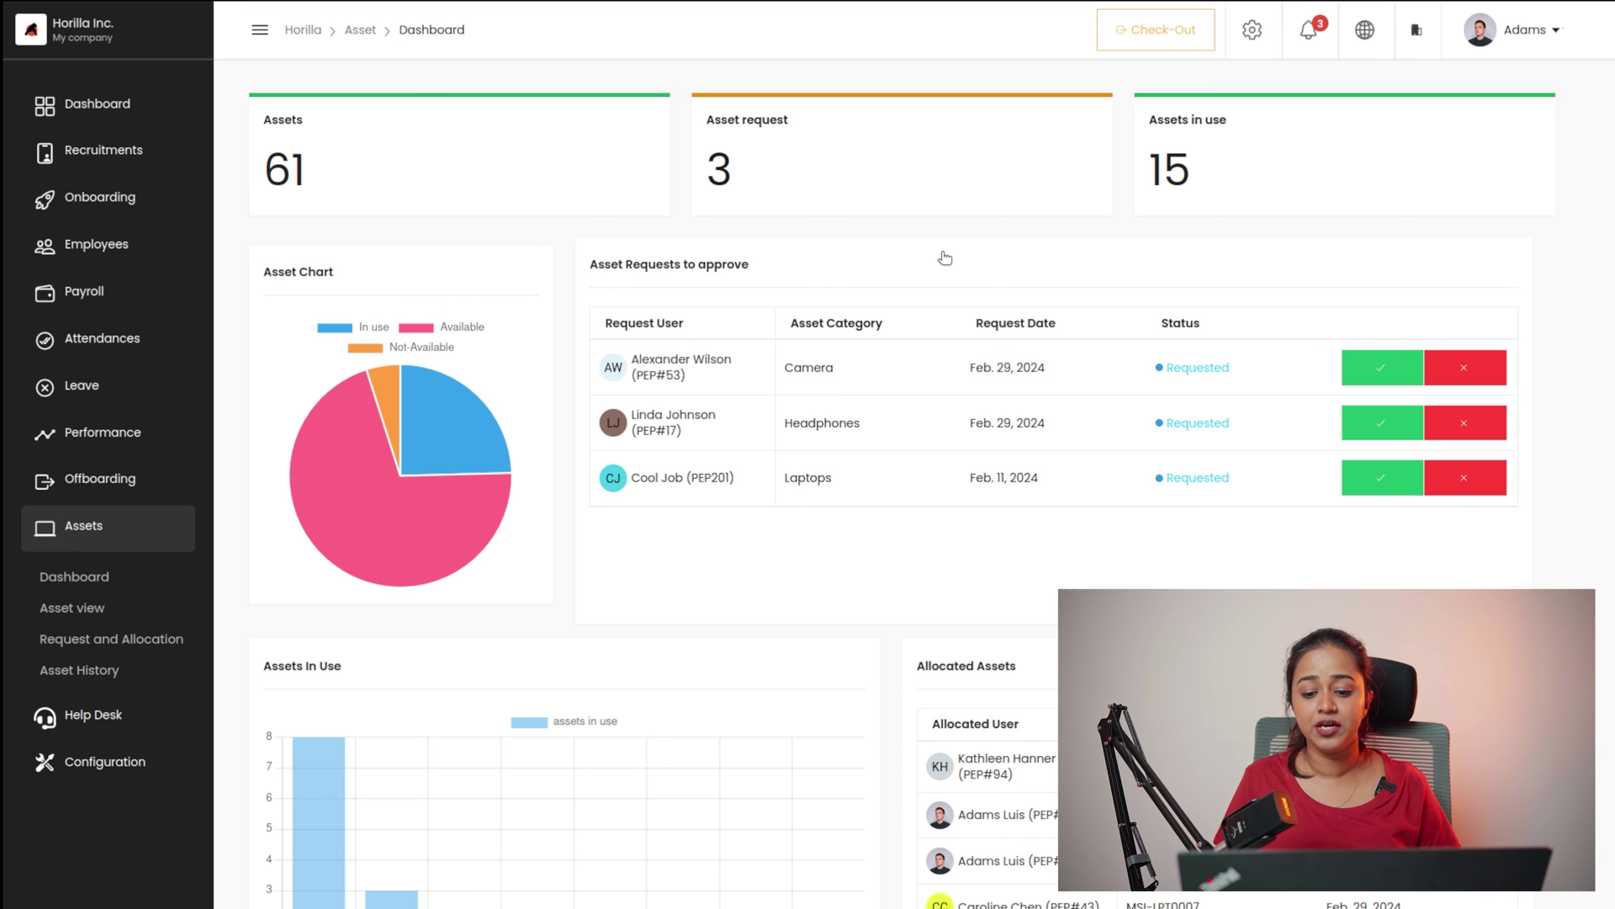
- Review the asset categories, list the assets under Laptops, and view the blank asset category creation form without saving it
scroll(945, 258, "down", 2)
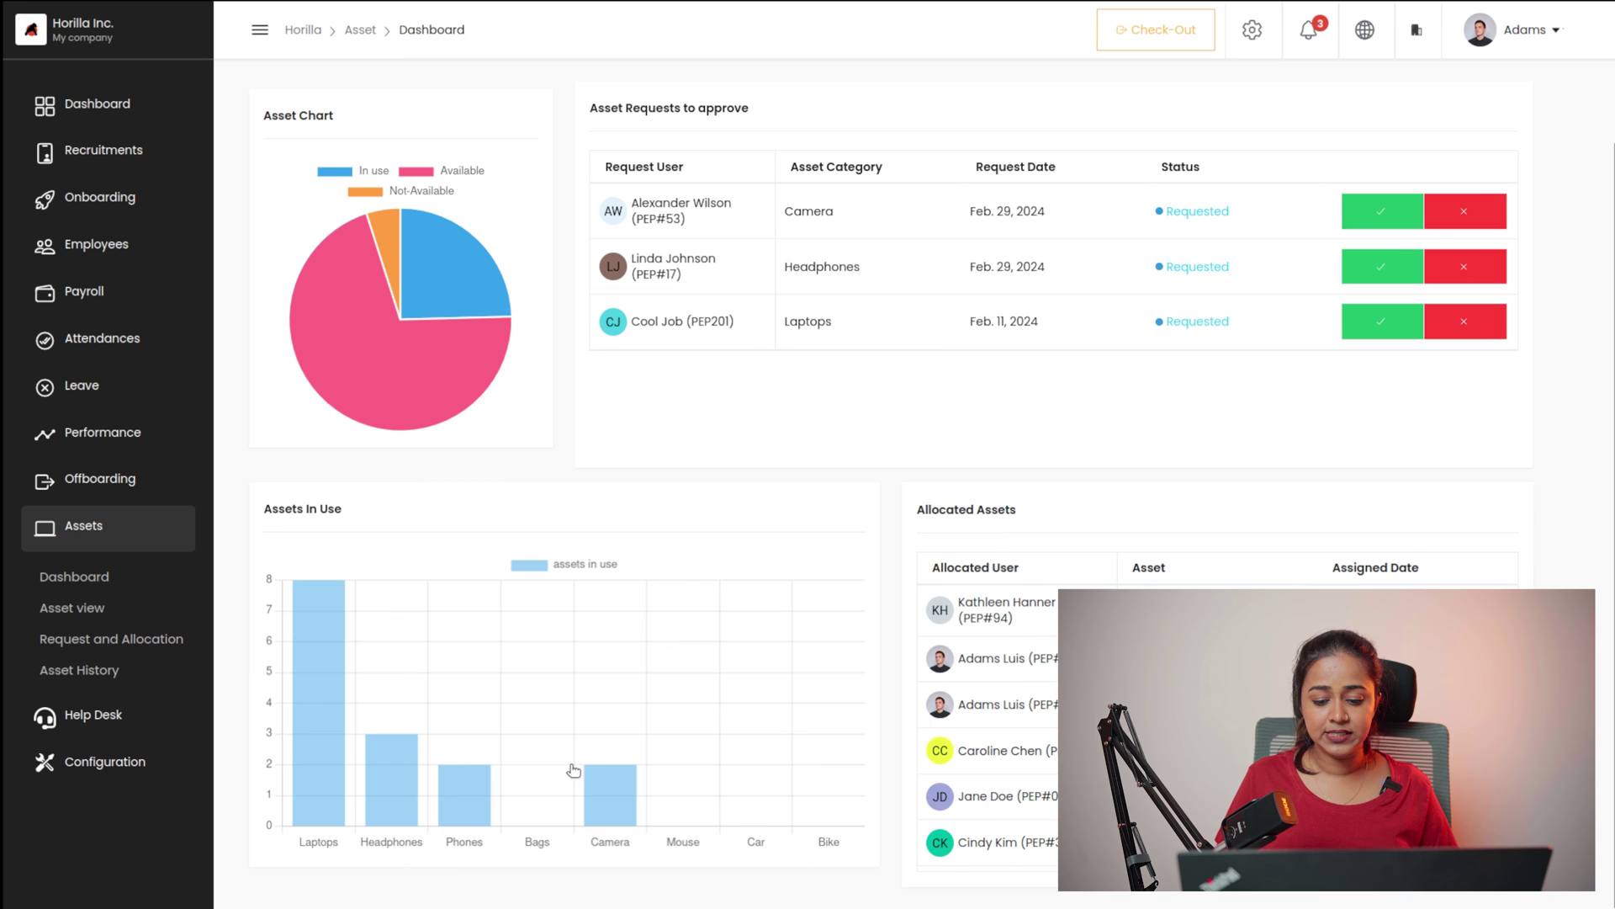
left_click(61, 610)
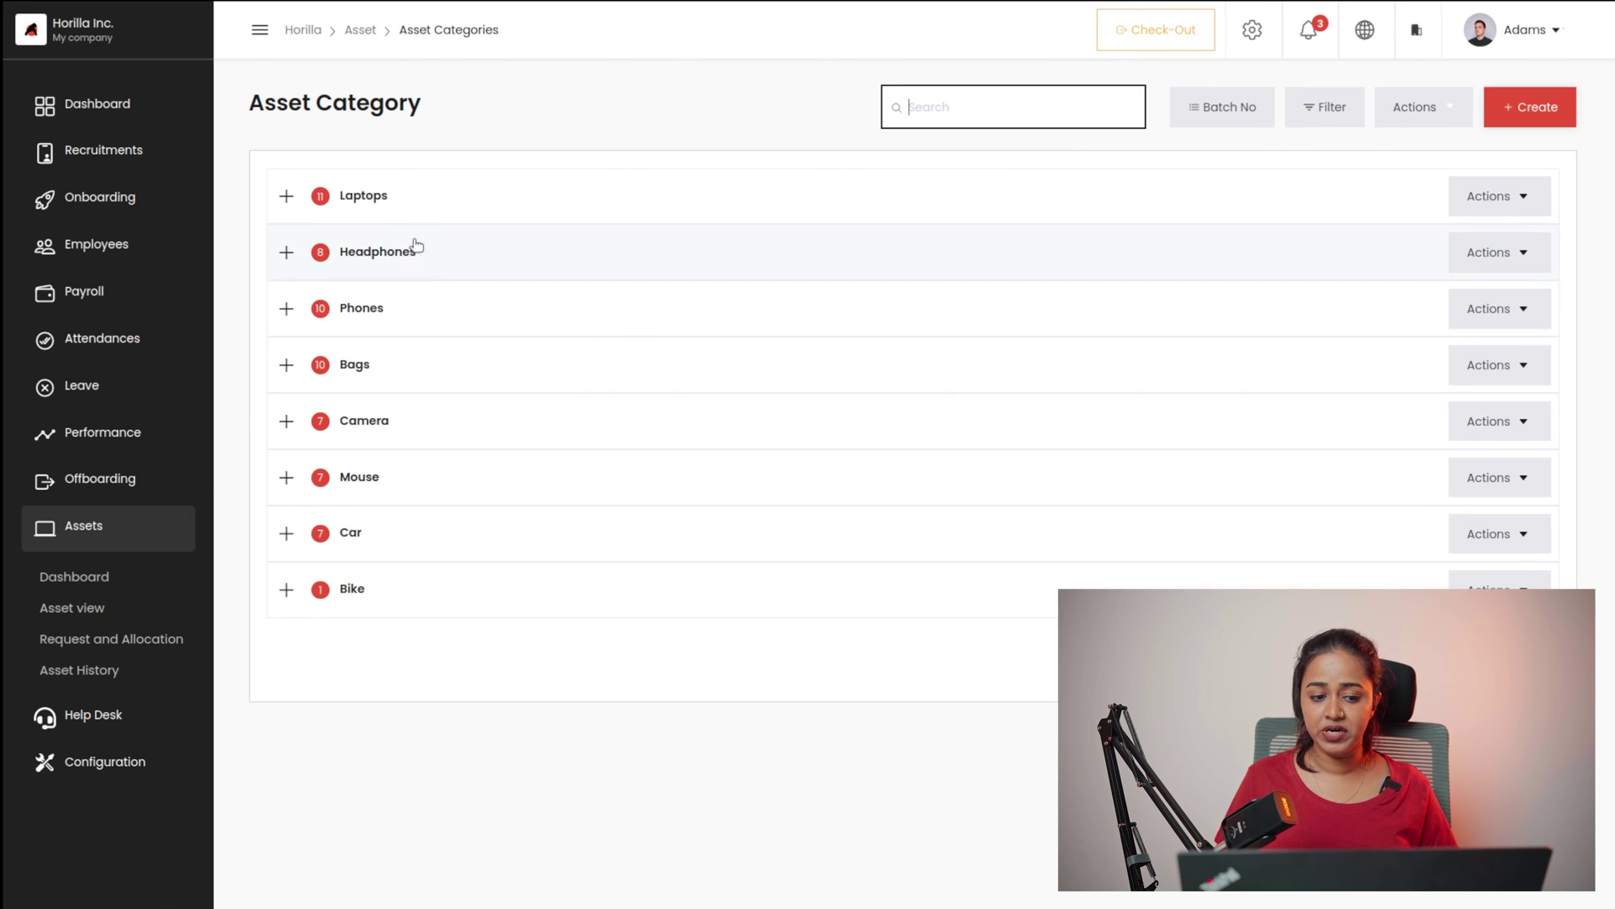
left_click(286, 196)
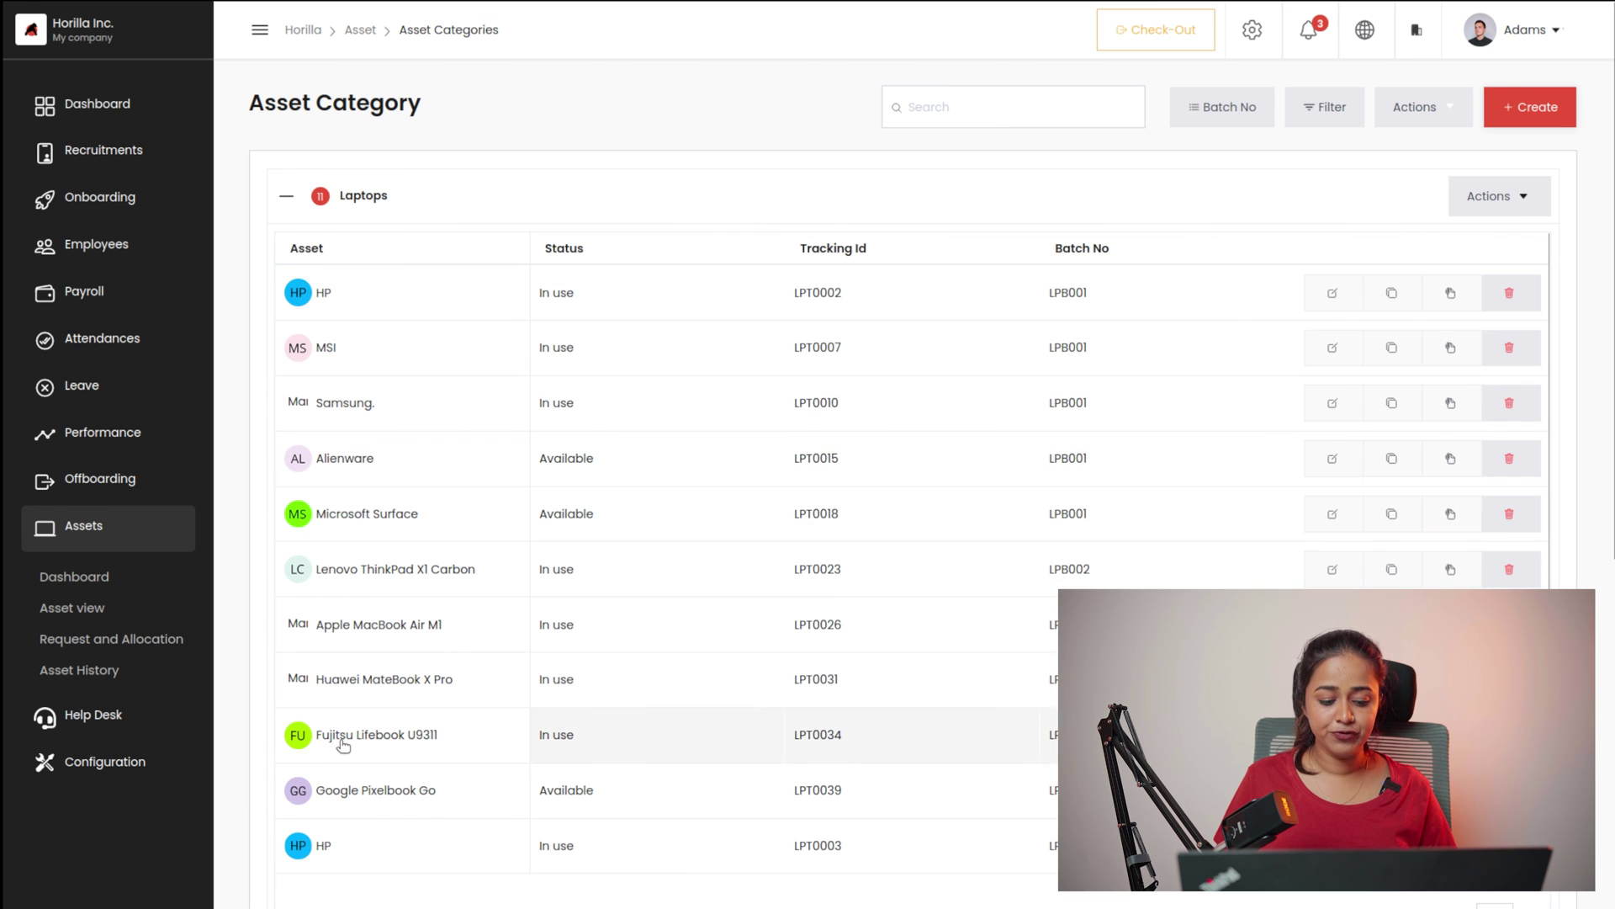
left_click(286, 200)
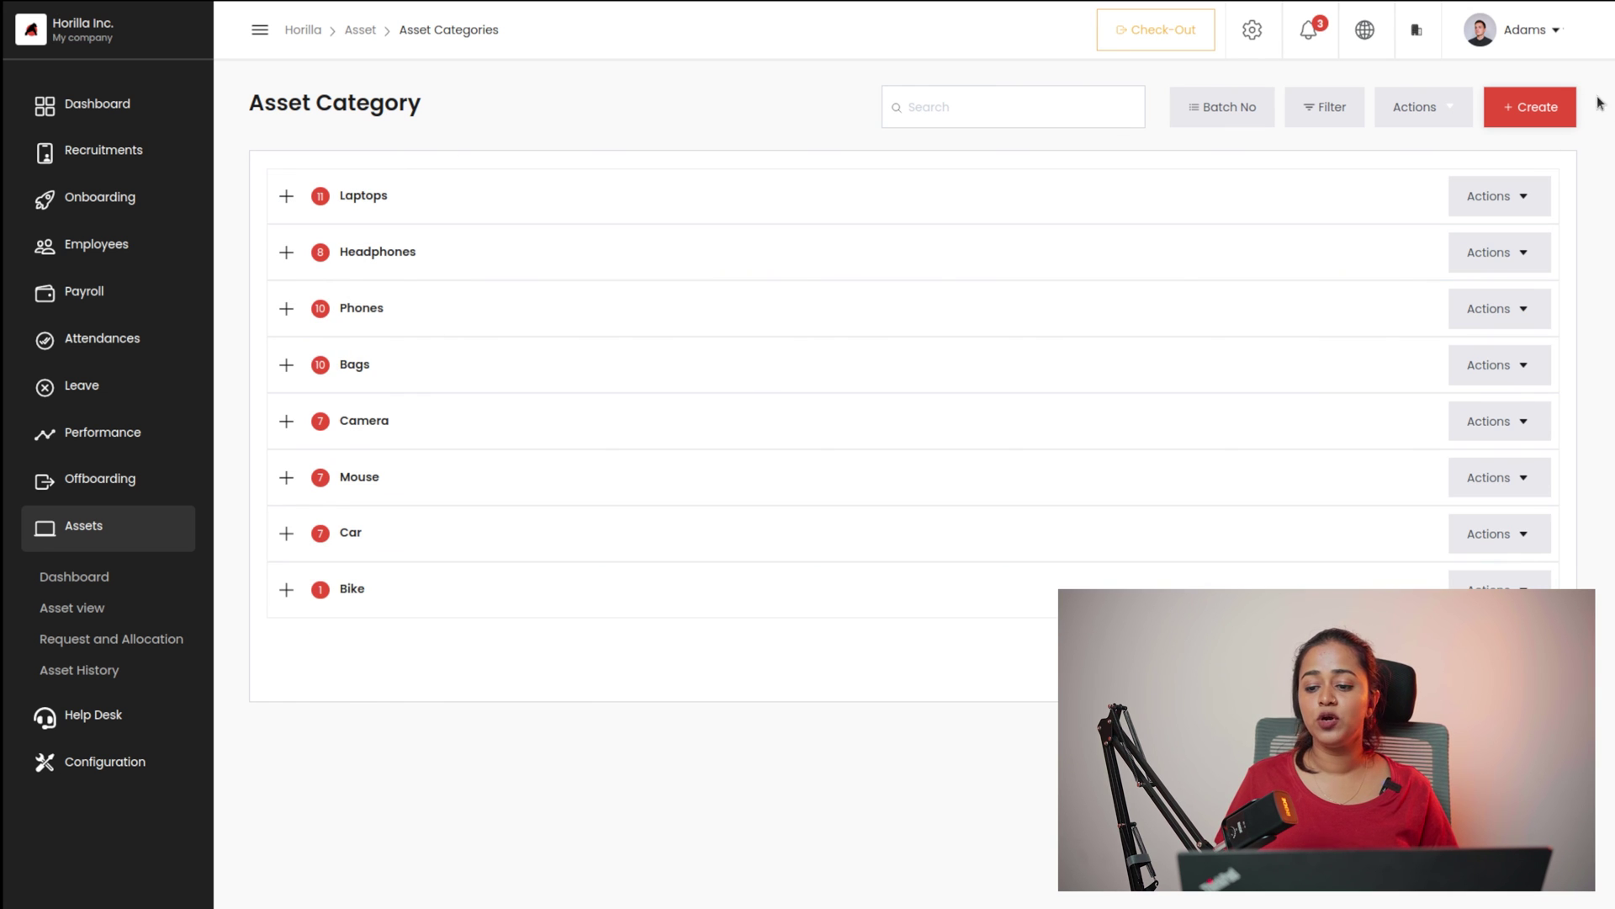
left_click(1555, 106)
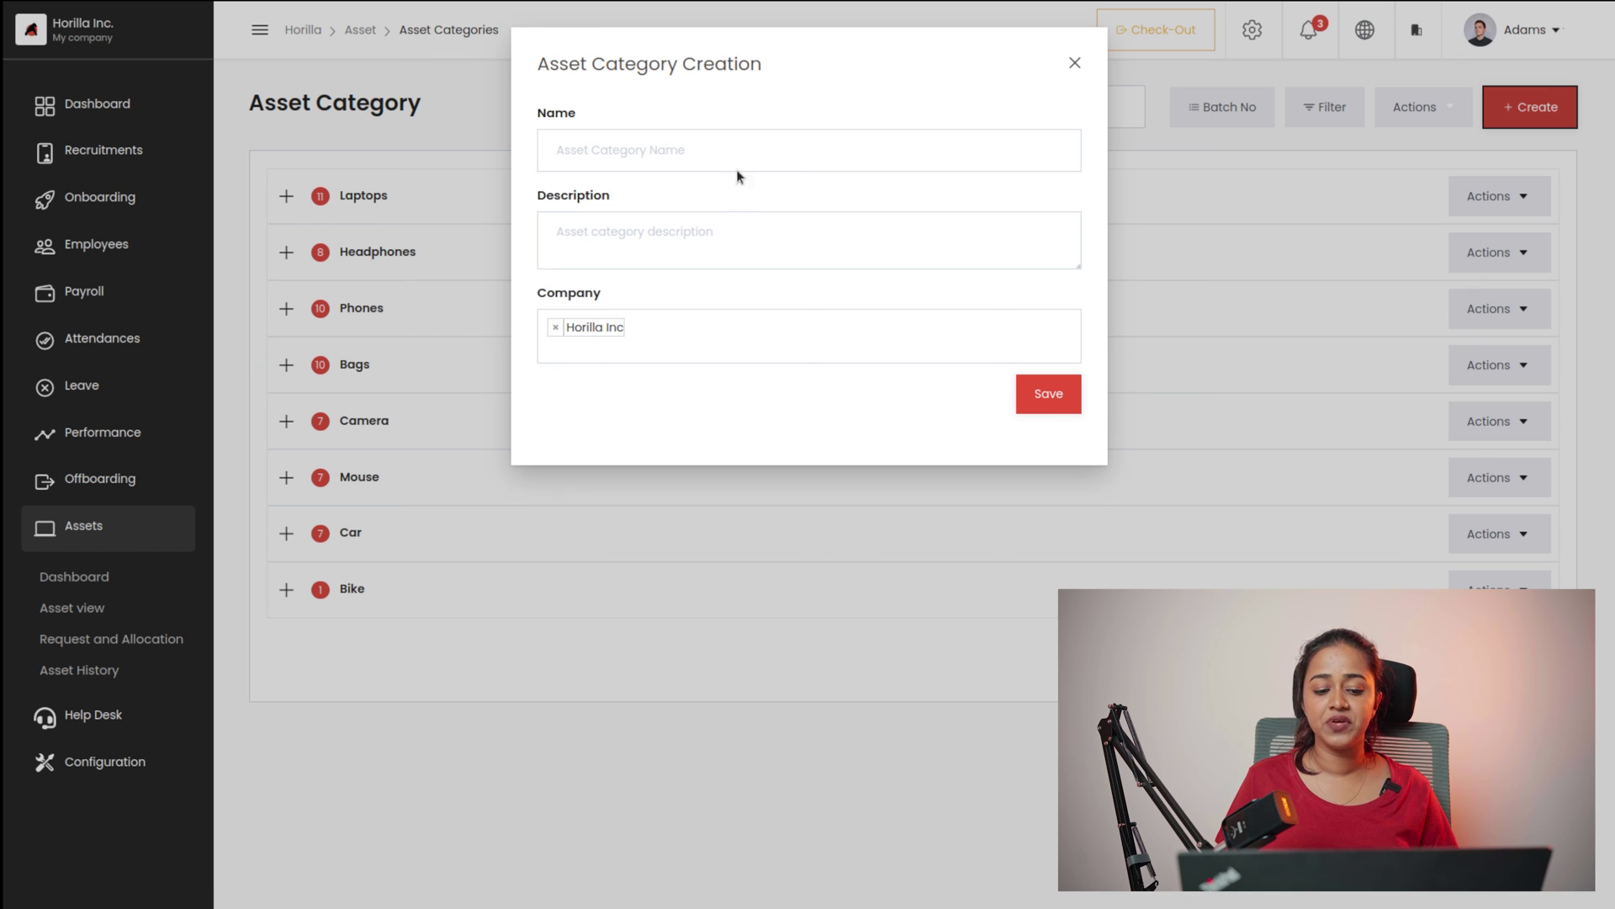
left_click(1075, 63)
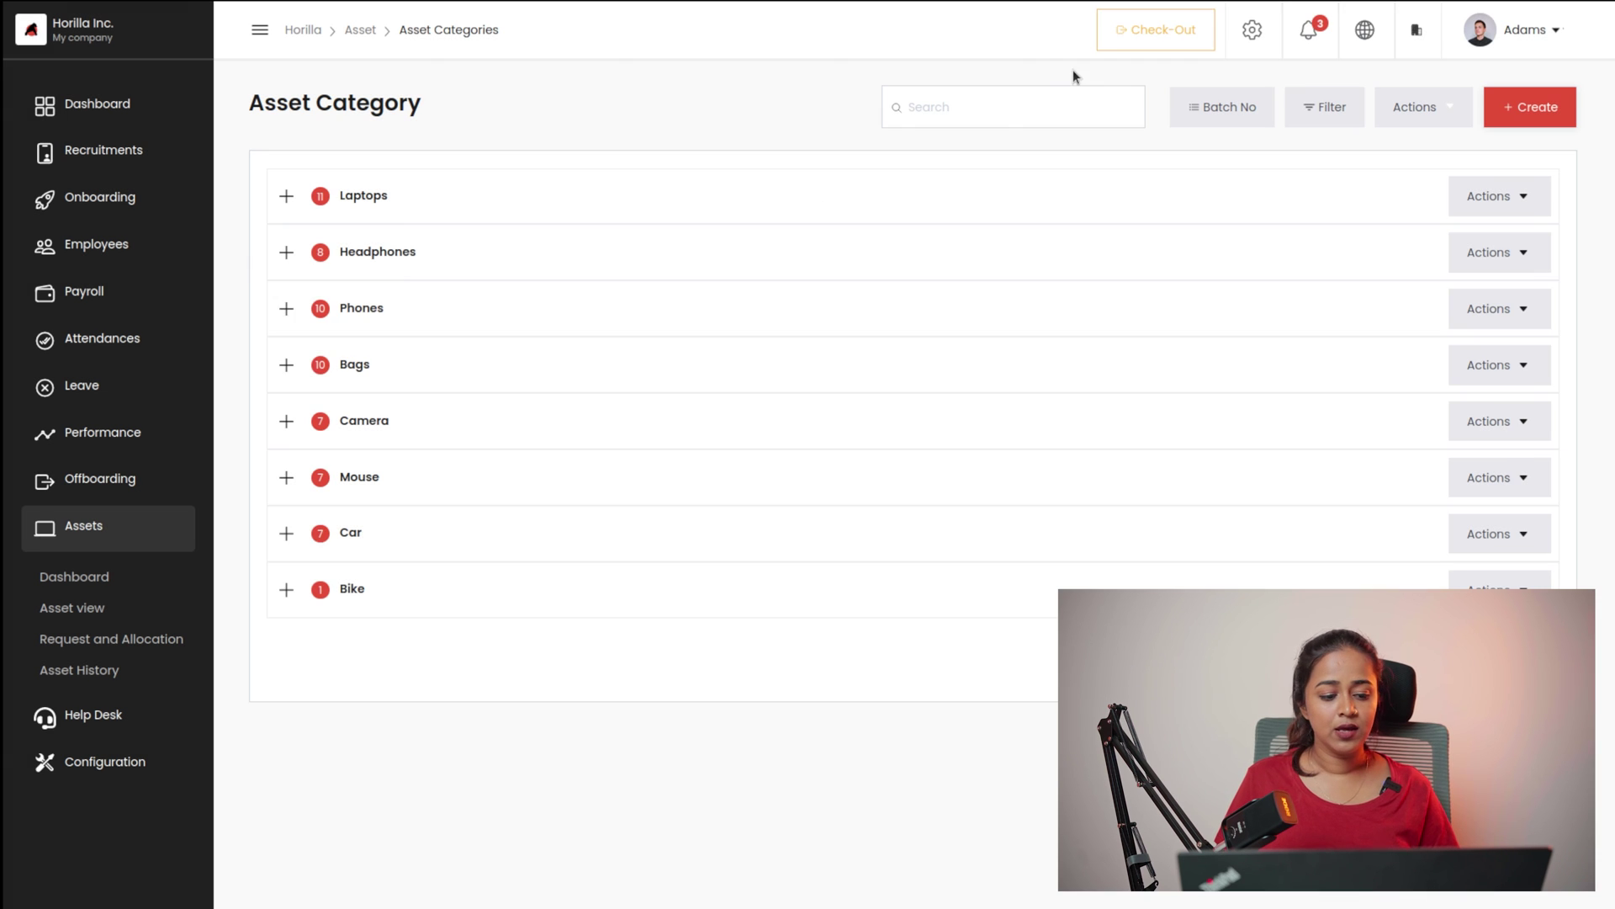
- Review the current user's own assets and the Asset Request list under Request and Allocation
left_click(123, 639)
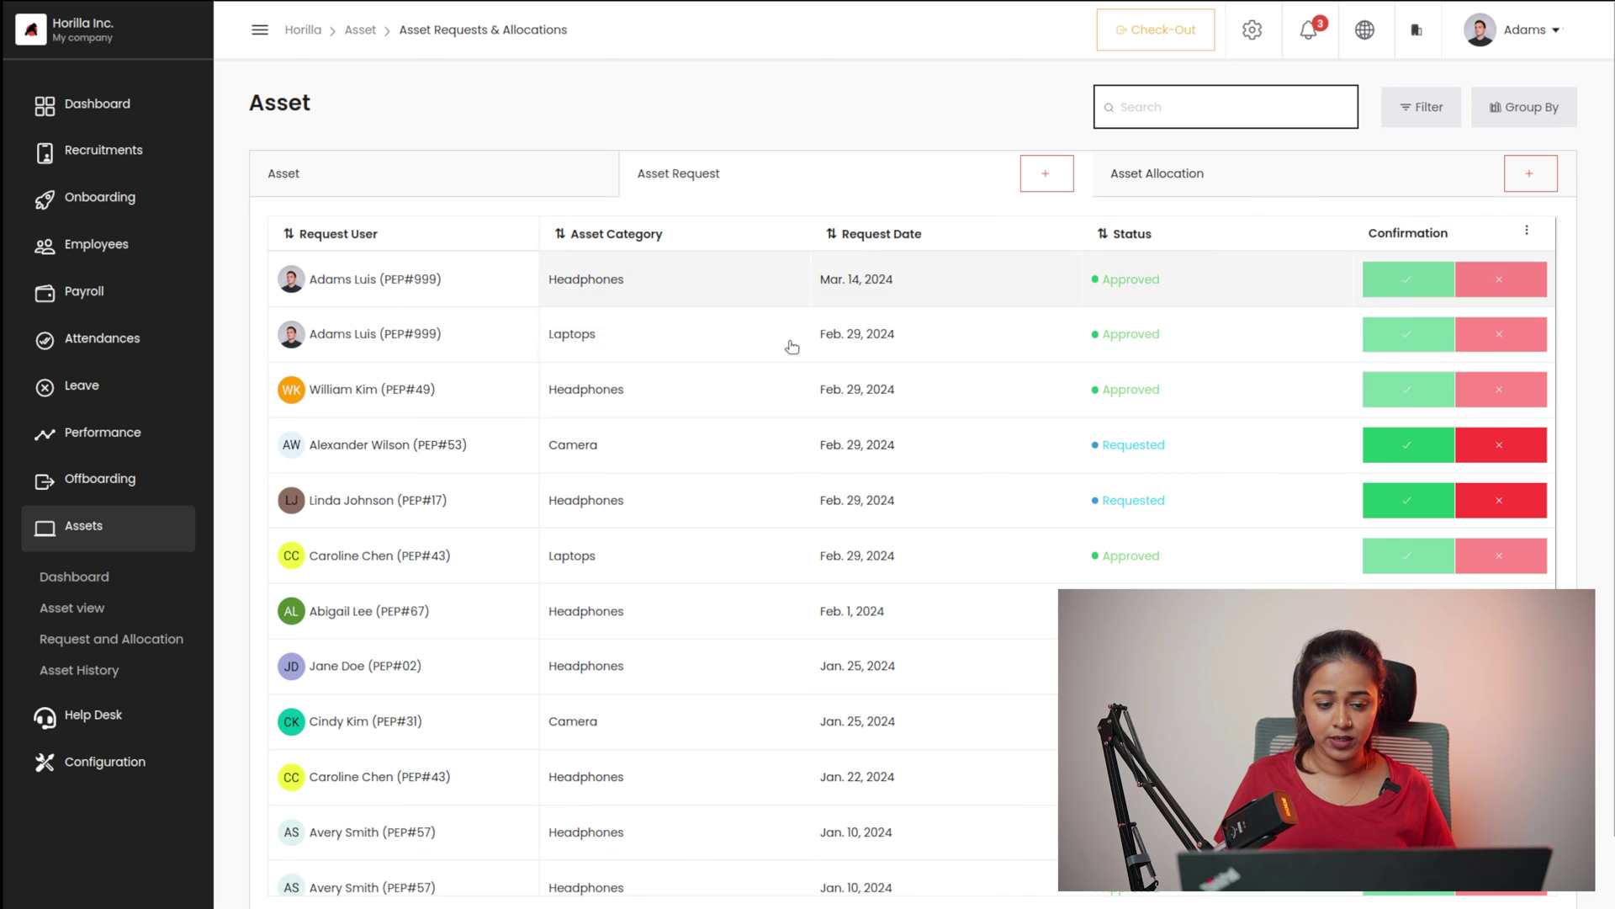
left_click(522, 183)
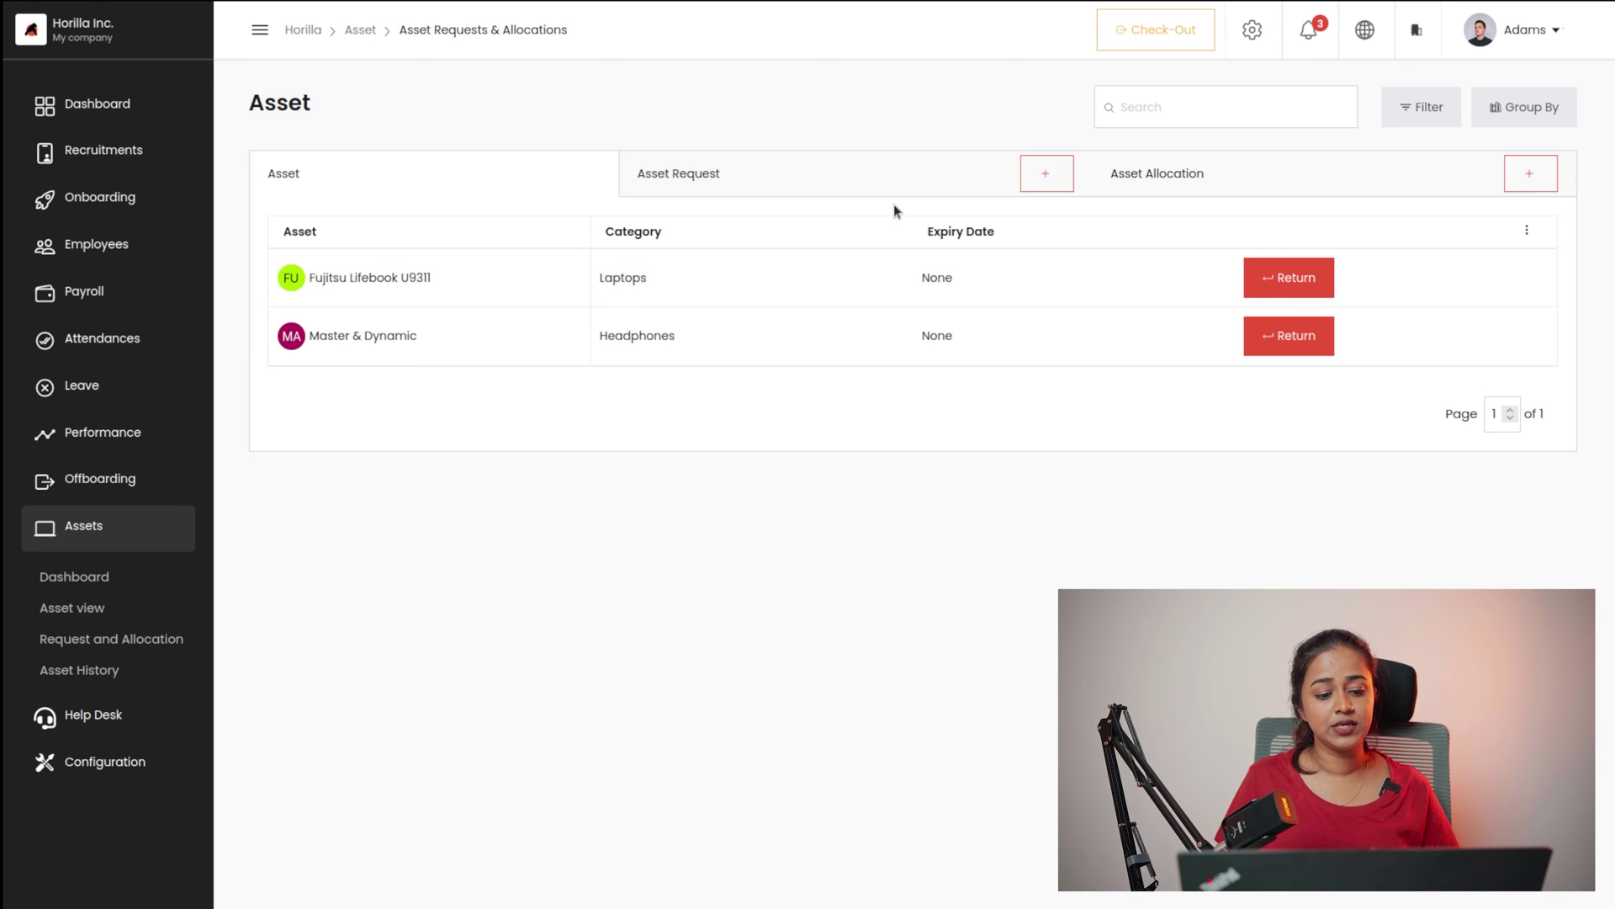
left_click(826, 187)
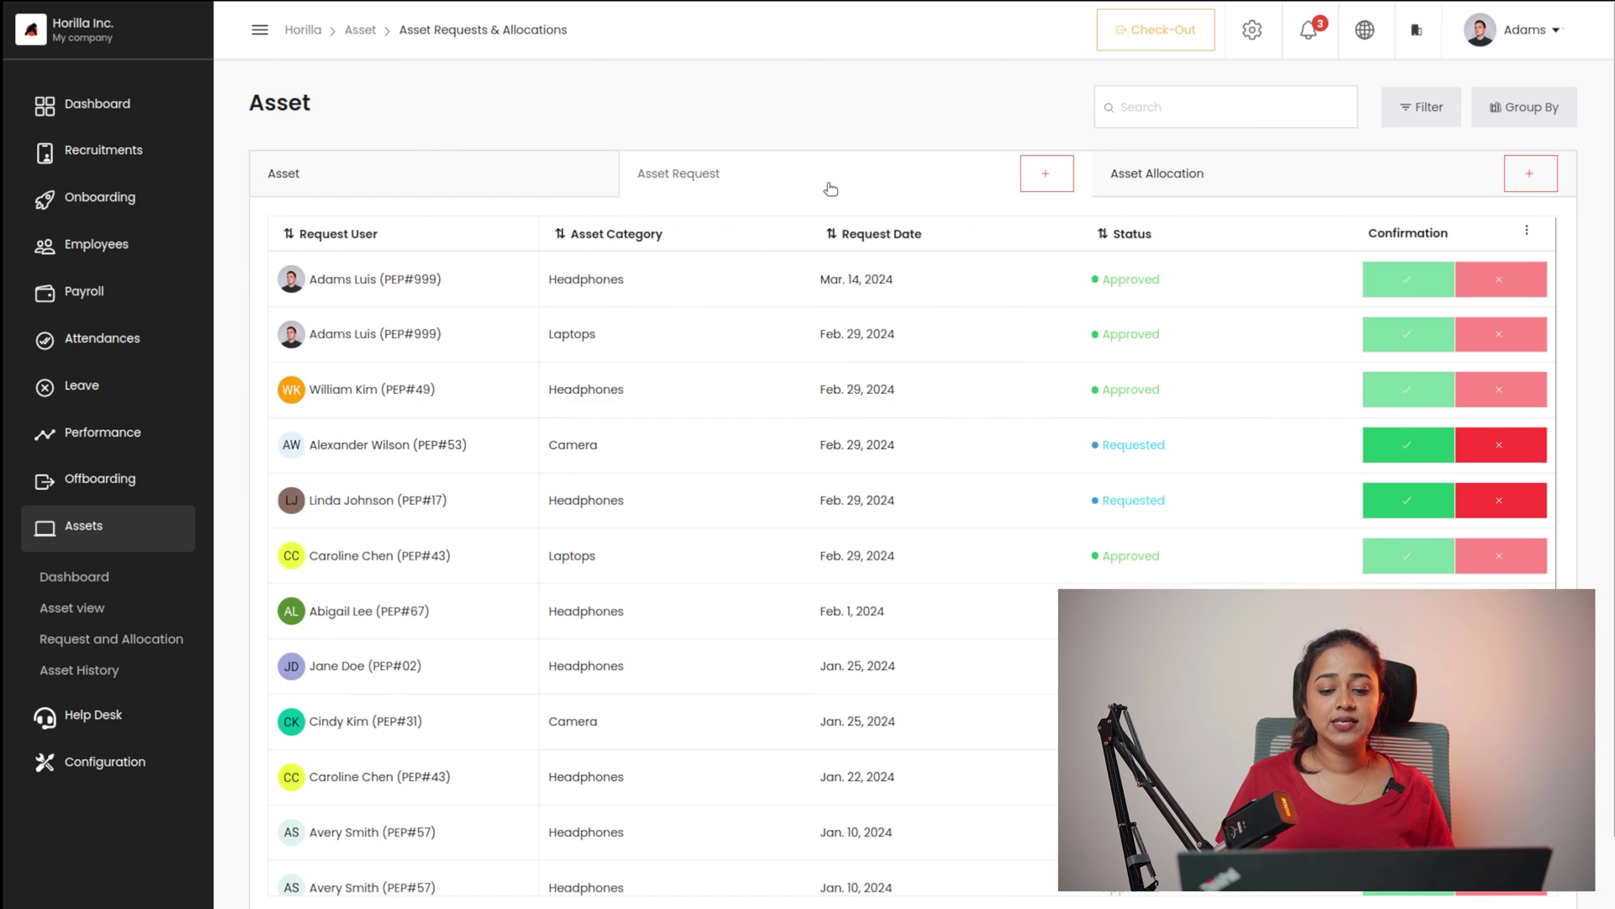
scroll(820, 676, "down", 5)
scroll(821, 675, "up", 5)
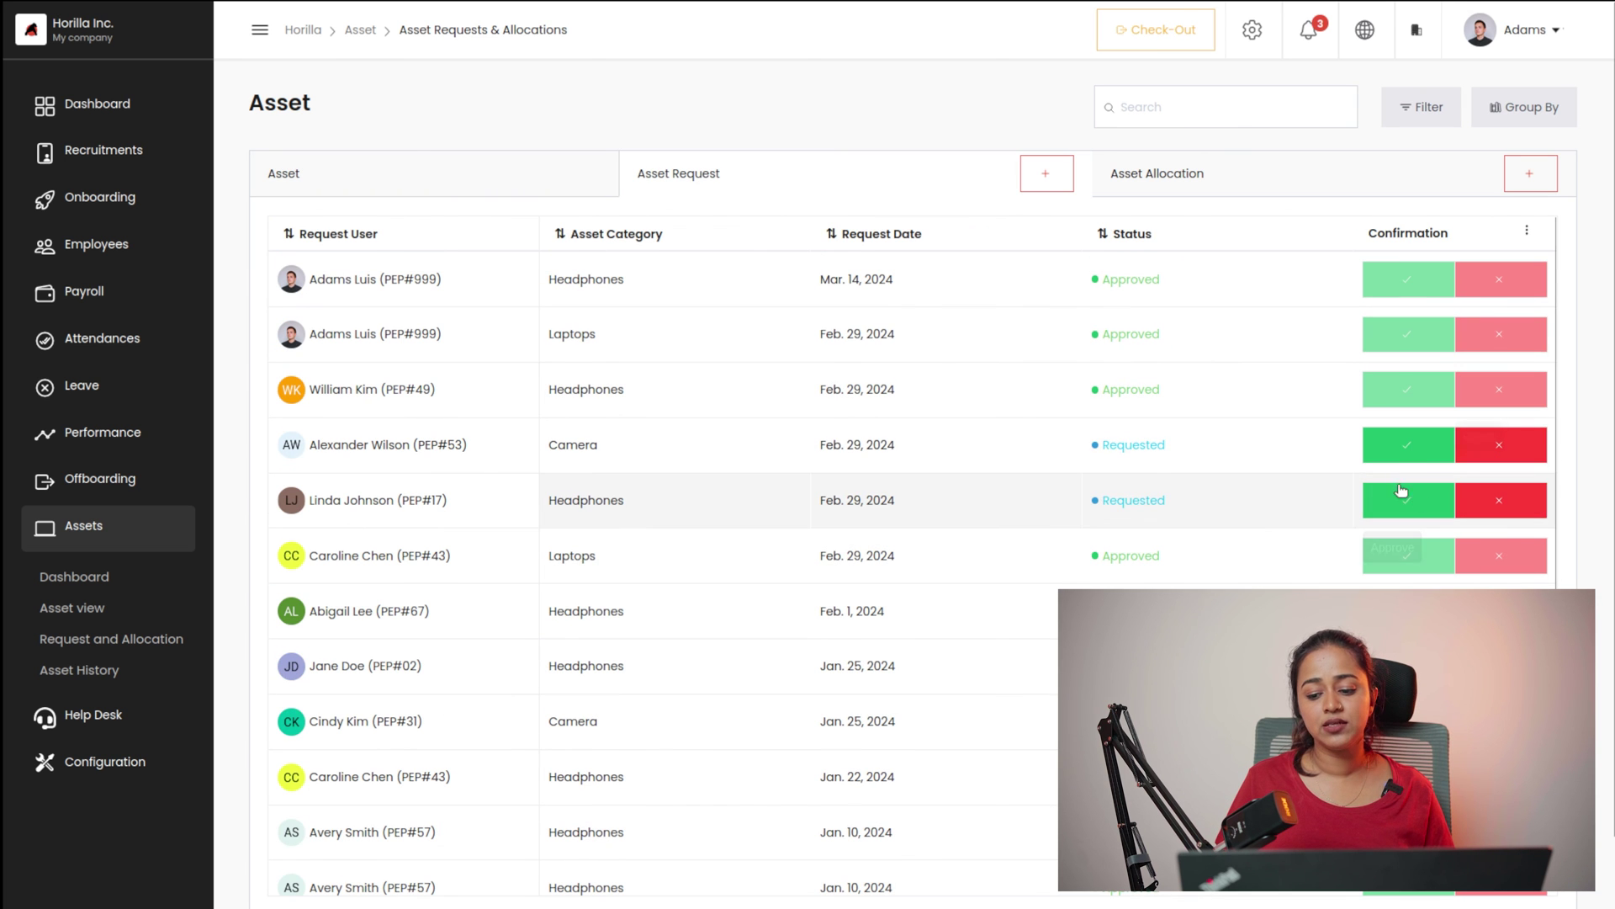
- Look through the Asset Allocation list and view the Asset History of returned assets
left_click(1140, 171)
scroll(635, 572, "down", 10)
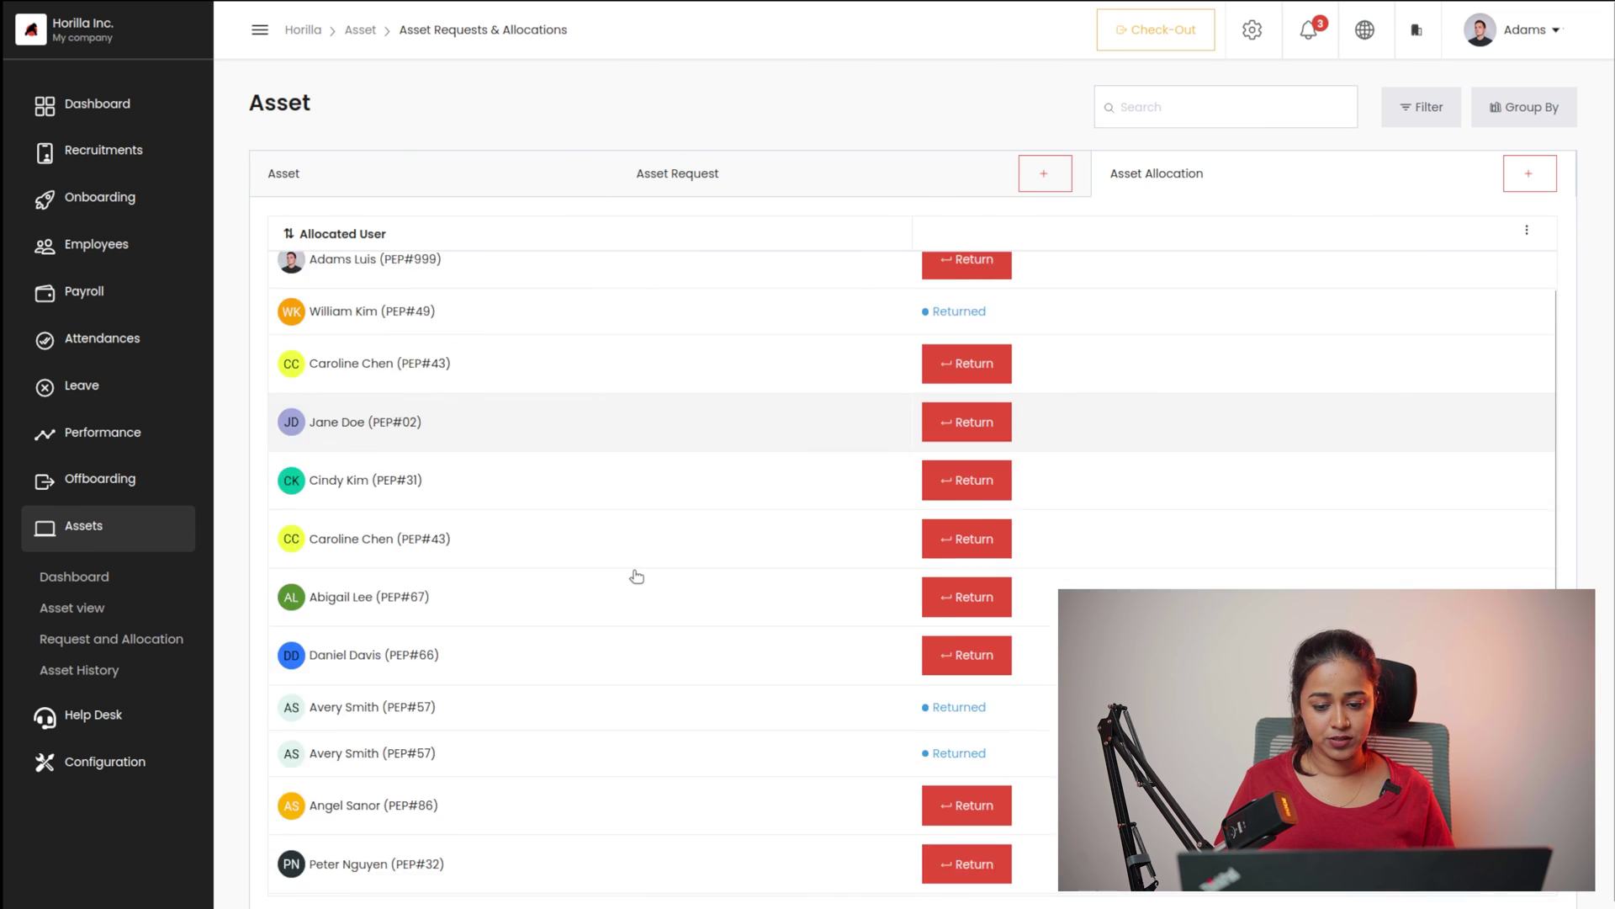
scroll(637, 576, "down", 1)
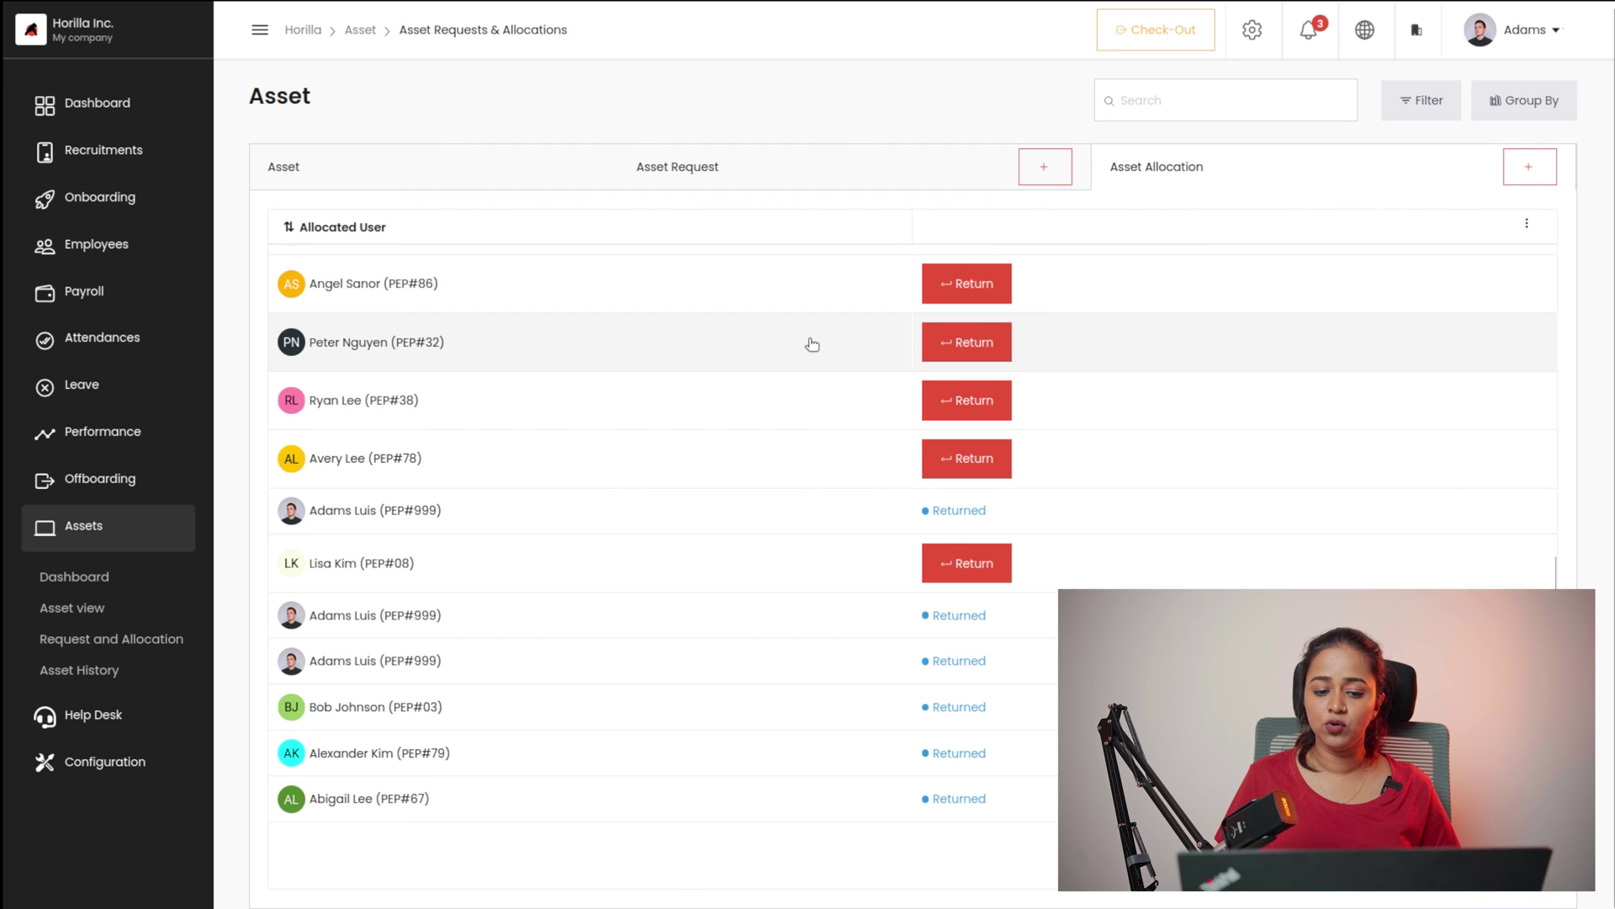
scroll(808, 341, "up", 8)
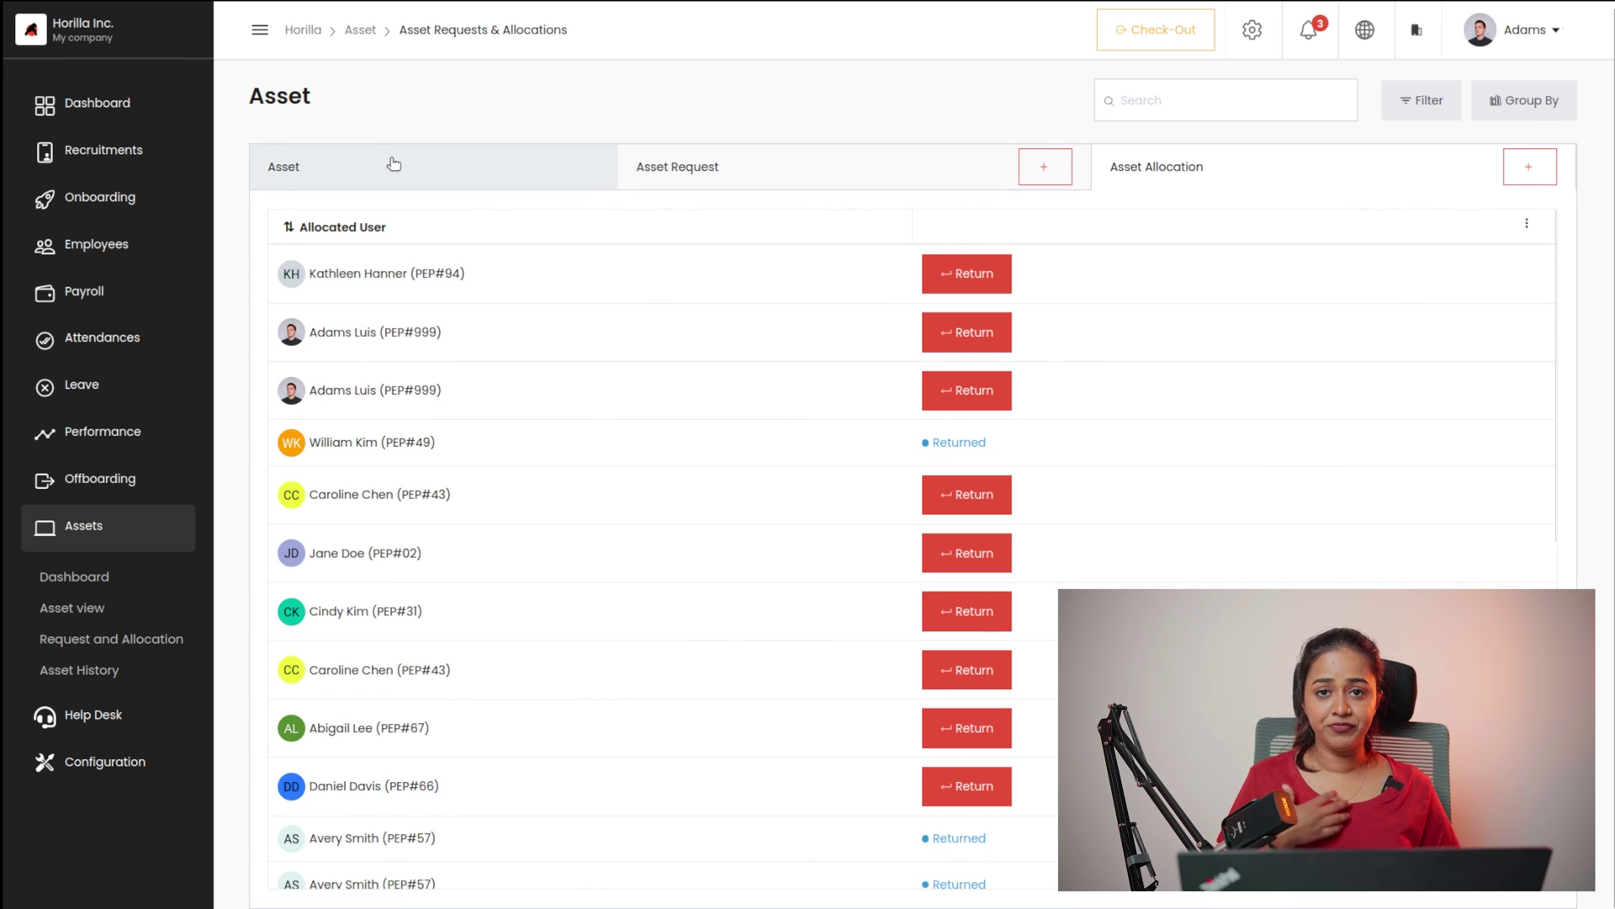
left_click(83, 670)
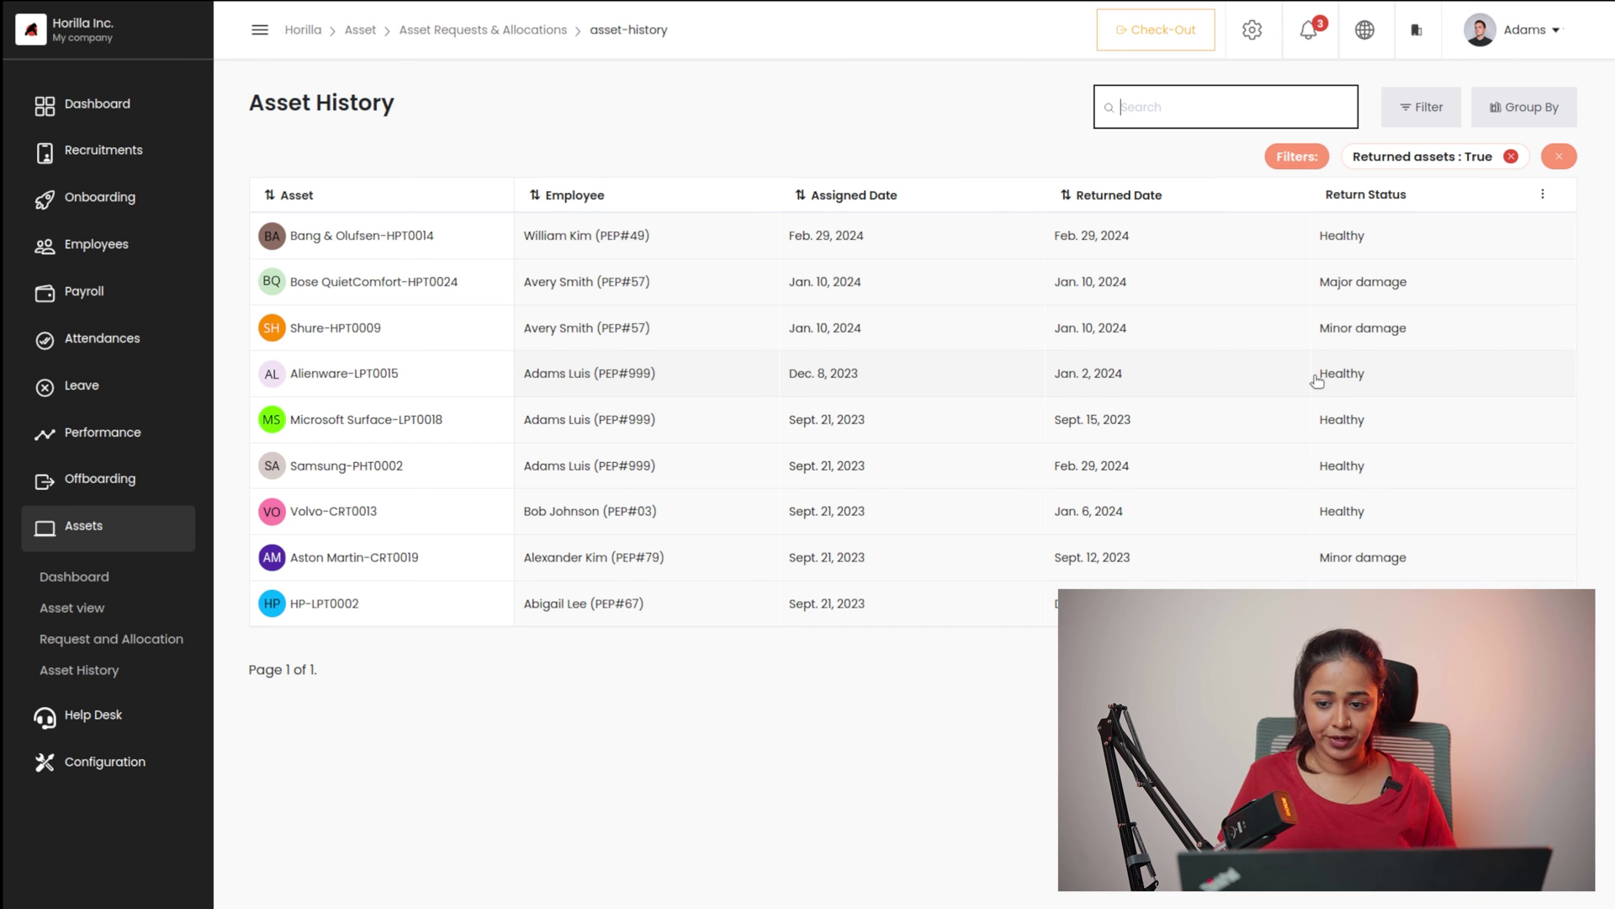
left_click(84, 527)
- View the Help Desk FAQ categories and the blank FAQ category creation form, closing it without saving
left_click(87, 571)
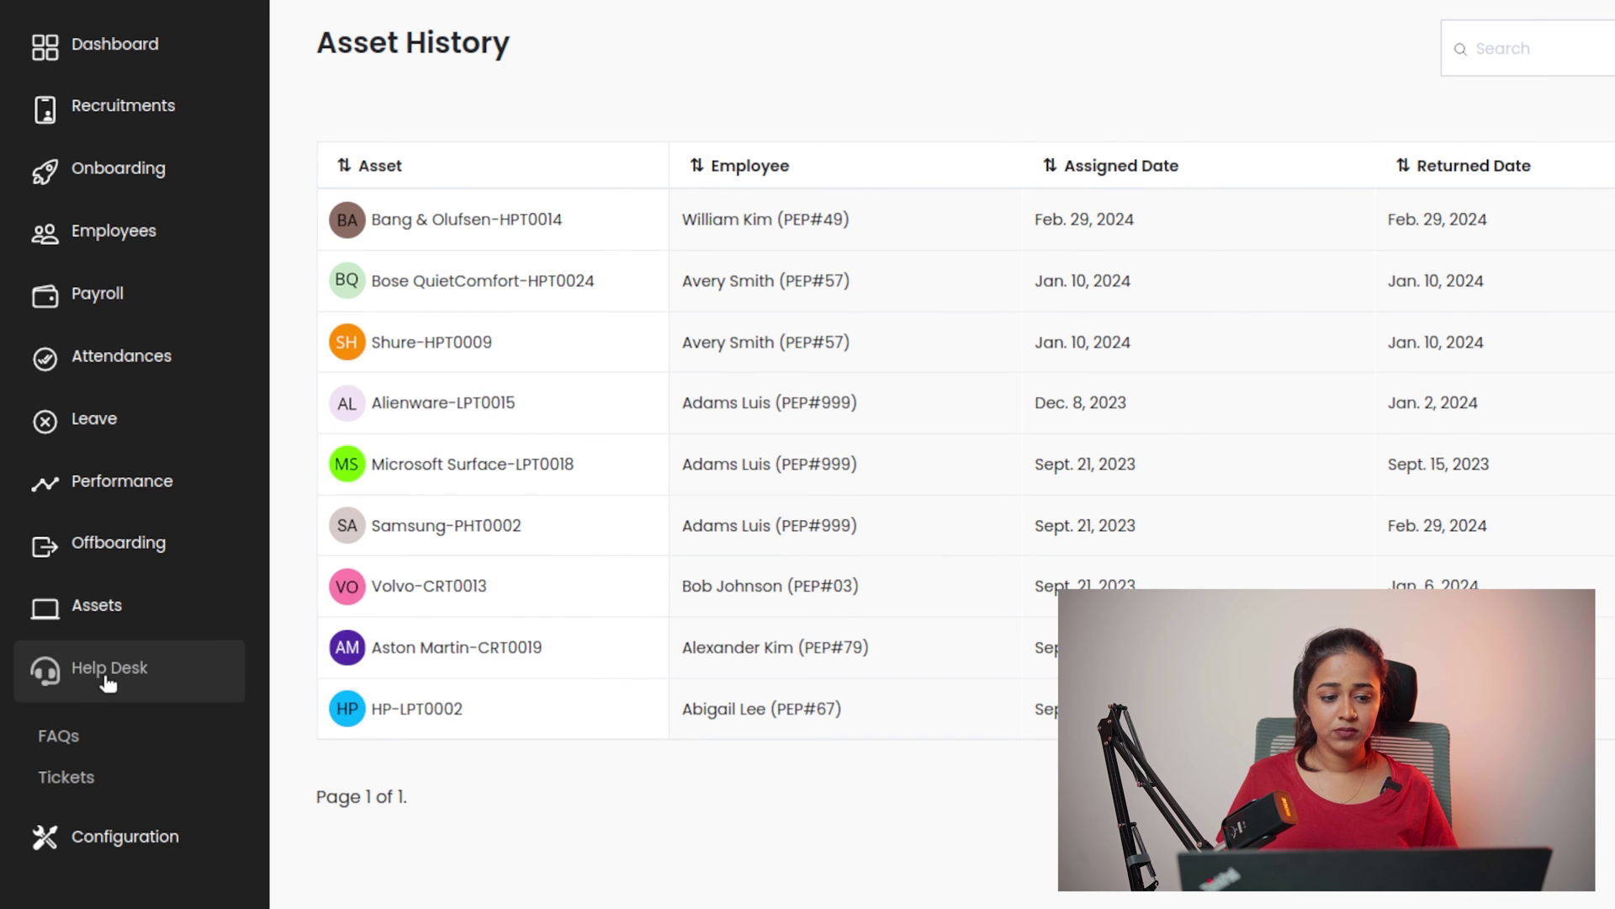
left_click(57, 737)
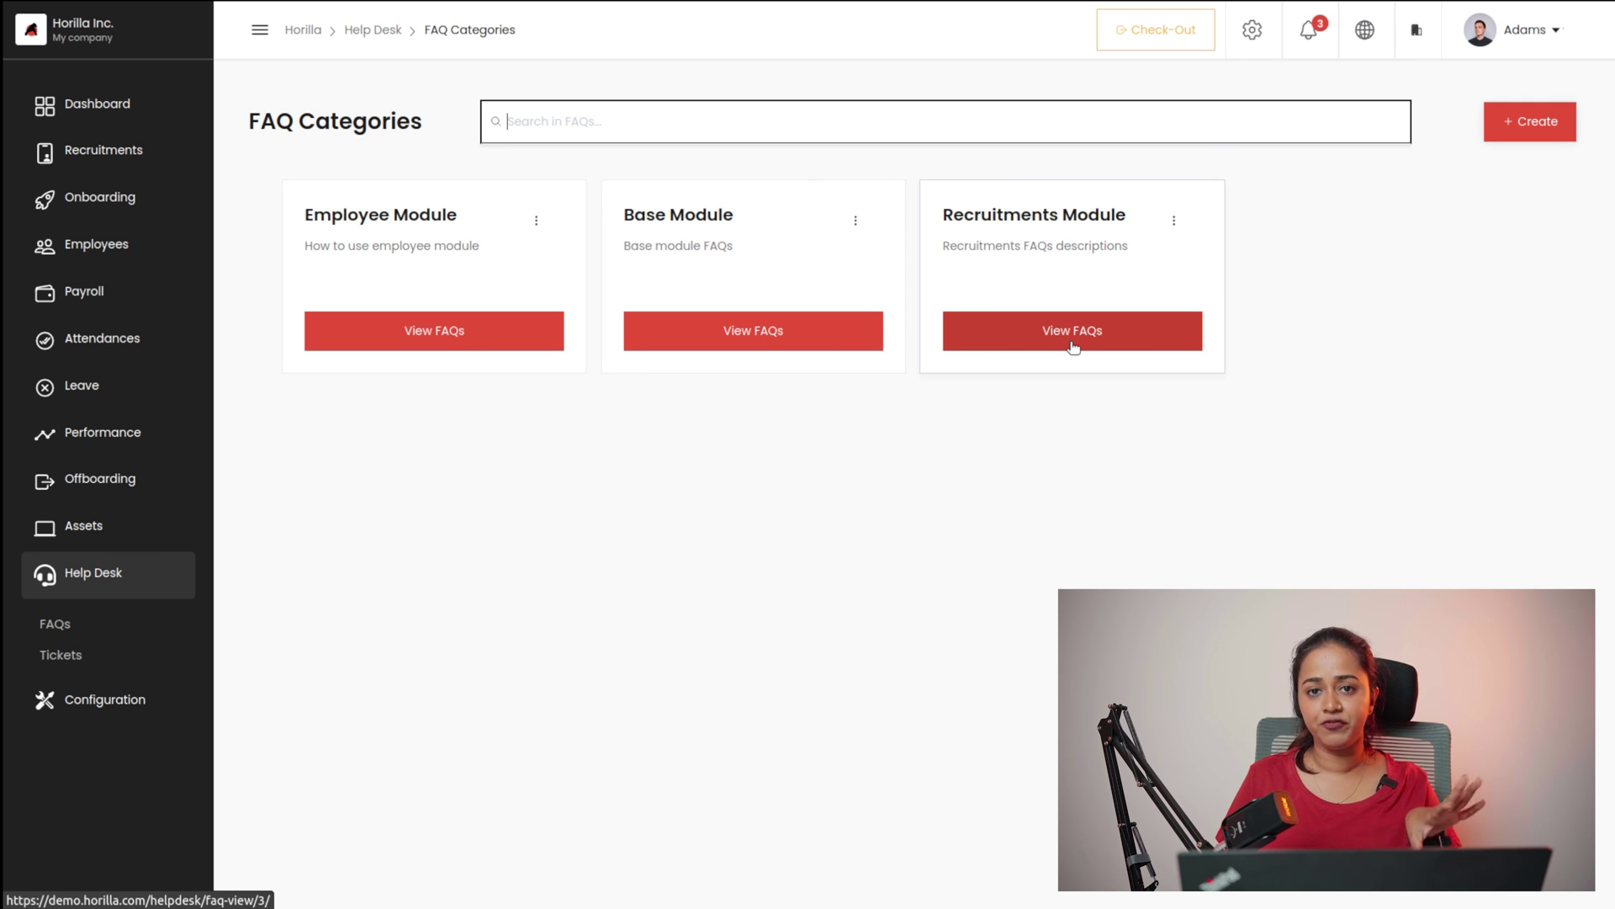
left_click(1532, 123)
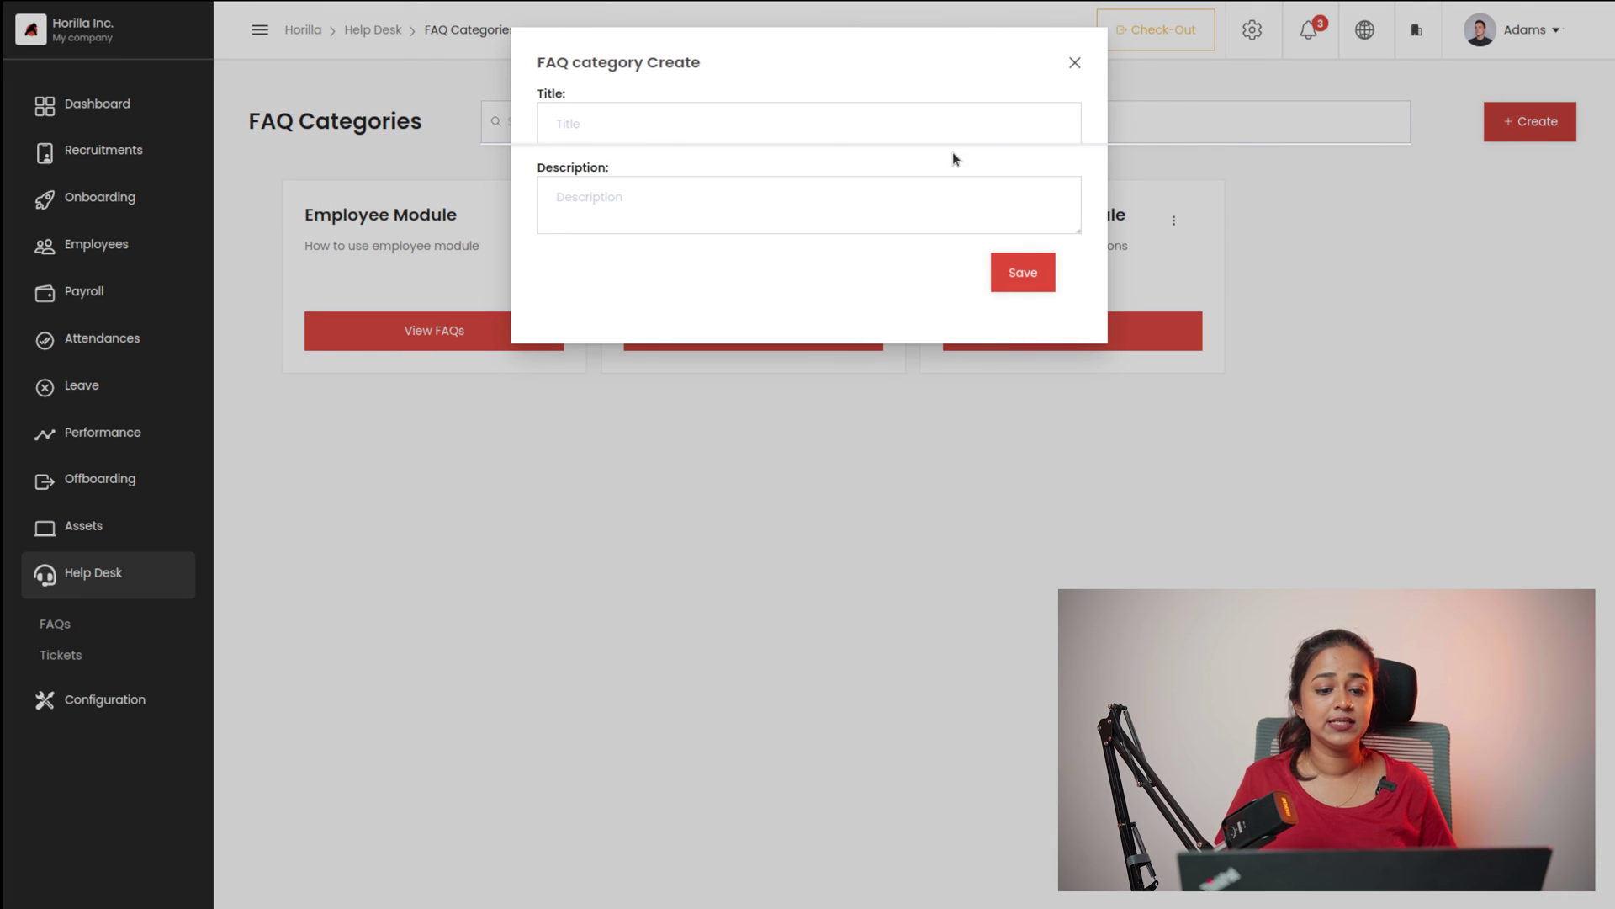
left_click(1079, 67)
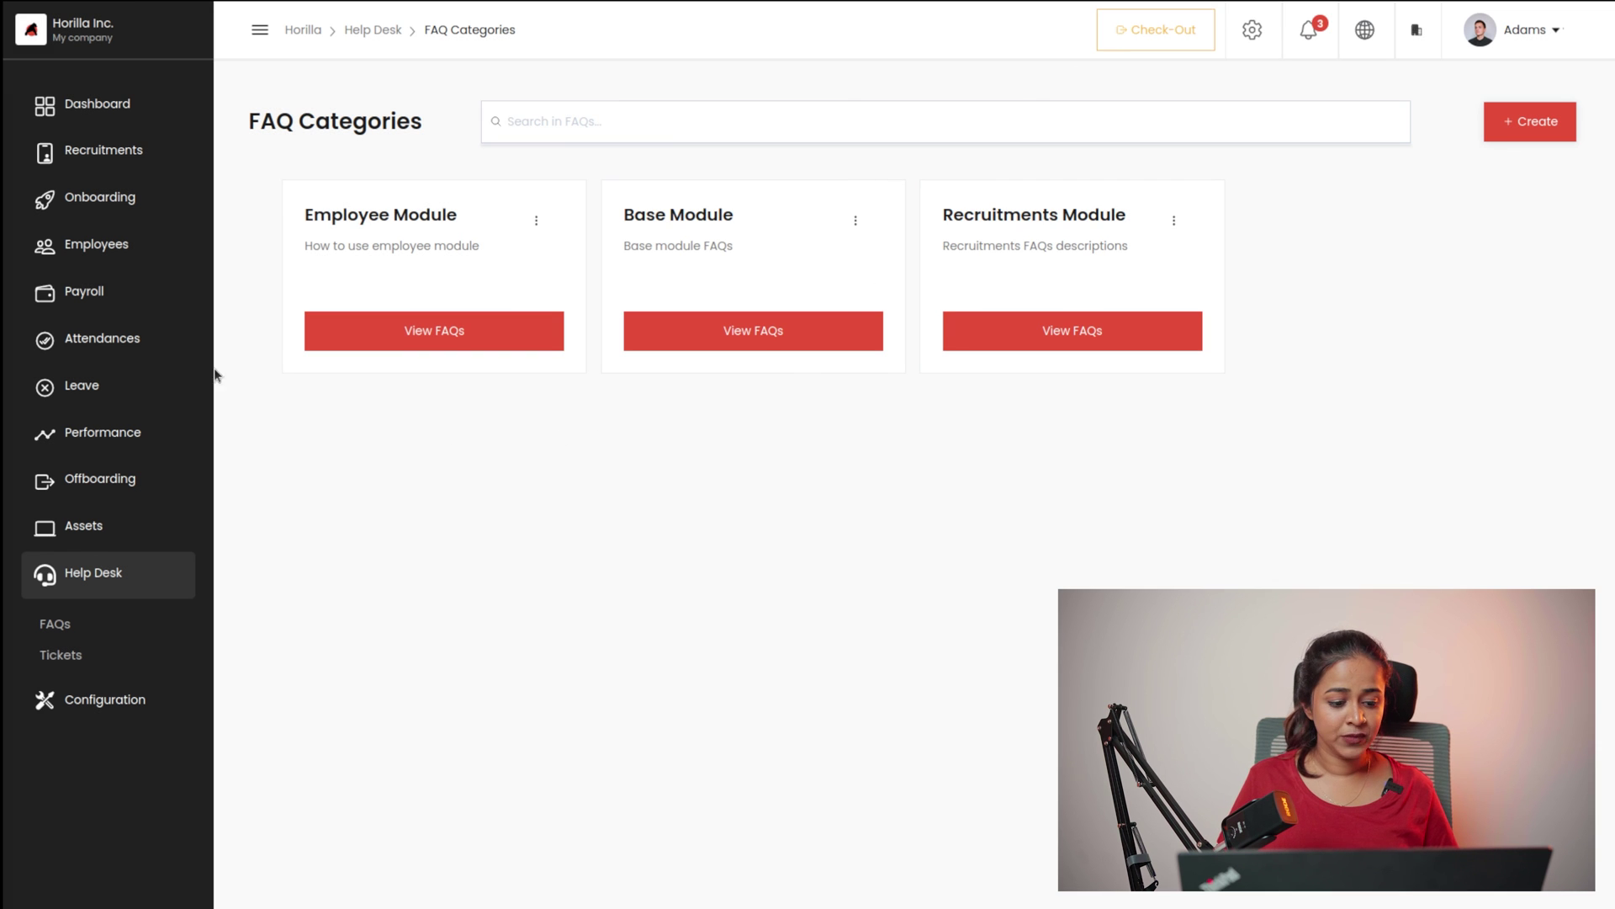
- View the Help Desk tickets and inspect the new ticket form, including its ticket type options, without saving it
left_click(67, 662)
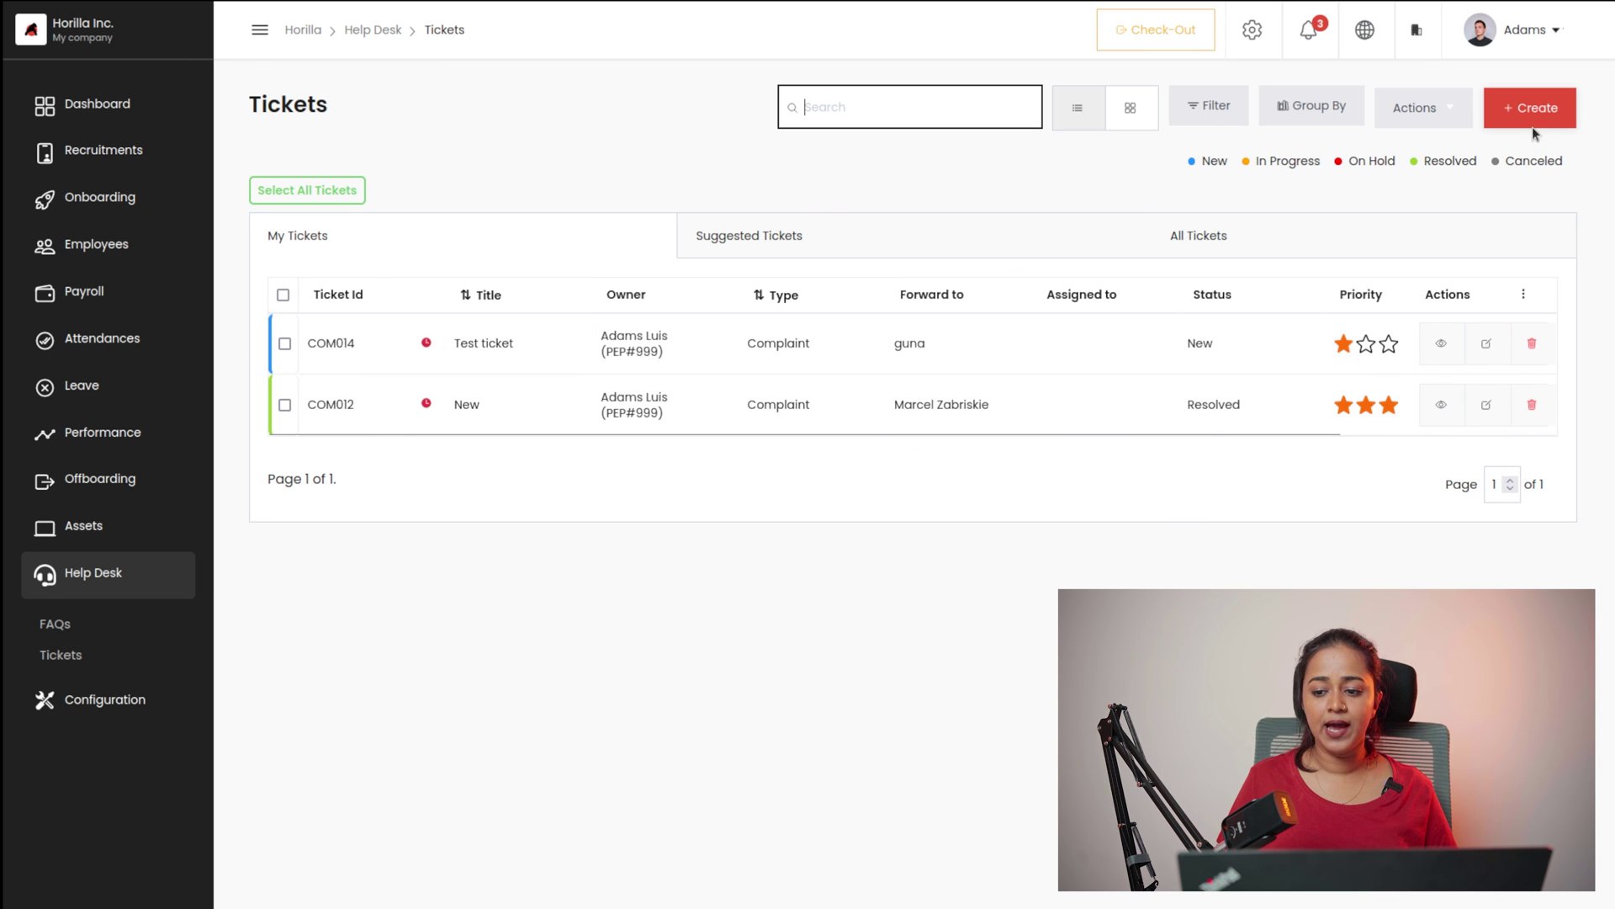
left_click(1526, 122)
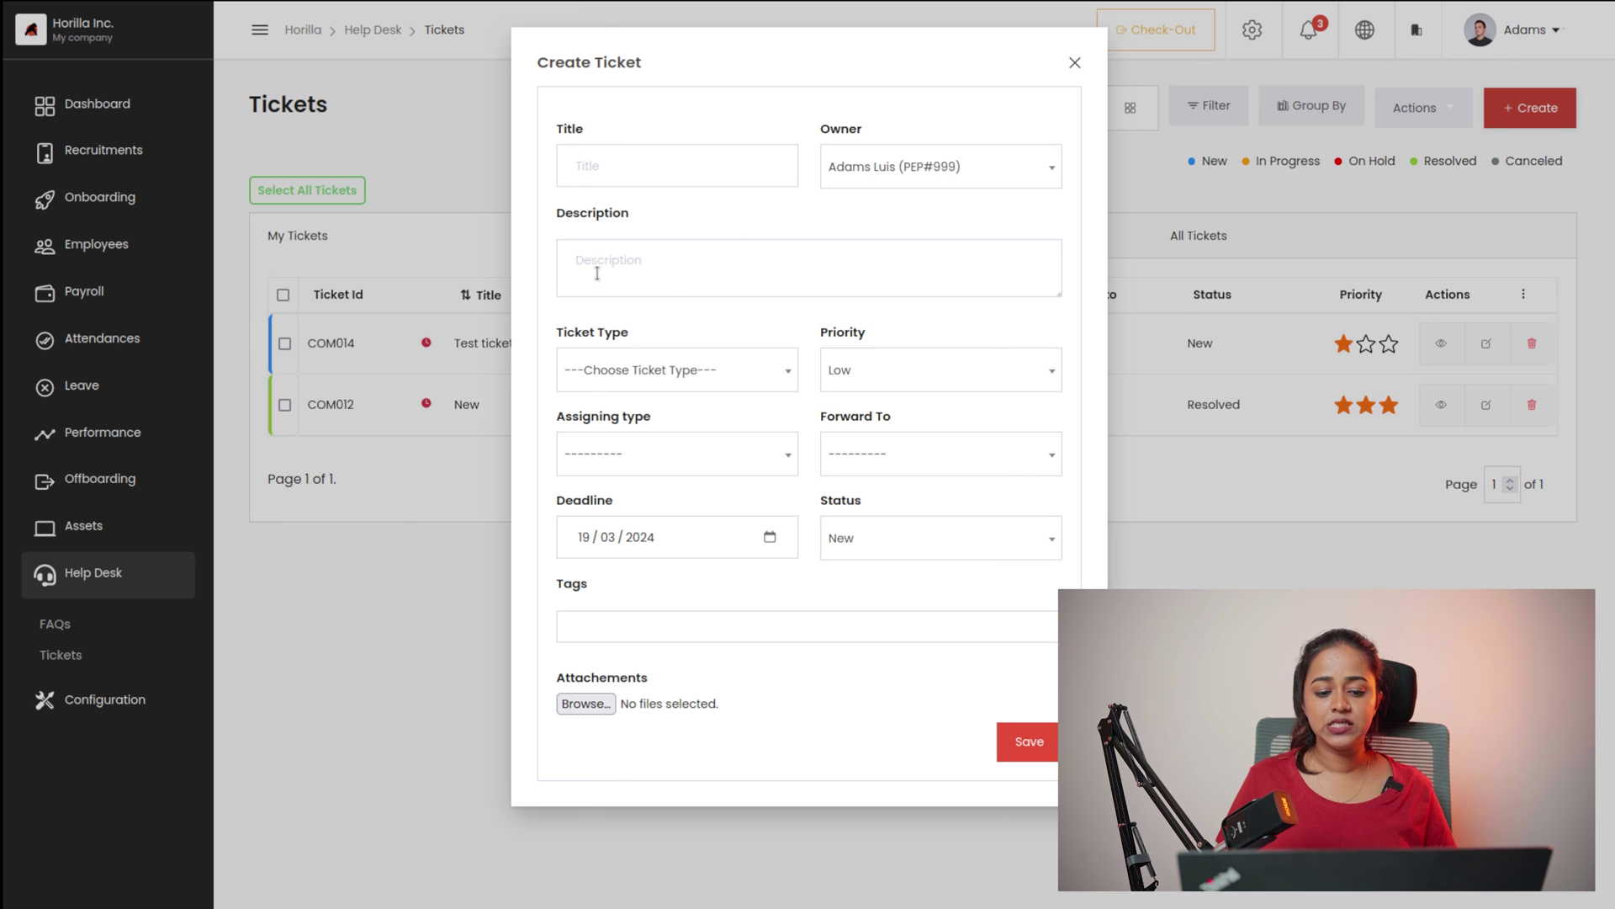
left_click(641, 376)
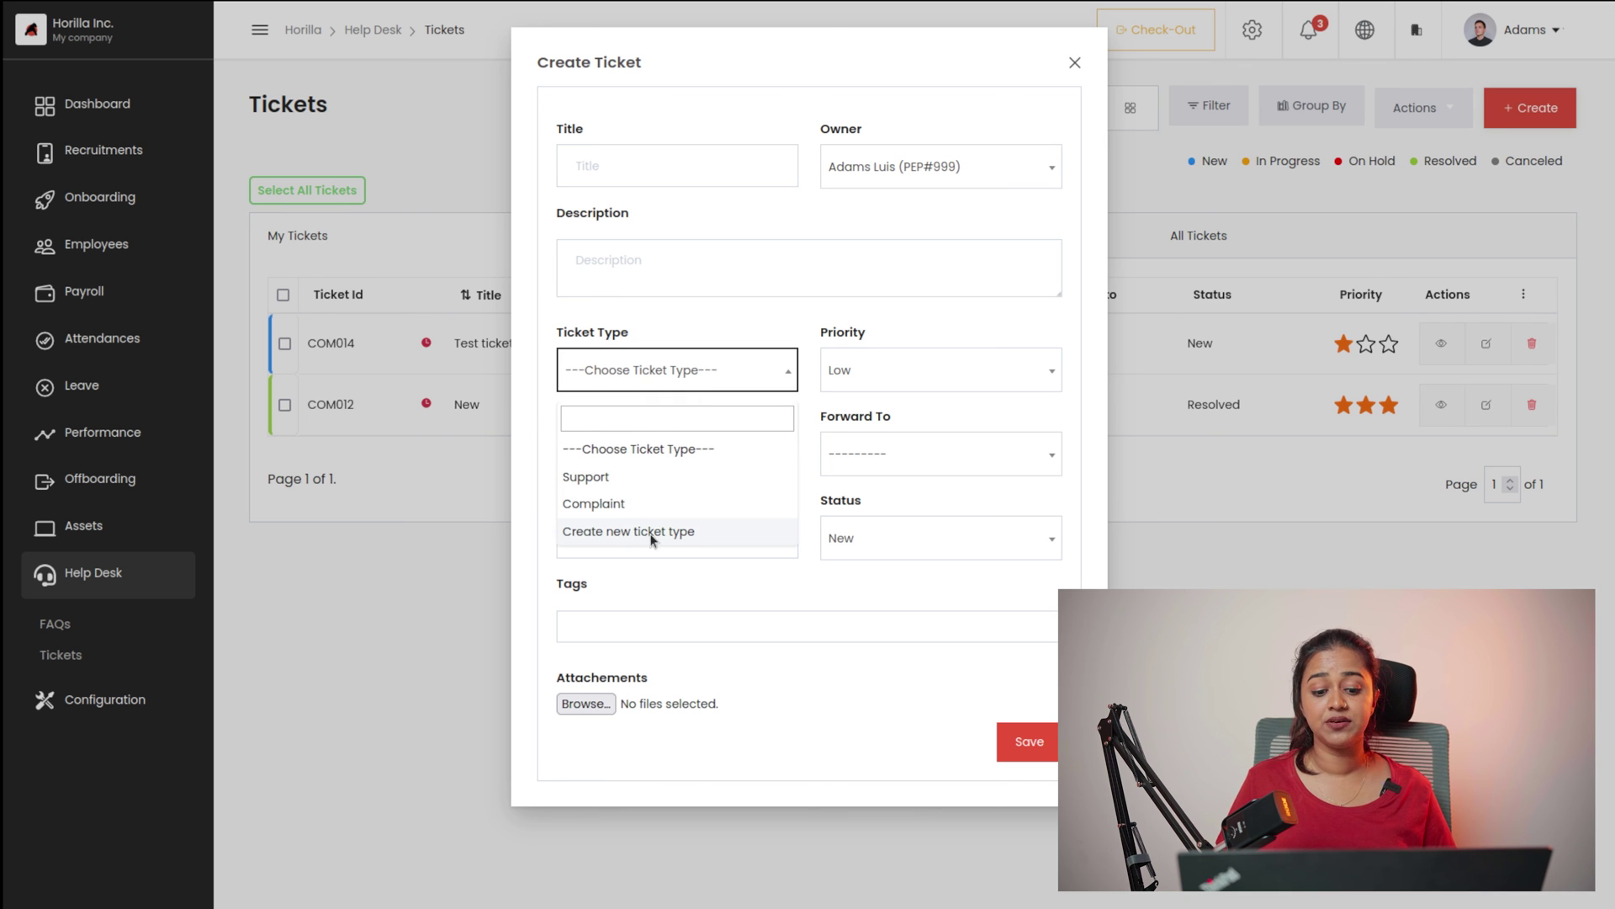
left_click(432, 584)
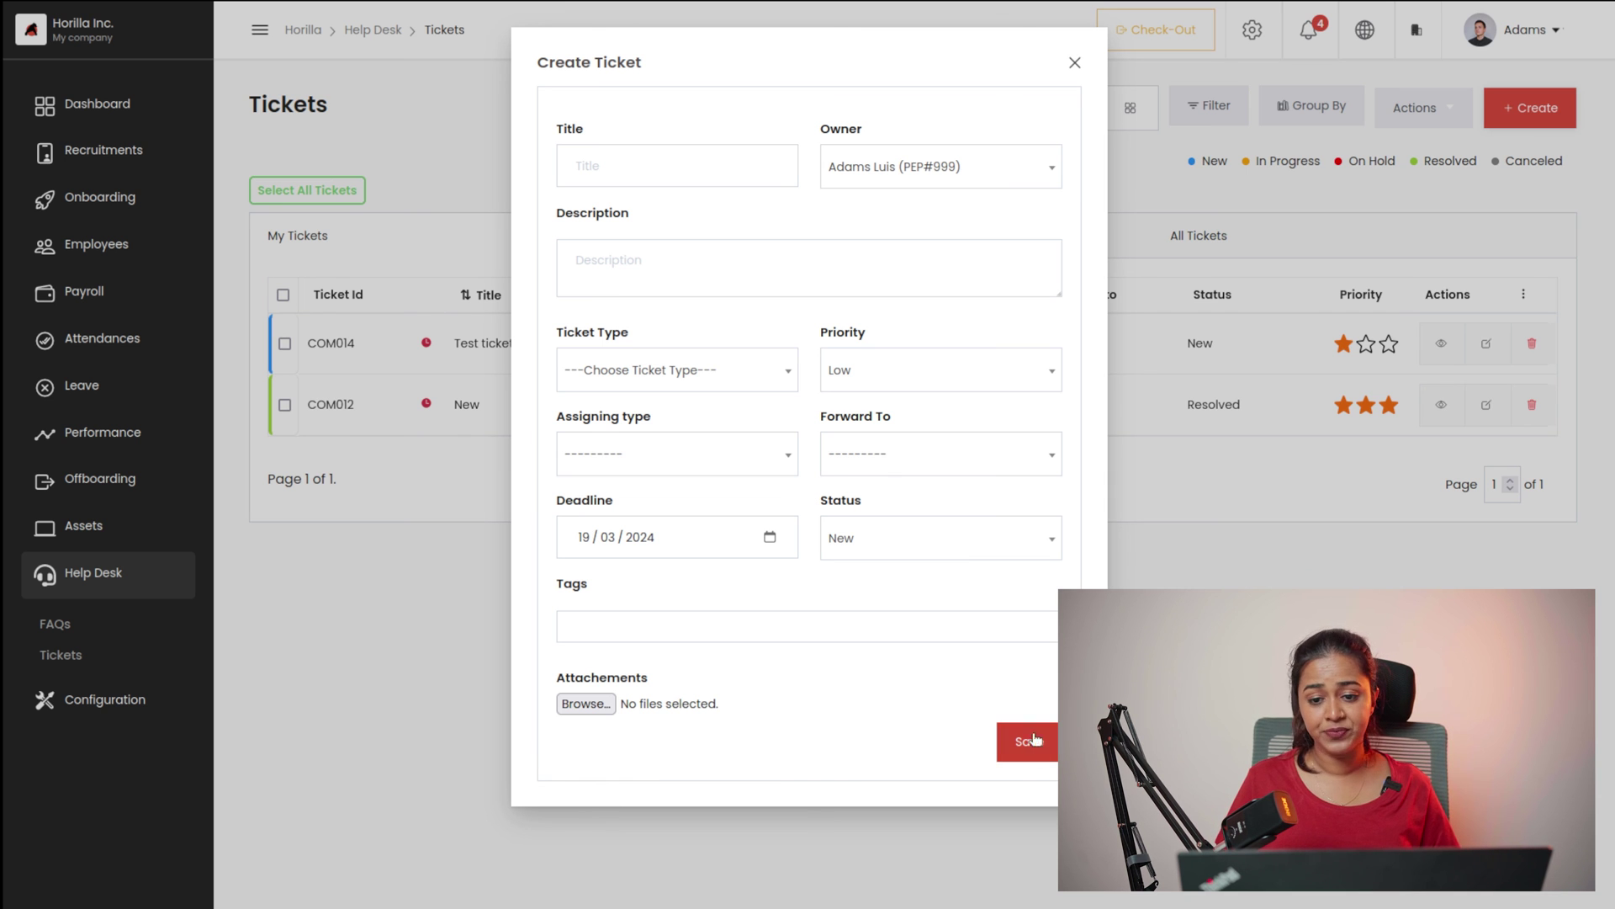
left_click(1072, 61)
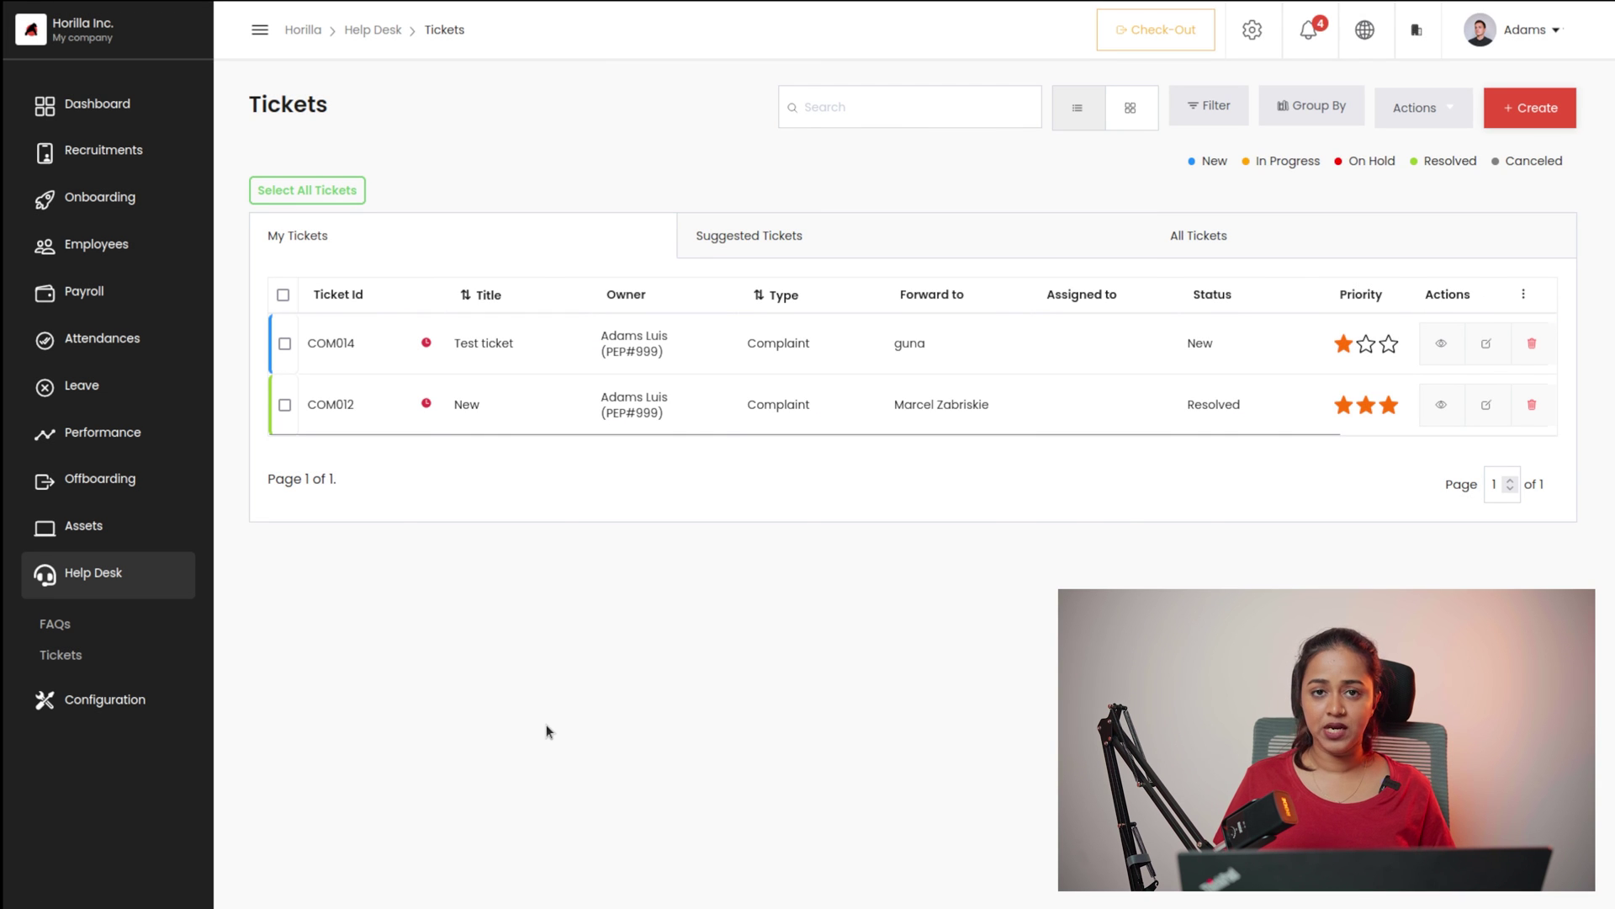
left_click(79, 573)
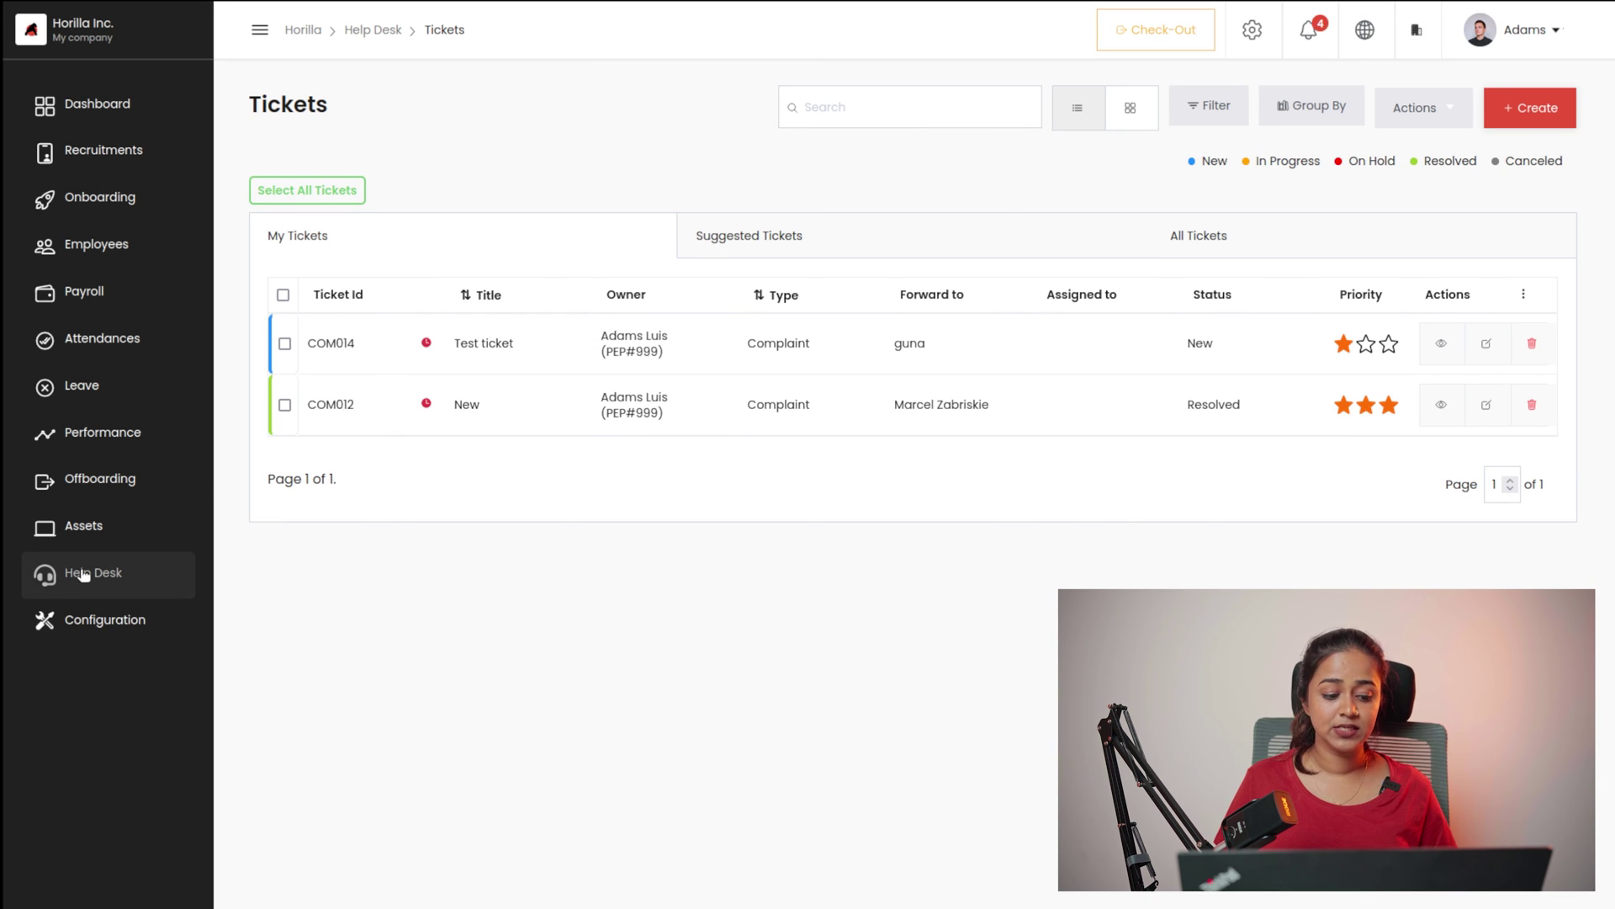
- Review the Configuration pages for Multiple Approvals, Mail Templates, Holidays and Company Leaves
left_click(79, 623)
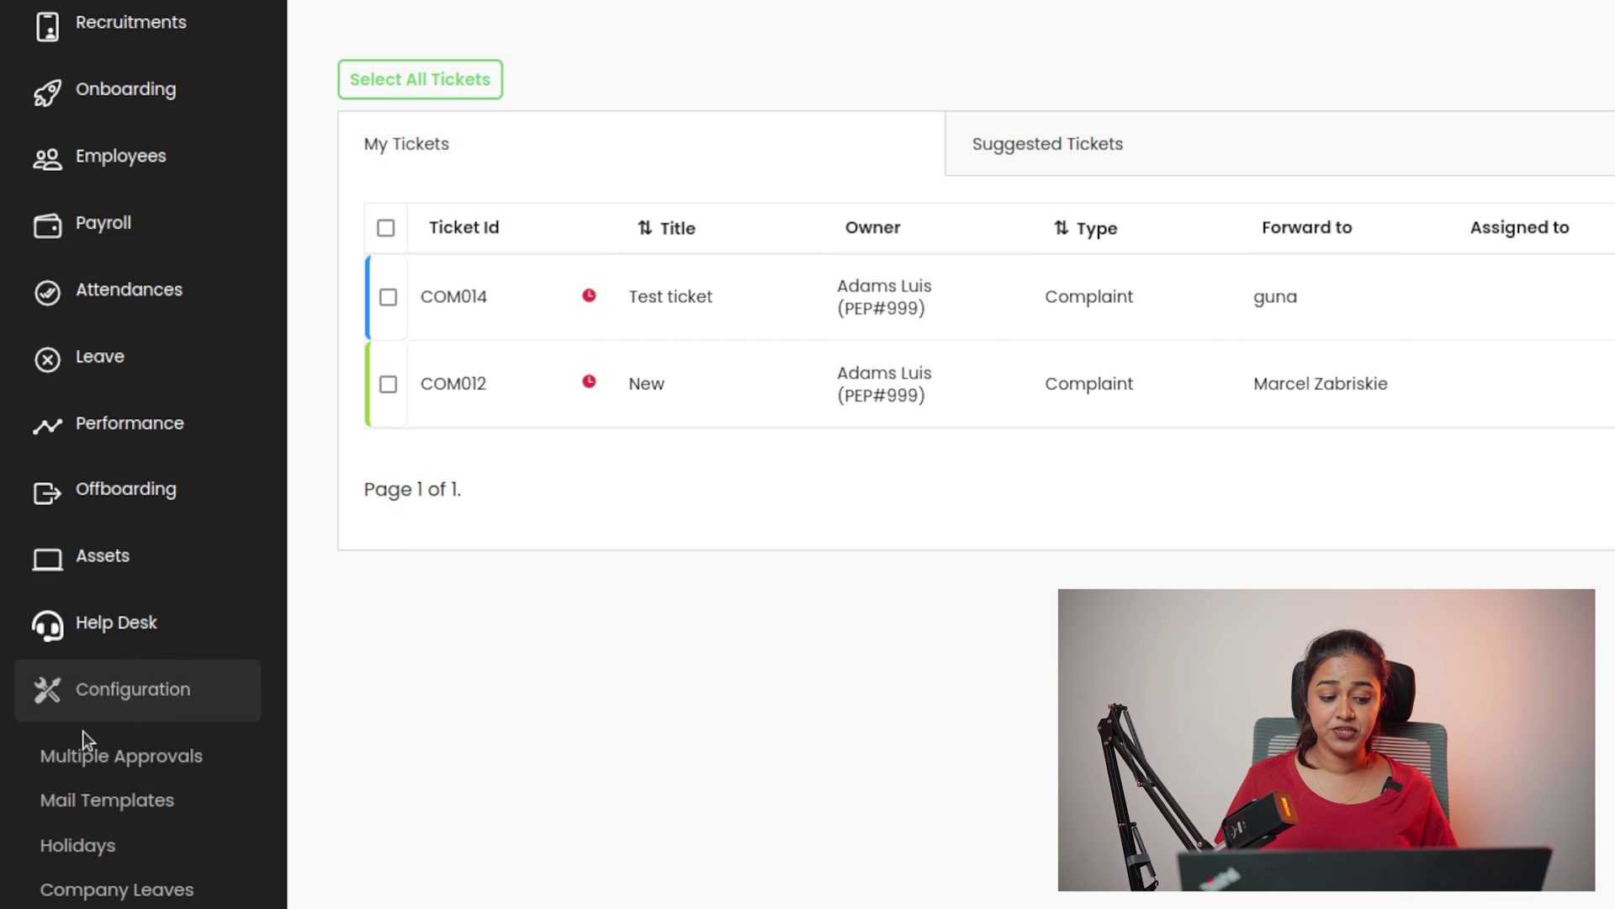
left_click(84, 760)
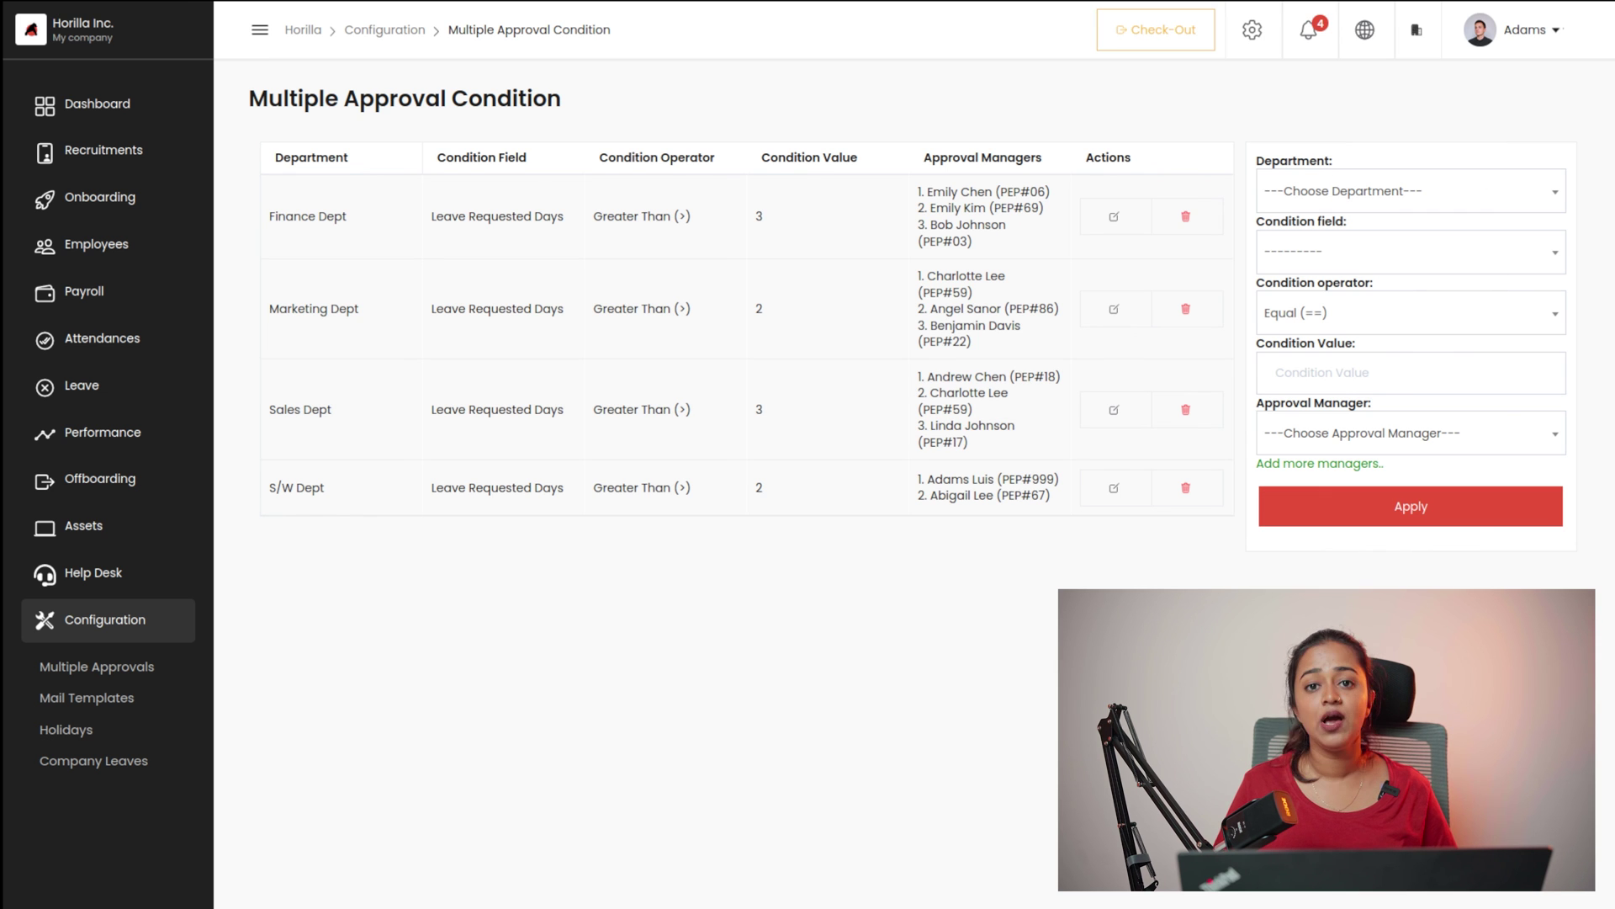
left_click(57, 699)
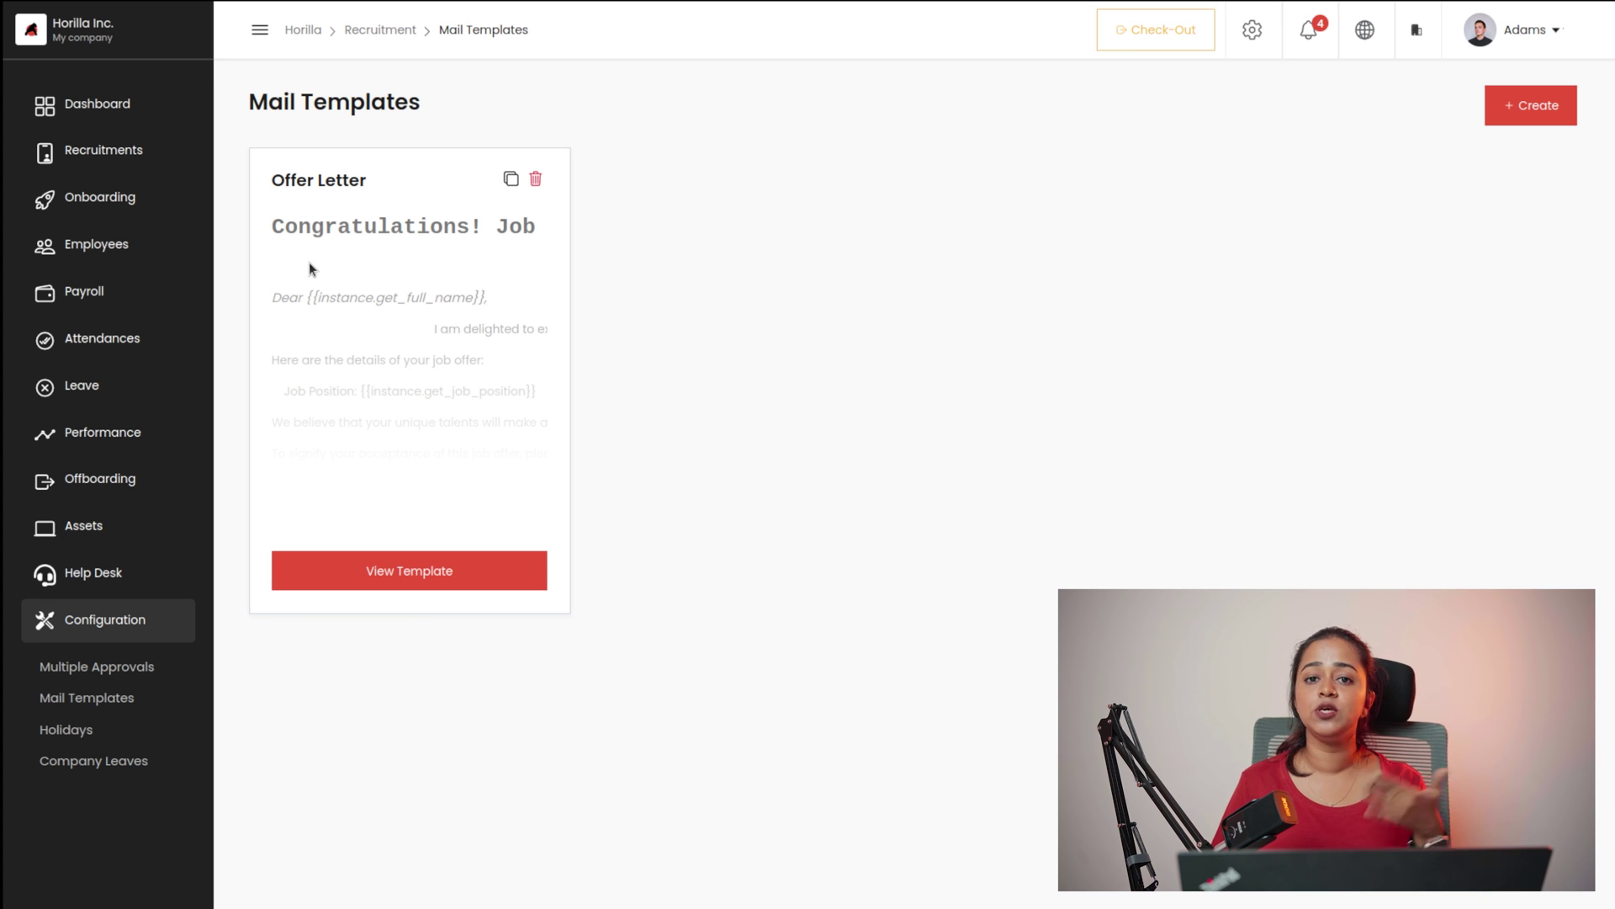
left_click(60, 728)
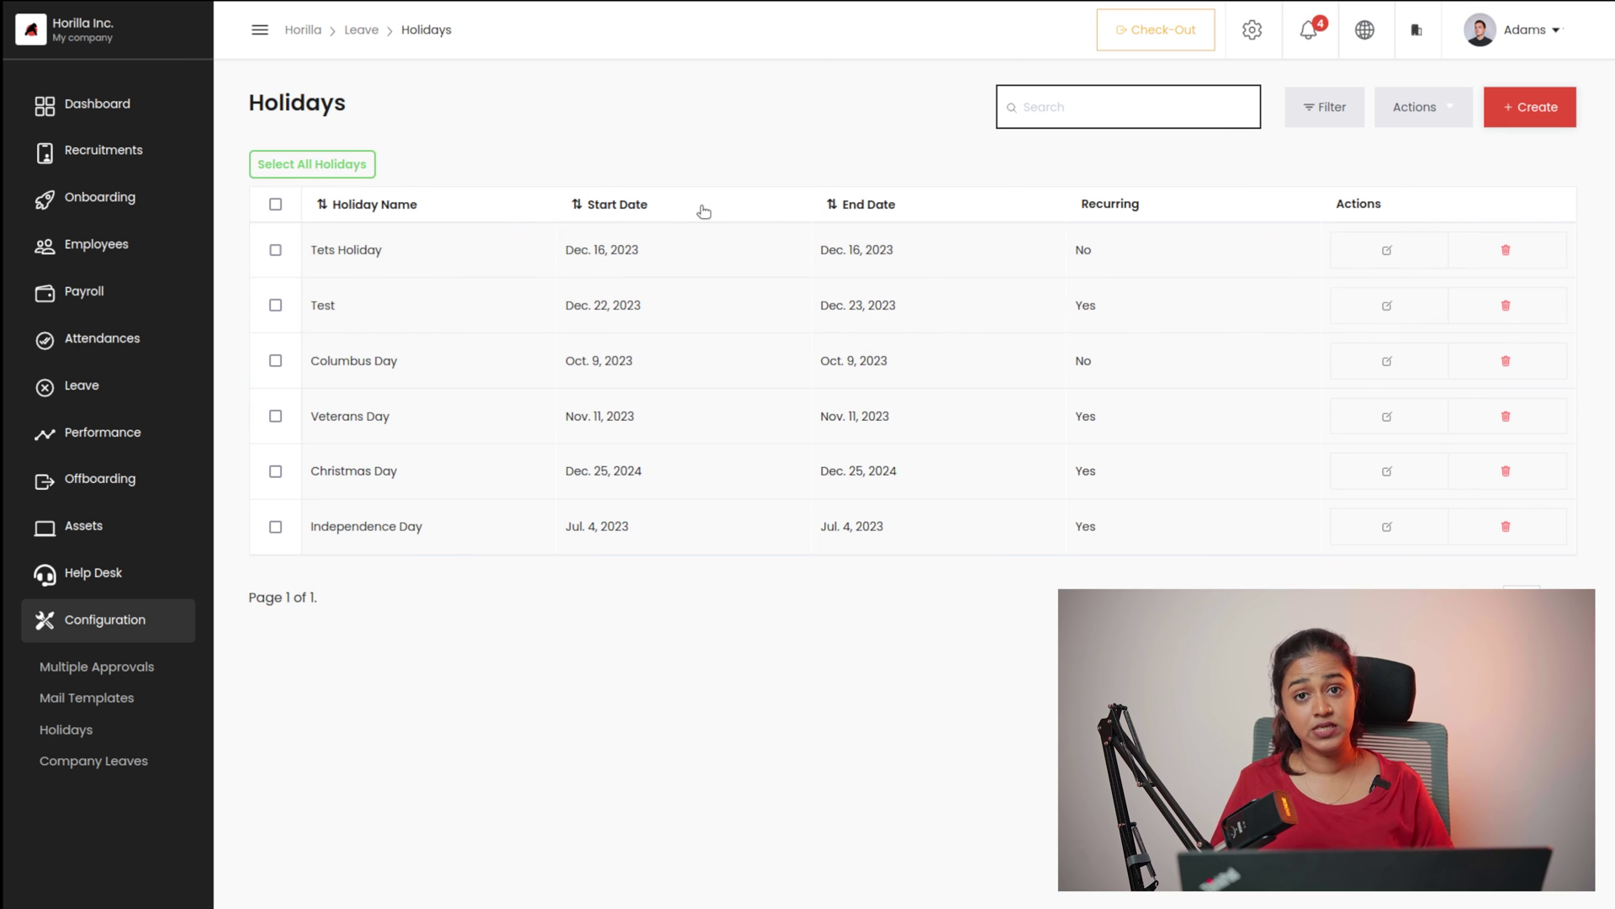
left_click(54, 769)
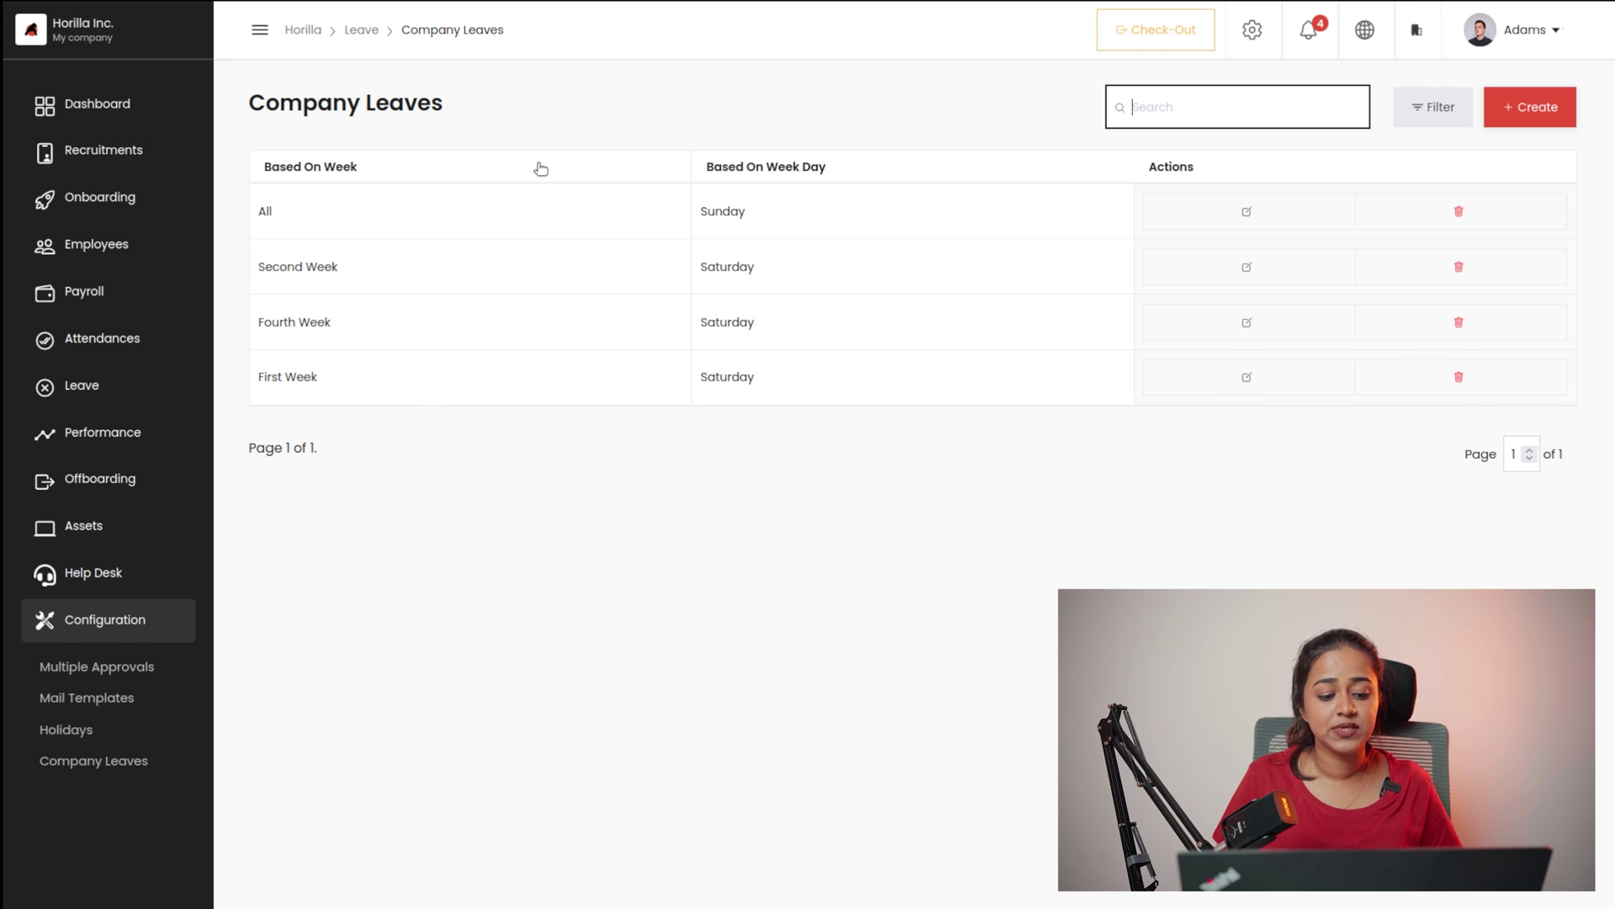
left_click(76, 633)
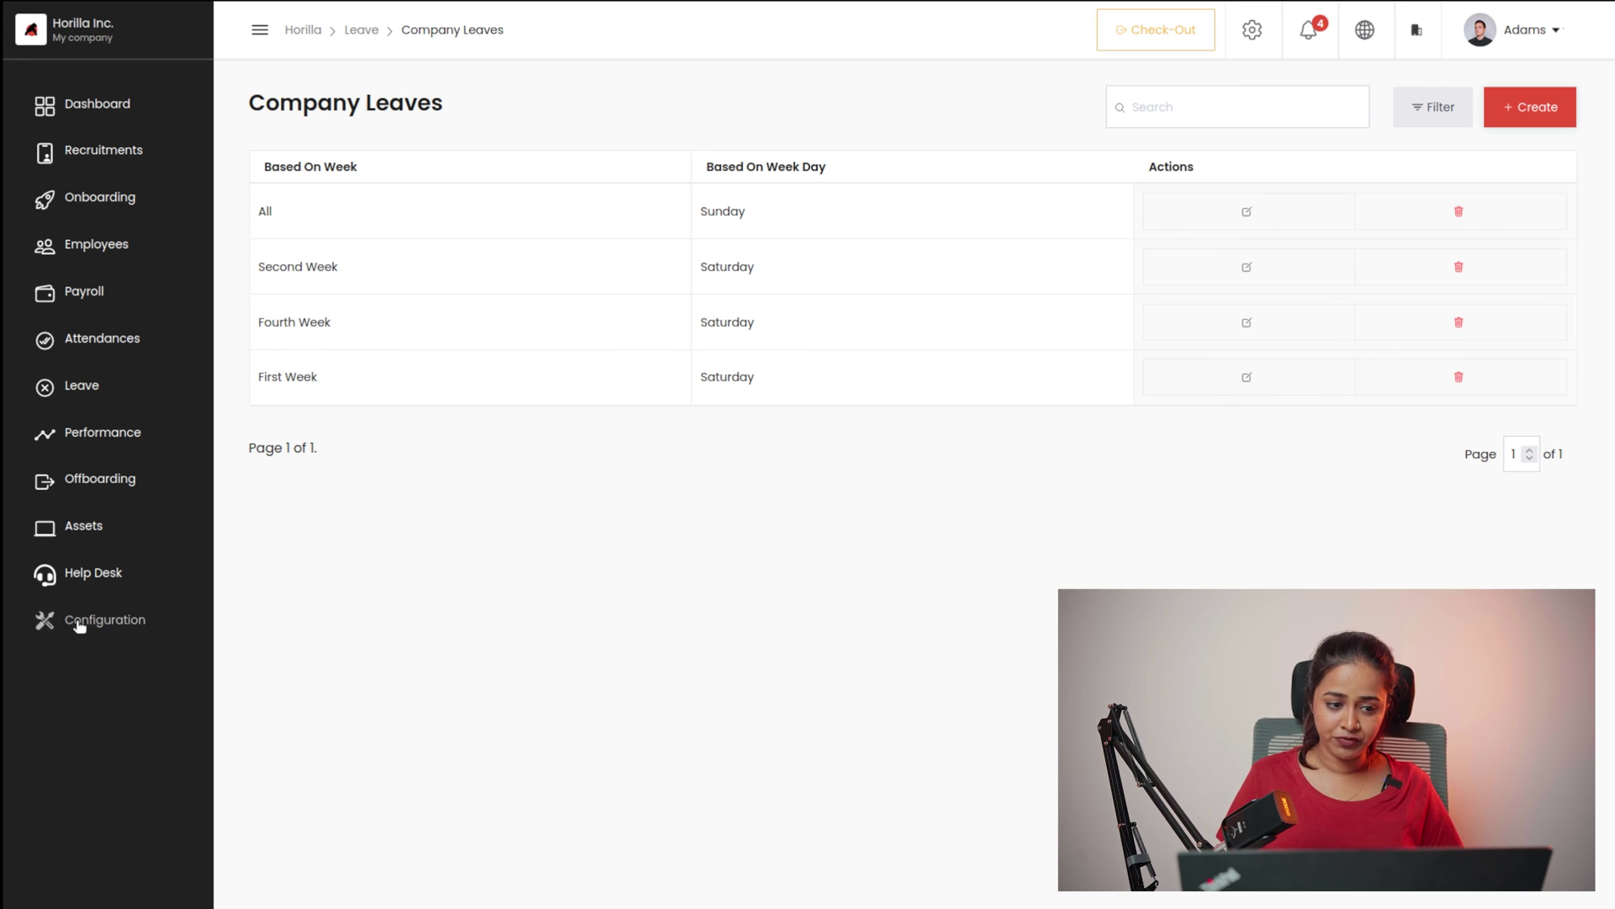